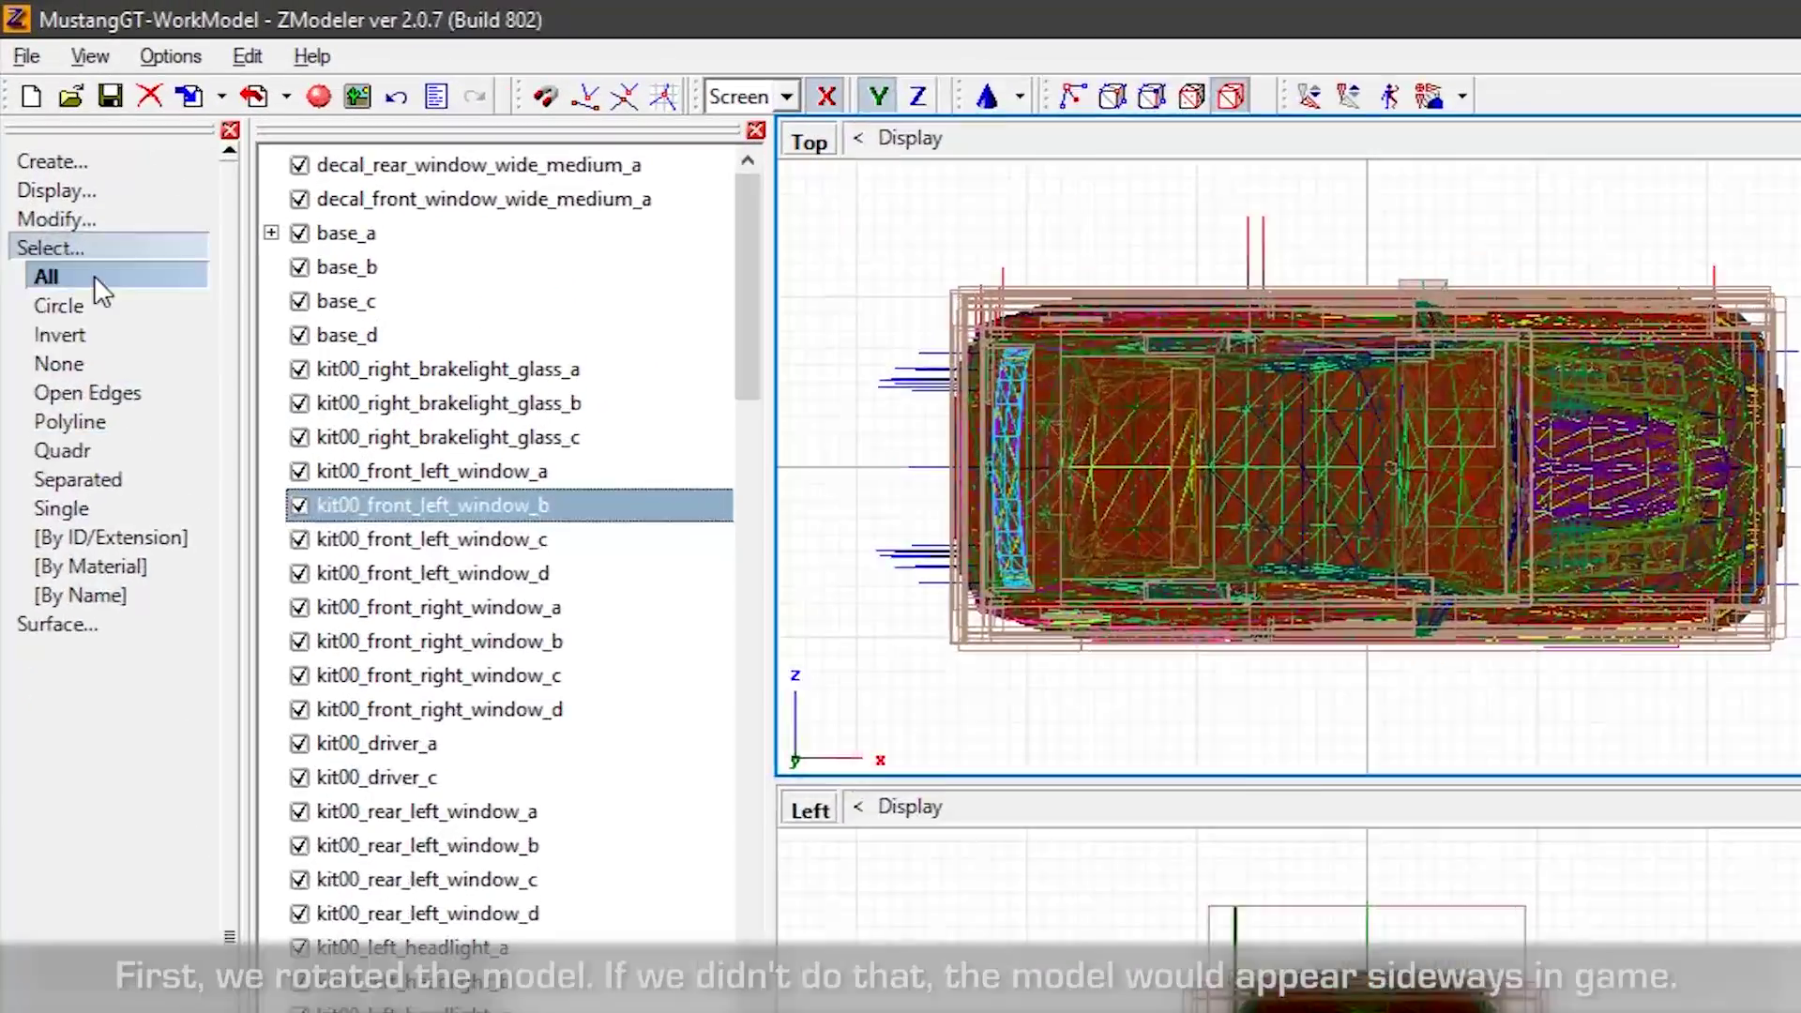
- Select the whole car model and rotate it by -90 degrees in the Top view
click(31, 120)
click(74, 312)
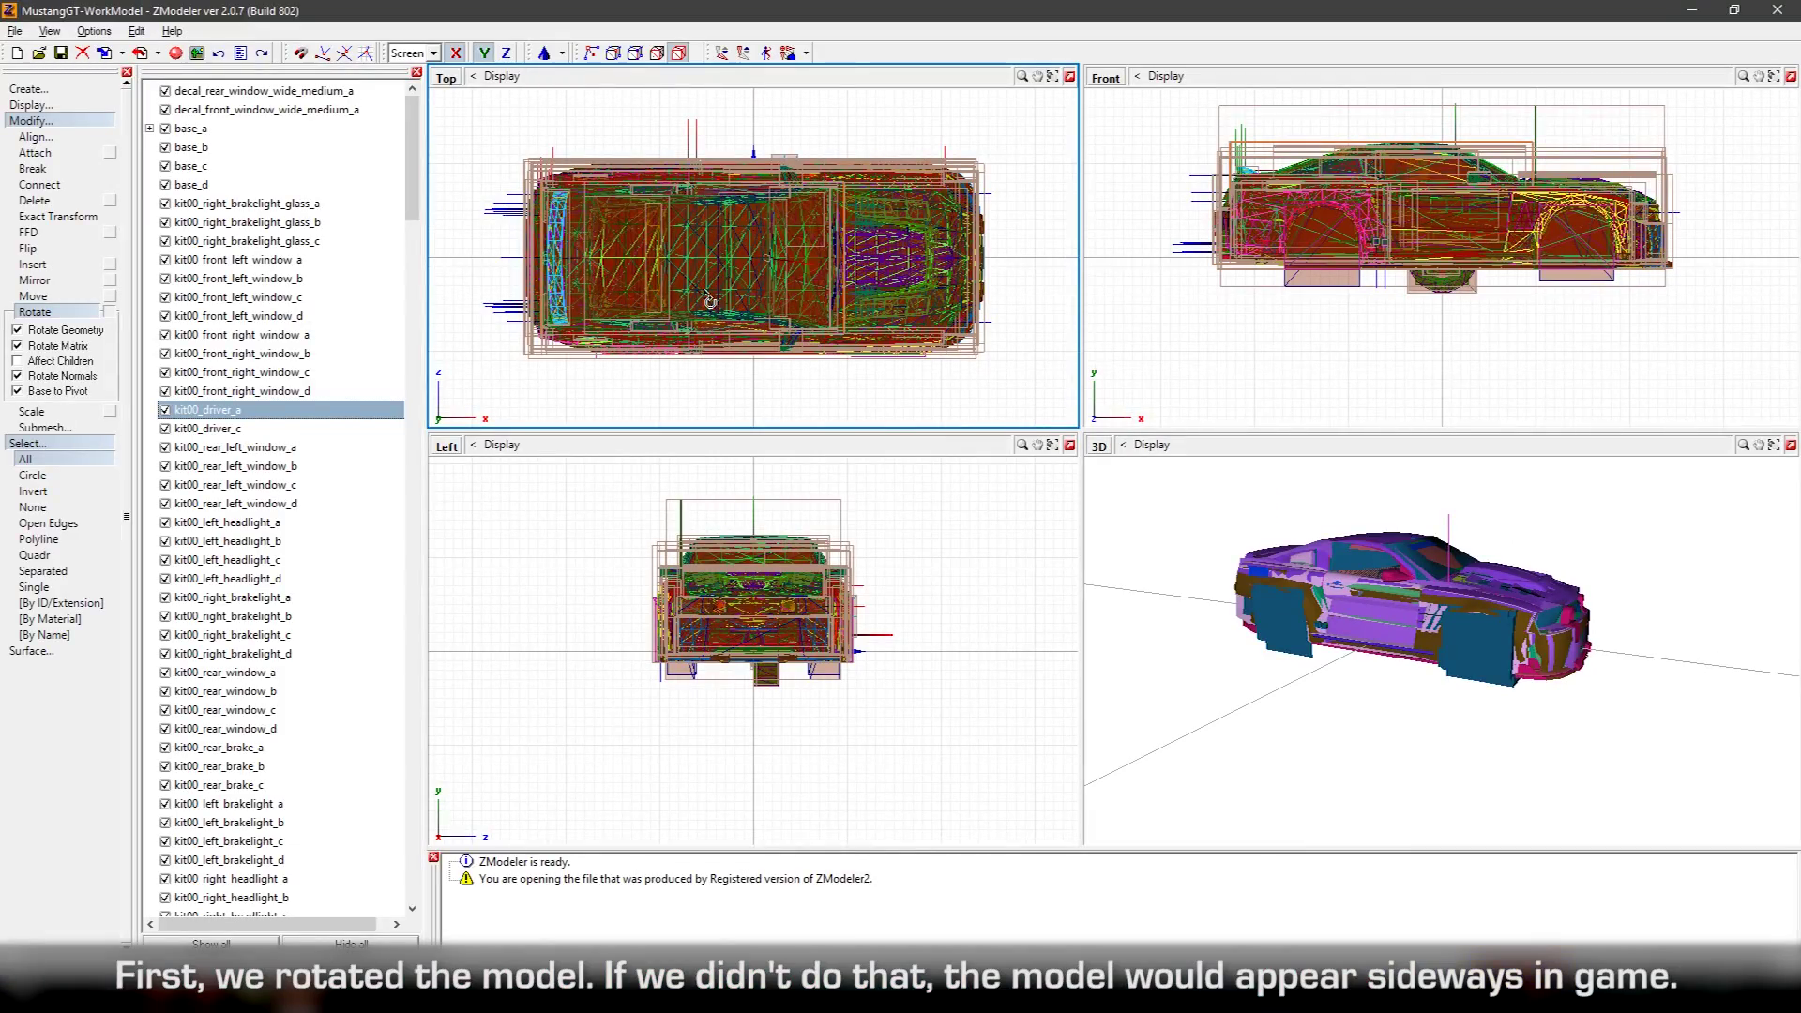
click(705, 296)
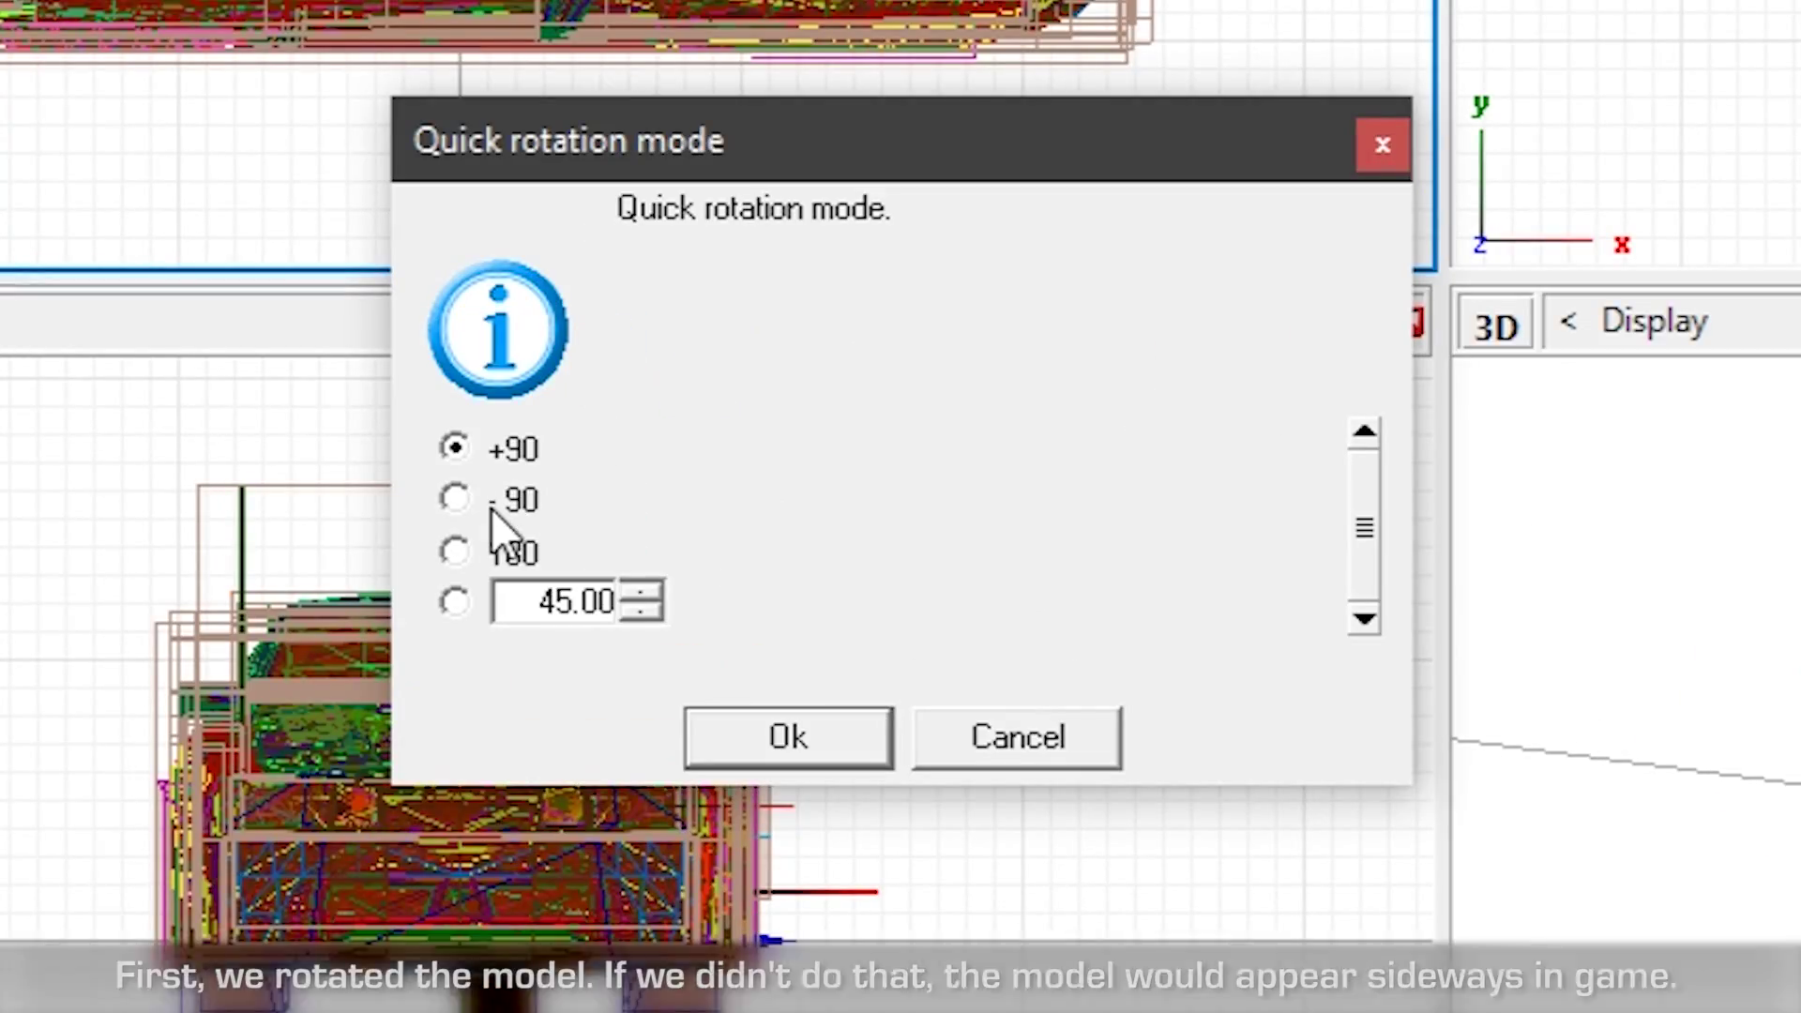
click(765, 508)
click(863, 583)
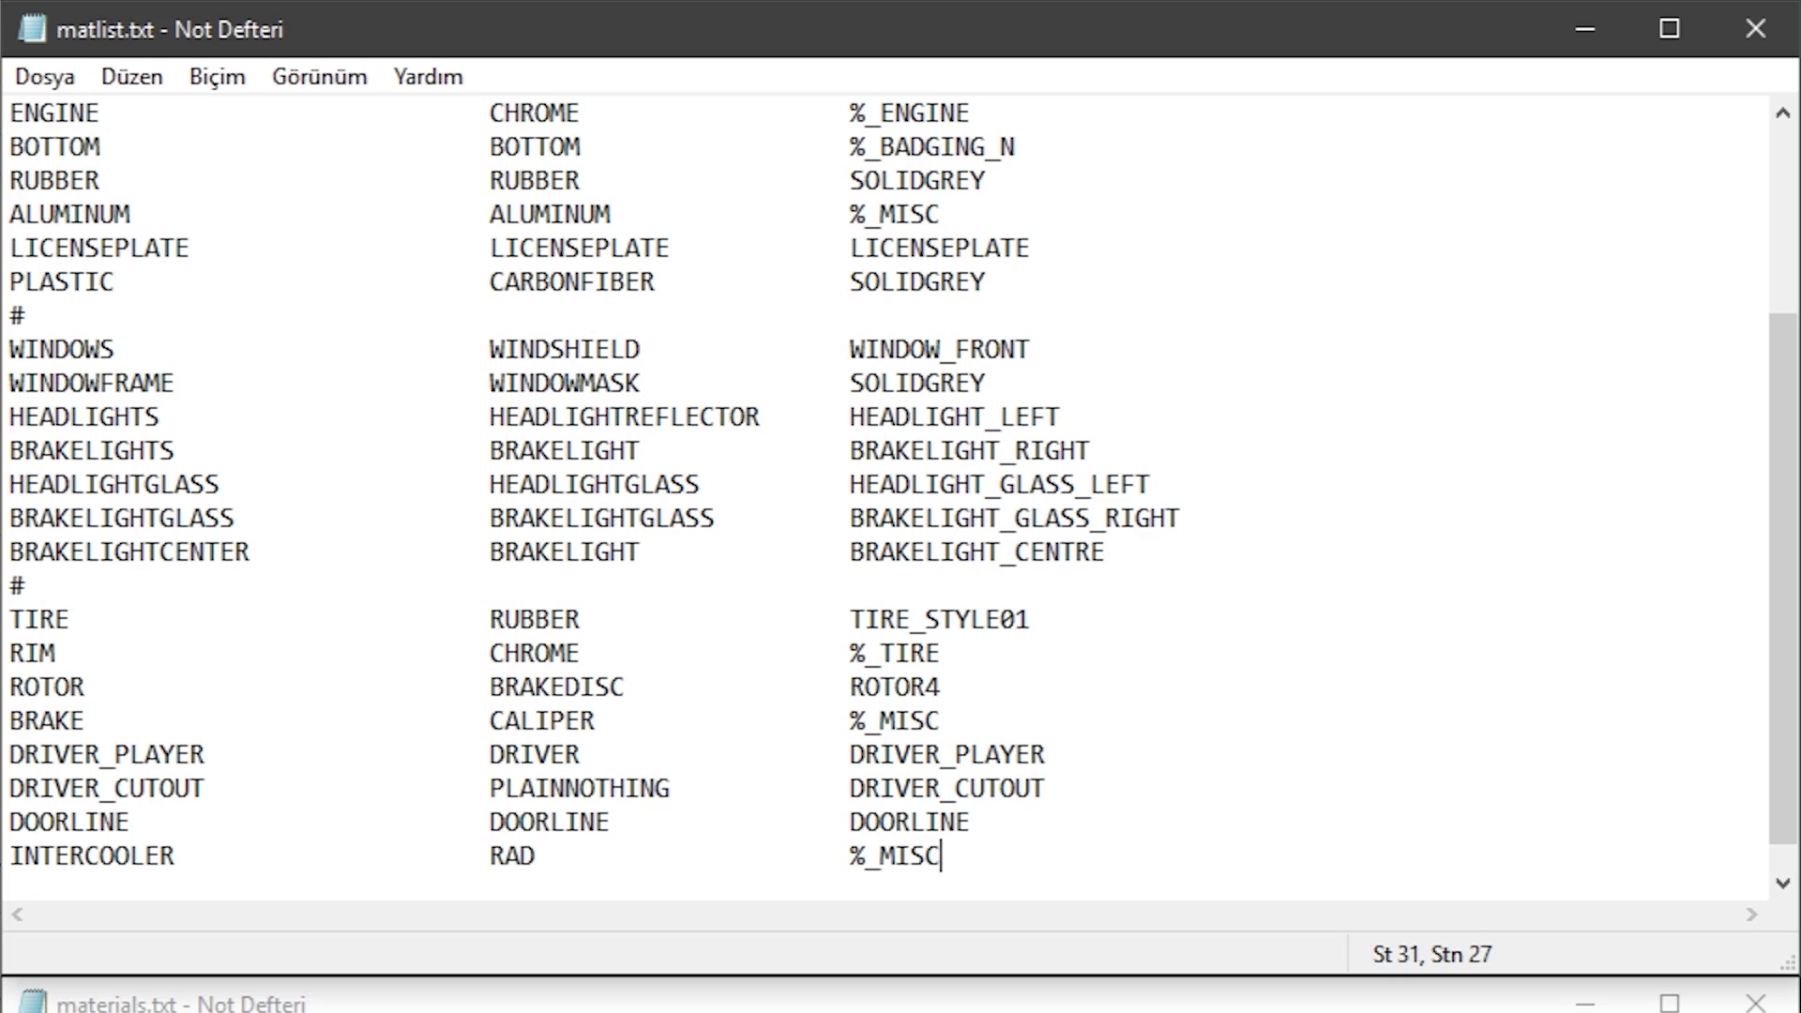
- Highlight the DOORLINE and INTERCOOLER material lines at the end of matlist.txt to examine them
scroll(838, 695, down, 1)
drag(1025, 826, 1049, 757)
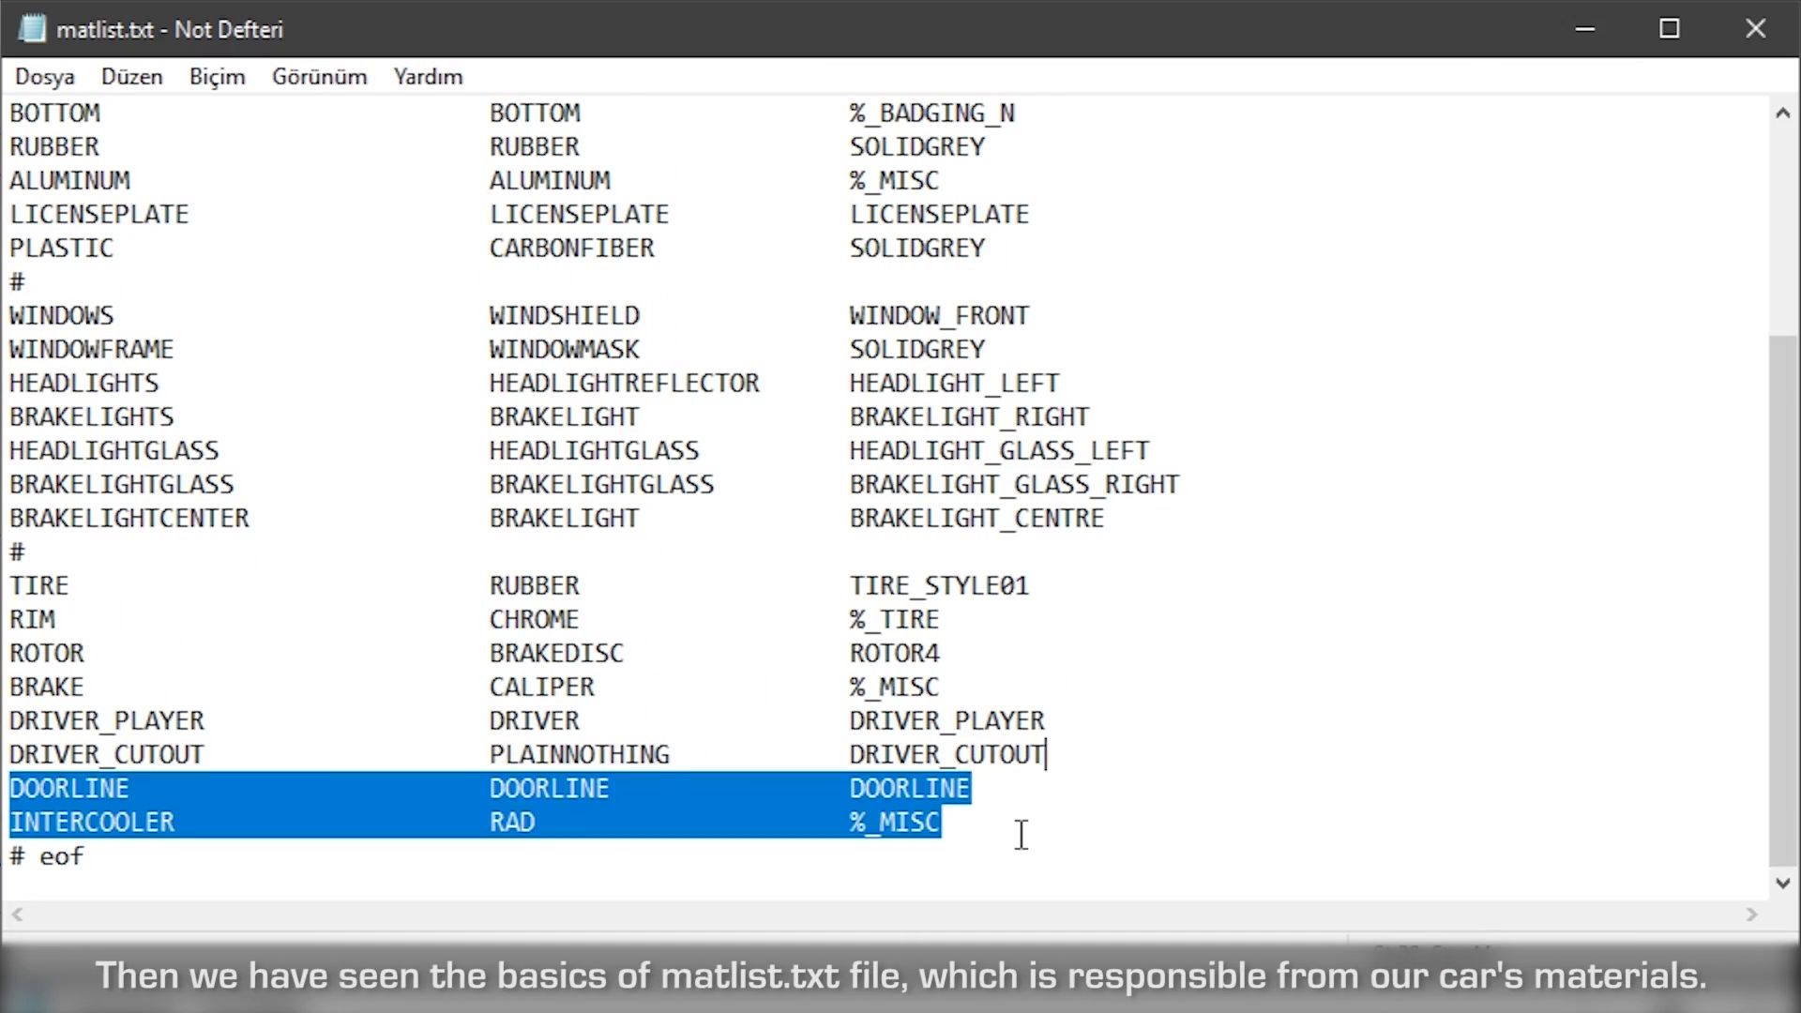
click(1022, 835)
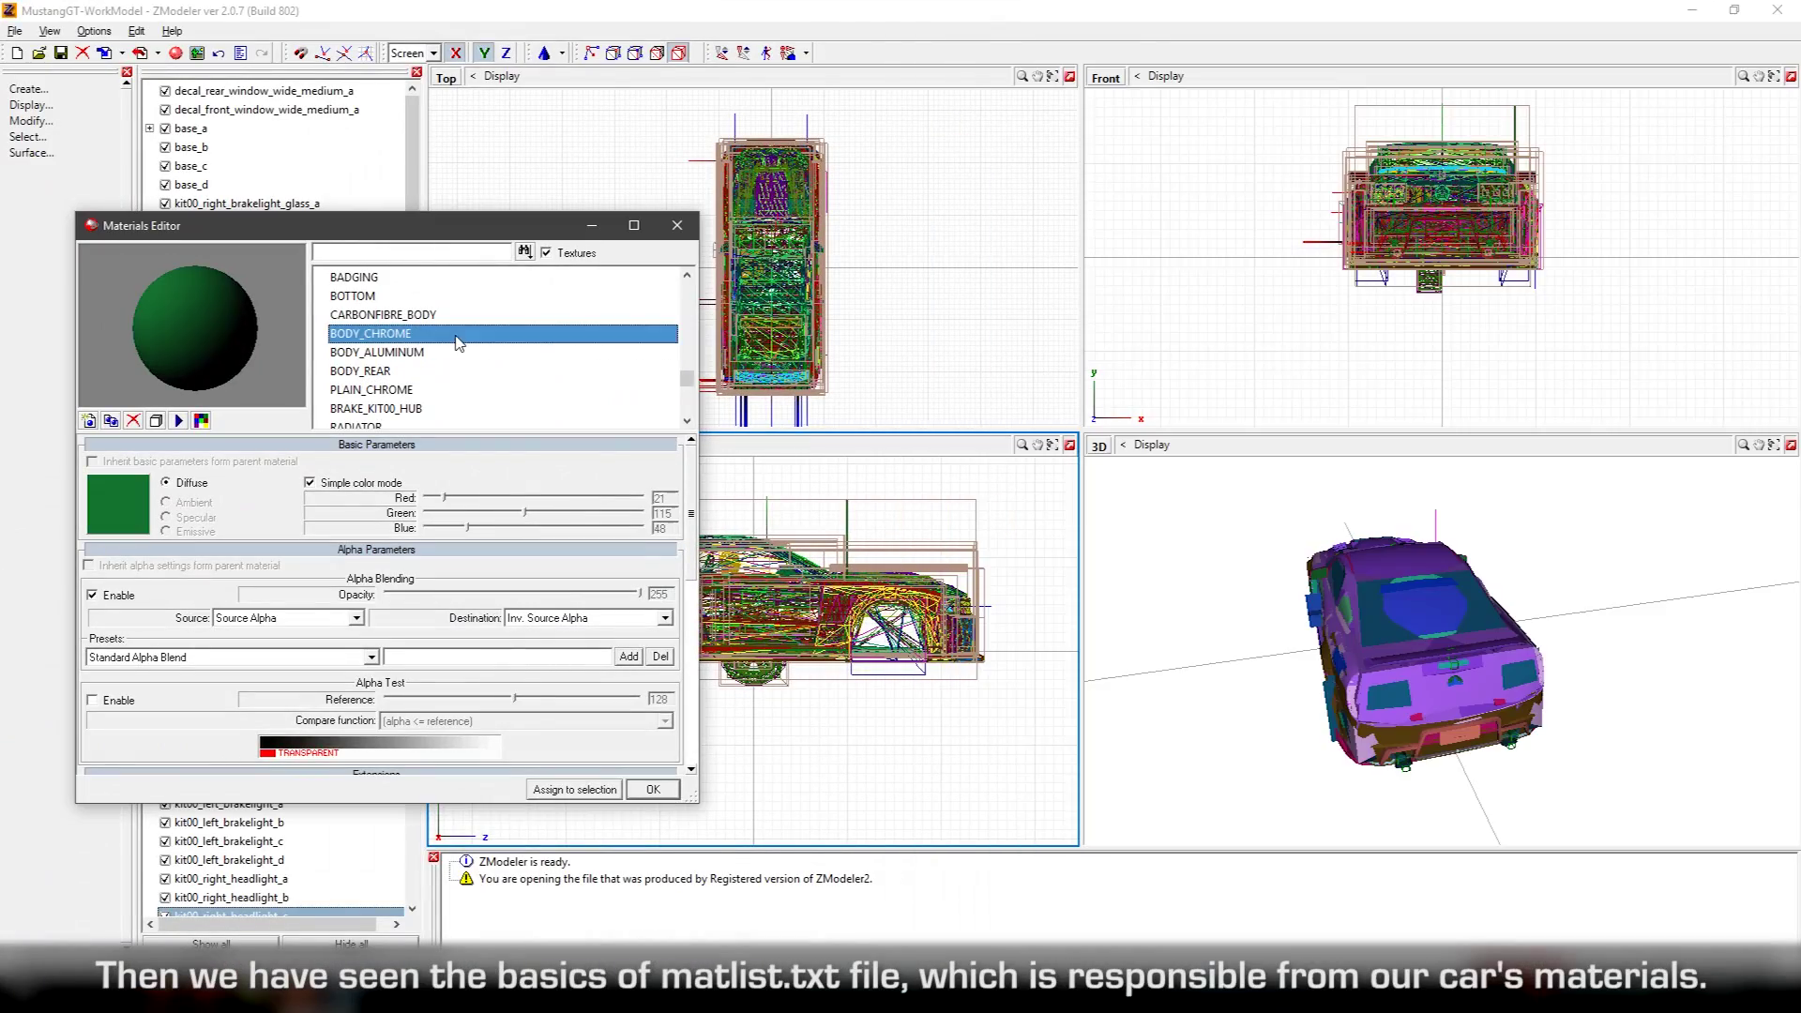
- Rename the BODY_REAR material and one body material higher up the materials list to BODY
click(364, 372)
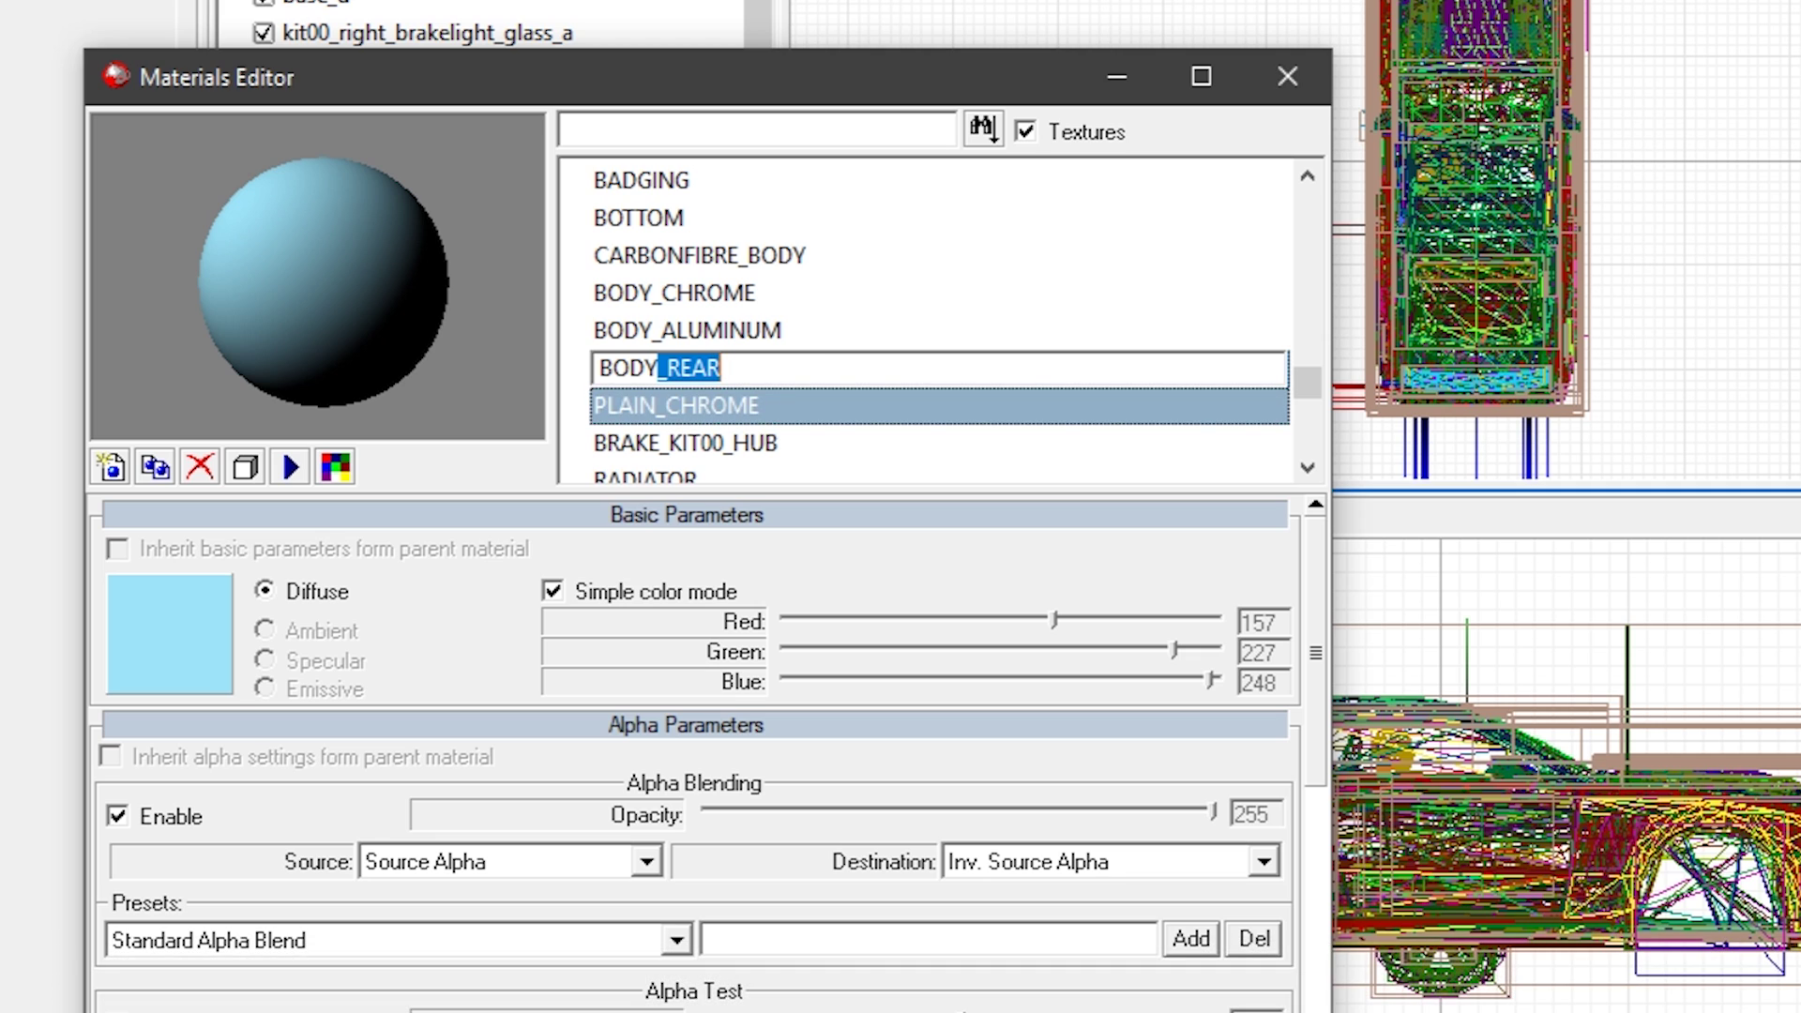
key(BackSpace)
scroll(763, 338, up, 10)
double_click(816, 216)
key(BackSpace)
text(Y)
click(841, 255)
- Rename the two remaining side body materials further down the materials list to BODY
scroll(852, 291, down, 7)
double_click(673, 294)
click(648, 293)
key(Delete)
key(Delete)
key(Delete)
key(Delete)
key(Delete)
key(Delete)
key(Return)
click(739, 330)
key(Delete)
key(Delete)
key(Delete)
key(Delete)
key(Delete)
key(Return)
- Prepare the model's export as an Old Z3D file, browsing out of the GeometryBIN folder
scroll(834, 338, down, 5)
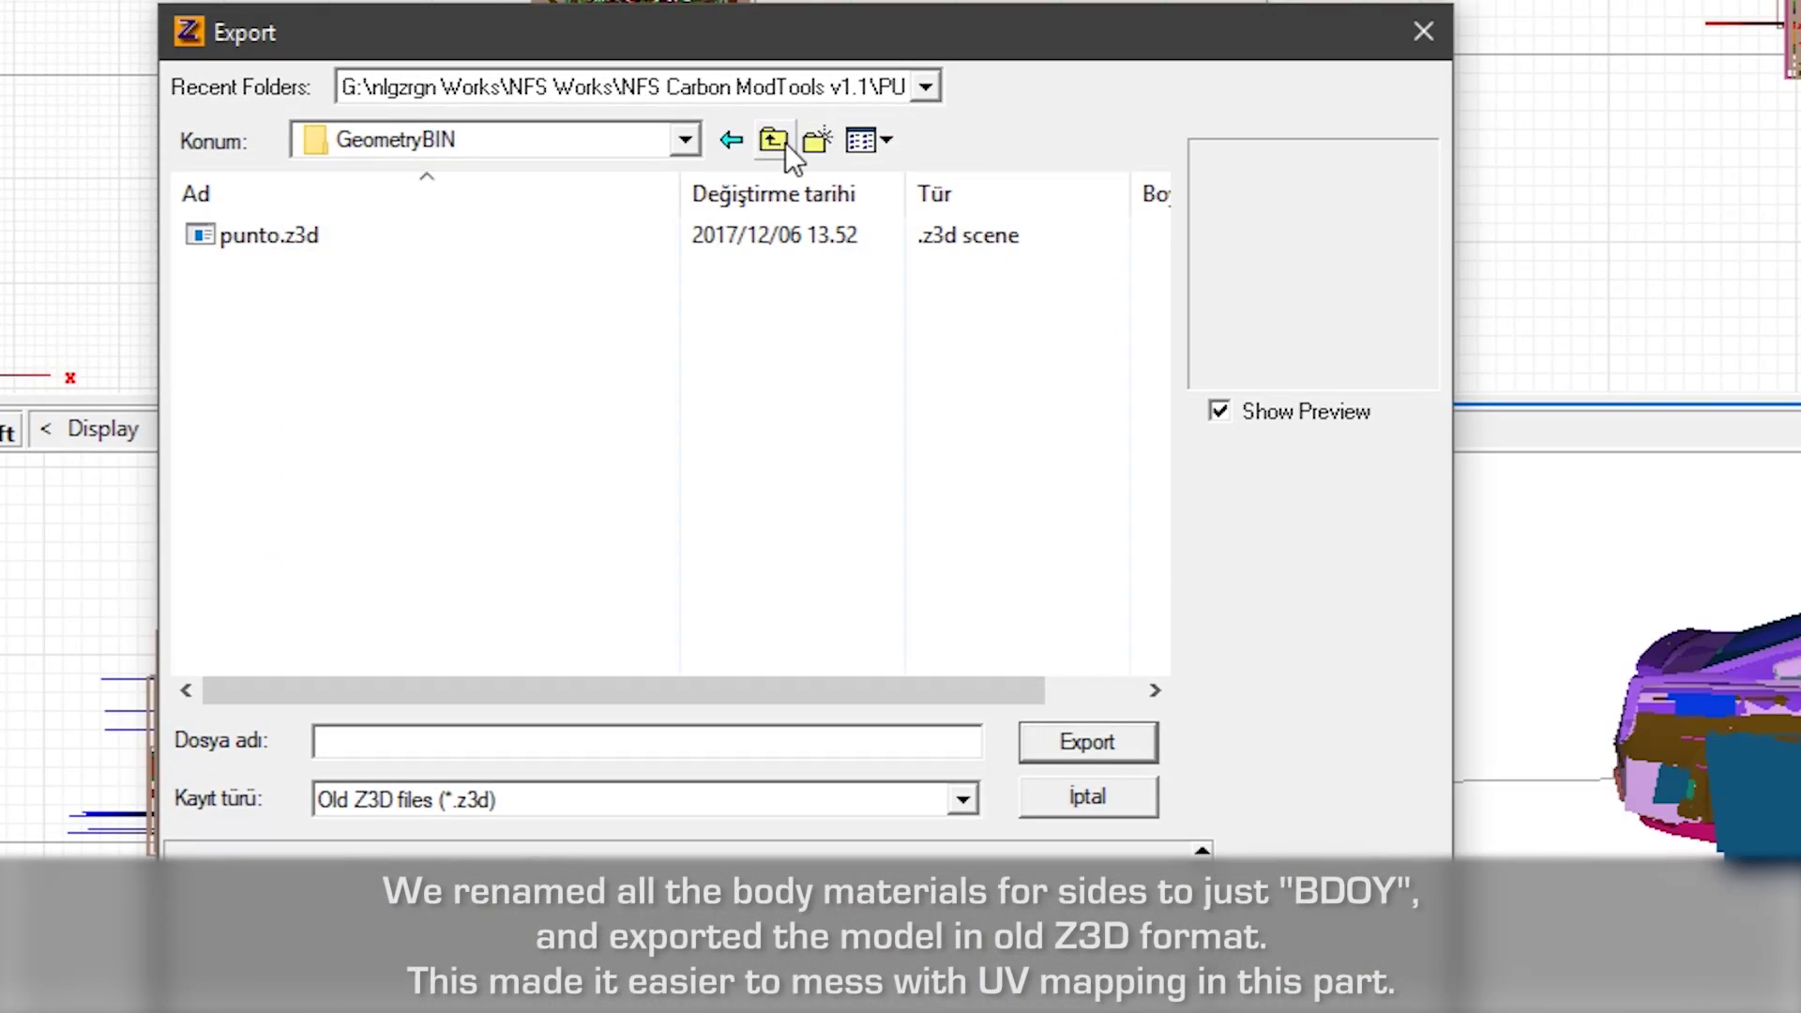
click(816, 292)
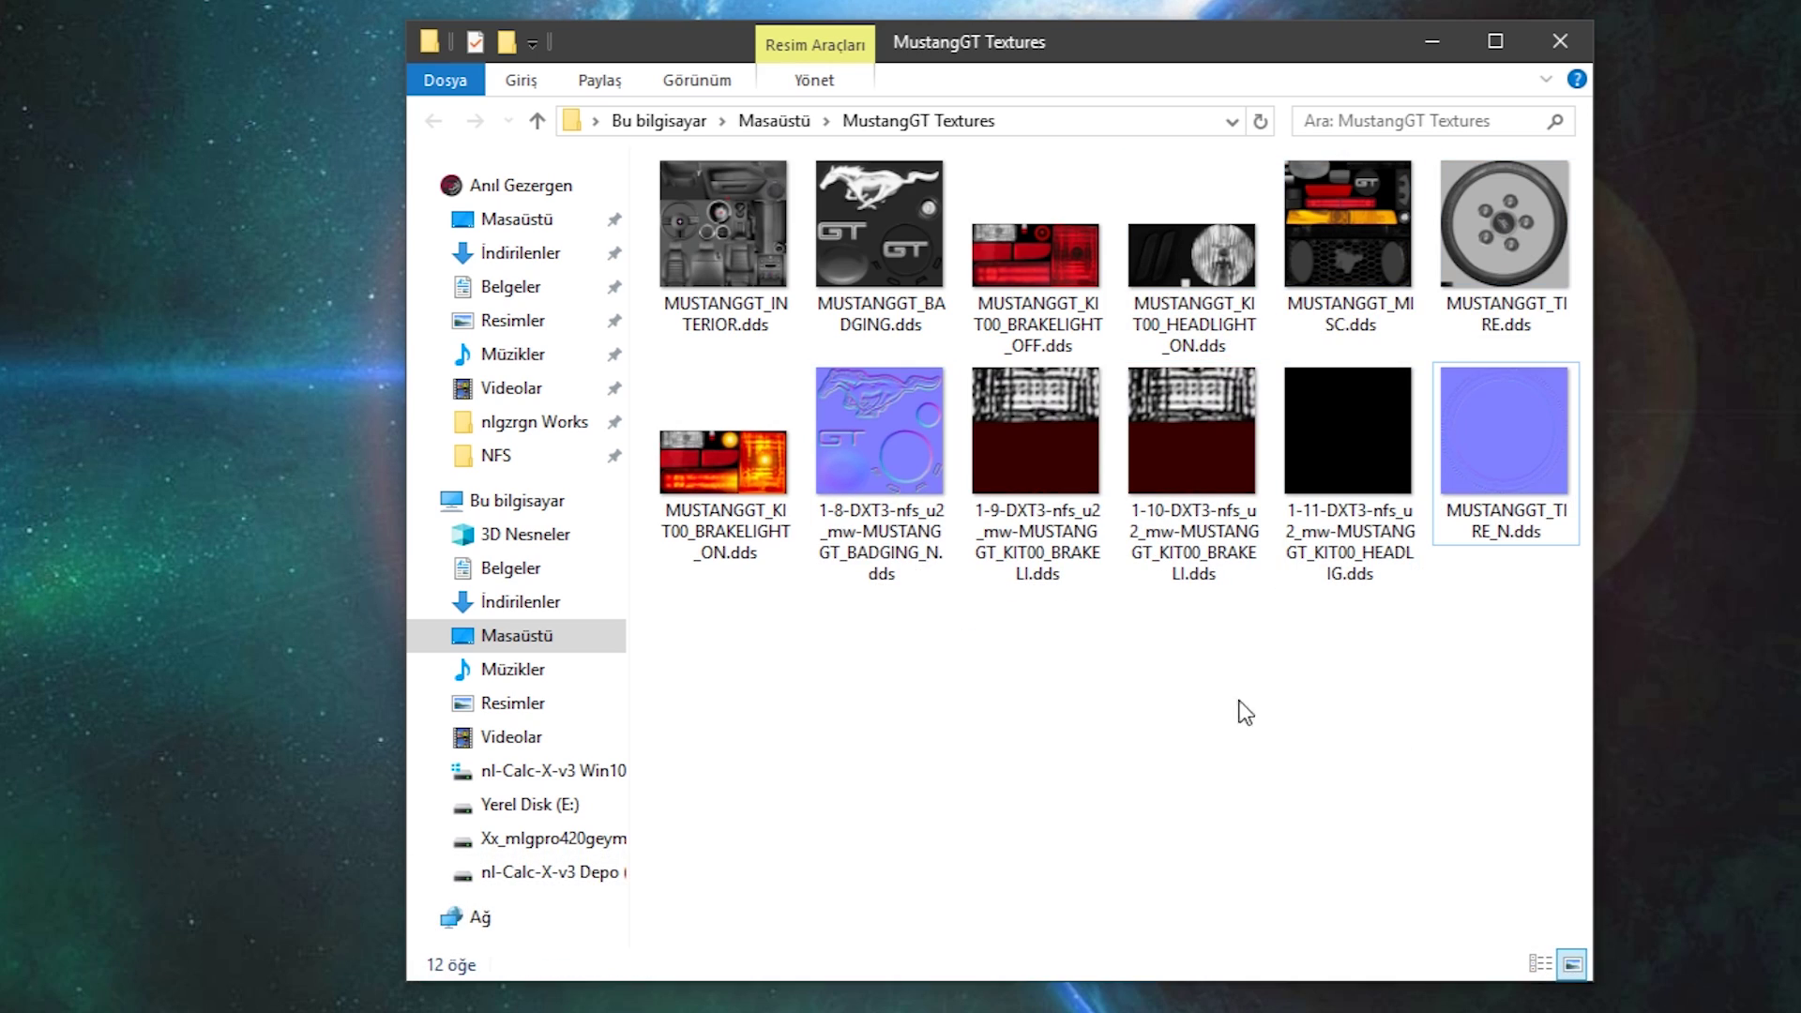
- Open the DDS textures with DXT3 in their names from the MustangGT Textures folder in Photoshop, loading them at default sizes
shift+click(1382, 520)
click(863, 437)
right_click(863, 437)
click(1355, 736)
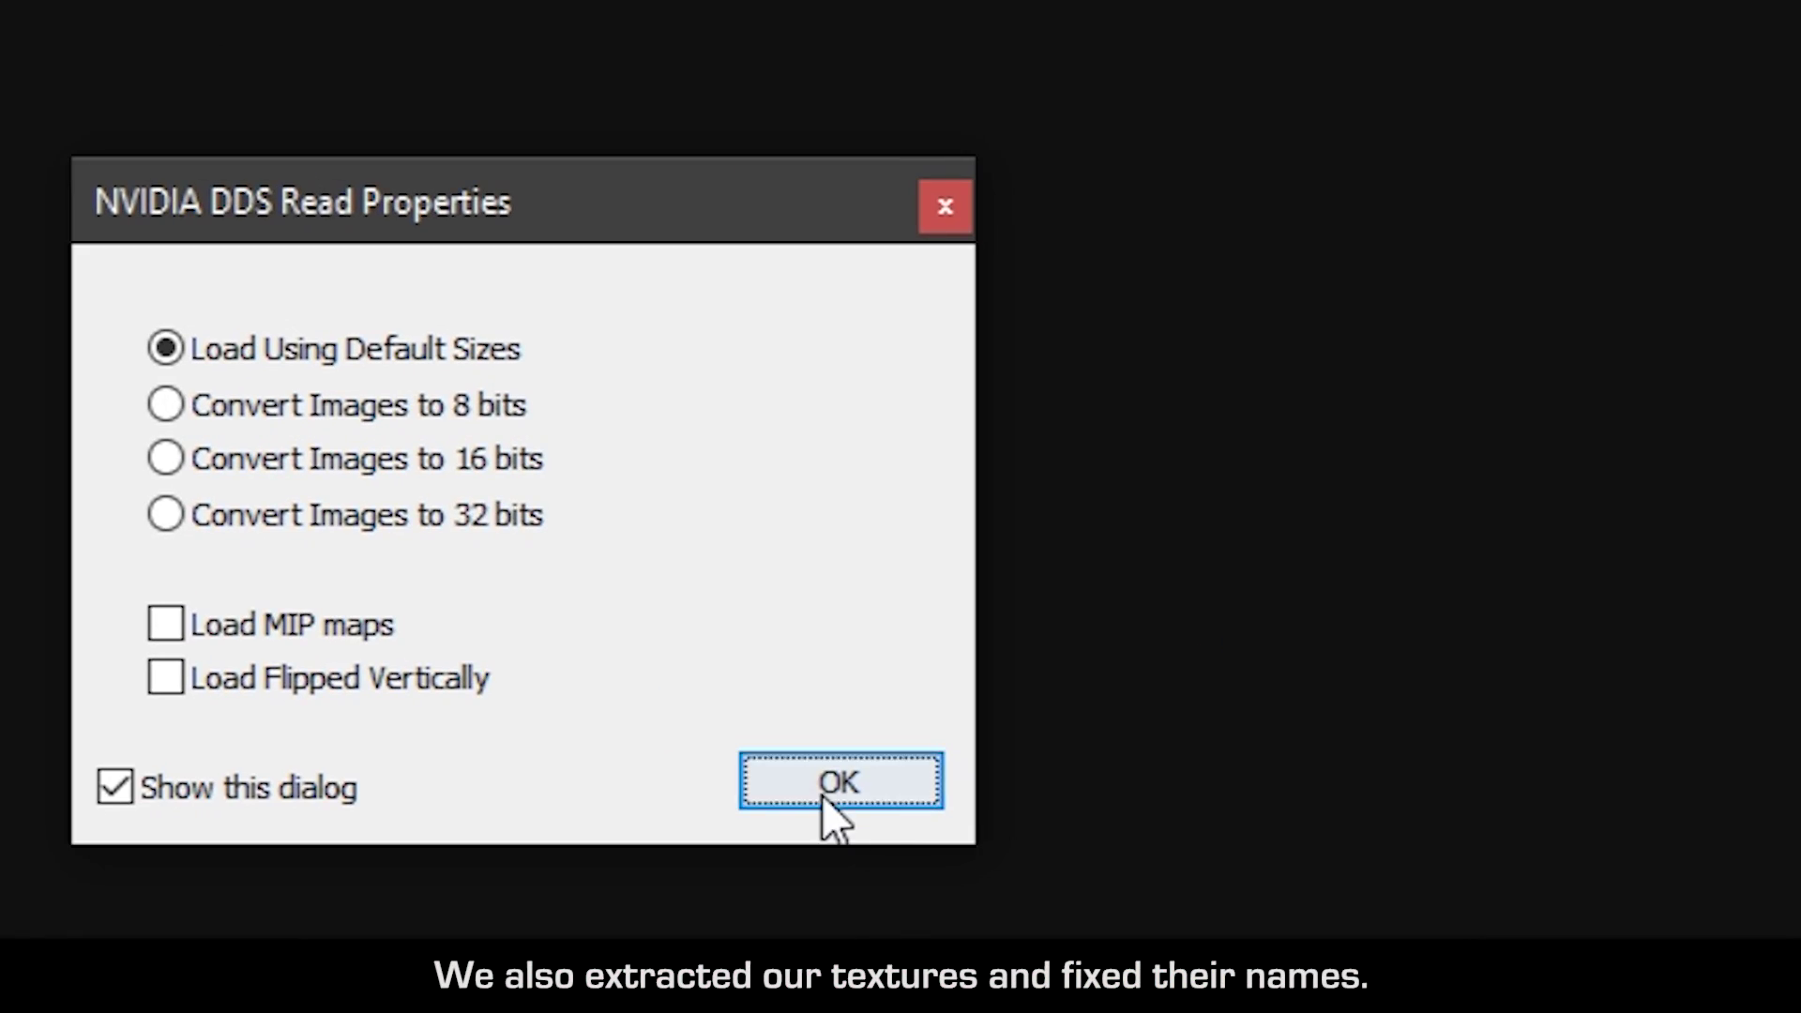
click(837, 782)
- Save the MUSTANGGT_BADGING_N texture as D3D/DDS in DXT5 format
click(1531, 389)
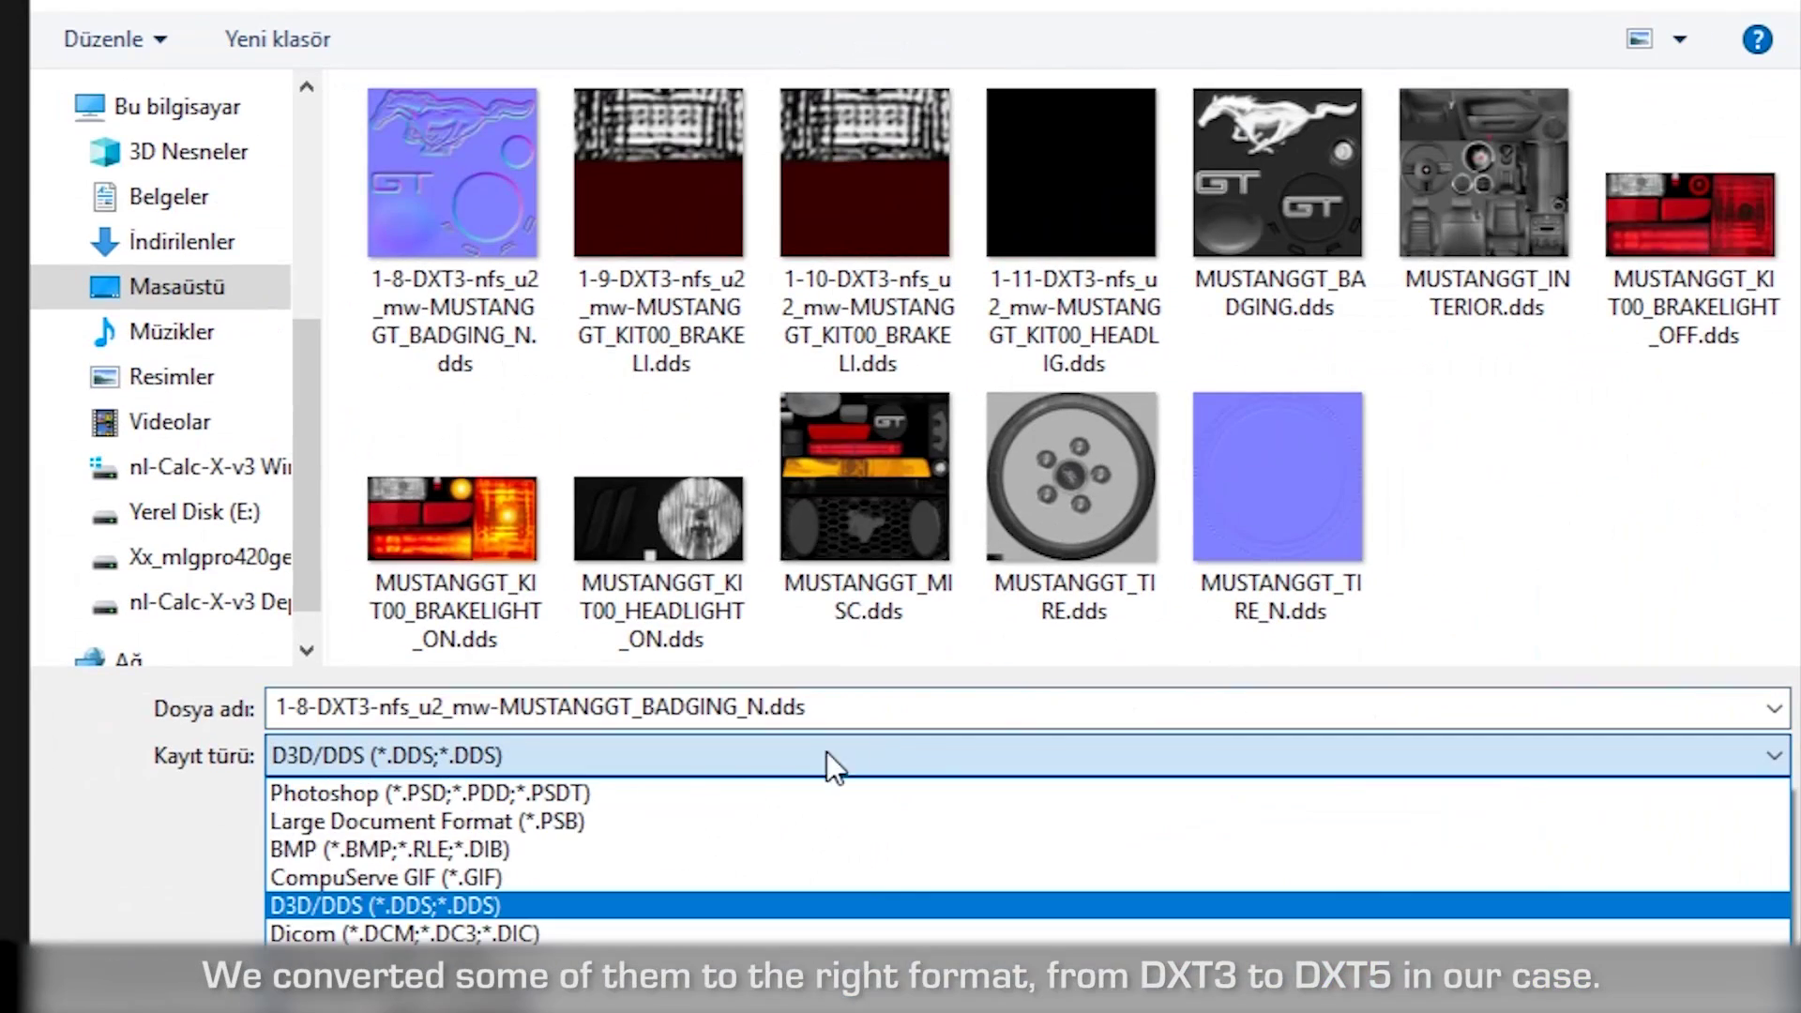
click(524, 713)
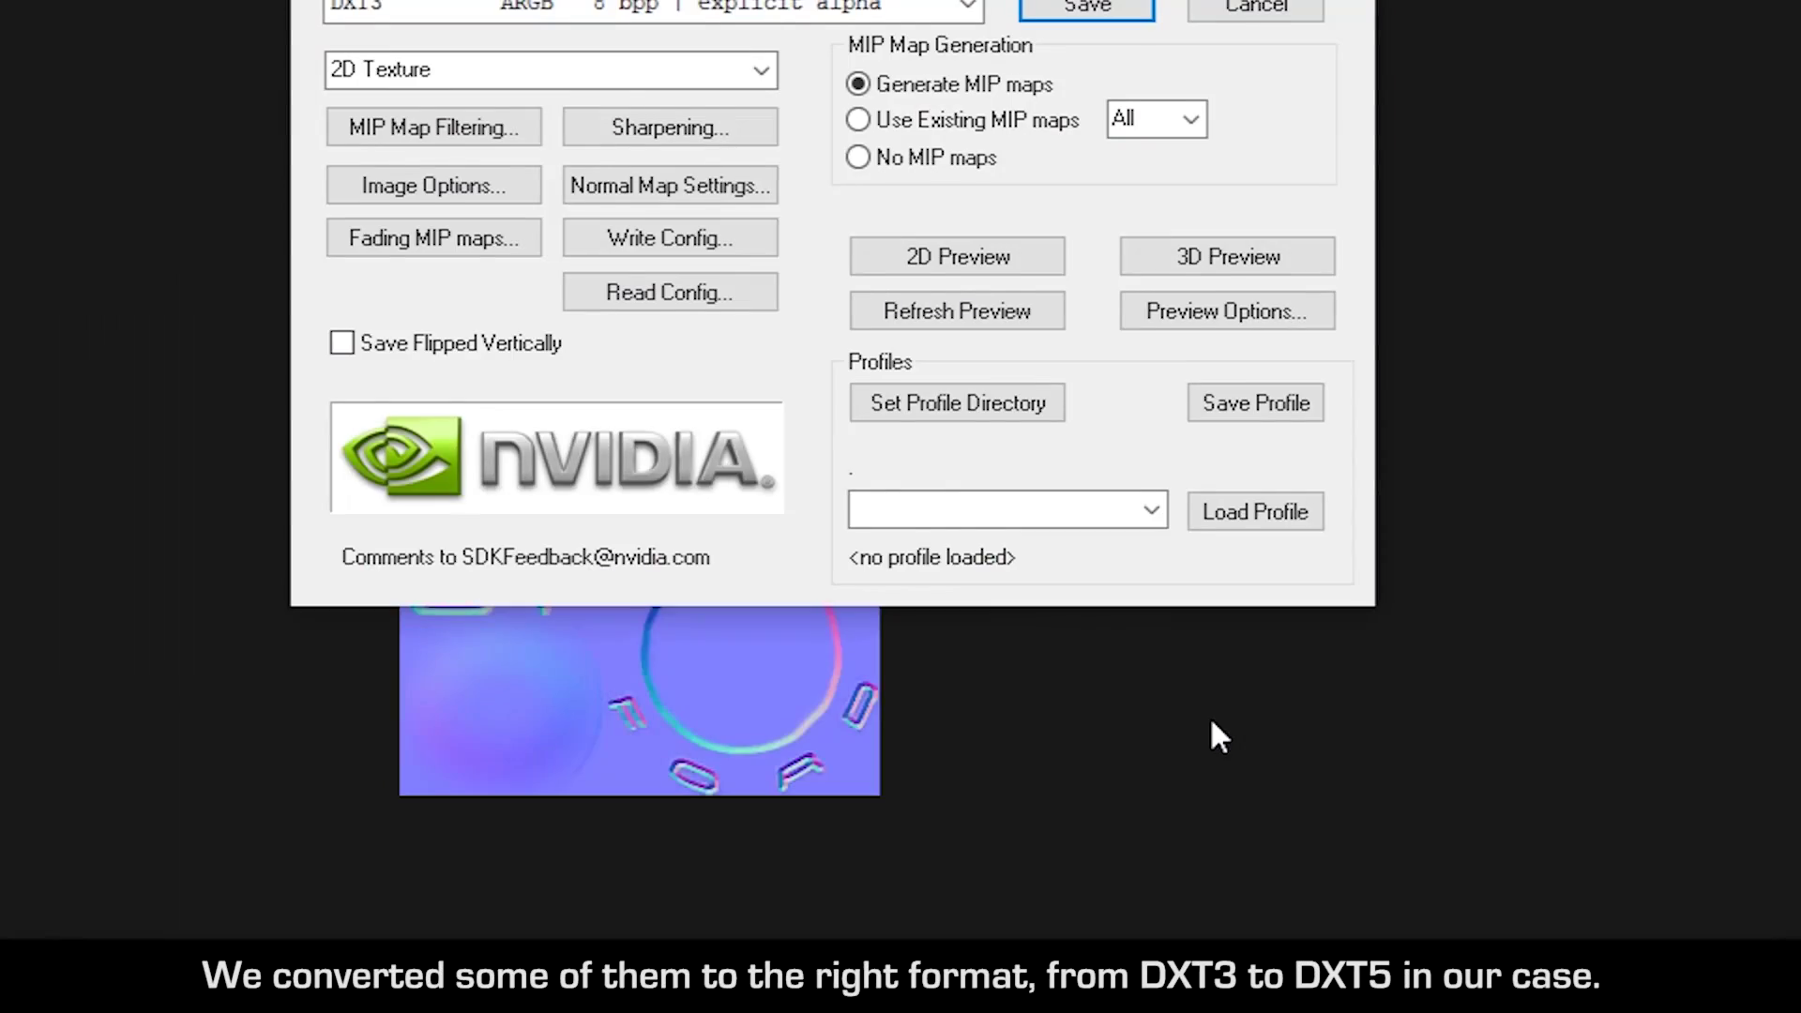
click(735, 226)
click(657, 291)
click(563, 225)
click(492, 357)
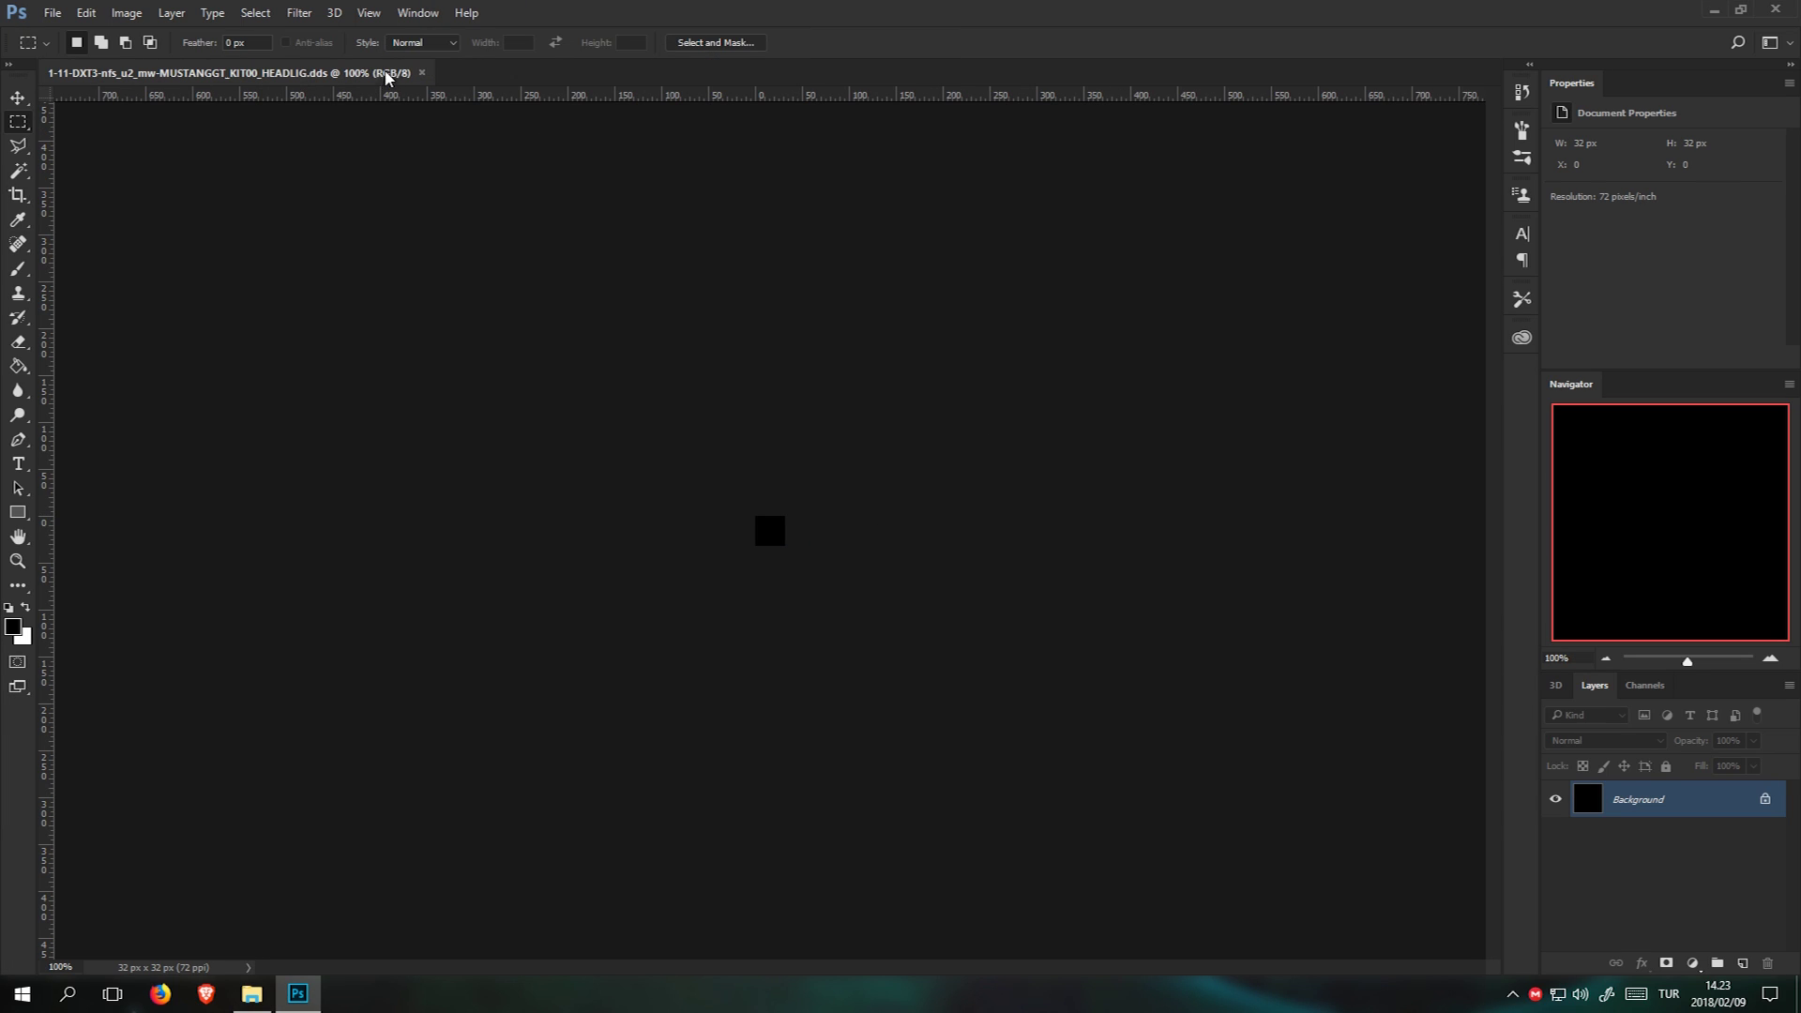
- Darken the Alpha 1 channel of the MUSTANGGT_KIT00_HEADLIG texture with Brightness/Contrast at brightness -150
click(1645, 684)
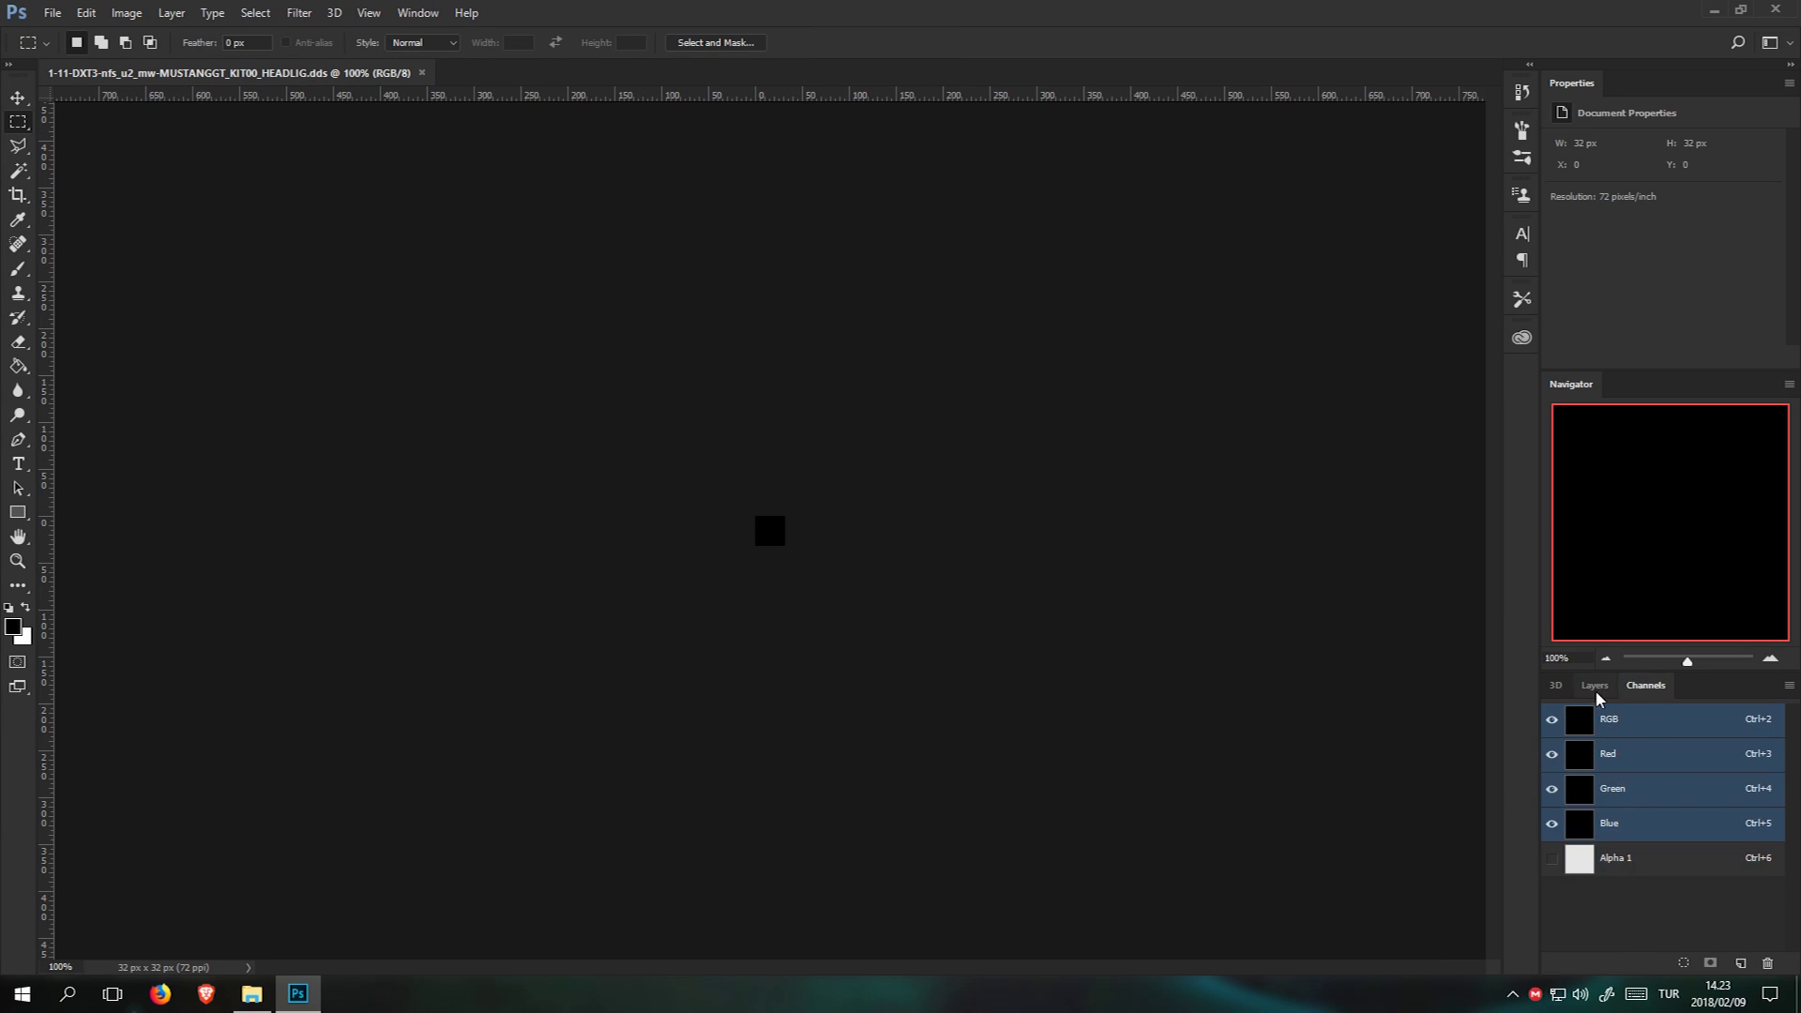
click(1592, 685)
click(1643, 686)
click(1631, 871)
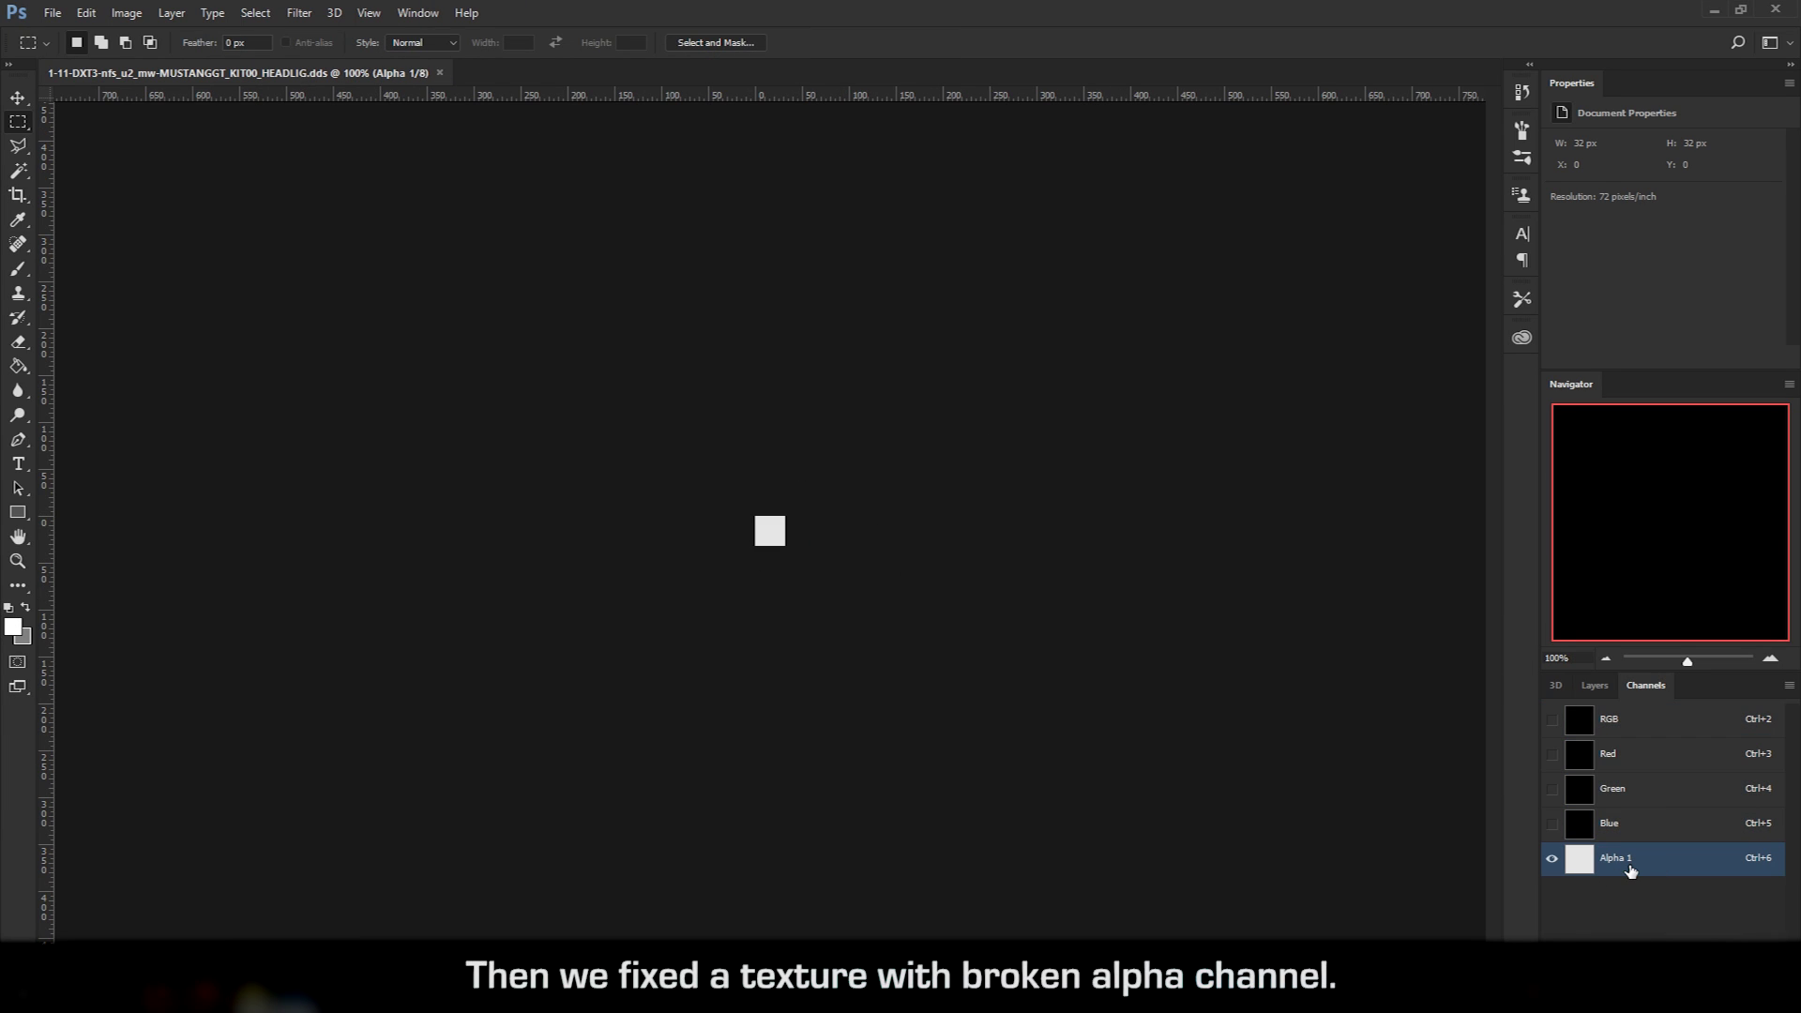
click(126, 13)
mouse_move(155, 54)
click(361, 54)
drag(1206, 441, 1154, 446)
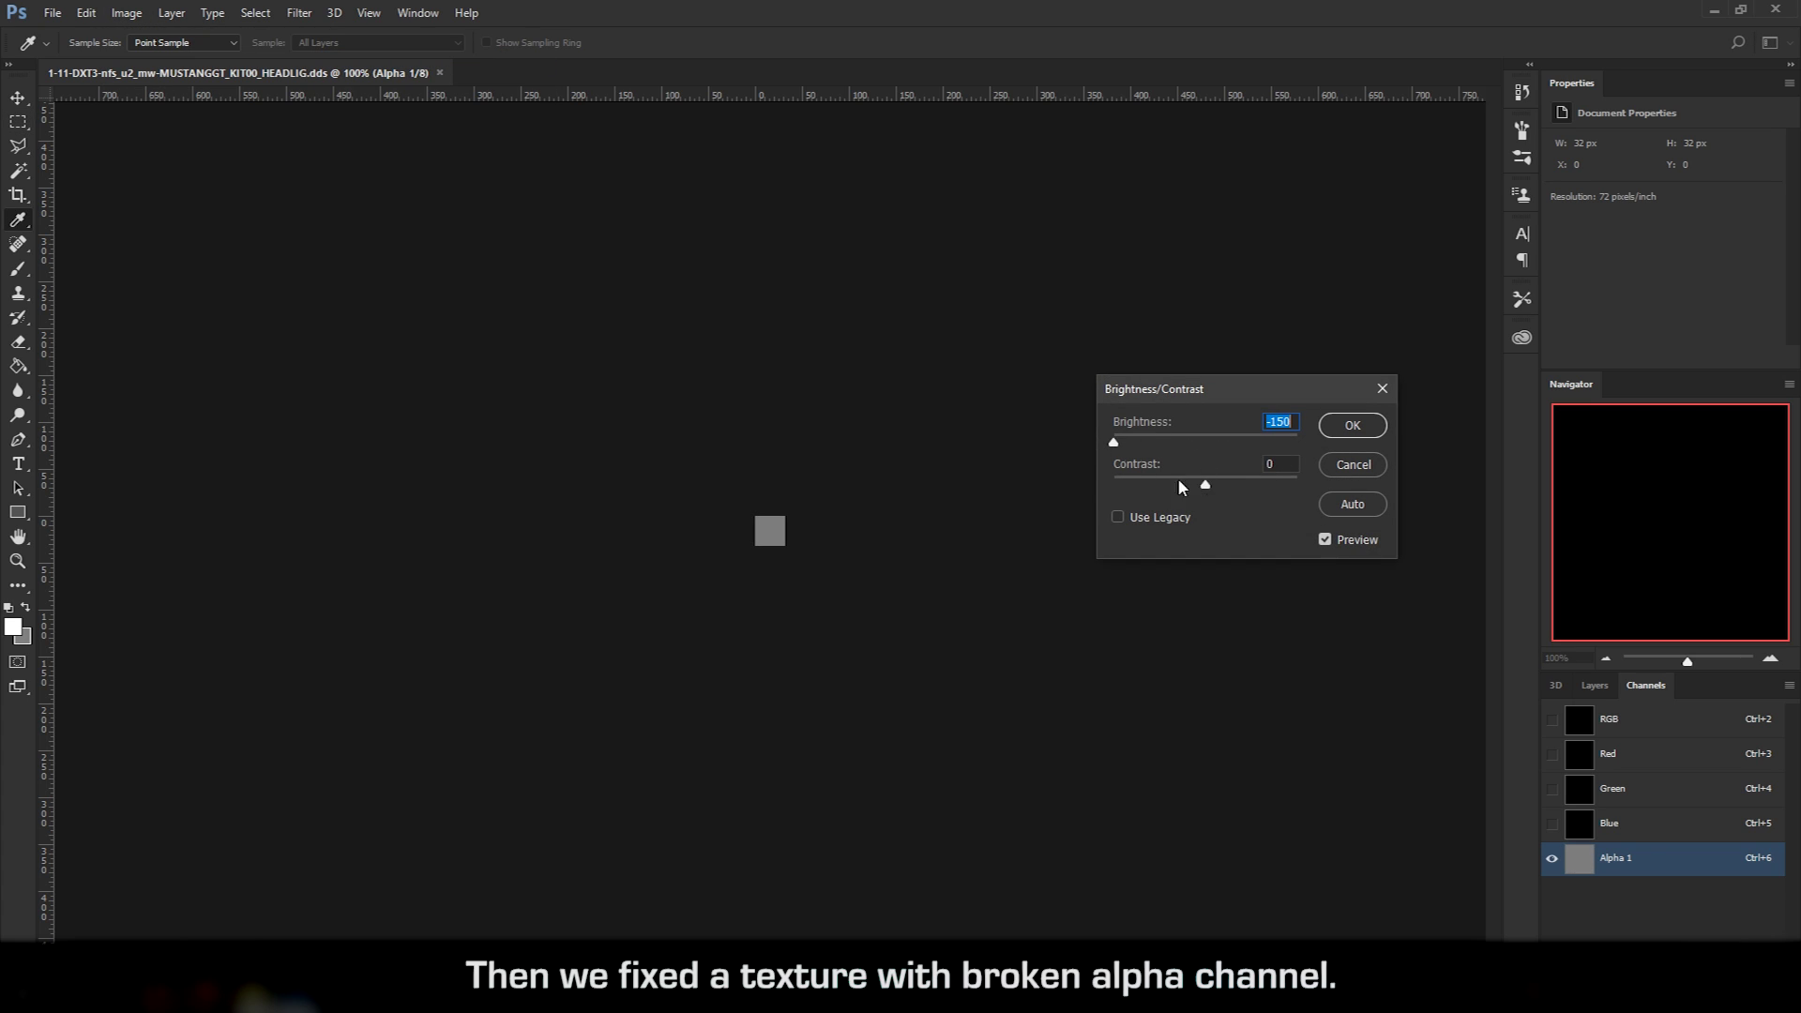
click(1287, 467)
key(Return)
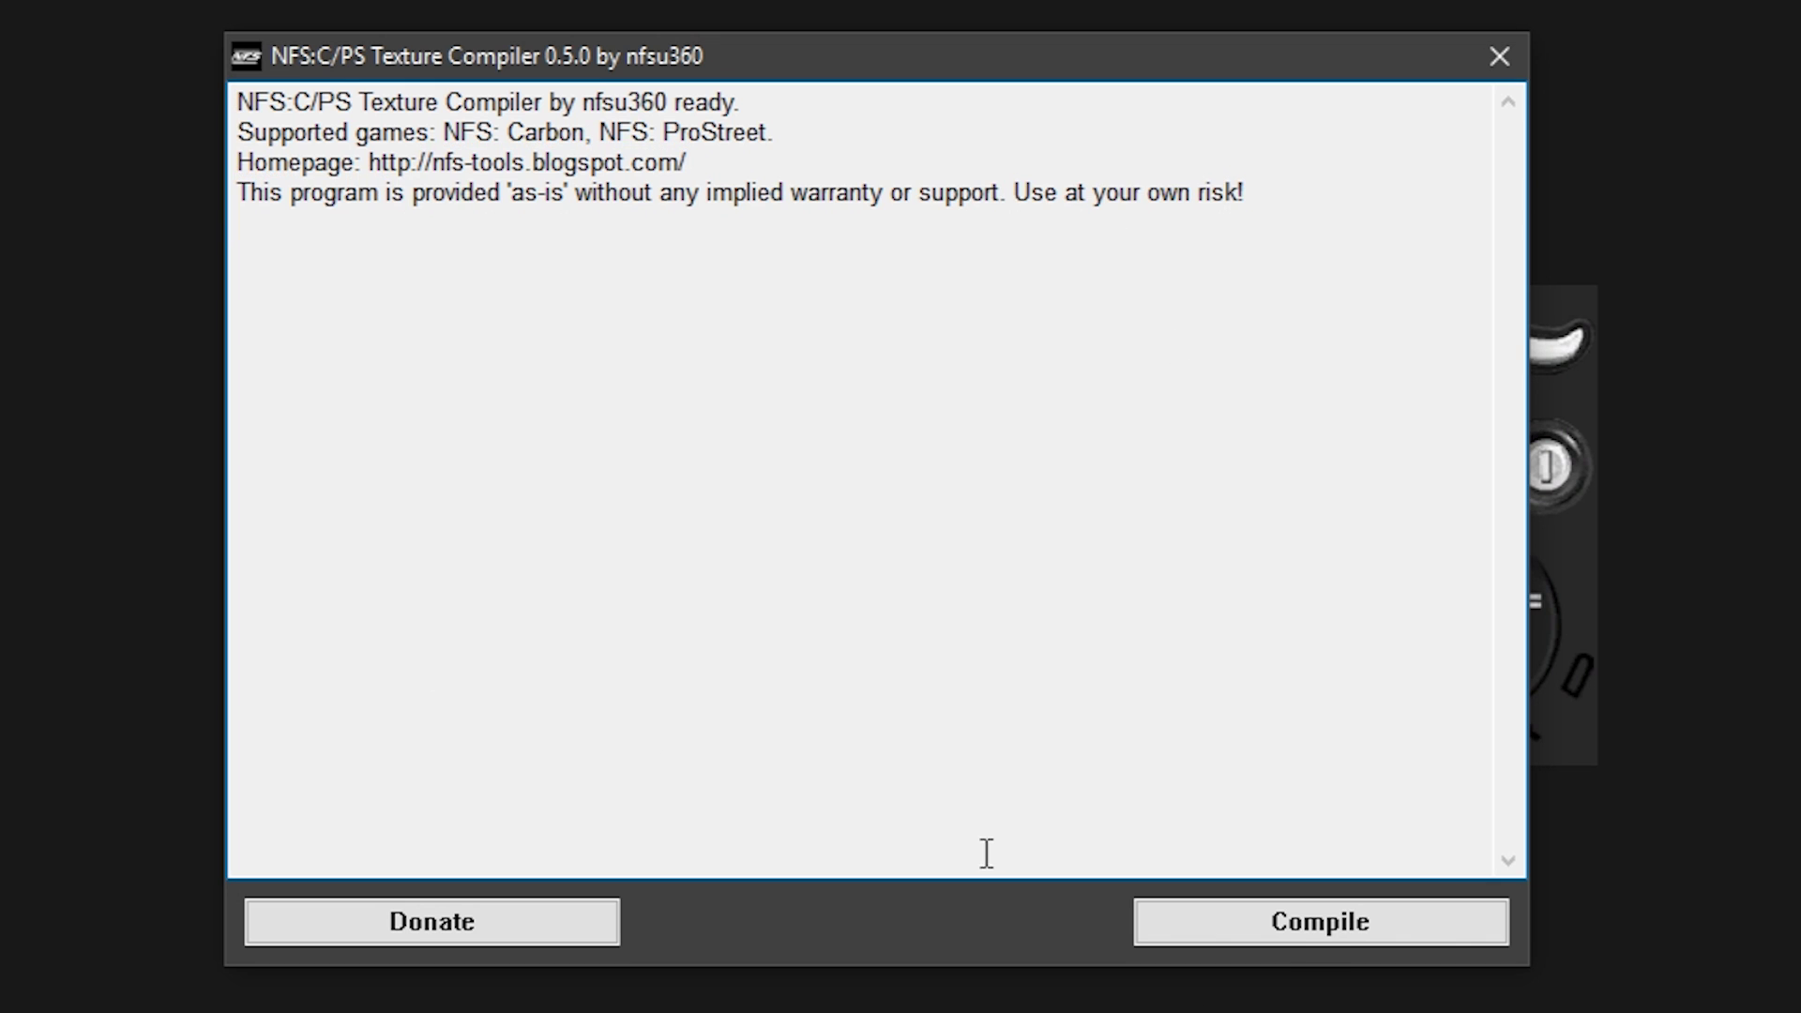
- Switch to NFS:C/PS Texture Compiler and start compiling the textures
click(1320, 921)
click(1664, 700)
drag(319, 619, 178, 195)
click(563, 642)
drag(1130, 584, 330, 582)
click(563, 675)
click(840, 299)
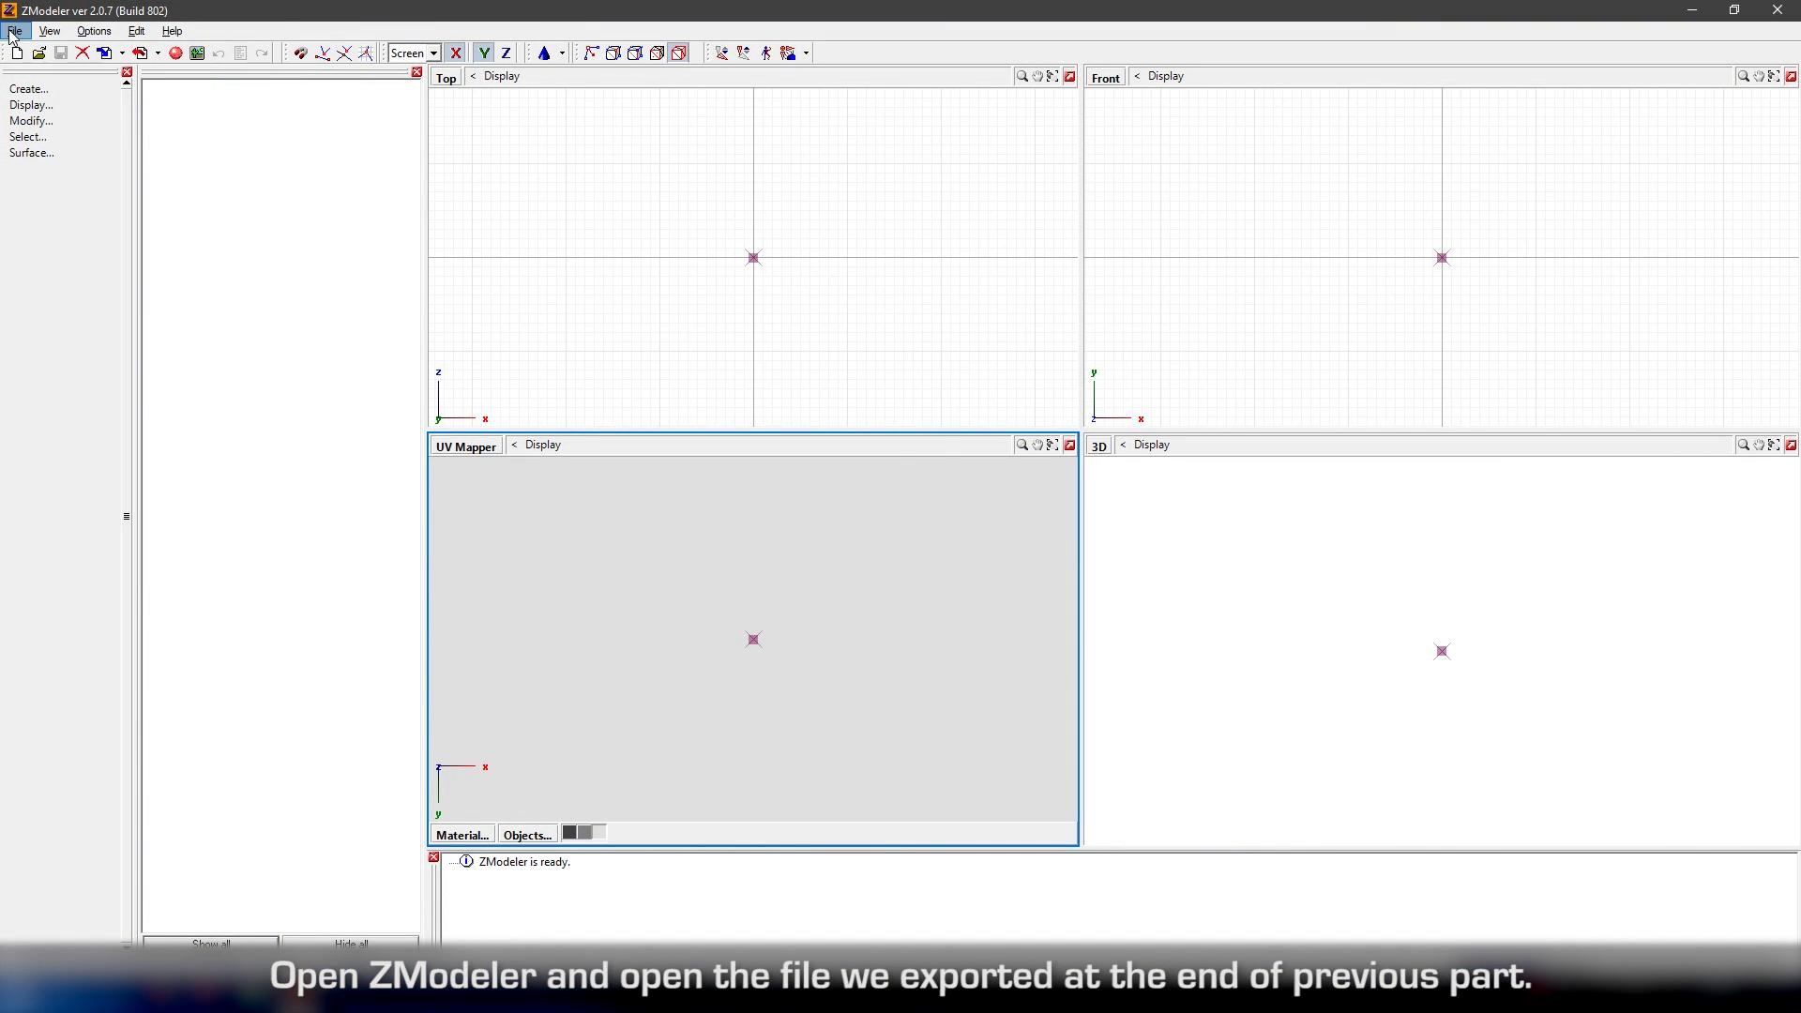
- Open MustangGT-WorkModel2.z3d from the MUSTANGGT folder in ZModeler and accept importing it from the v1 format
click(14, 32)
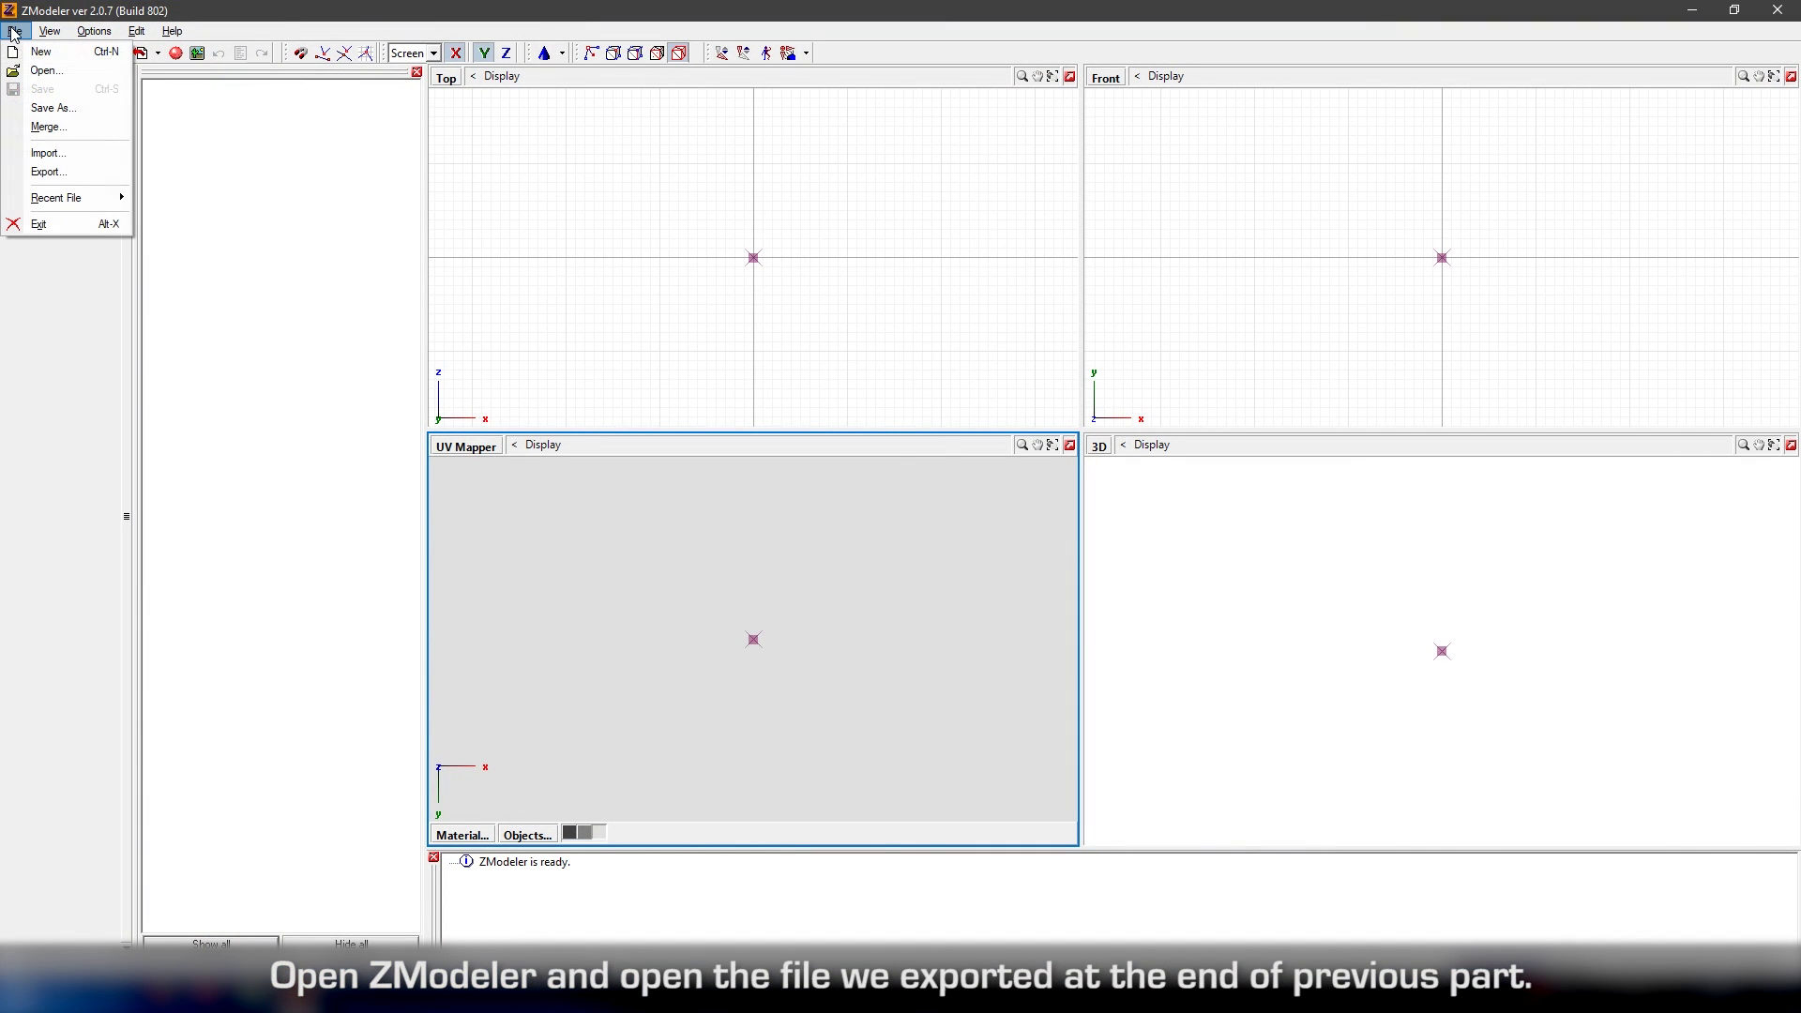
click(47, 72)
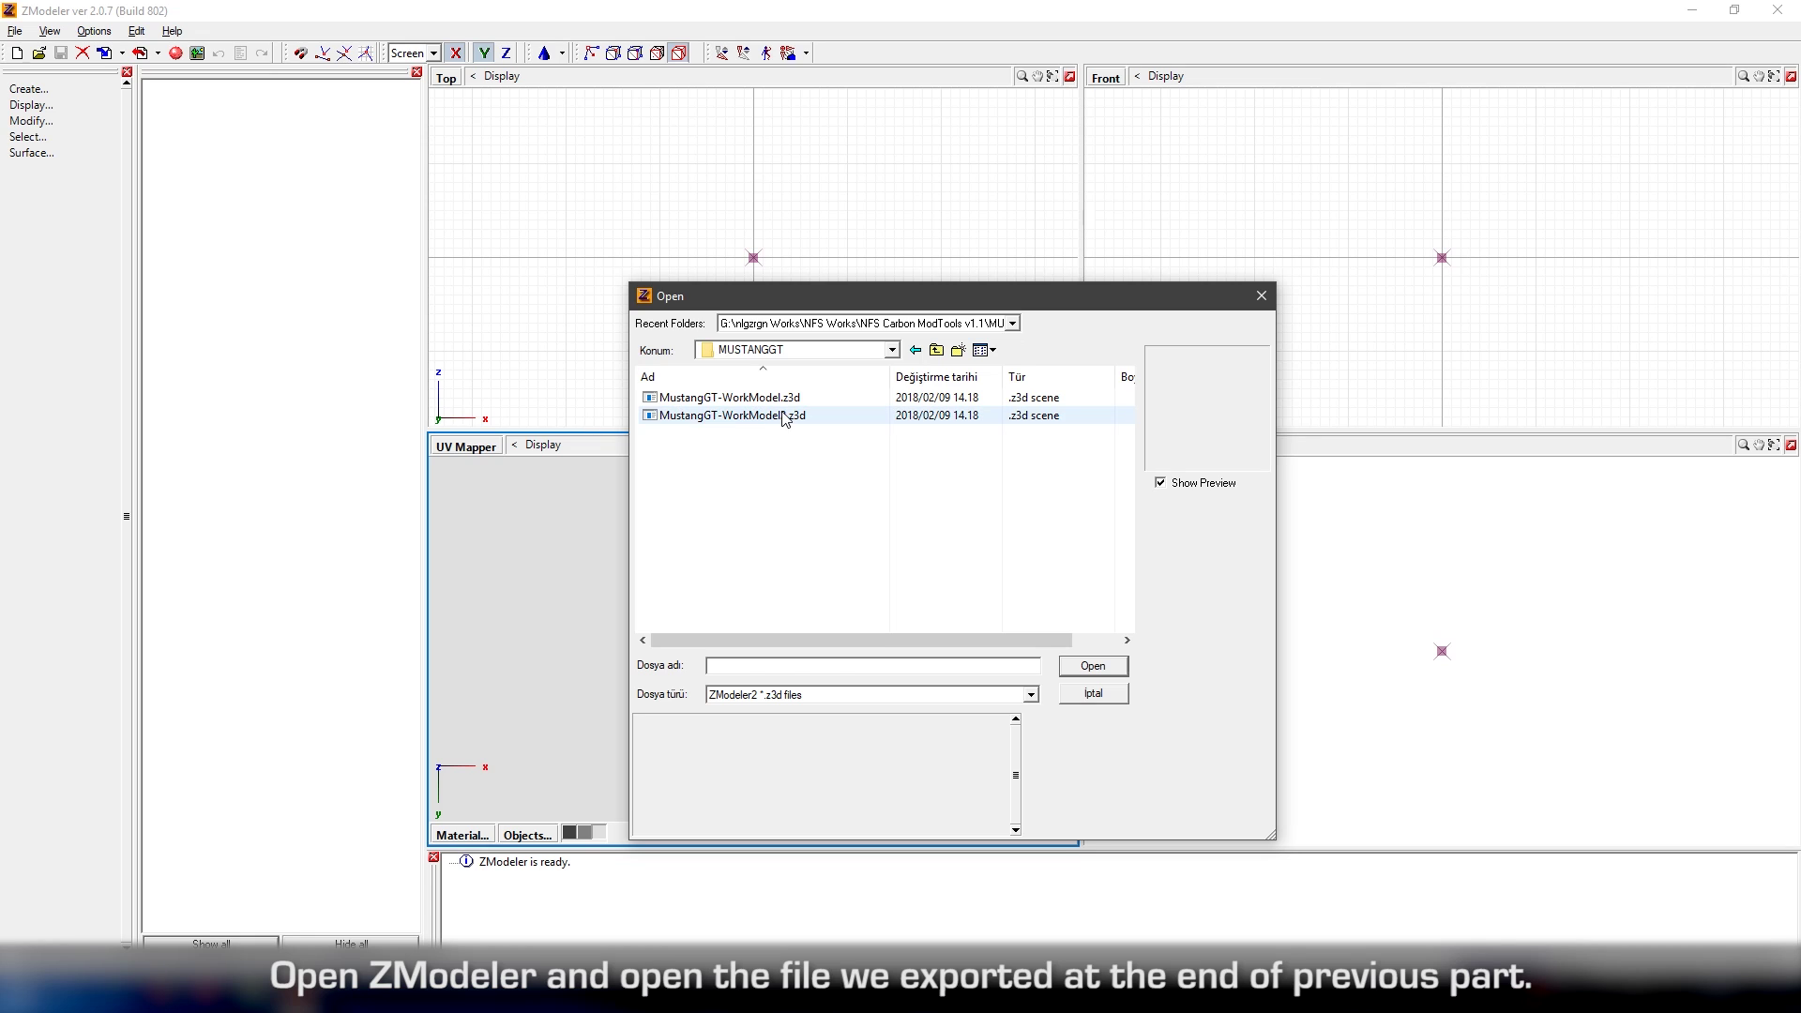
click(786, 419)
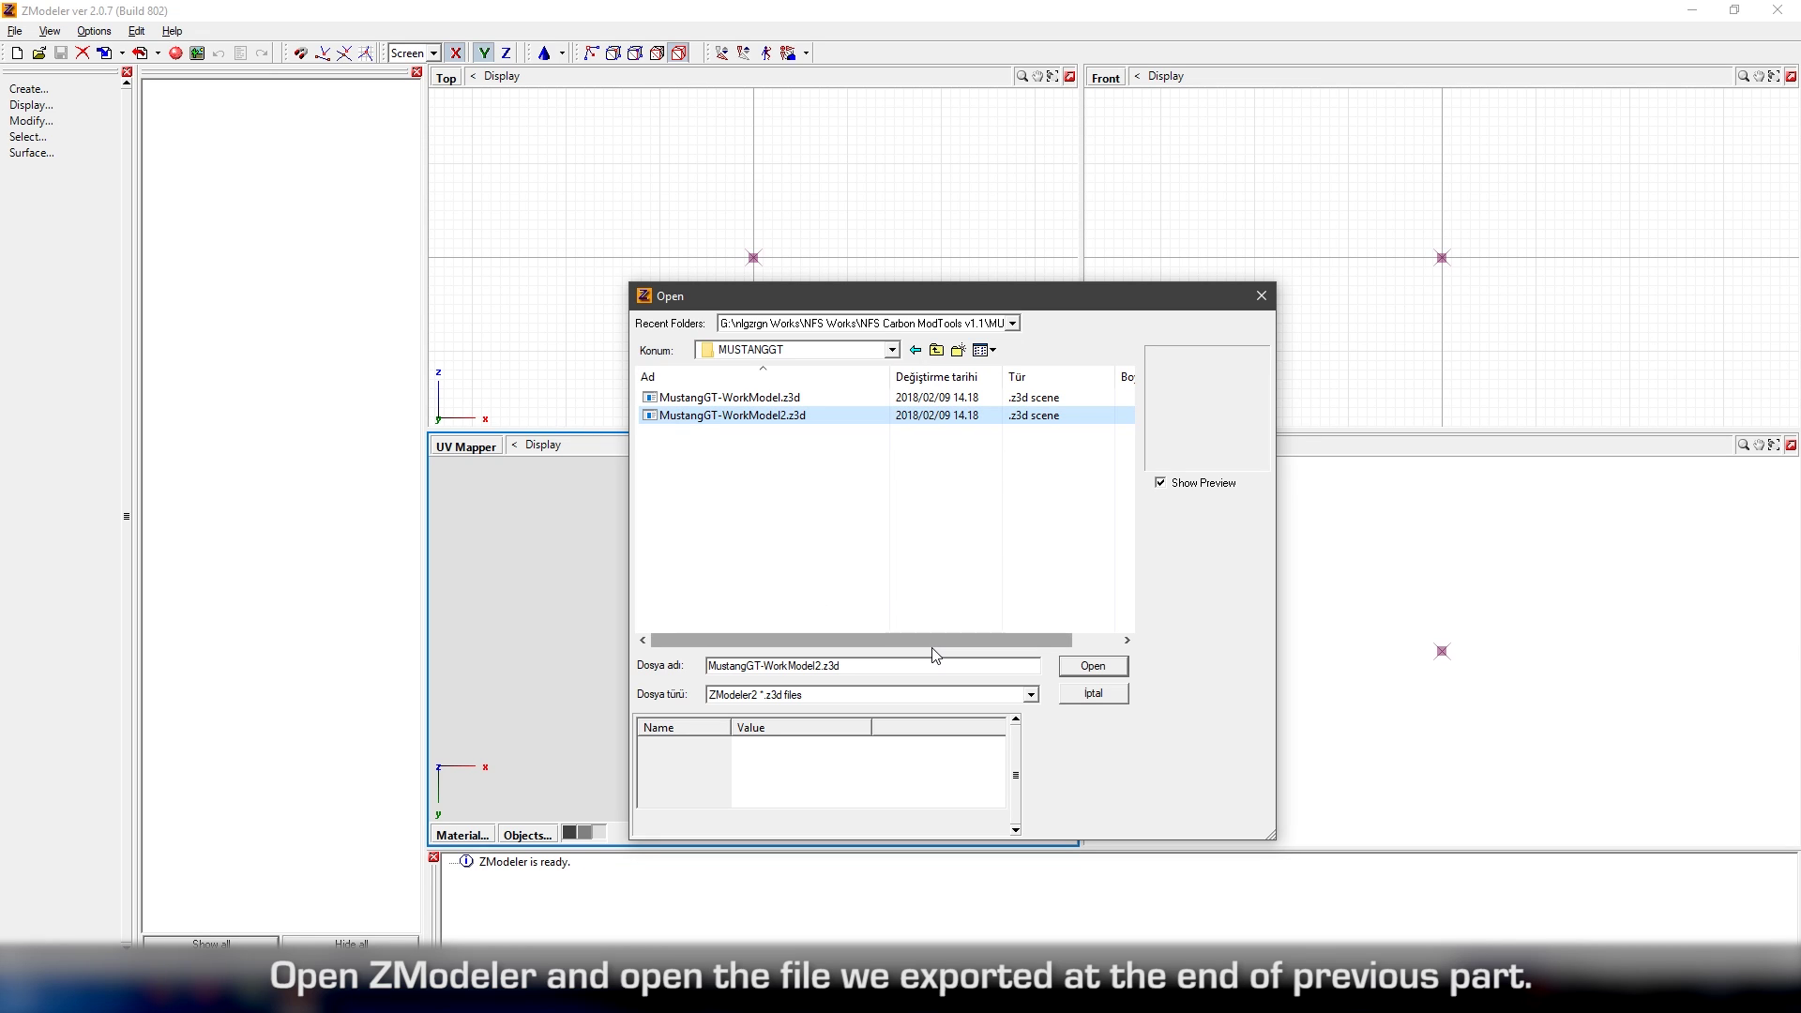
drag(889, 642, 889, 638)
click(1112, 666)
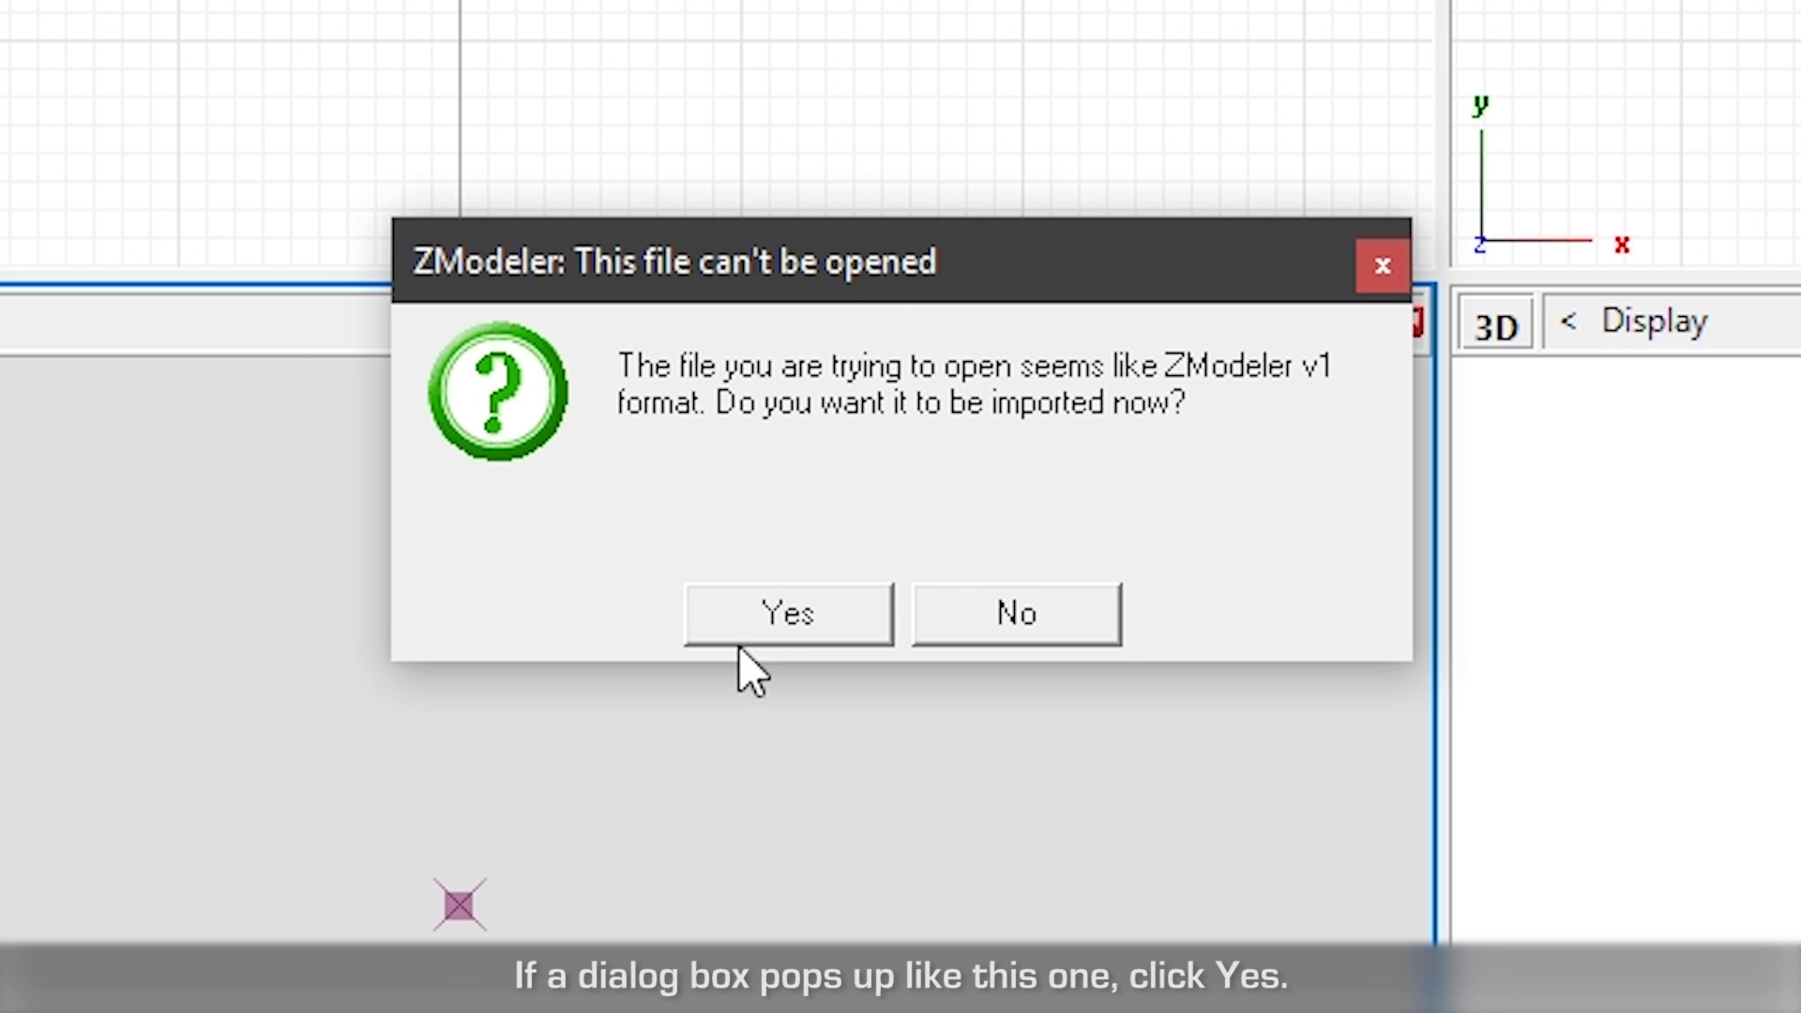
click(784, 614)
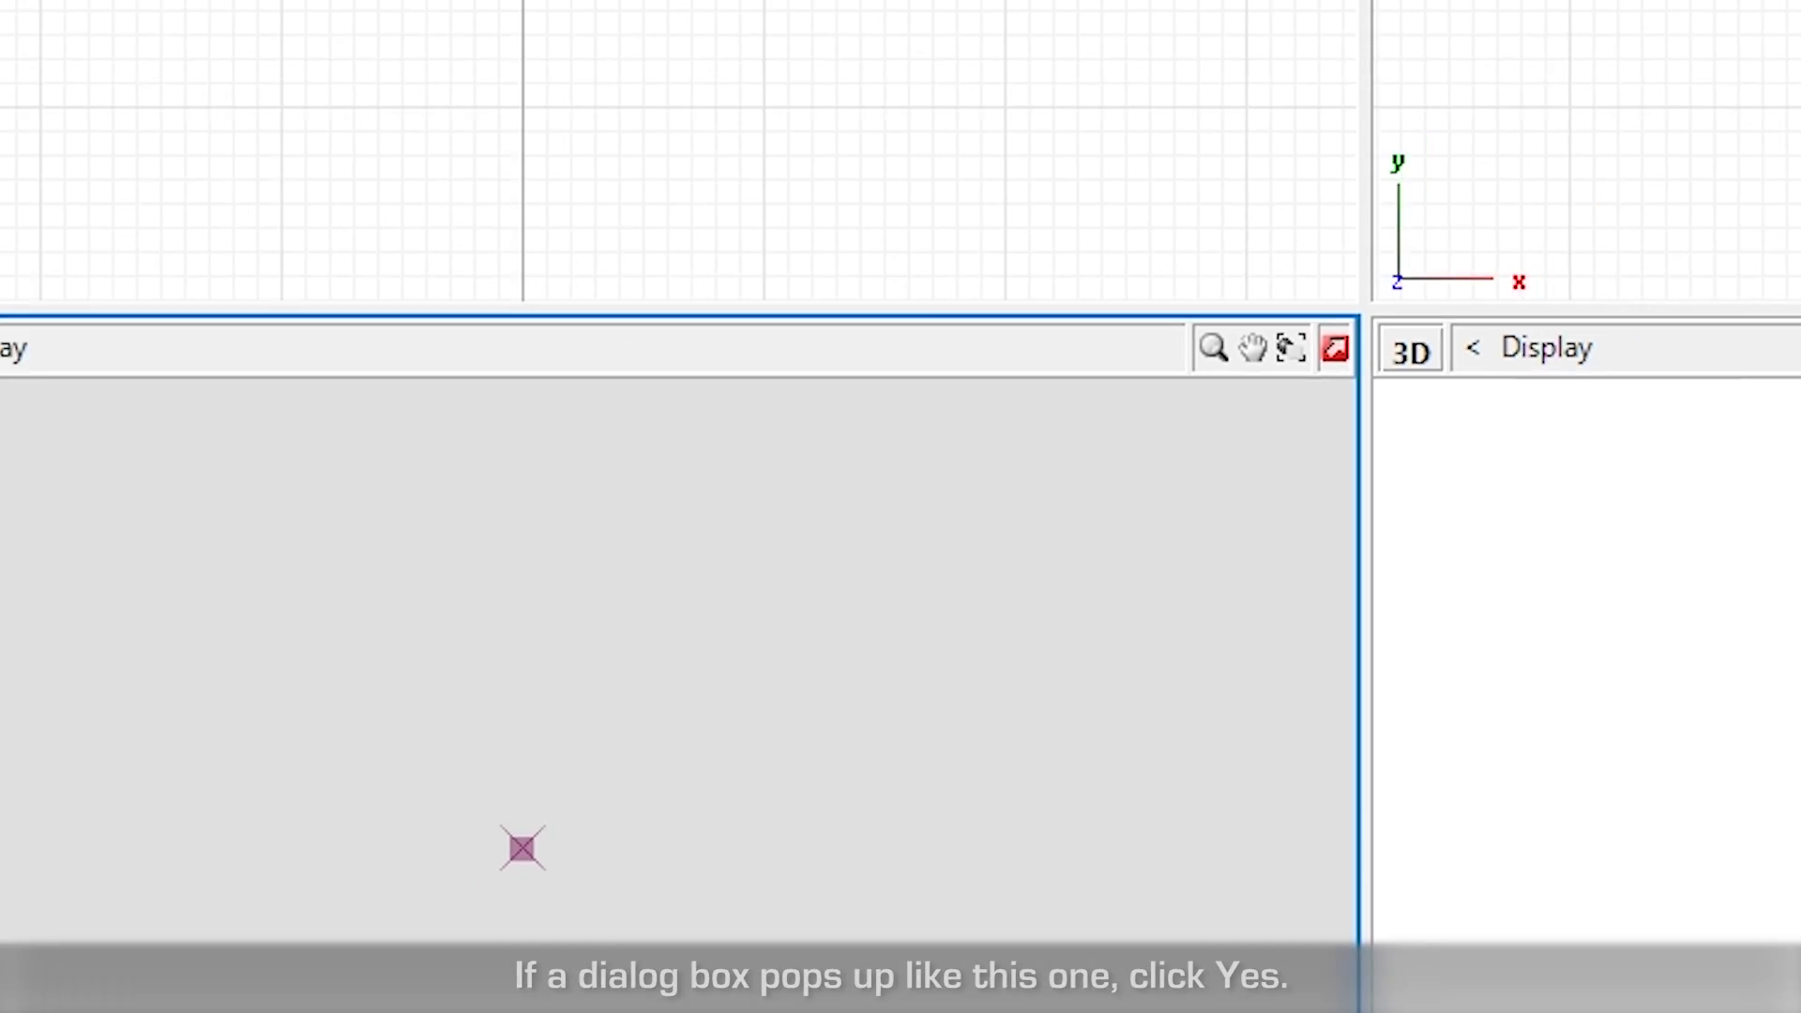
- Activate the 3D, UV Mapper, Top and Front views one after another to refresh the model display
click(1365, 657)
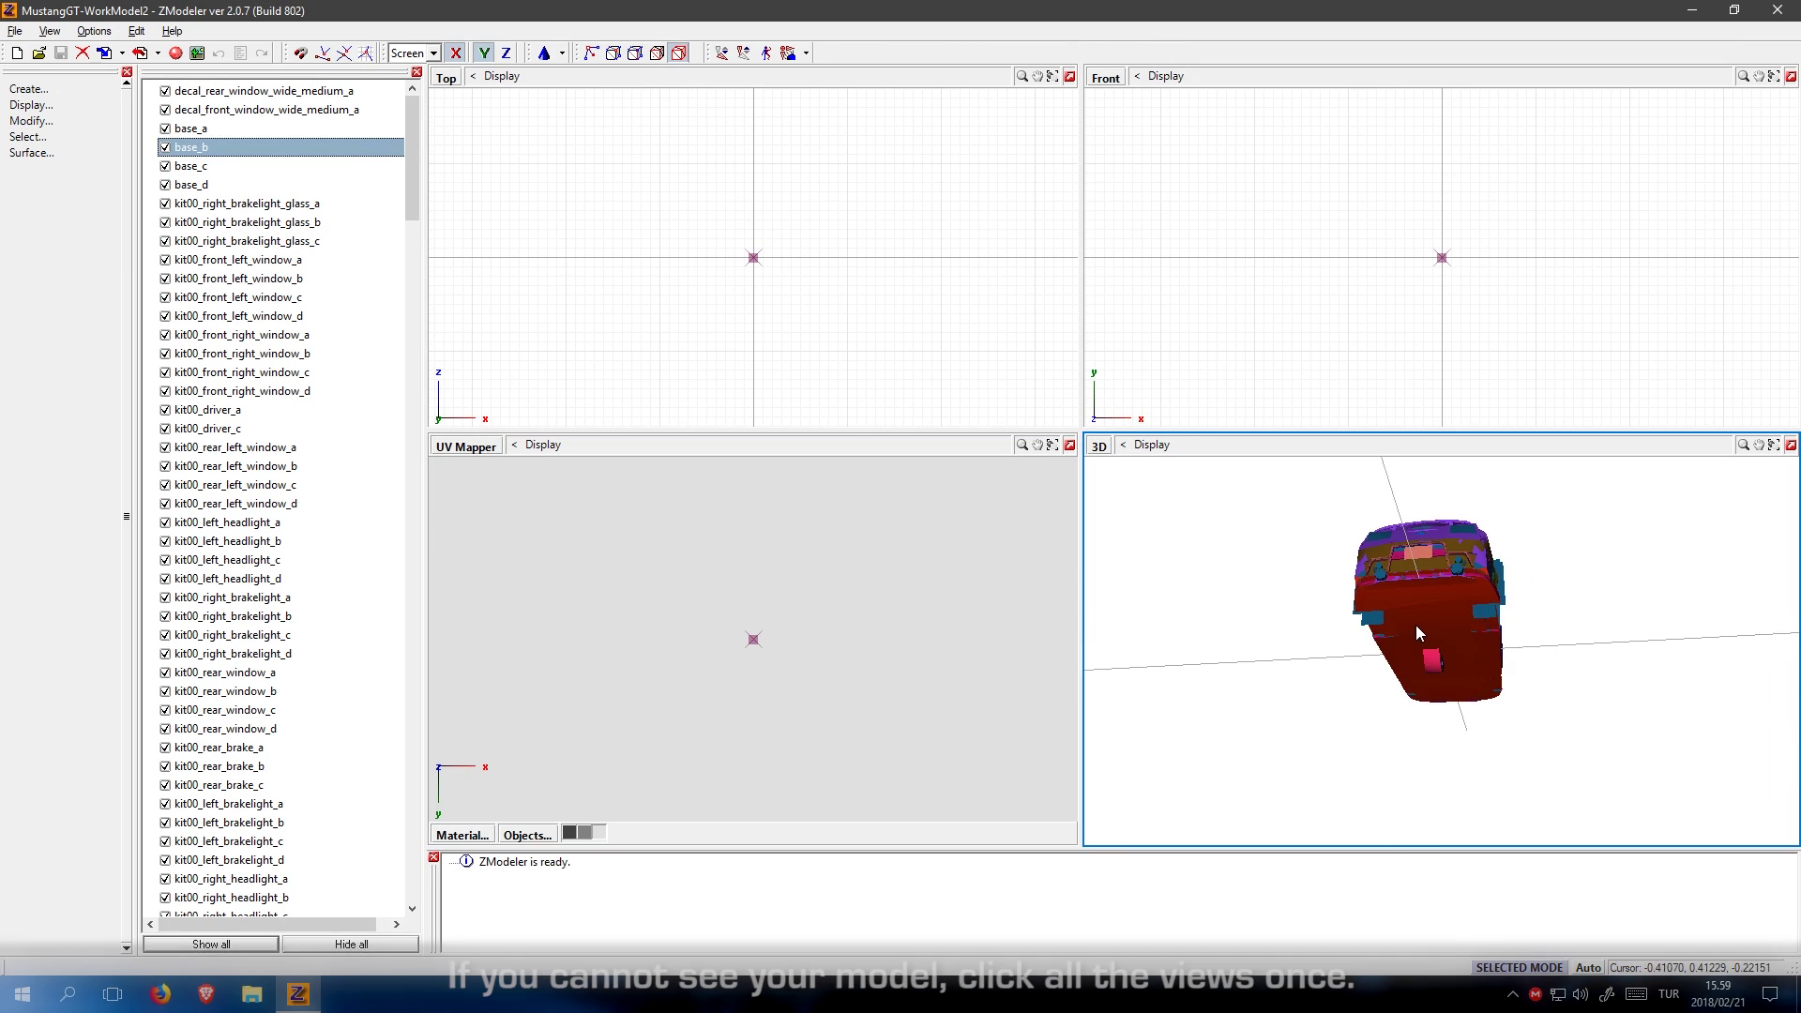
click(847, 621)
click(890, 287)
click(1360, 287)
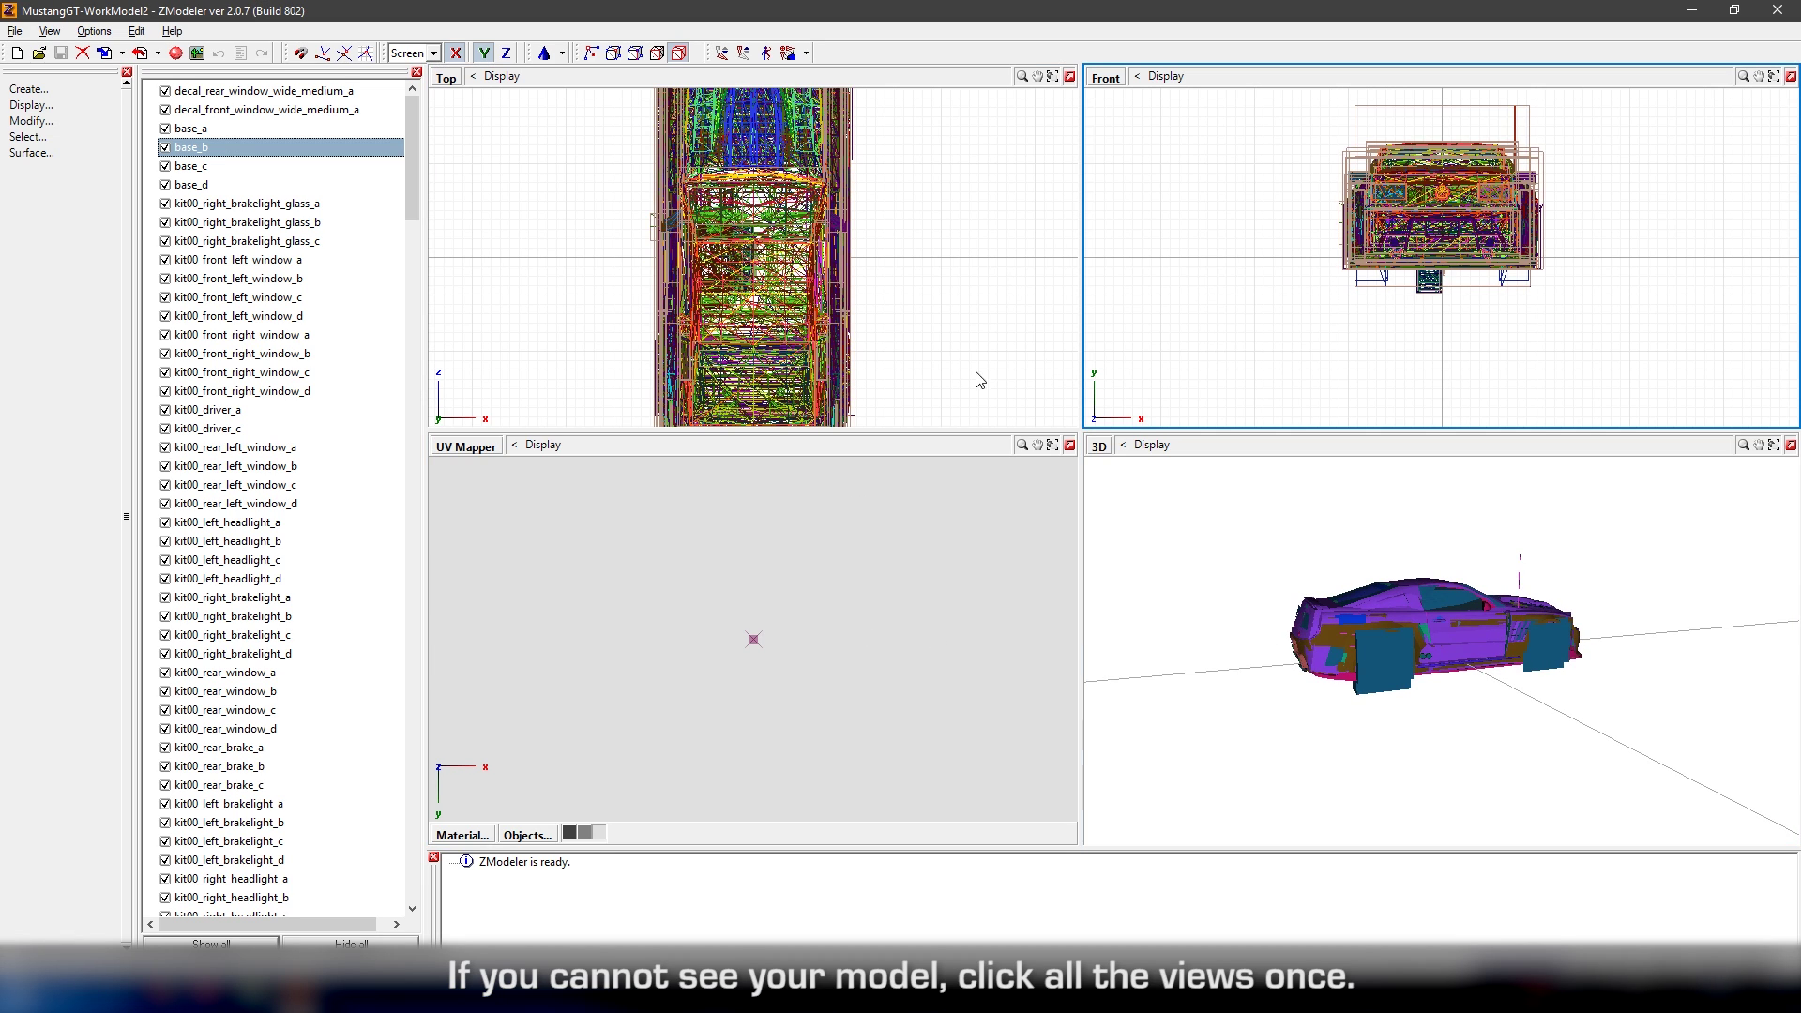
scroll(908, 346, down, 5)
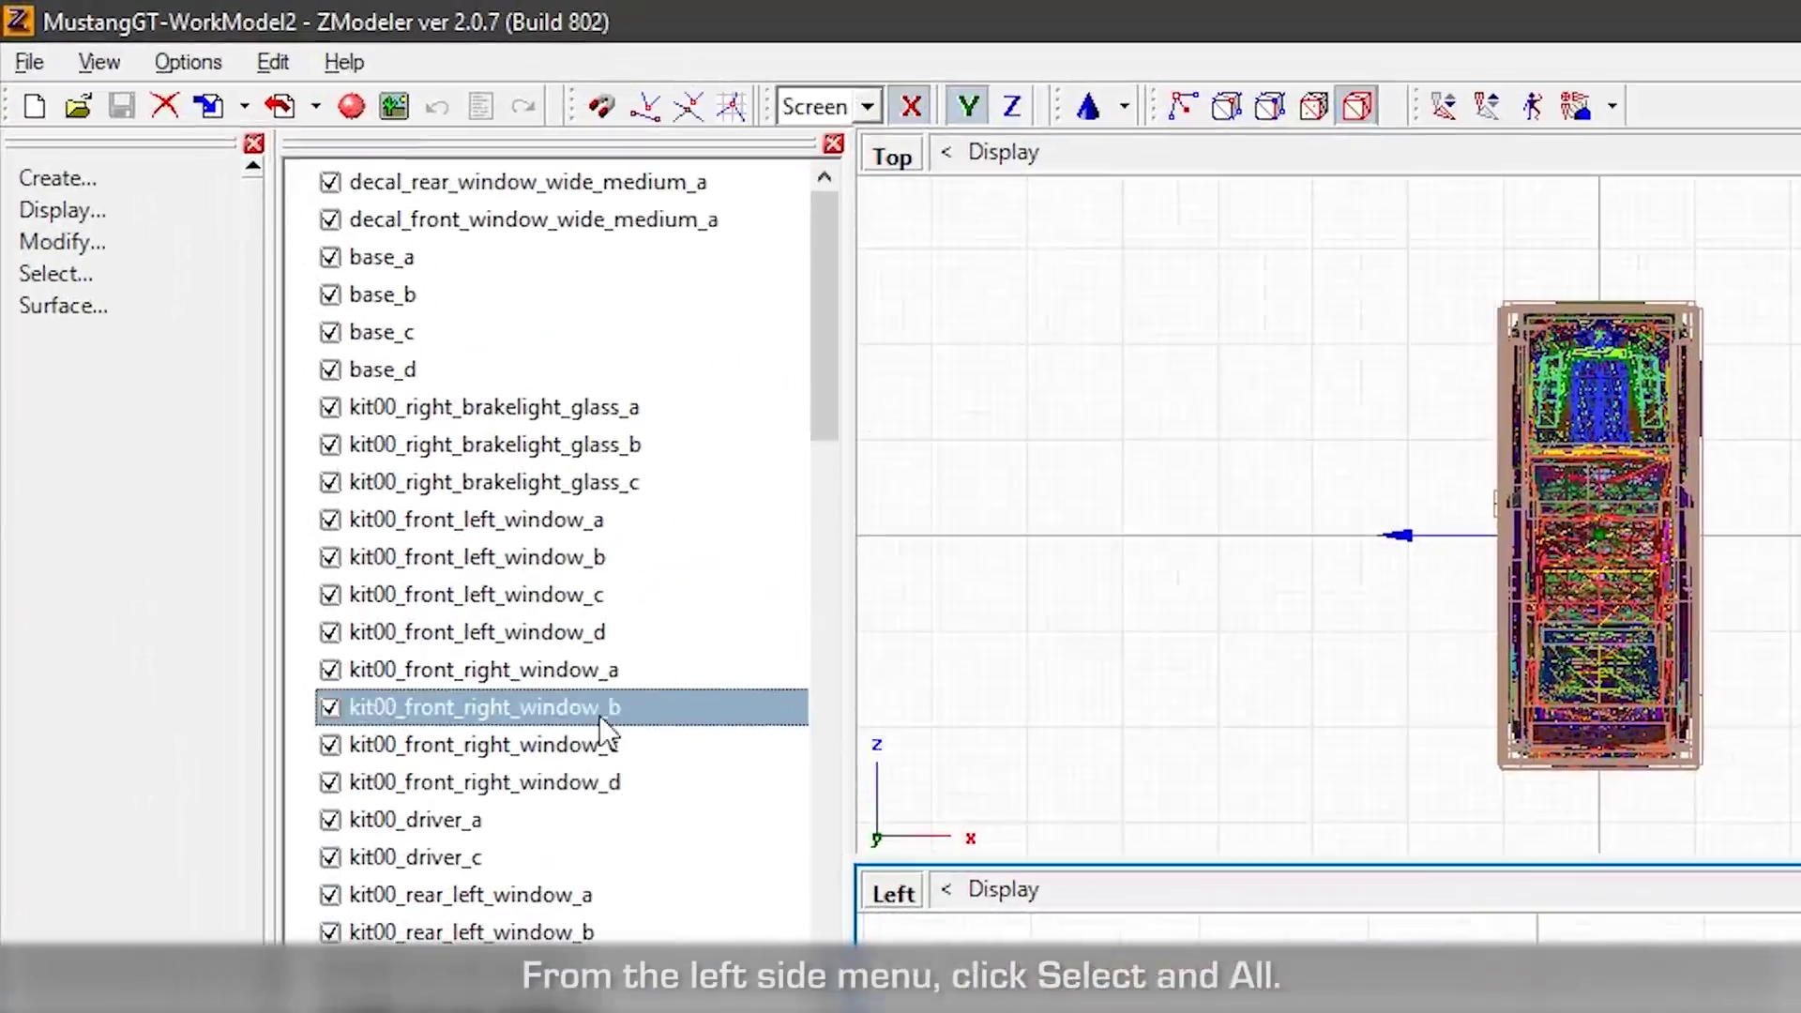
- Select all objects of the car model using the Select All tool in the Top view
click(61, 273)
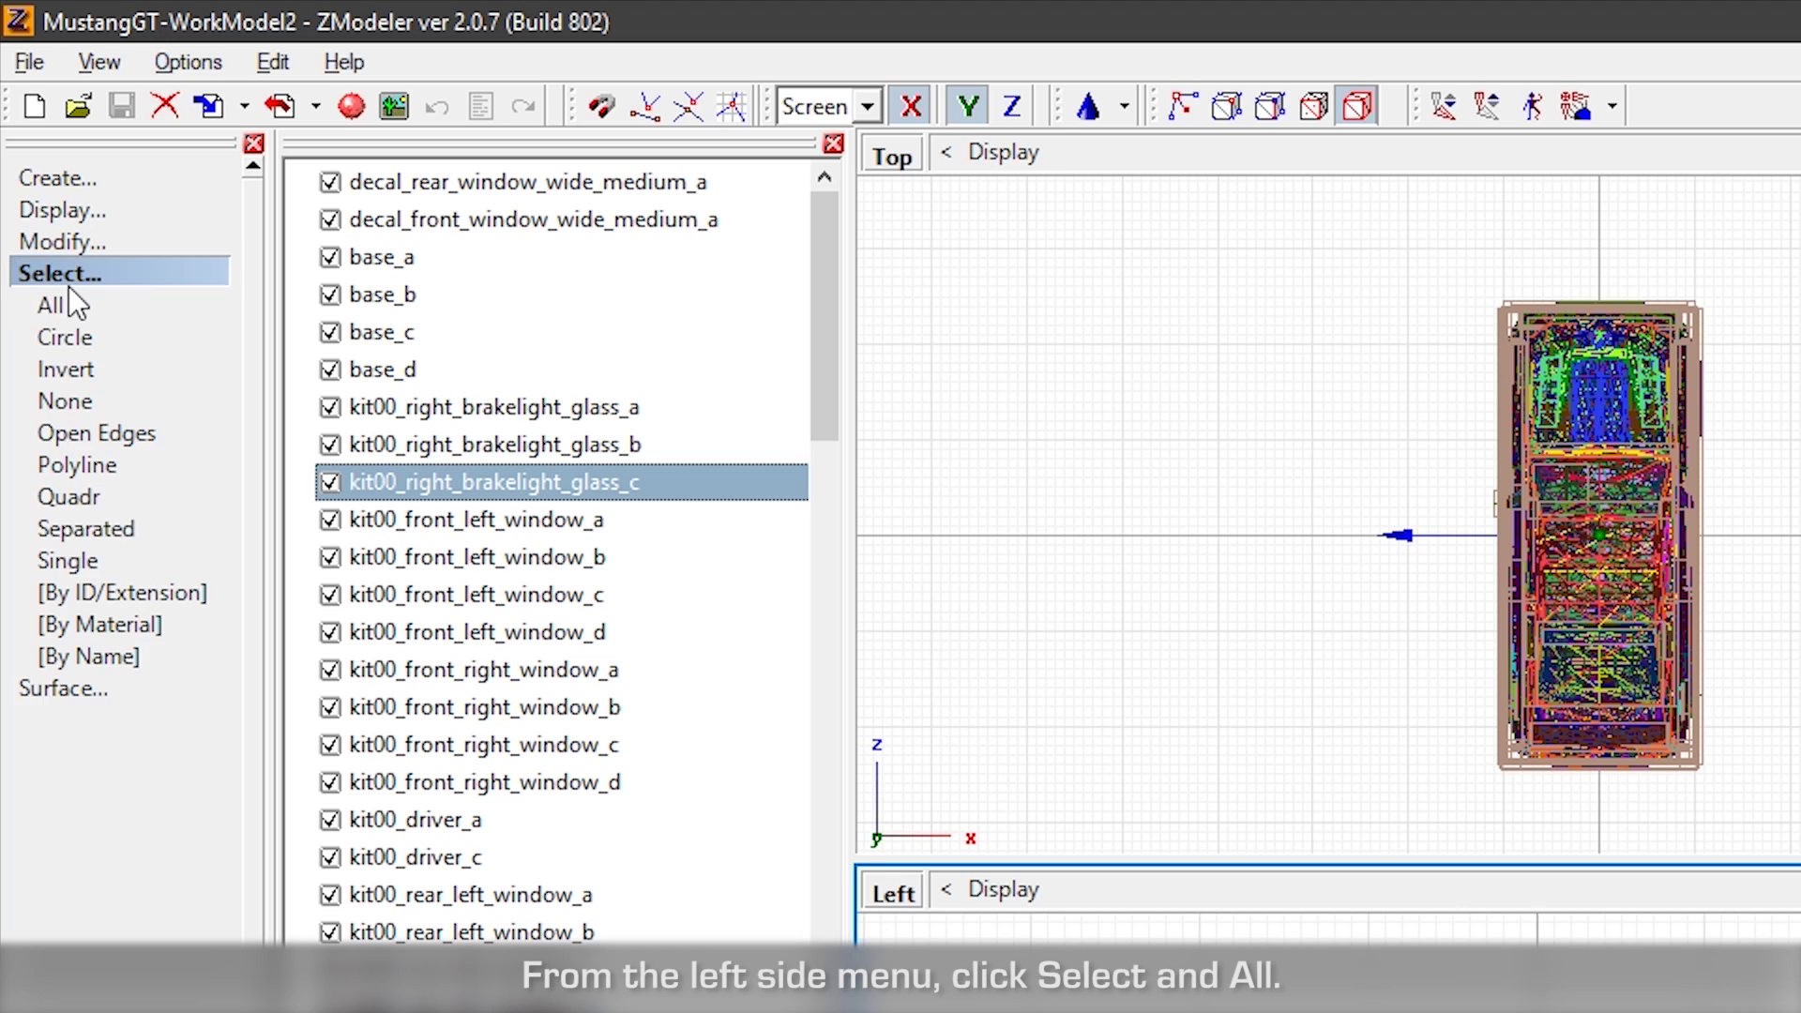
click(96, 309)
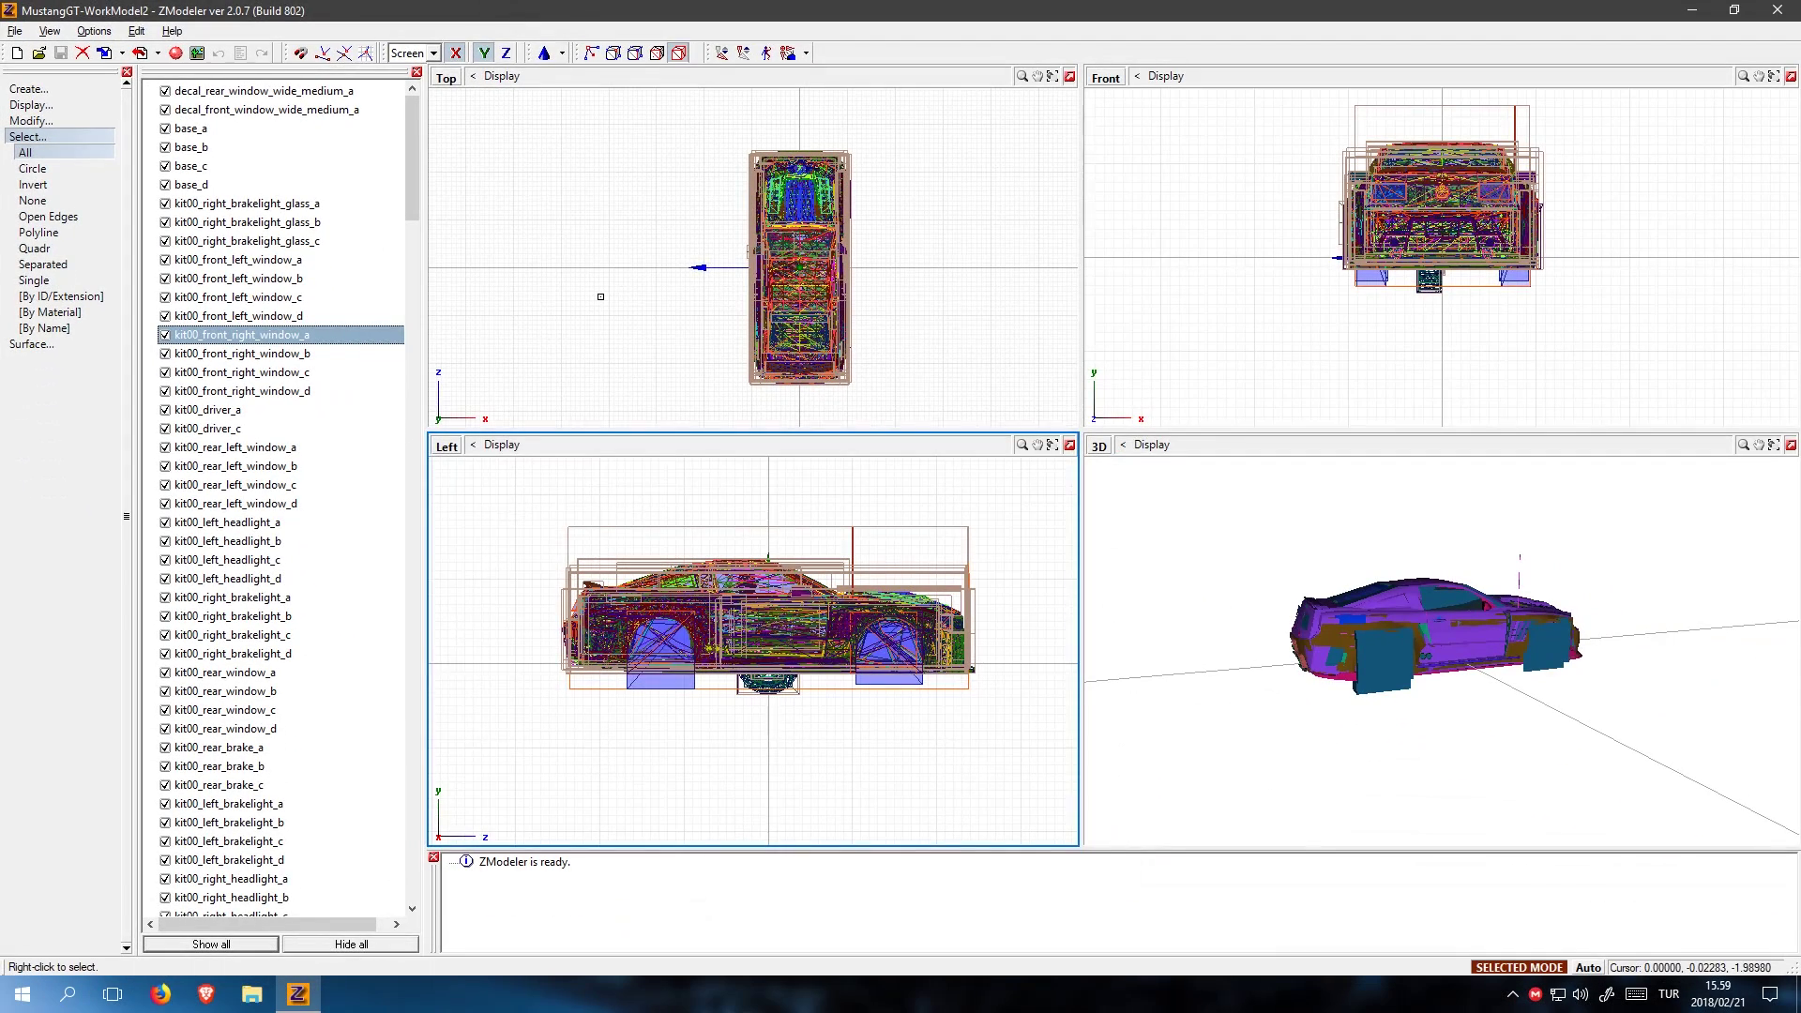
right_click(600, 296)
right_click(577, 347)
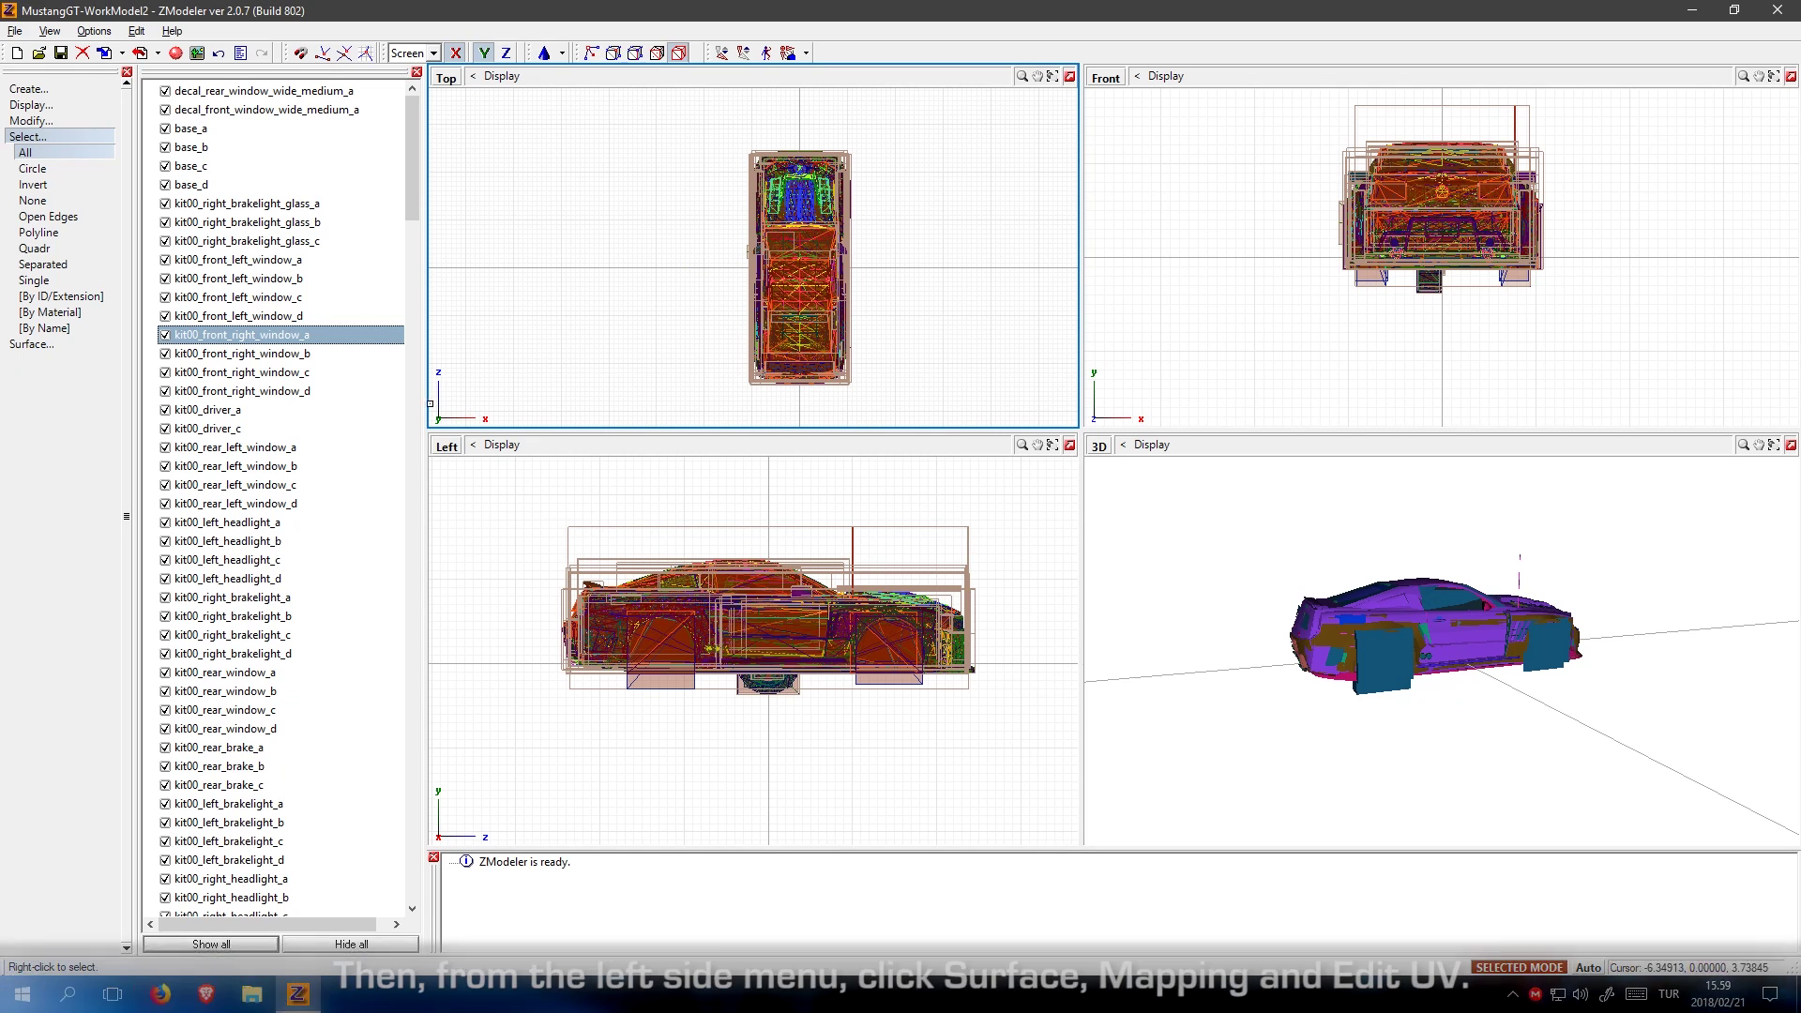
- Apply Edit UV to the selected model on channel map 1, using Create/Edit UV from viewport XY and keeping the old mapping
click(234, 259)
click(31, 344)
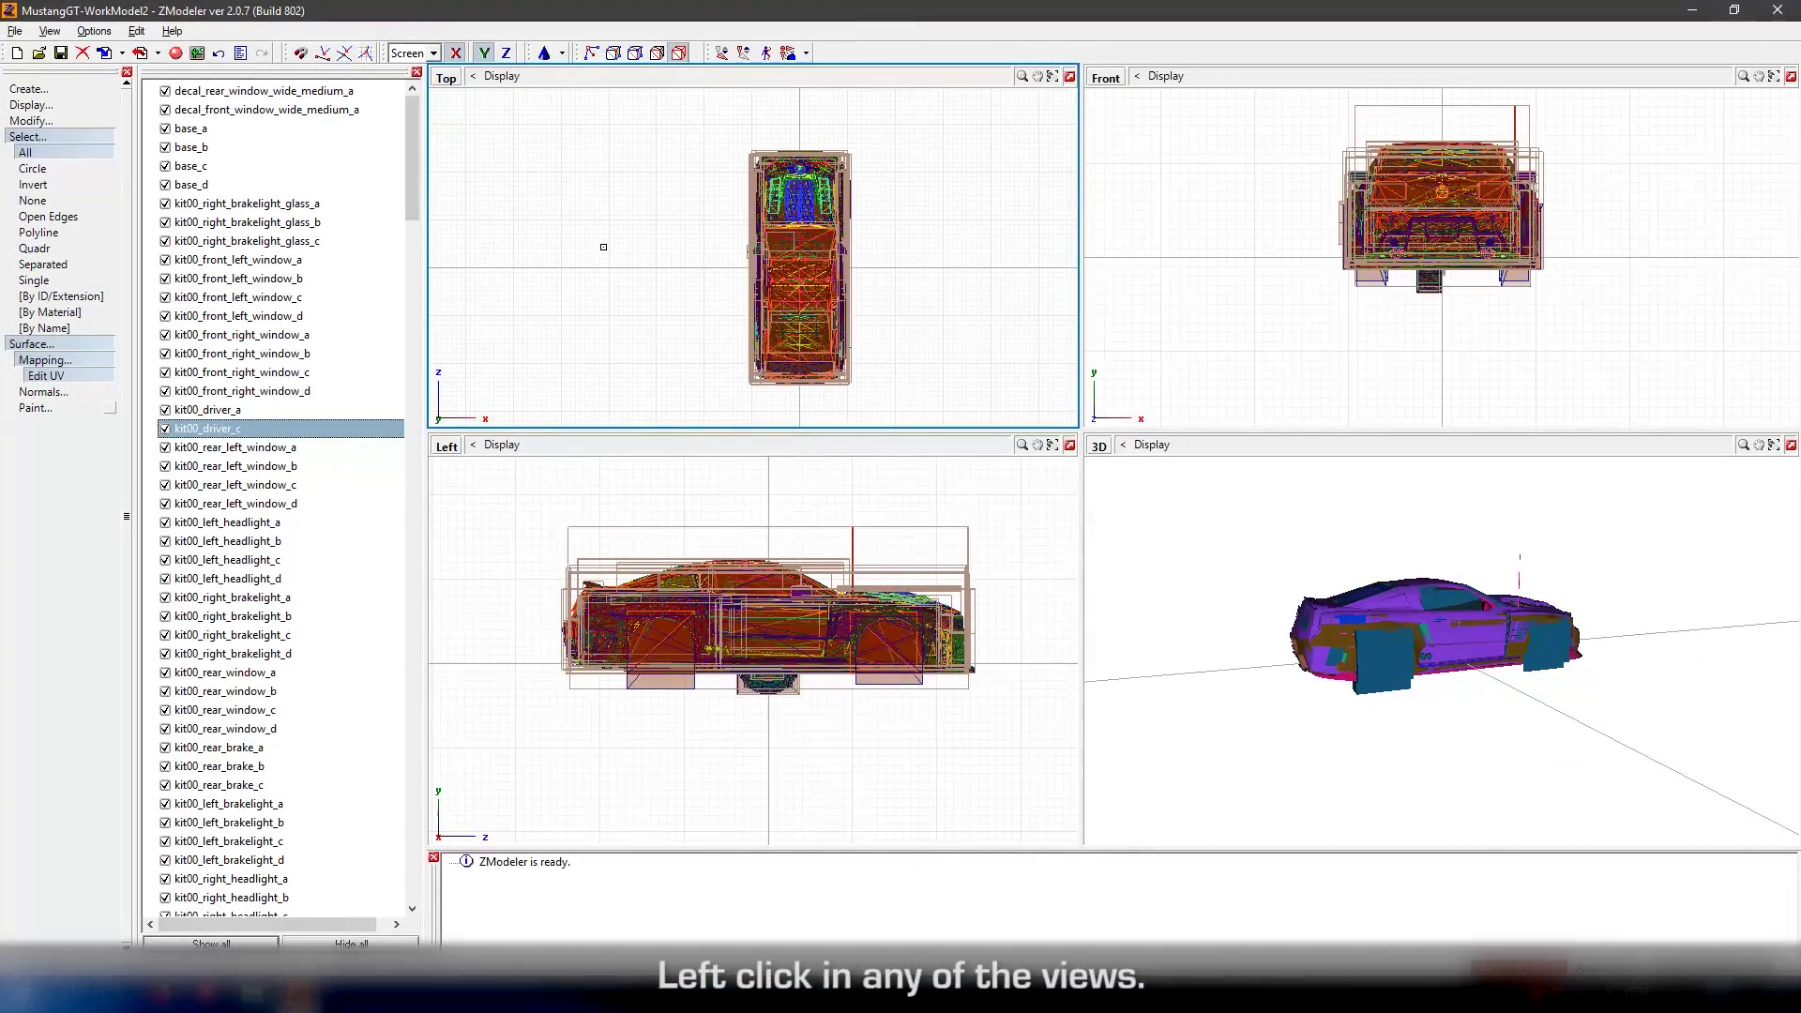
click(604, 247)
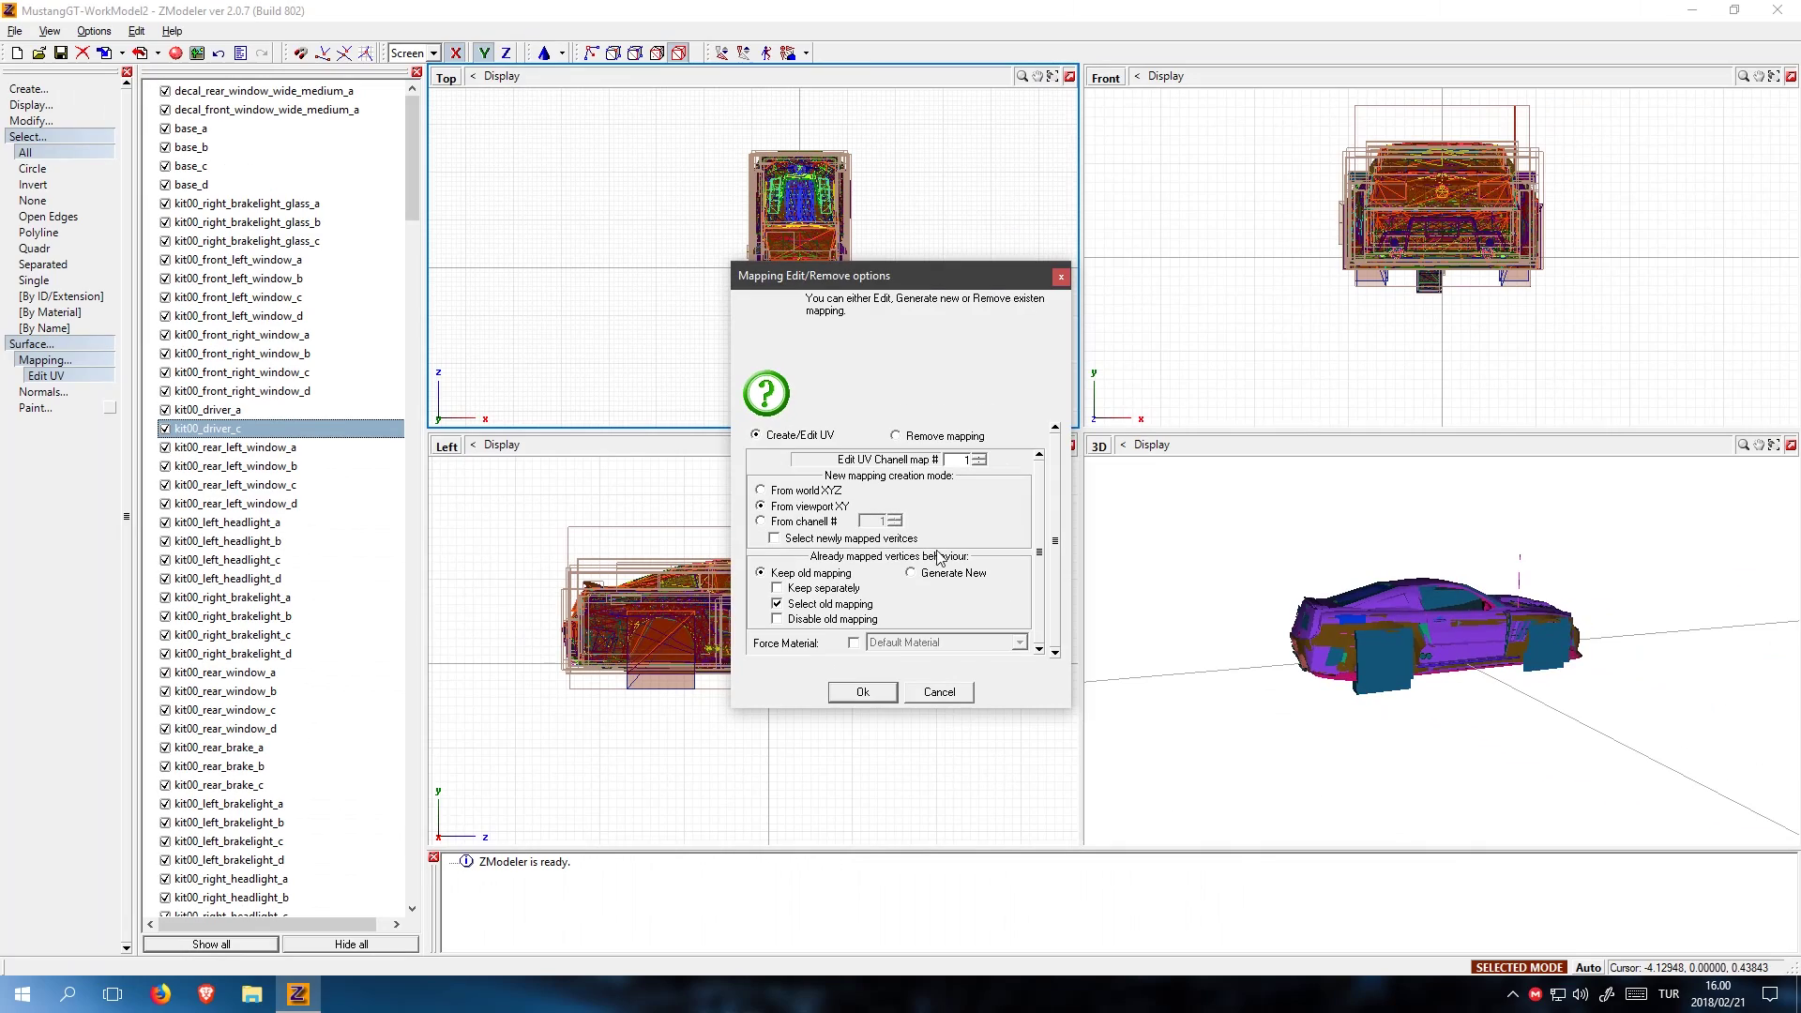
click(825, 877)
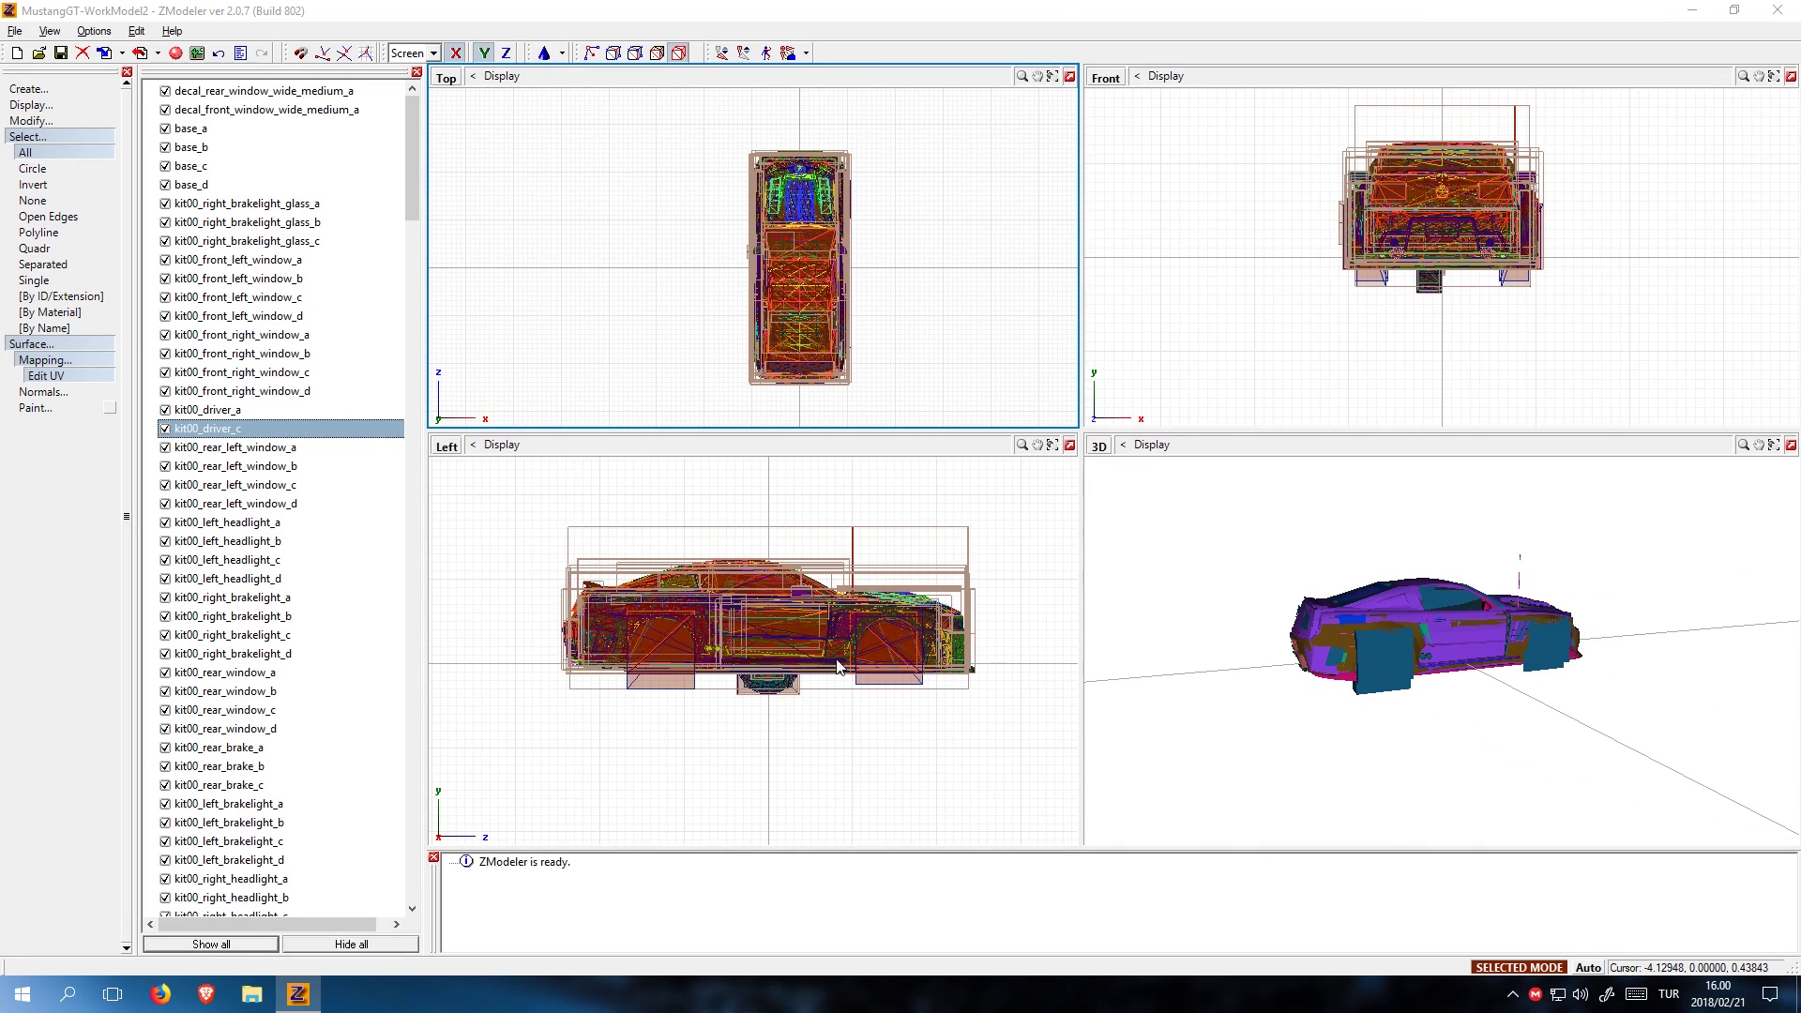
- Change the Left view to UV Mapper, display the BODY material's mapping there and leave the Edit UV tool
click(455, 450)
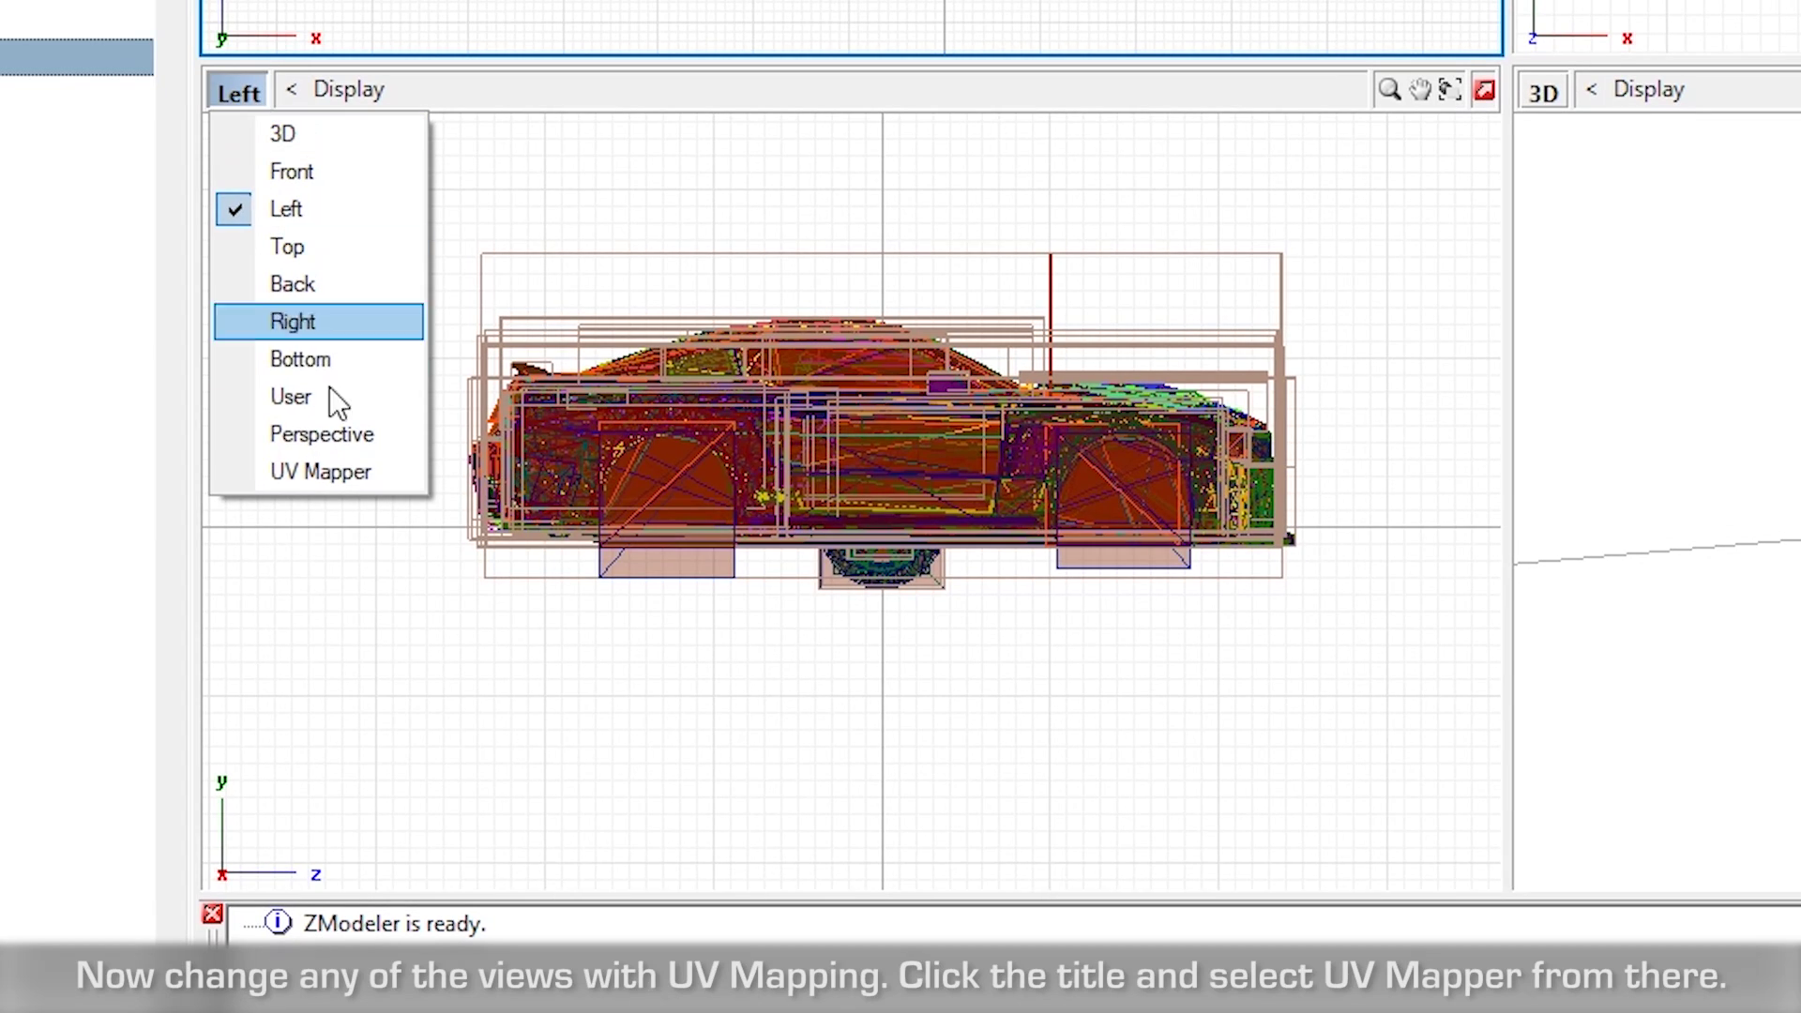
click(497, 642)
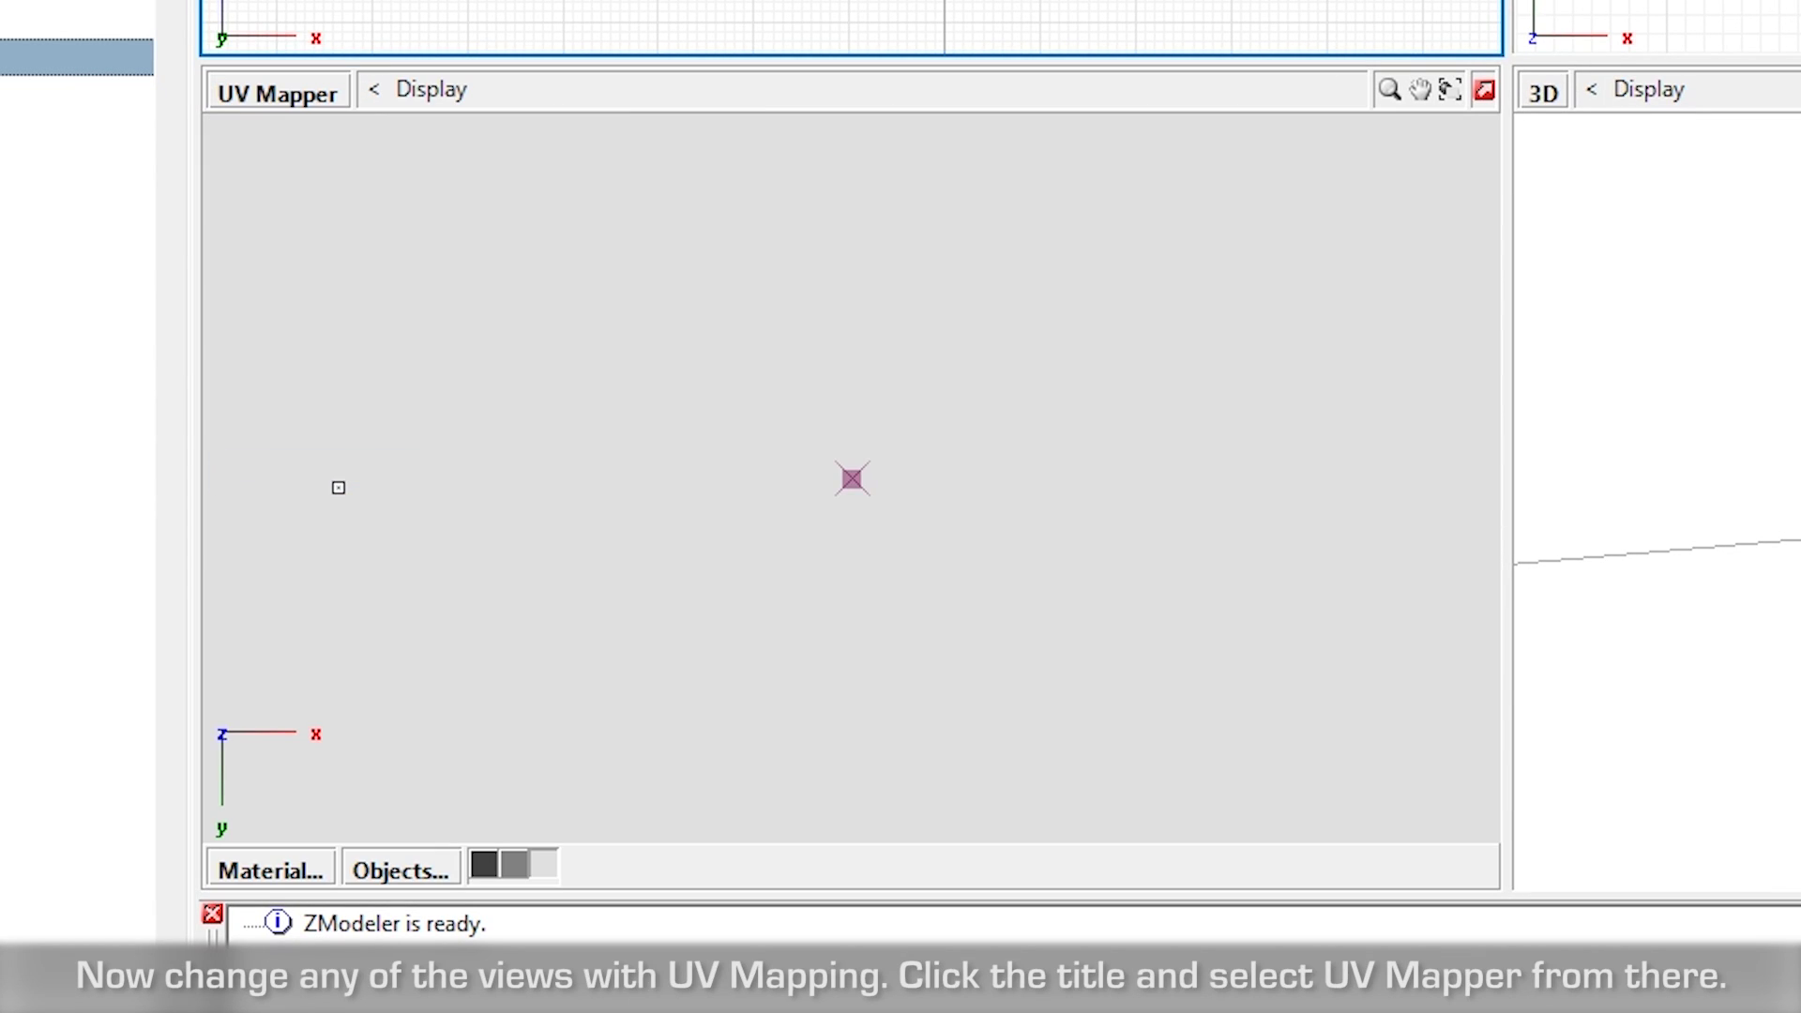
click(284, 869)
click(324, 550)
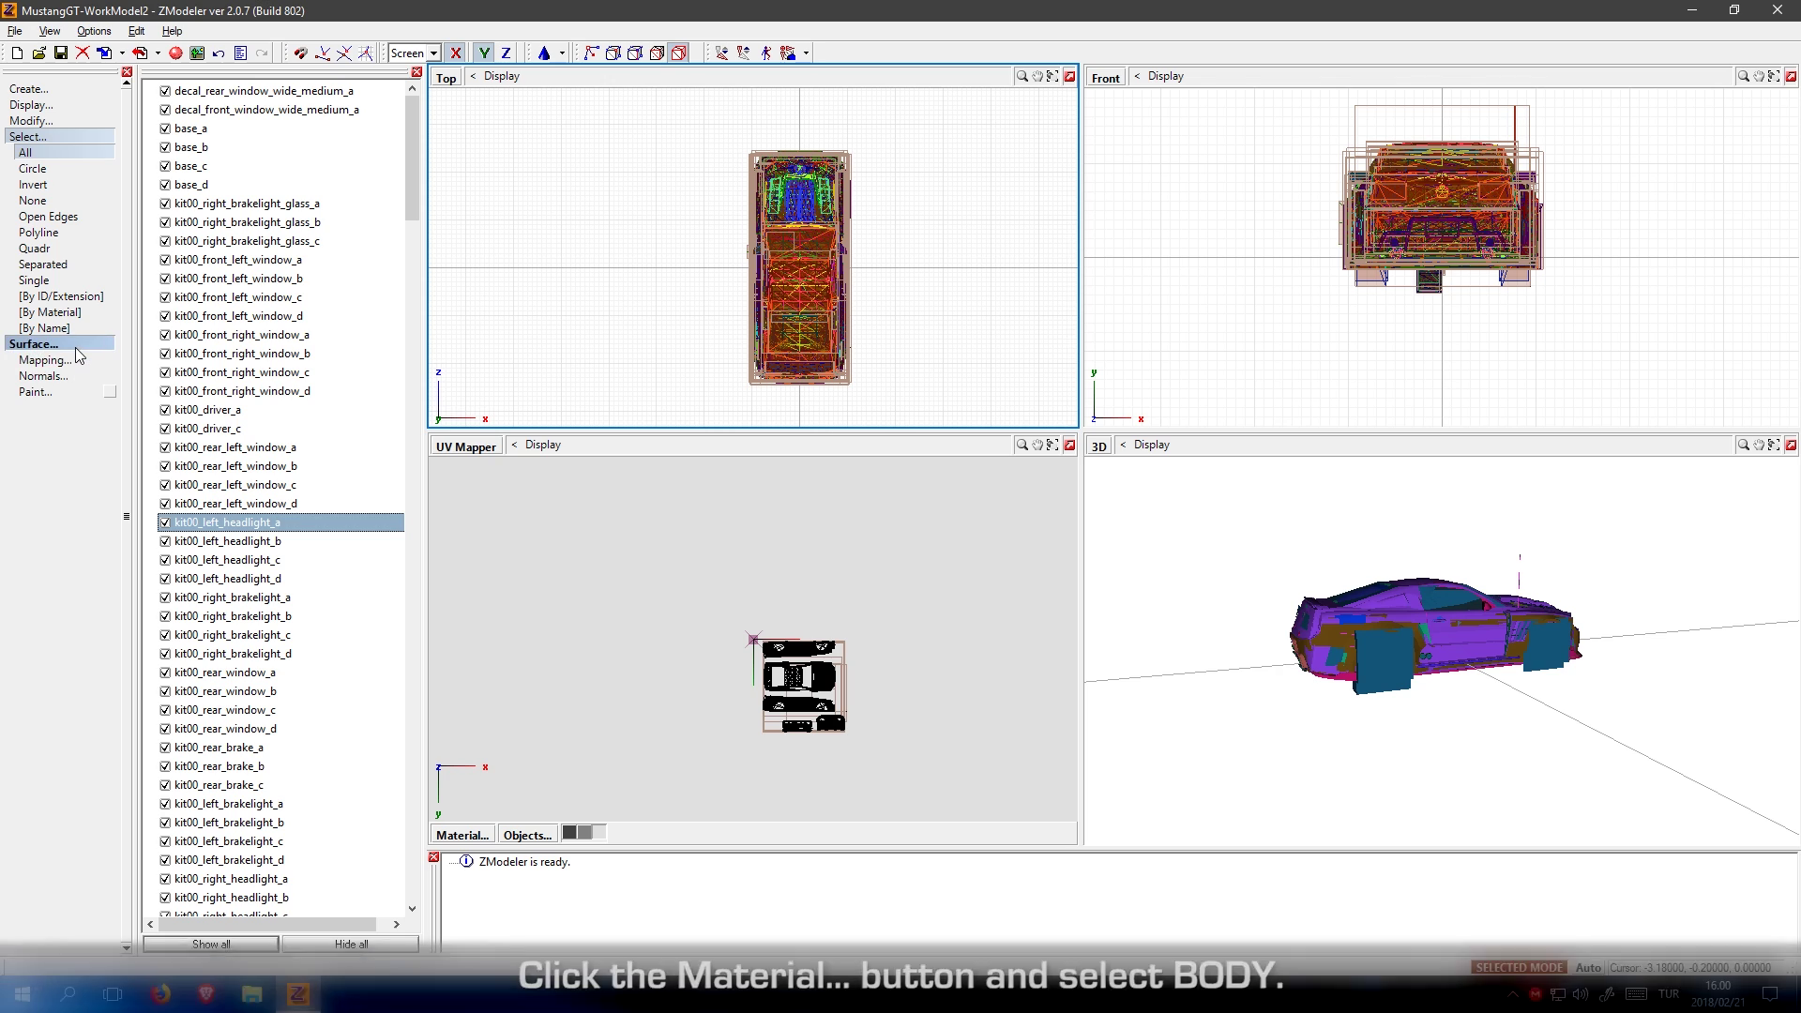
click(75, 360)
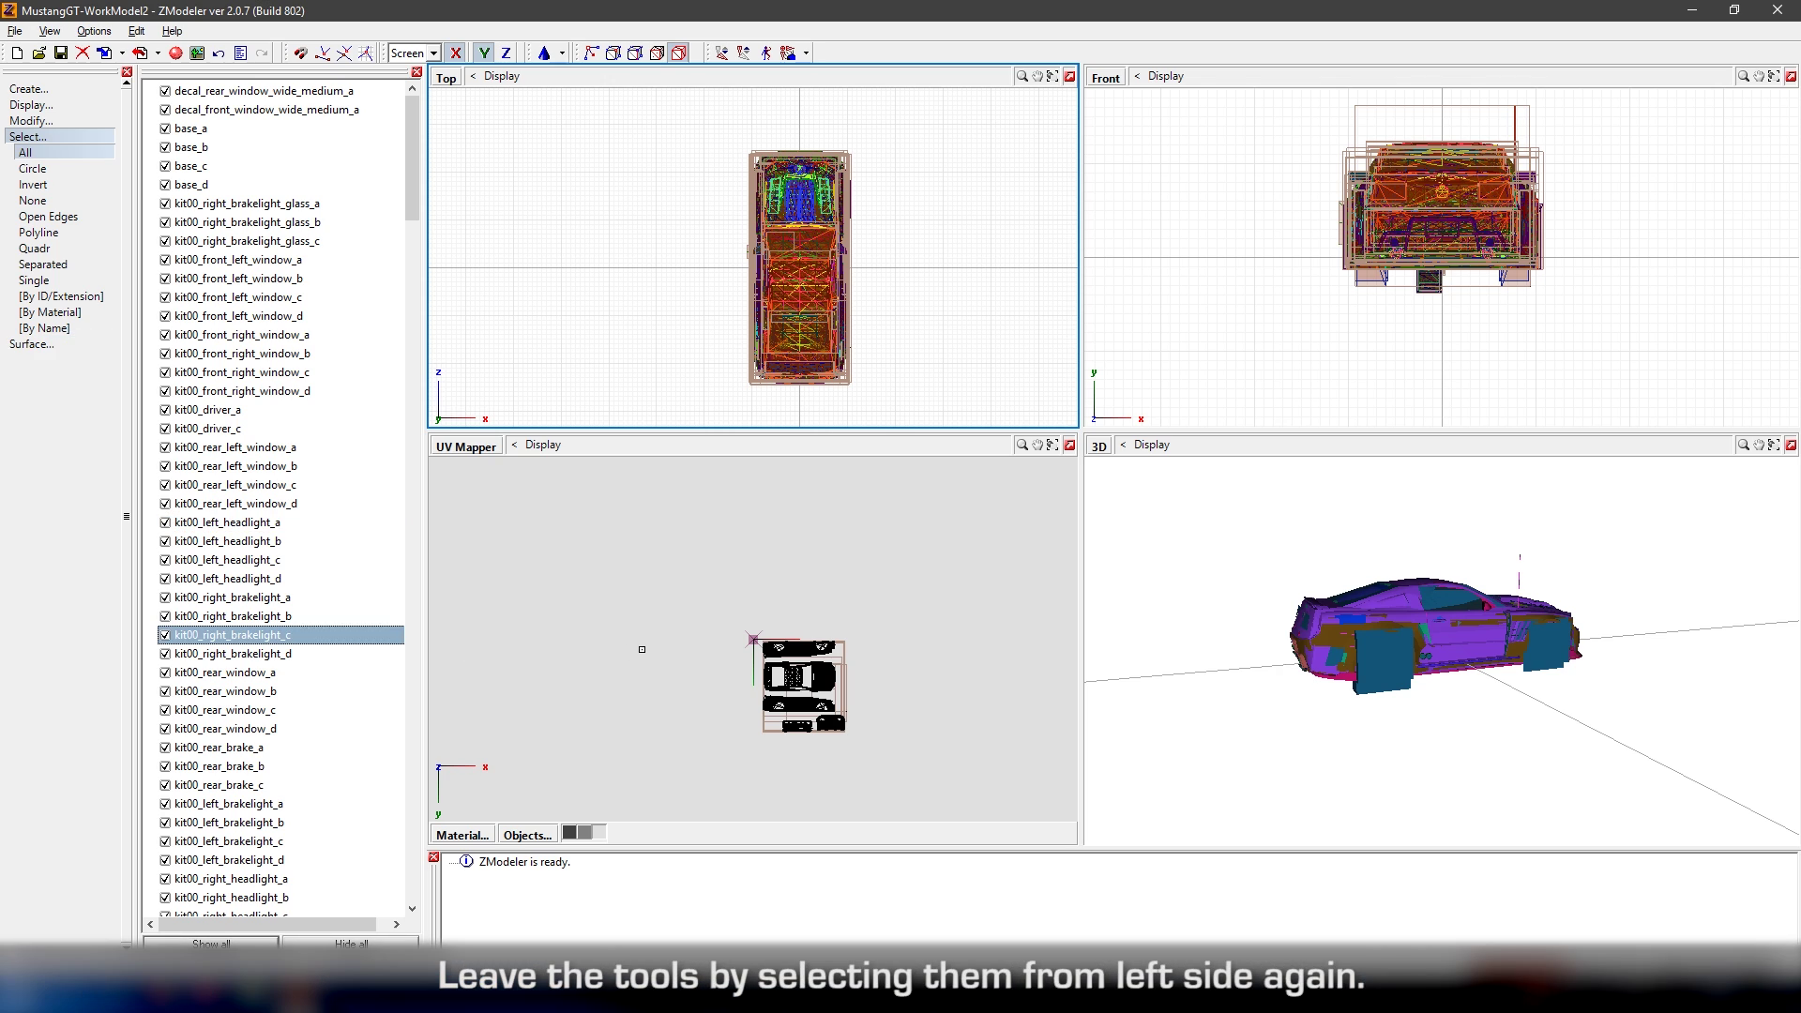
- Leave the Select All tool and enlarge the BODY mapping in the UV Mapper view
click(64, 138)
scroll(823, 723, up, 2)
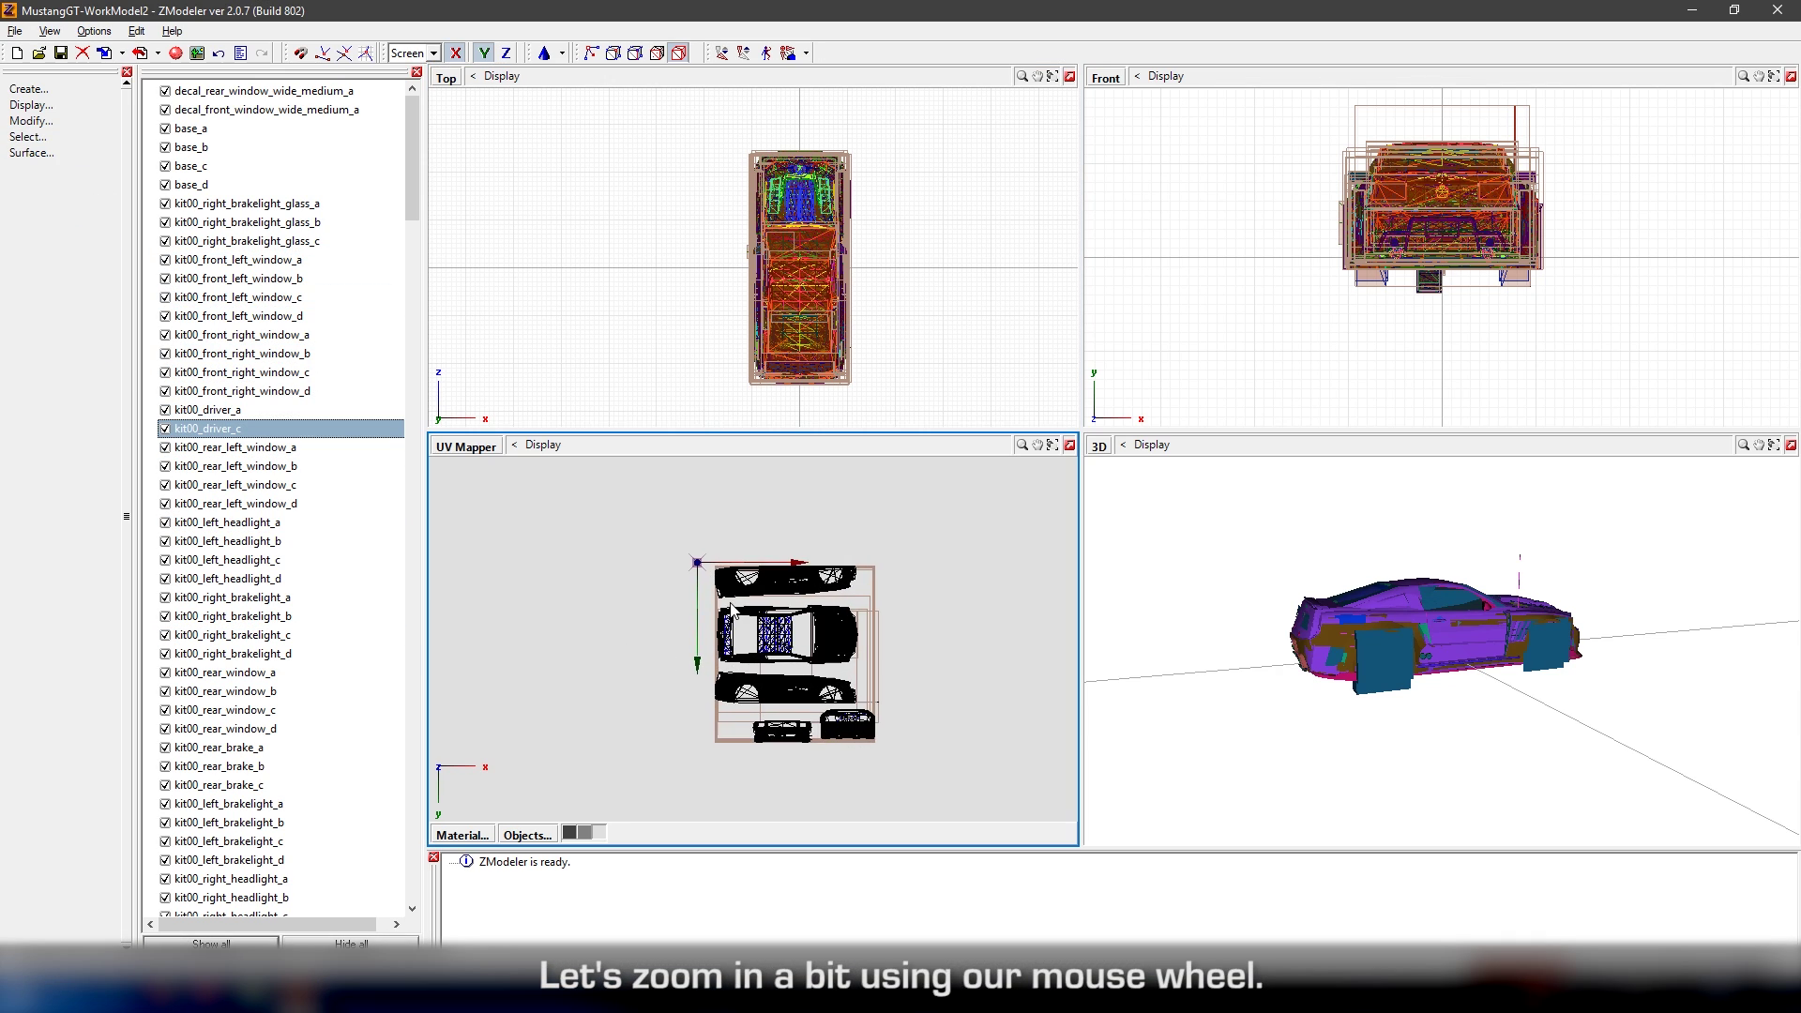
scroll(741, 611, up, 2)
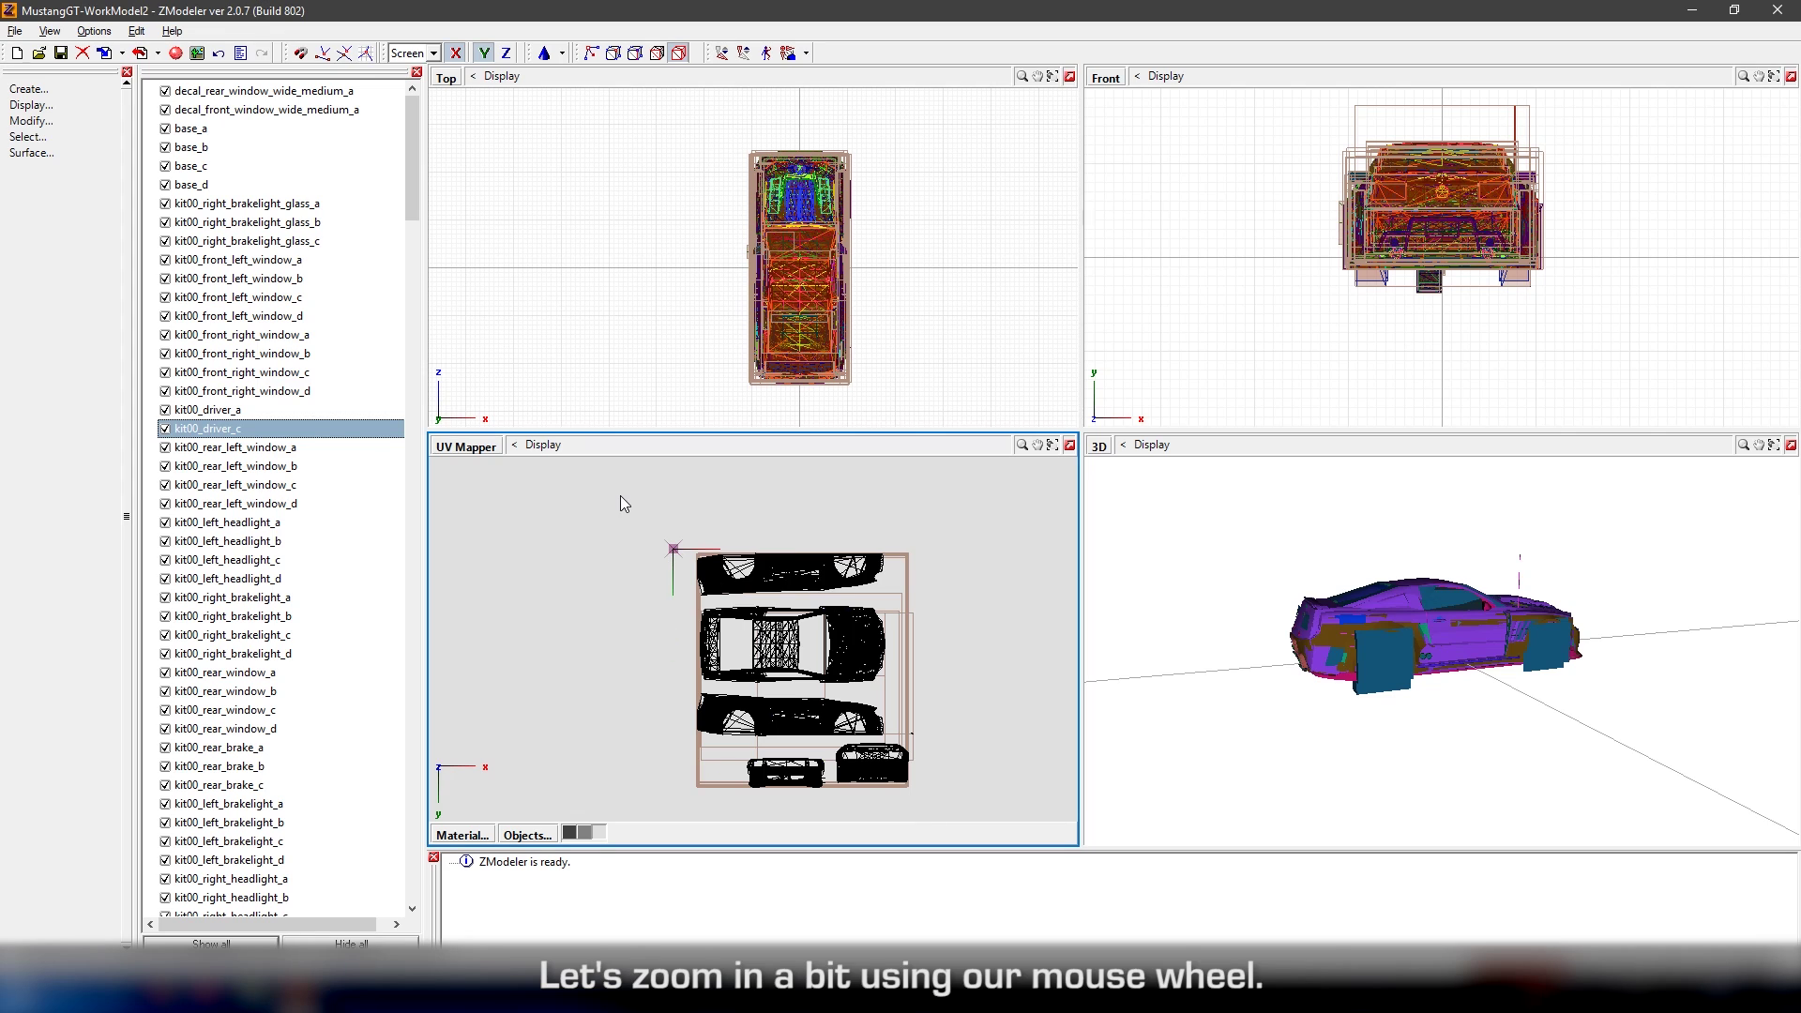
scroll(621, 495, down, 1)
scroll(896, 799, up, 2)
- Hide the base_a, base_b, base_c and base_d objects in the UV Mapper view and show them again
click(527, 835)
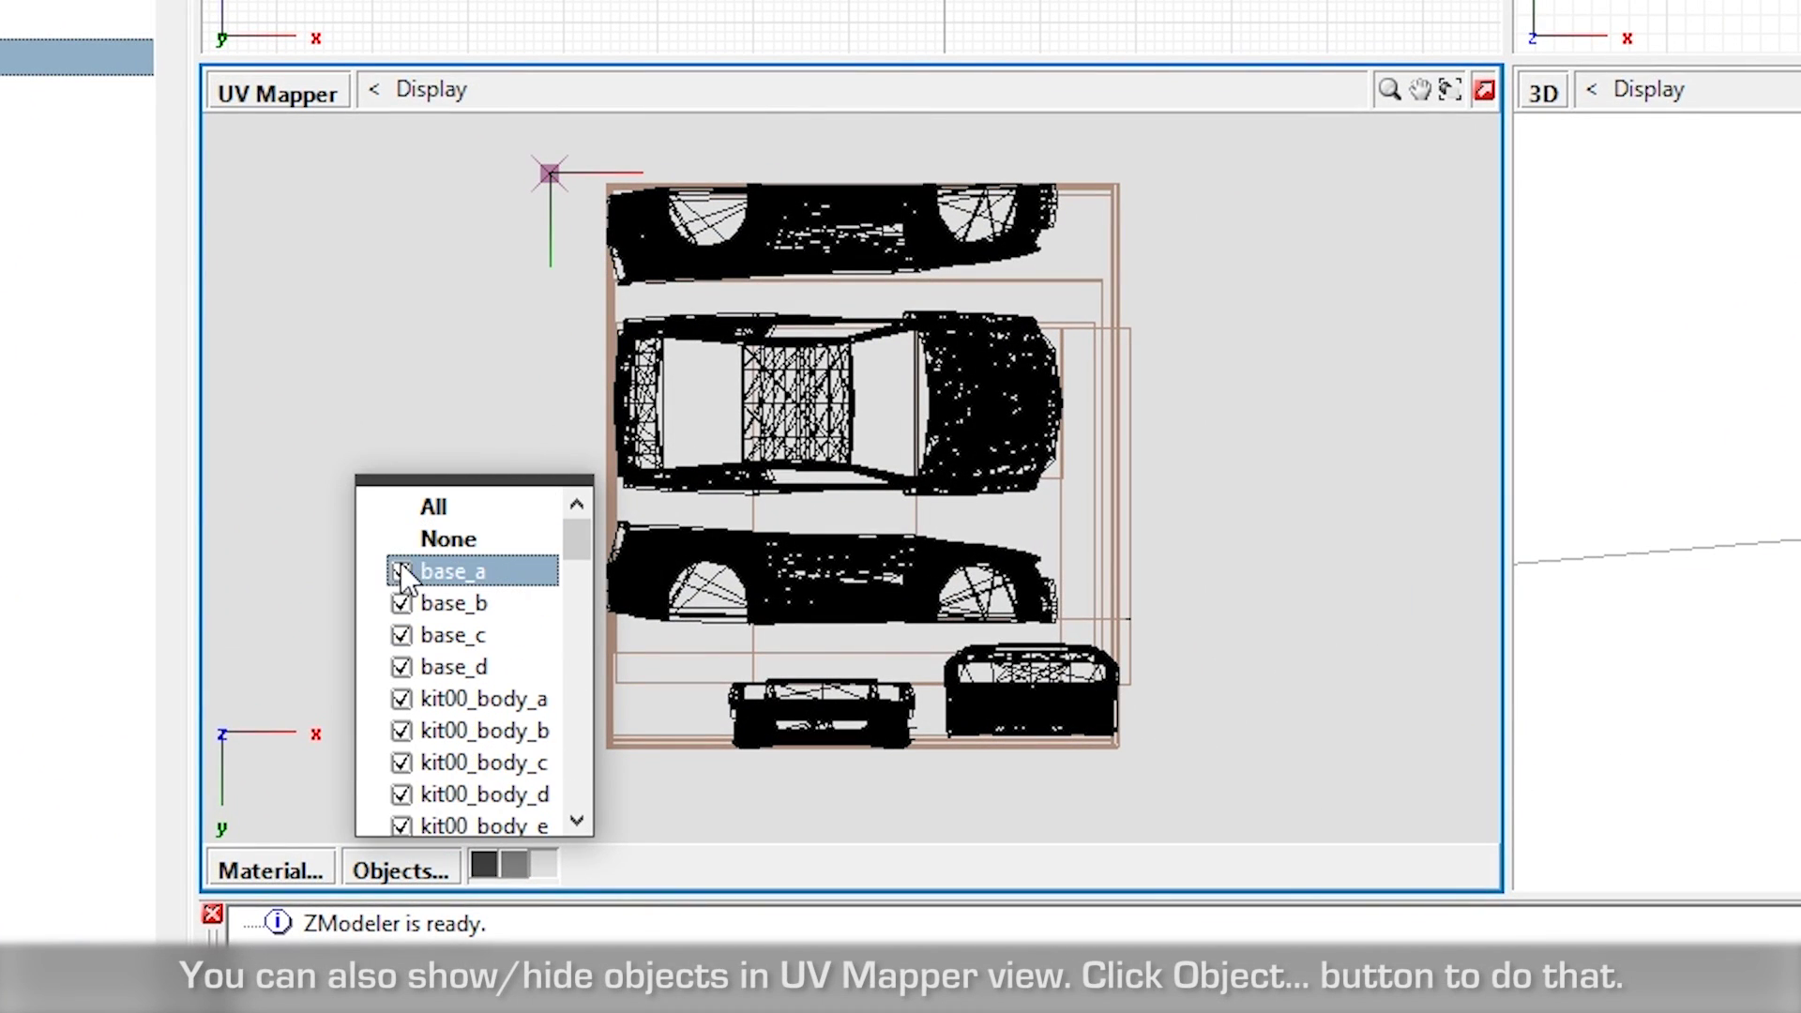
click(402, 566)
click(401, 601)
click(398, 632)
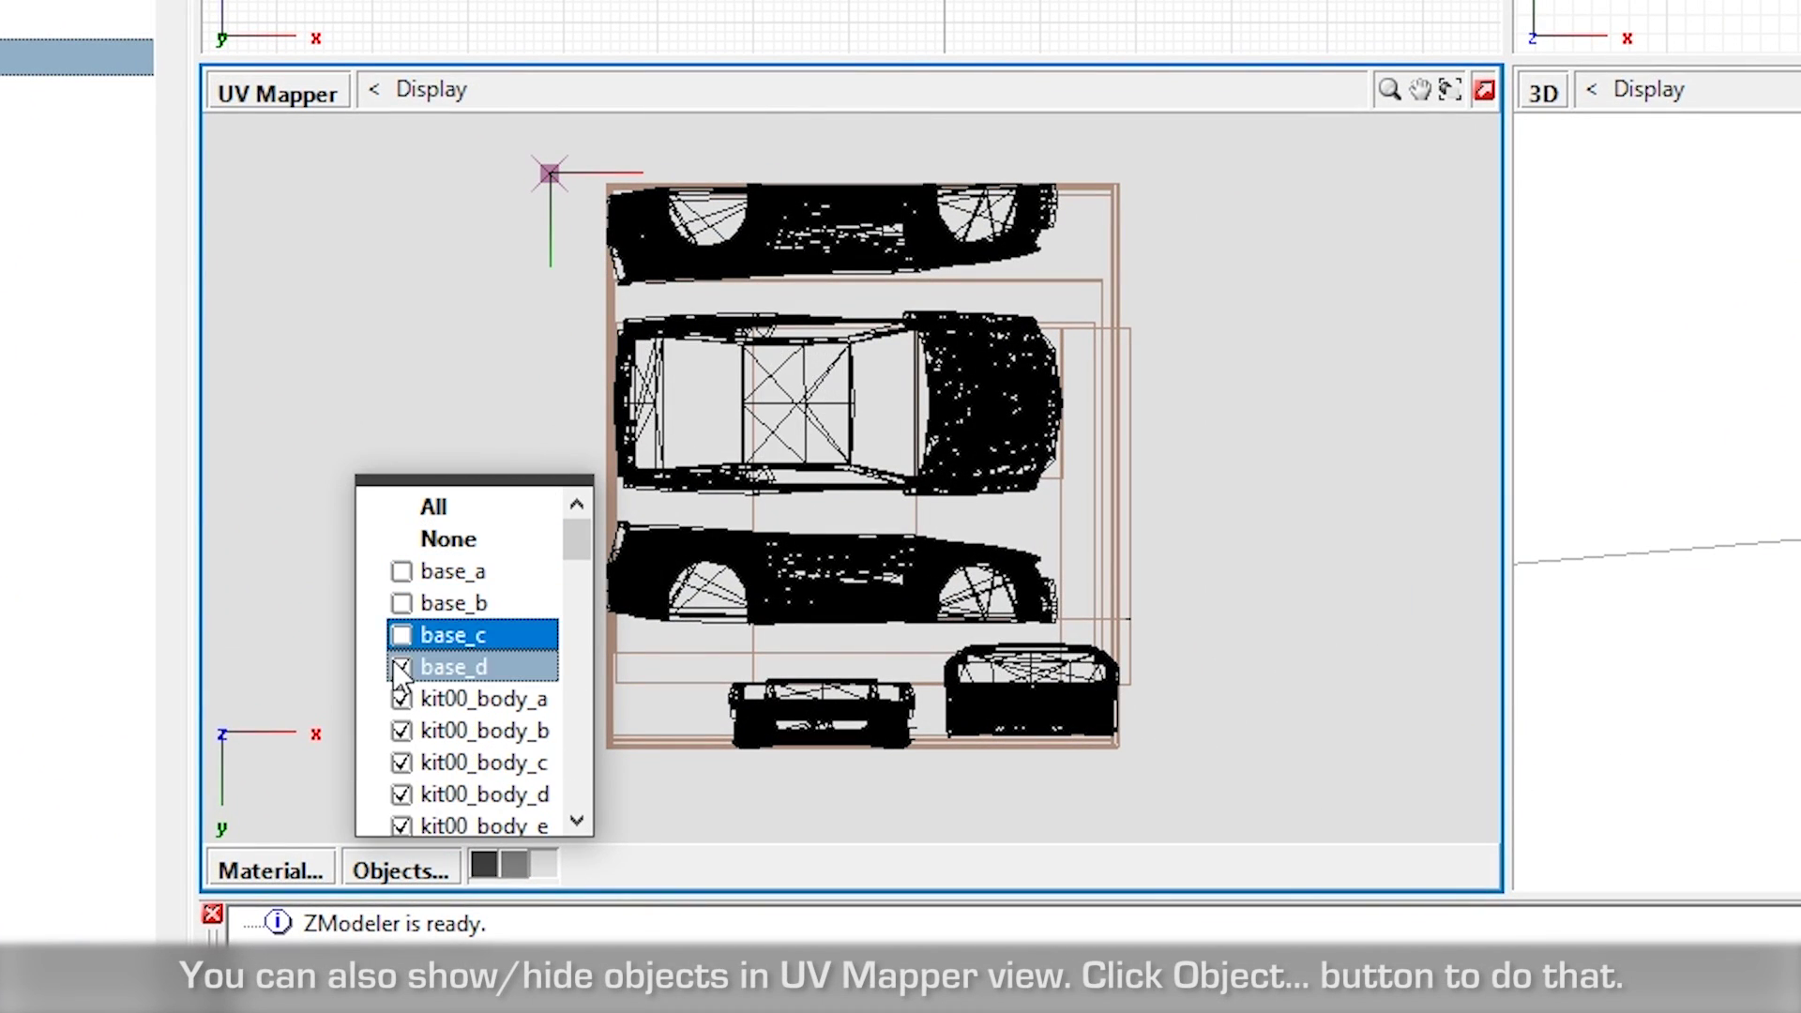
click(395, 663)
click(402, 667)
click(401, 635)
click(403, 603)
click(402, 573)
mouse_move(576, 539)
mouse_down()
mouse_move(538, 824)
mouse_move(579, 521)
mouse_up()
click(401, 871)
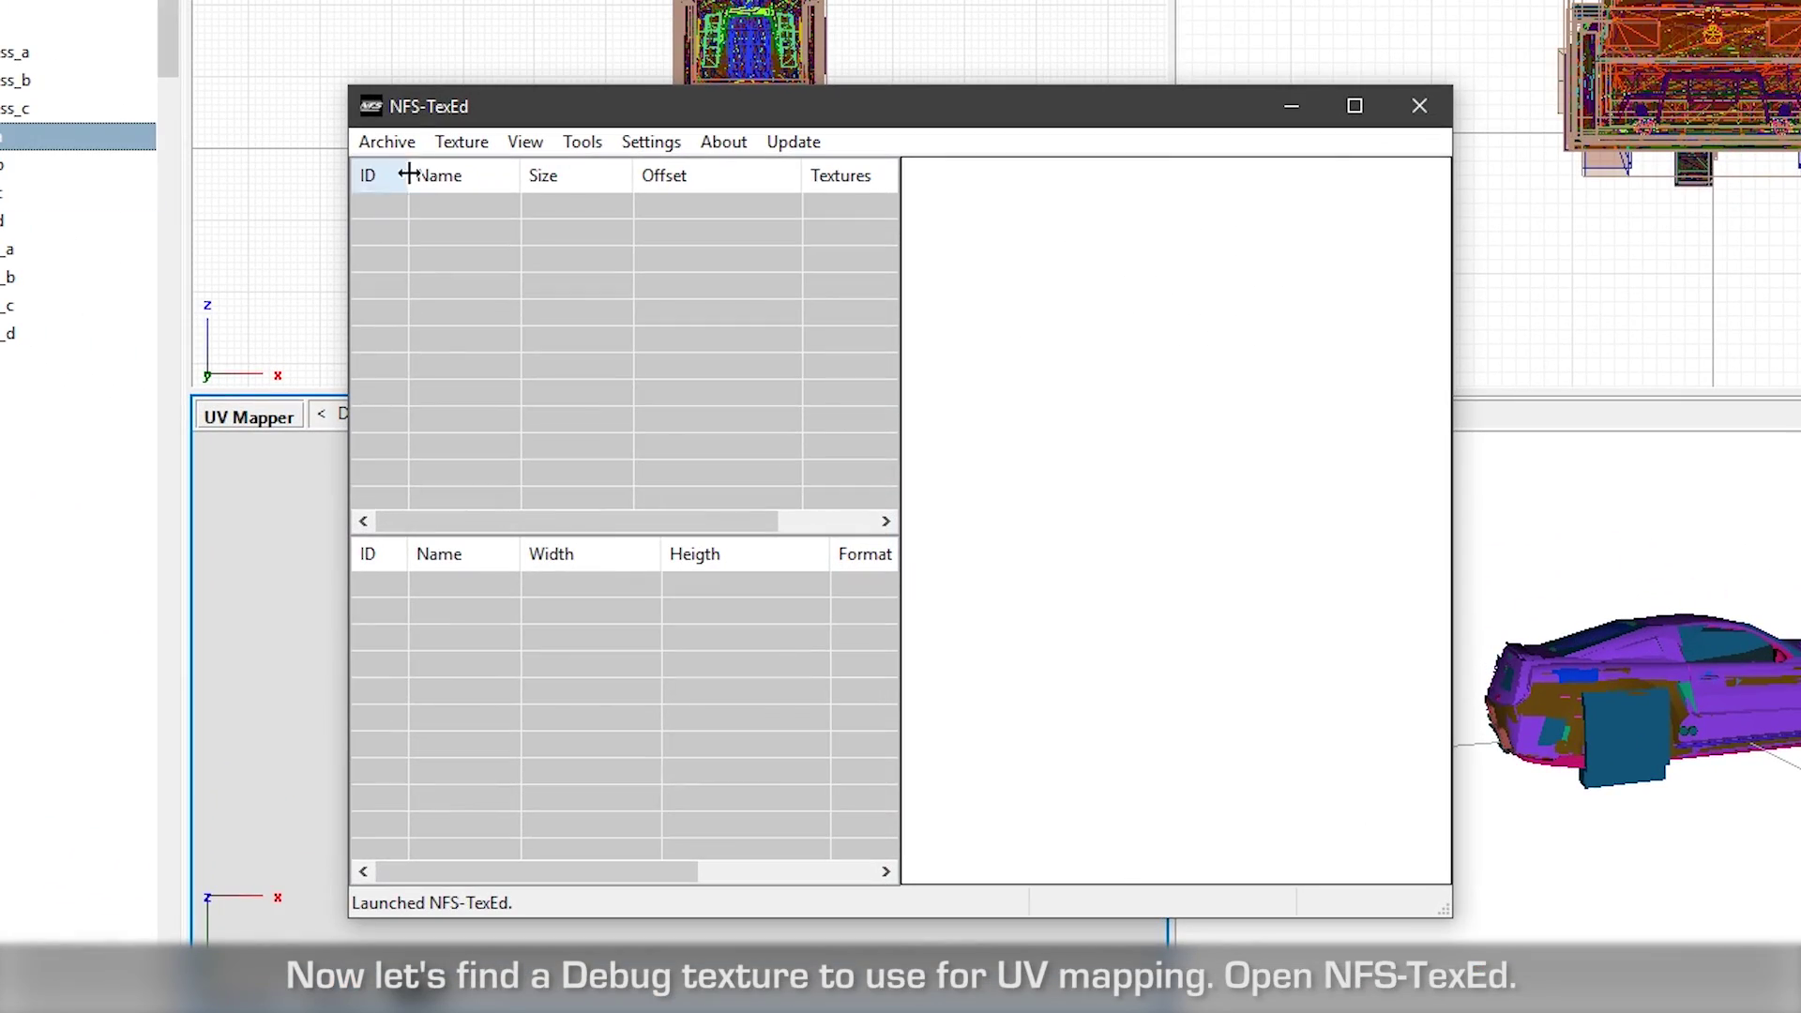
- In NFS-TexEd, open VINYLS.BIN from the CARS\MUSTANGGT folder of Need for Speed Carbon
click(387, 141)
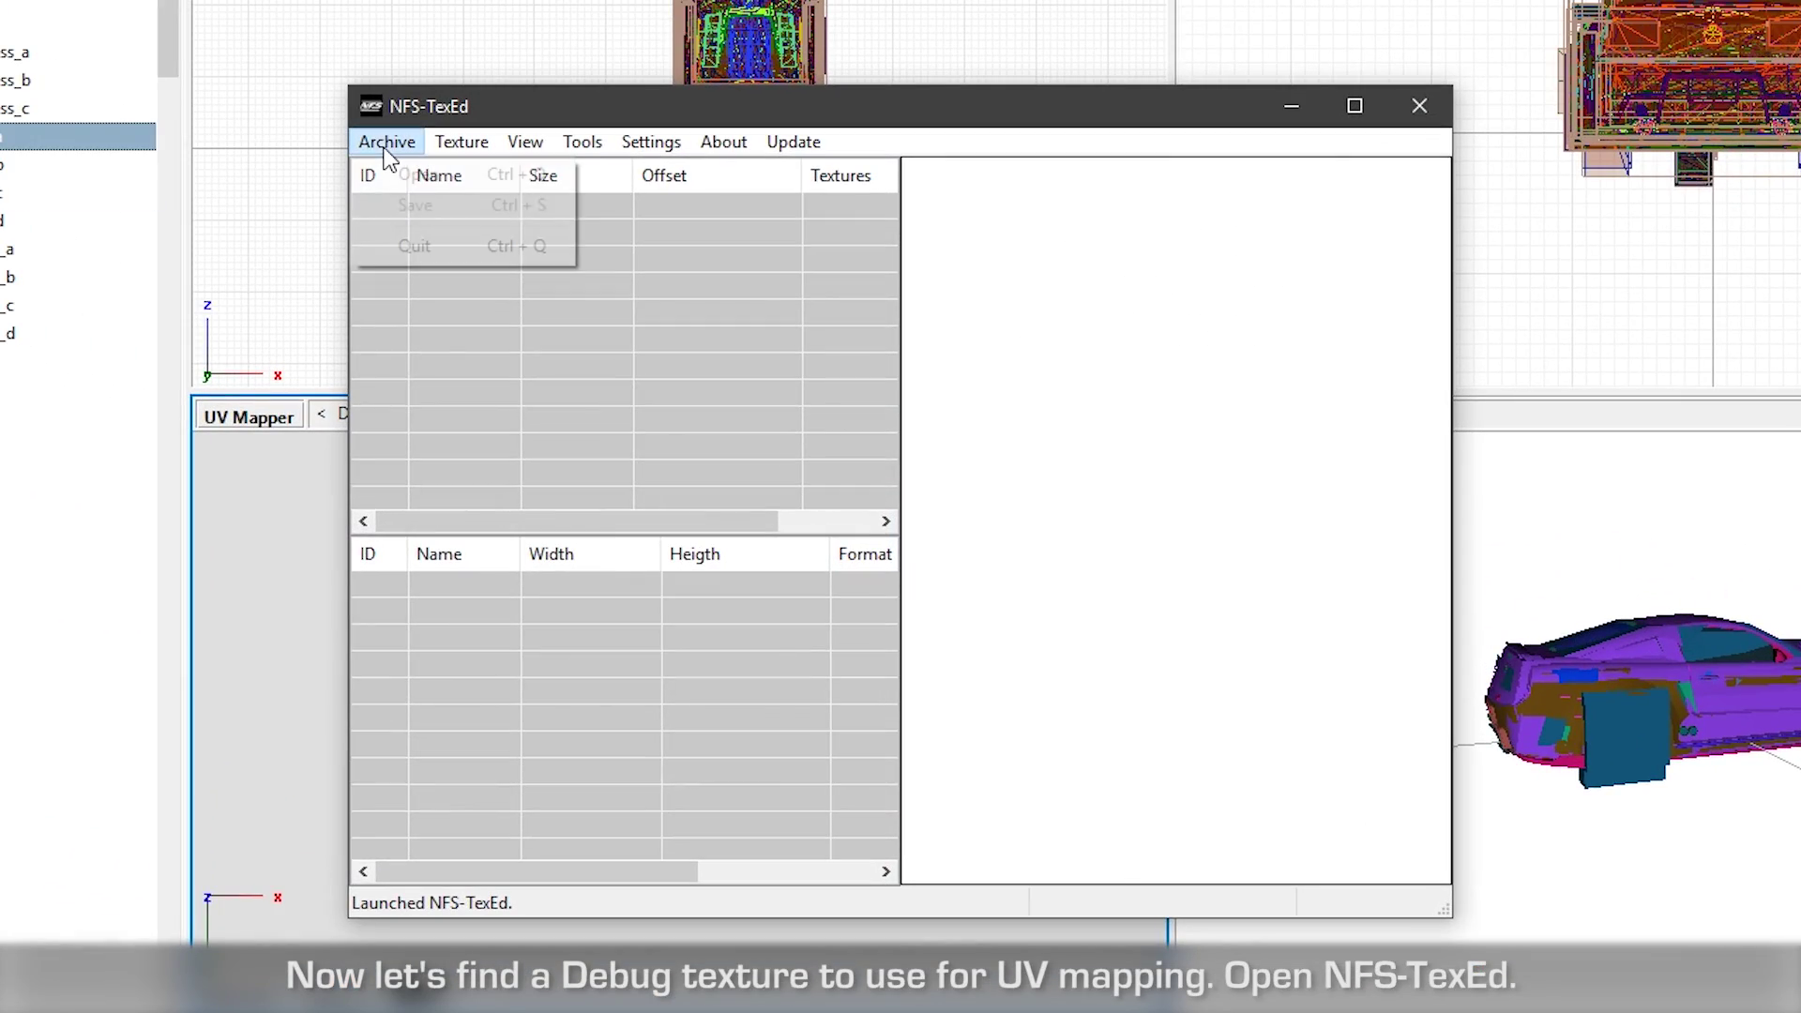
click(414, 172)
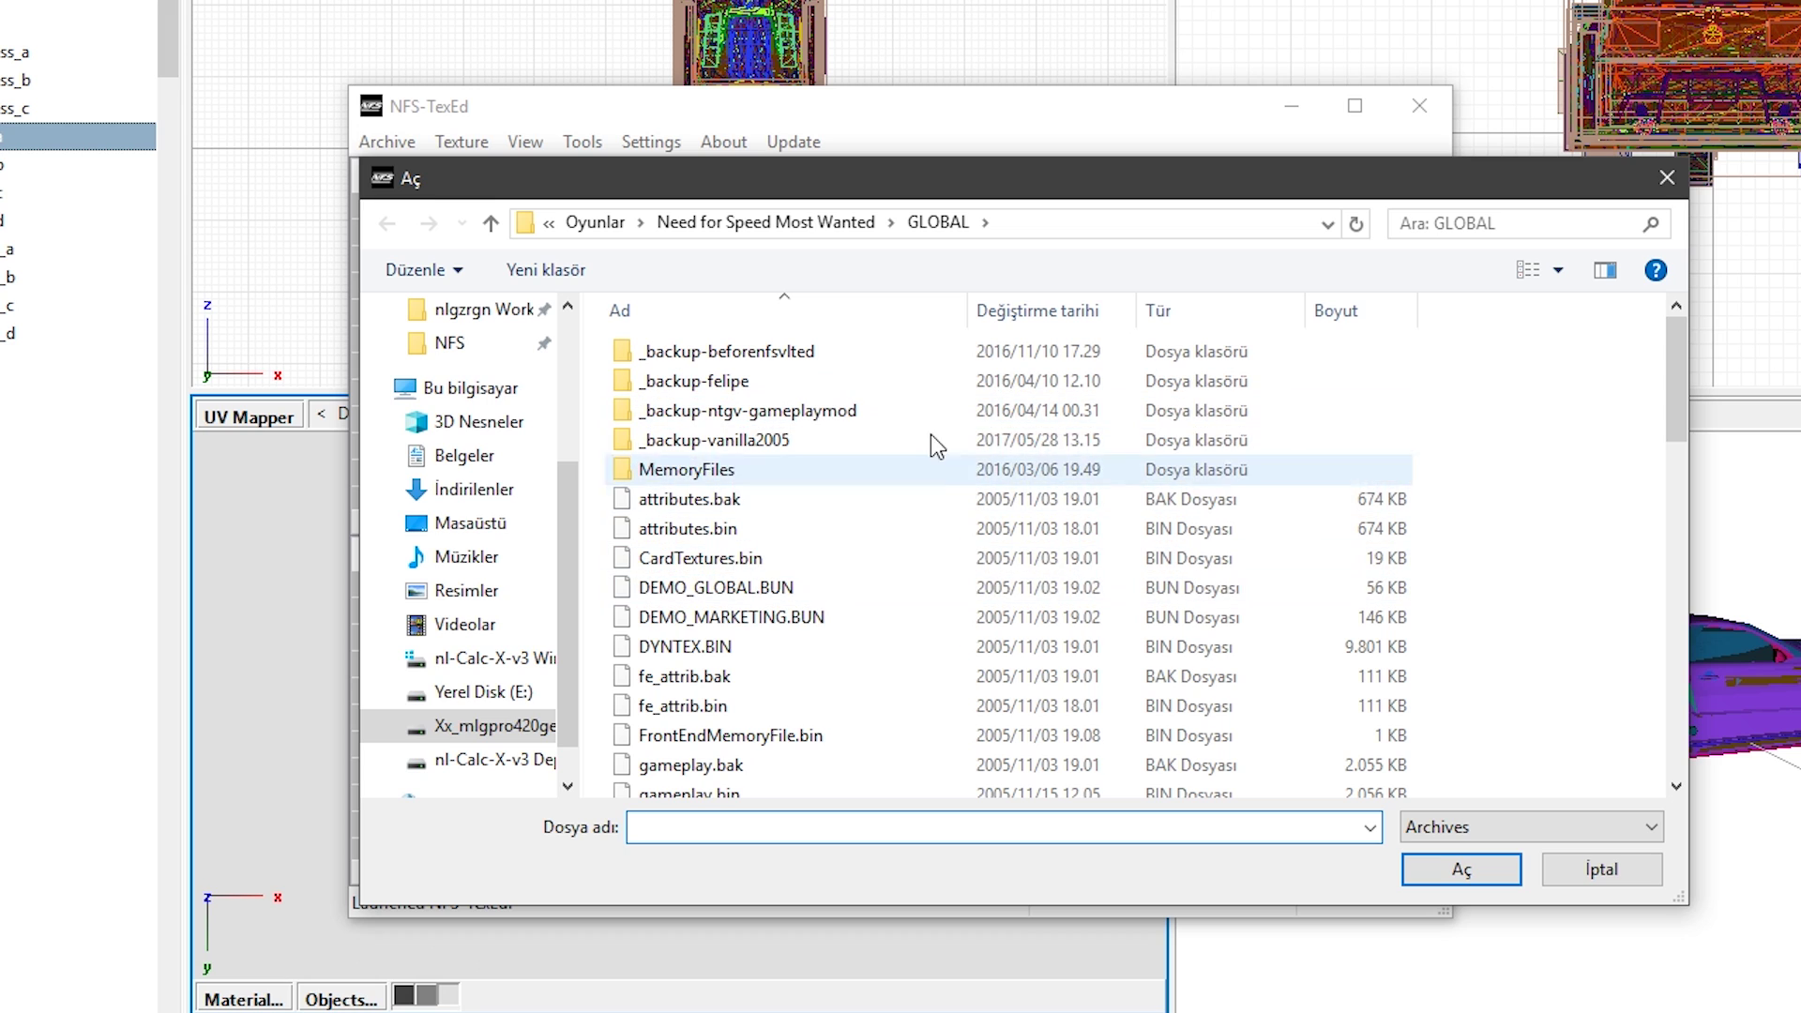
click(595, 223)
double_click(801, 398)
double_click(1130, 375)
scroll(902, 533, down, 10)
double_click(790, 667)
click(800, 417)
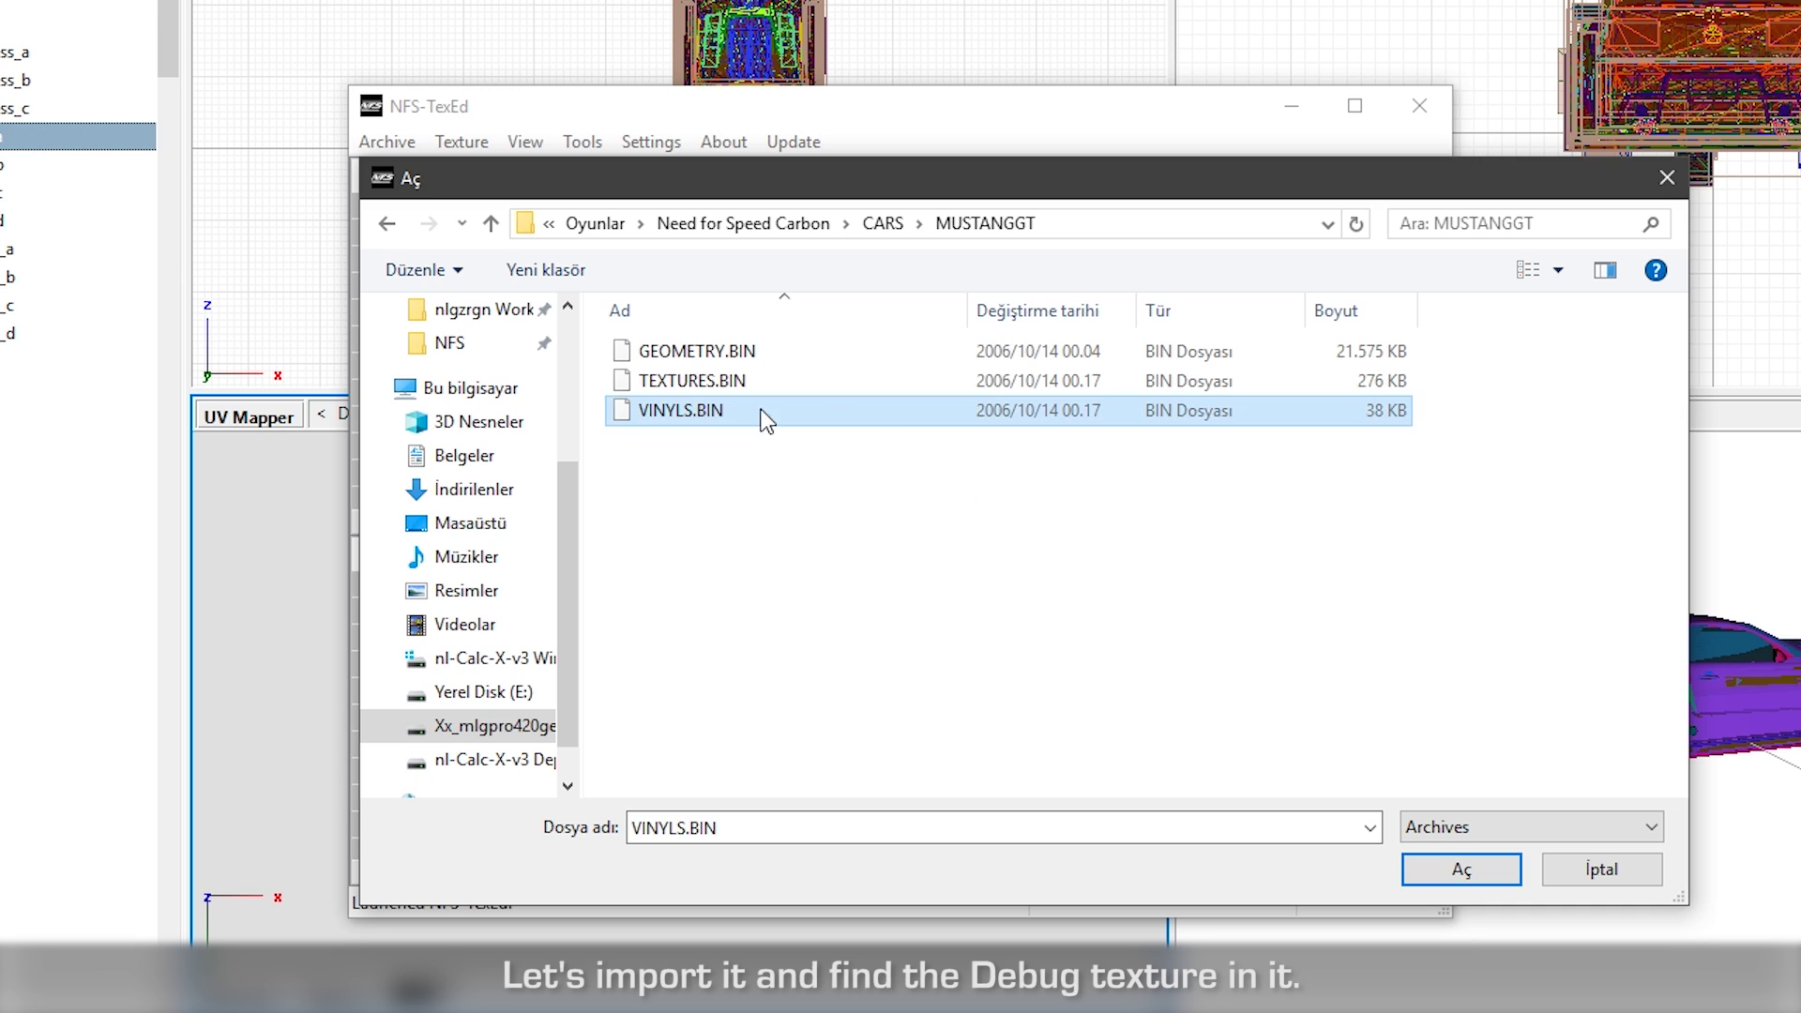
click(1461, 870)
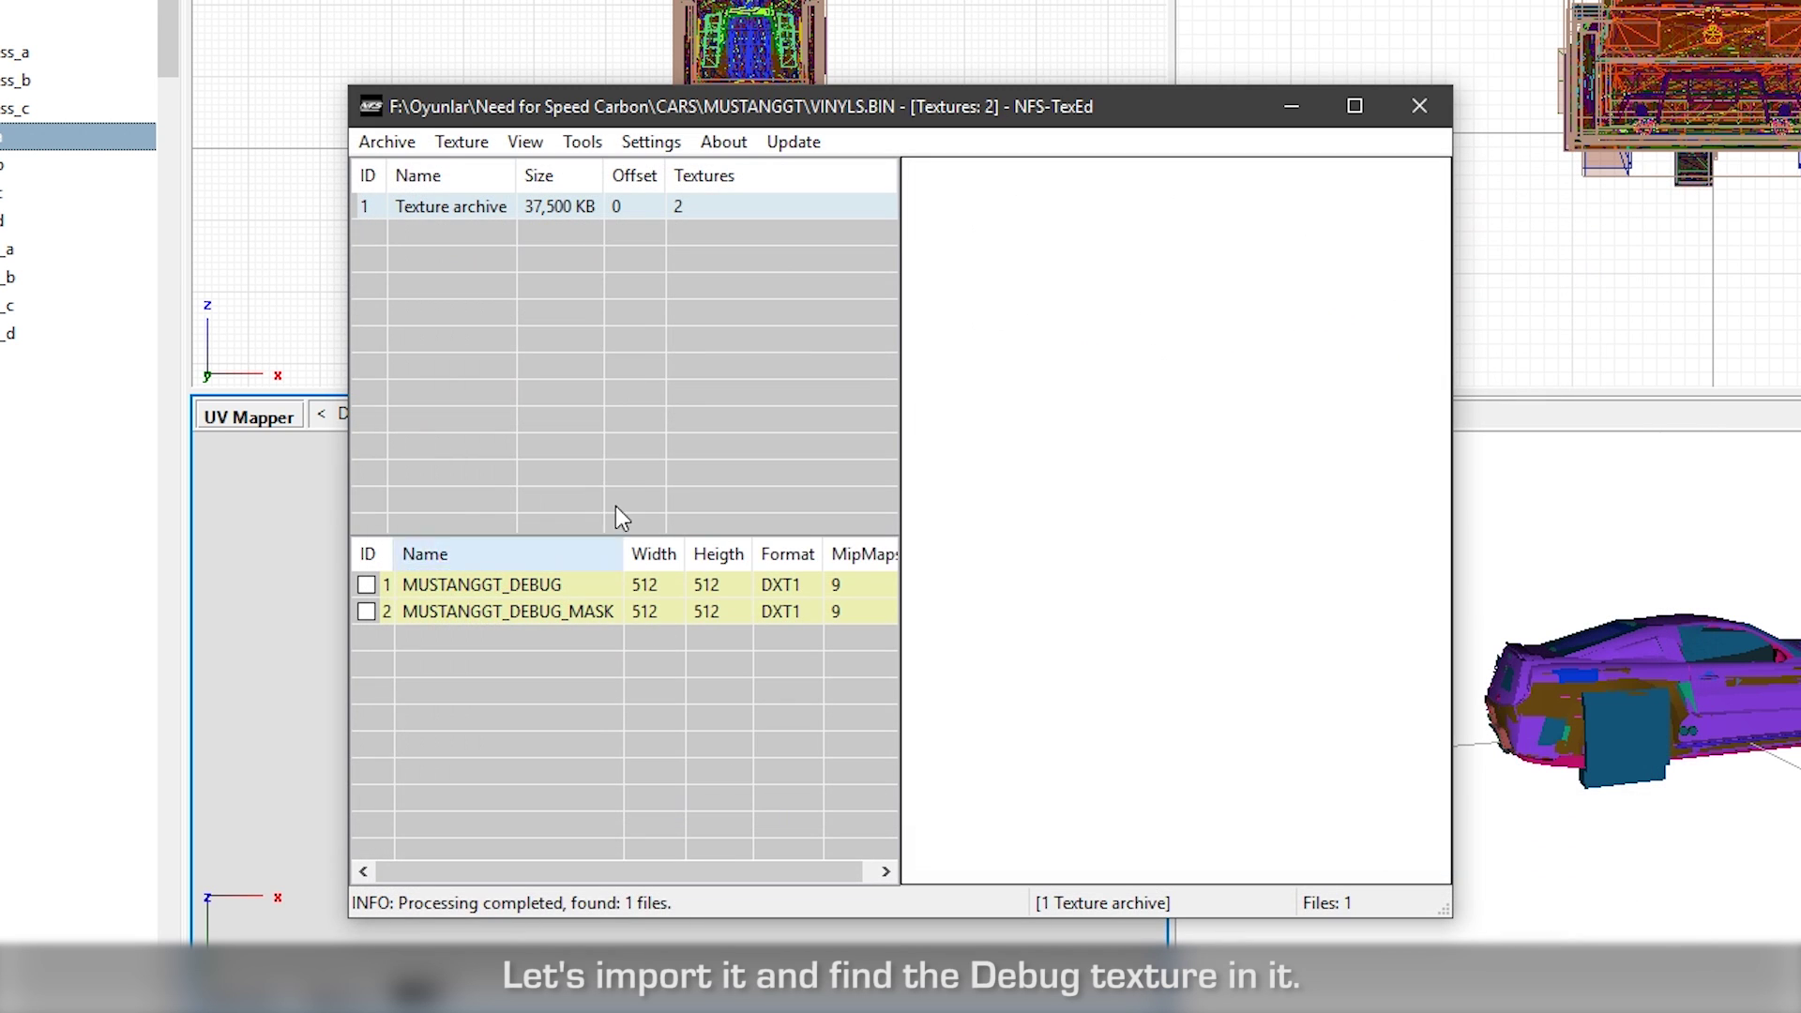
- Export the MUSTANGGT_DEBUG texture to the MustangGT Textures folder on the desktop and close NFS-TexEd
click(556, 591)
click(365, 585)
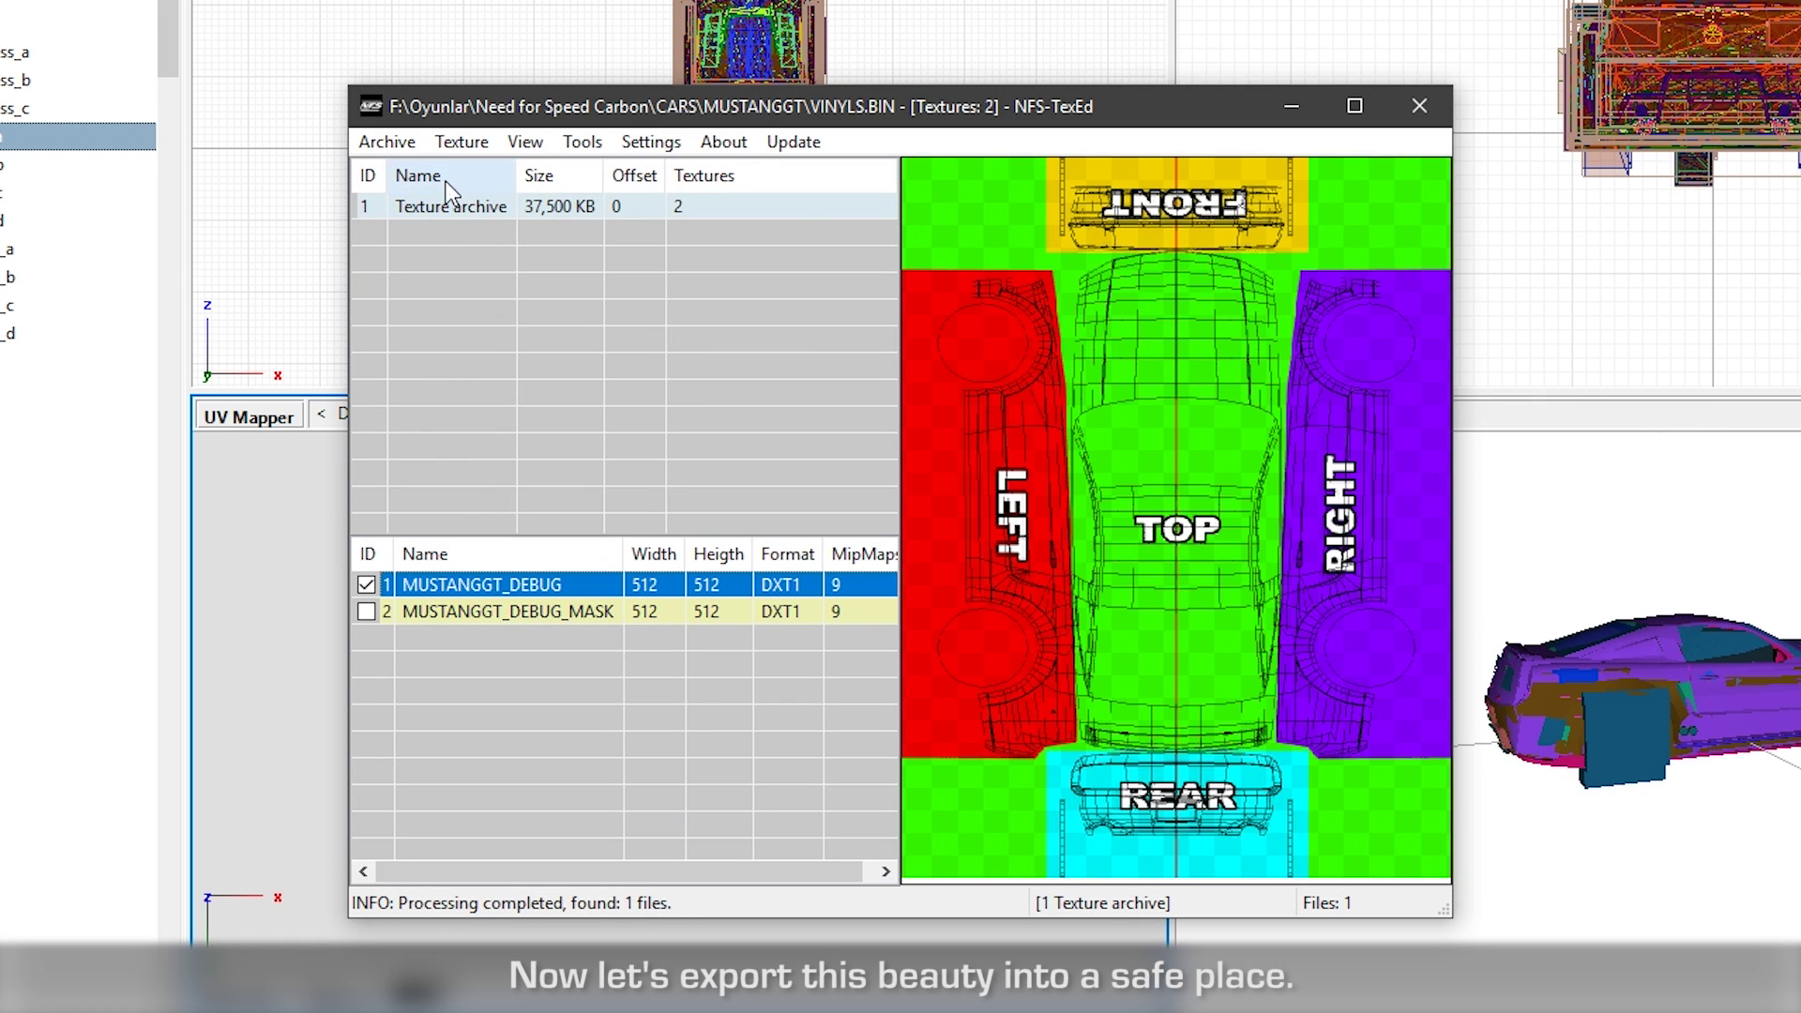
click(461, 142)
click(626, 216)
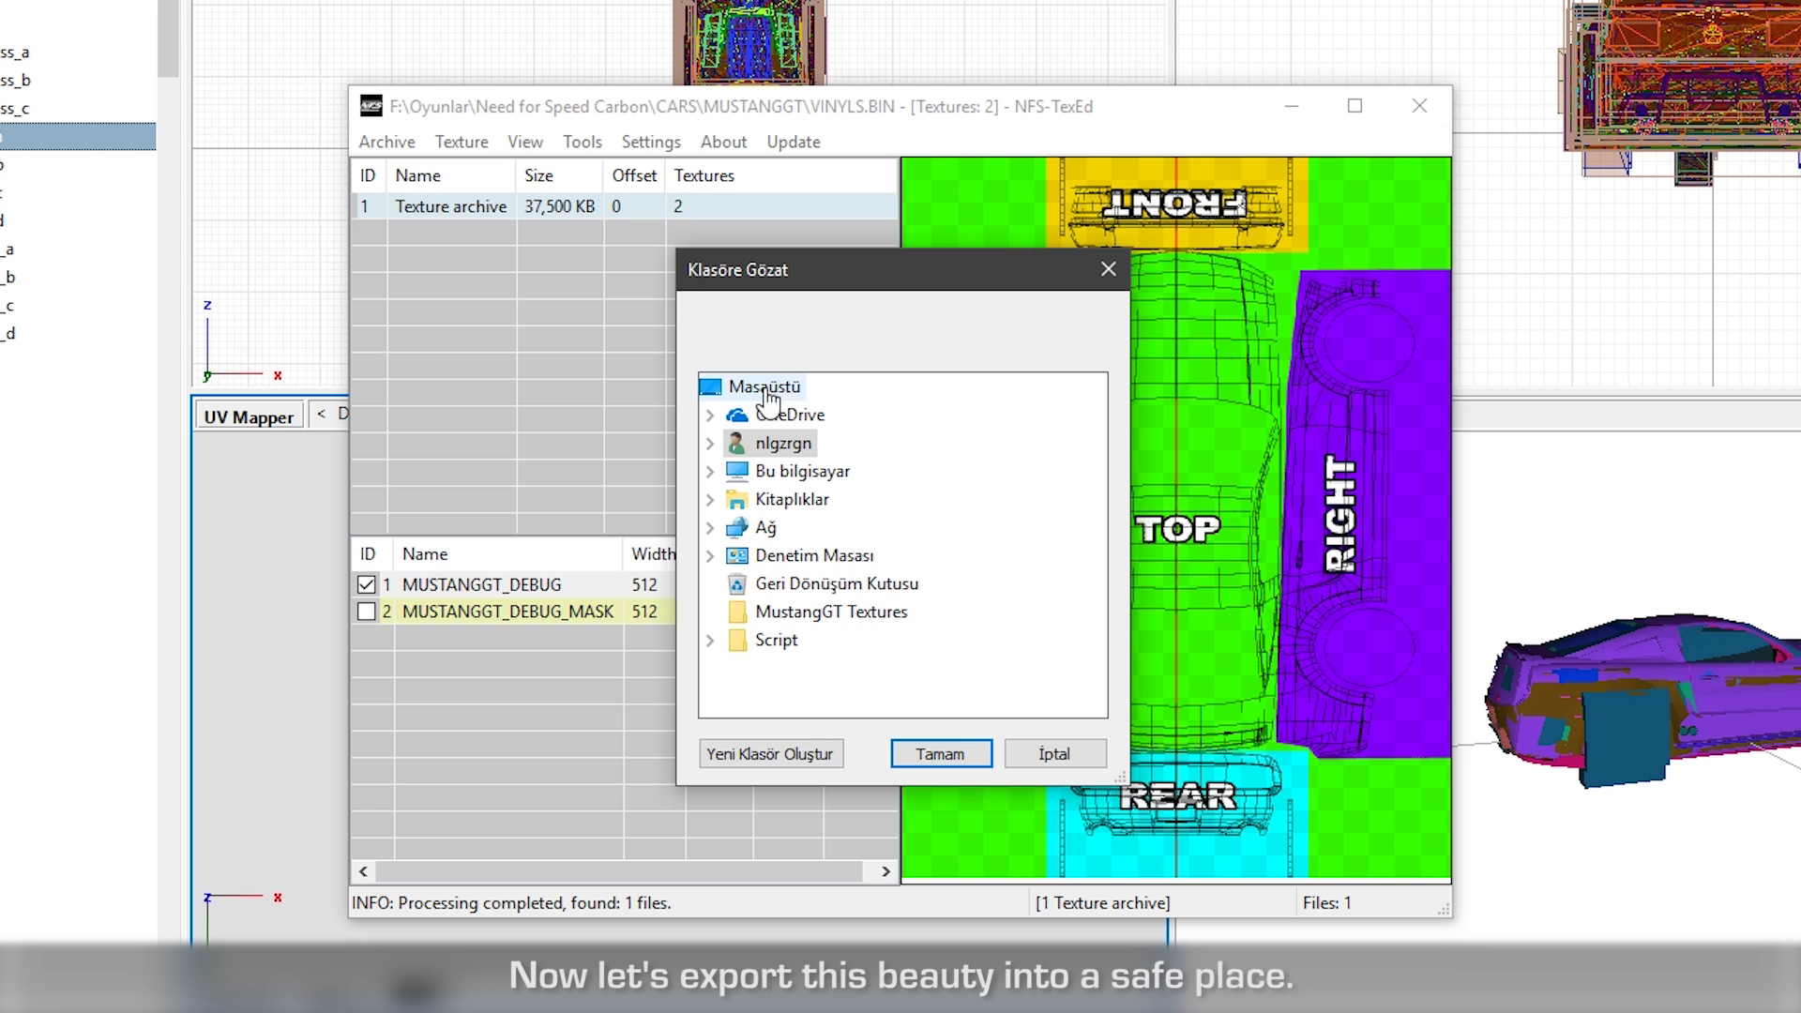
click(940, 762)
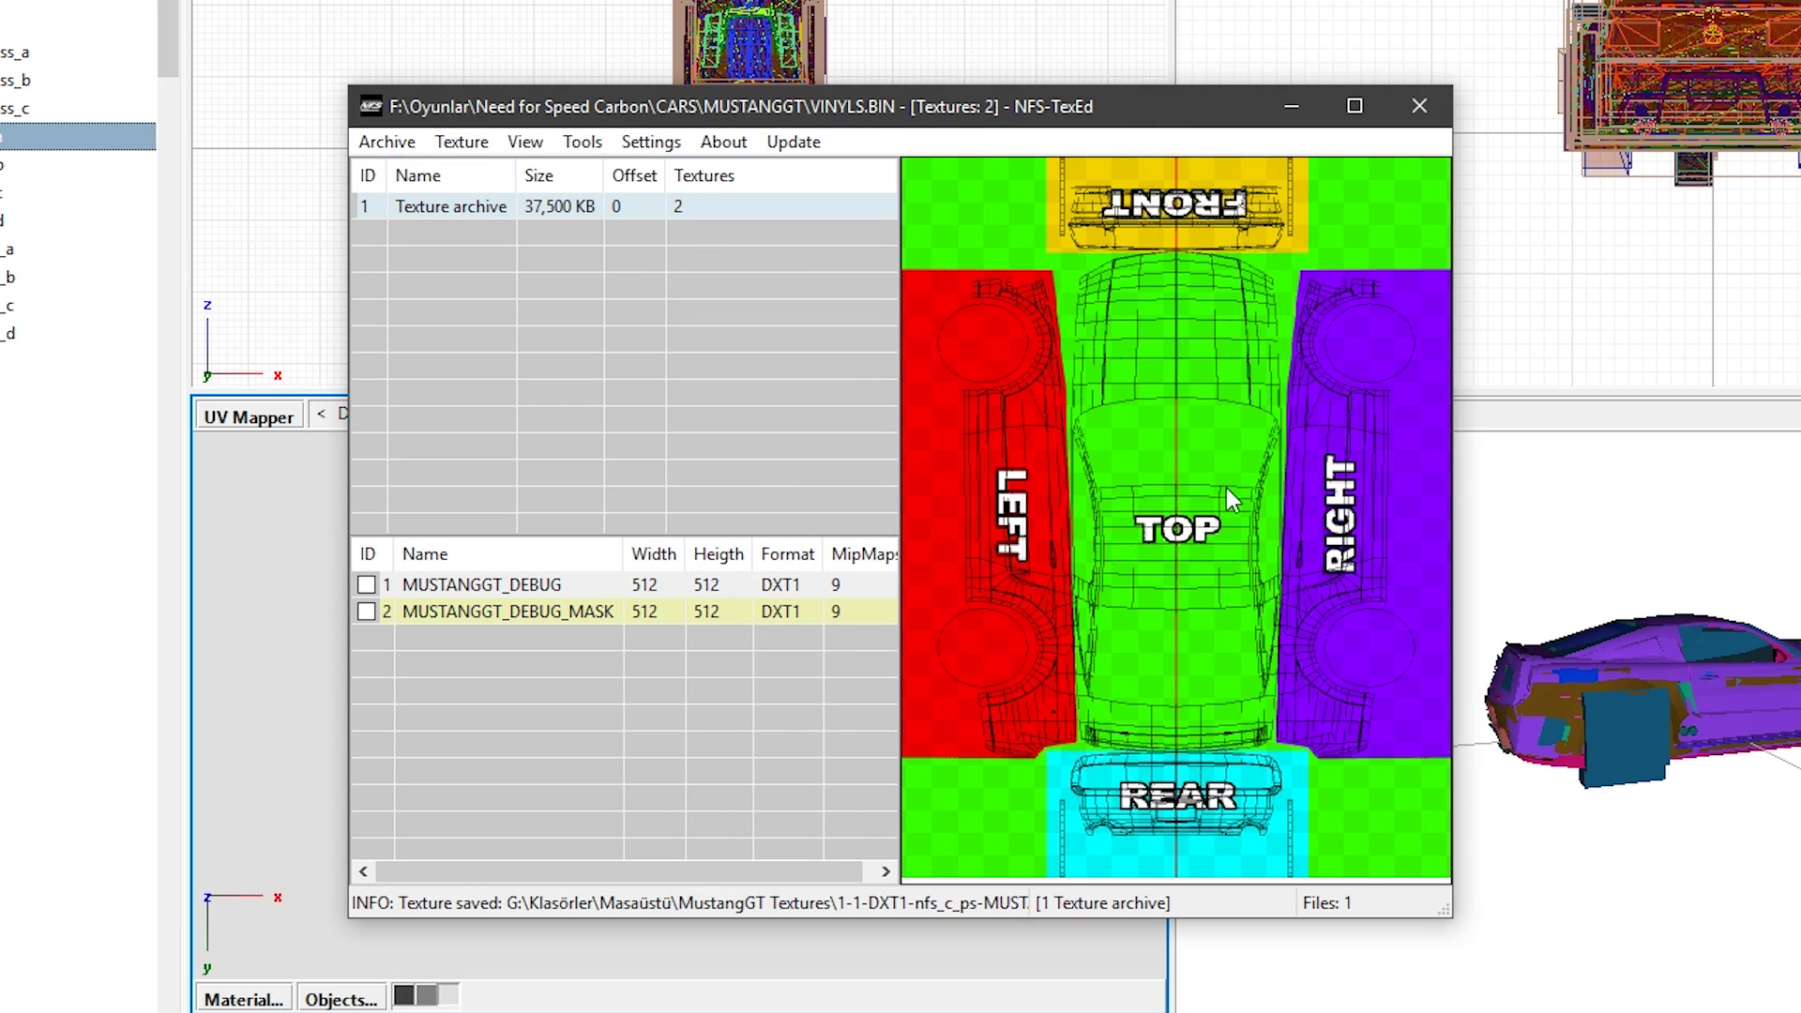
click(1419, 106)
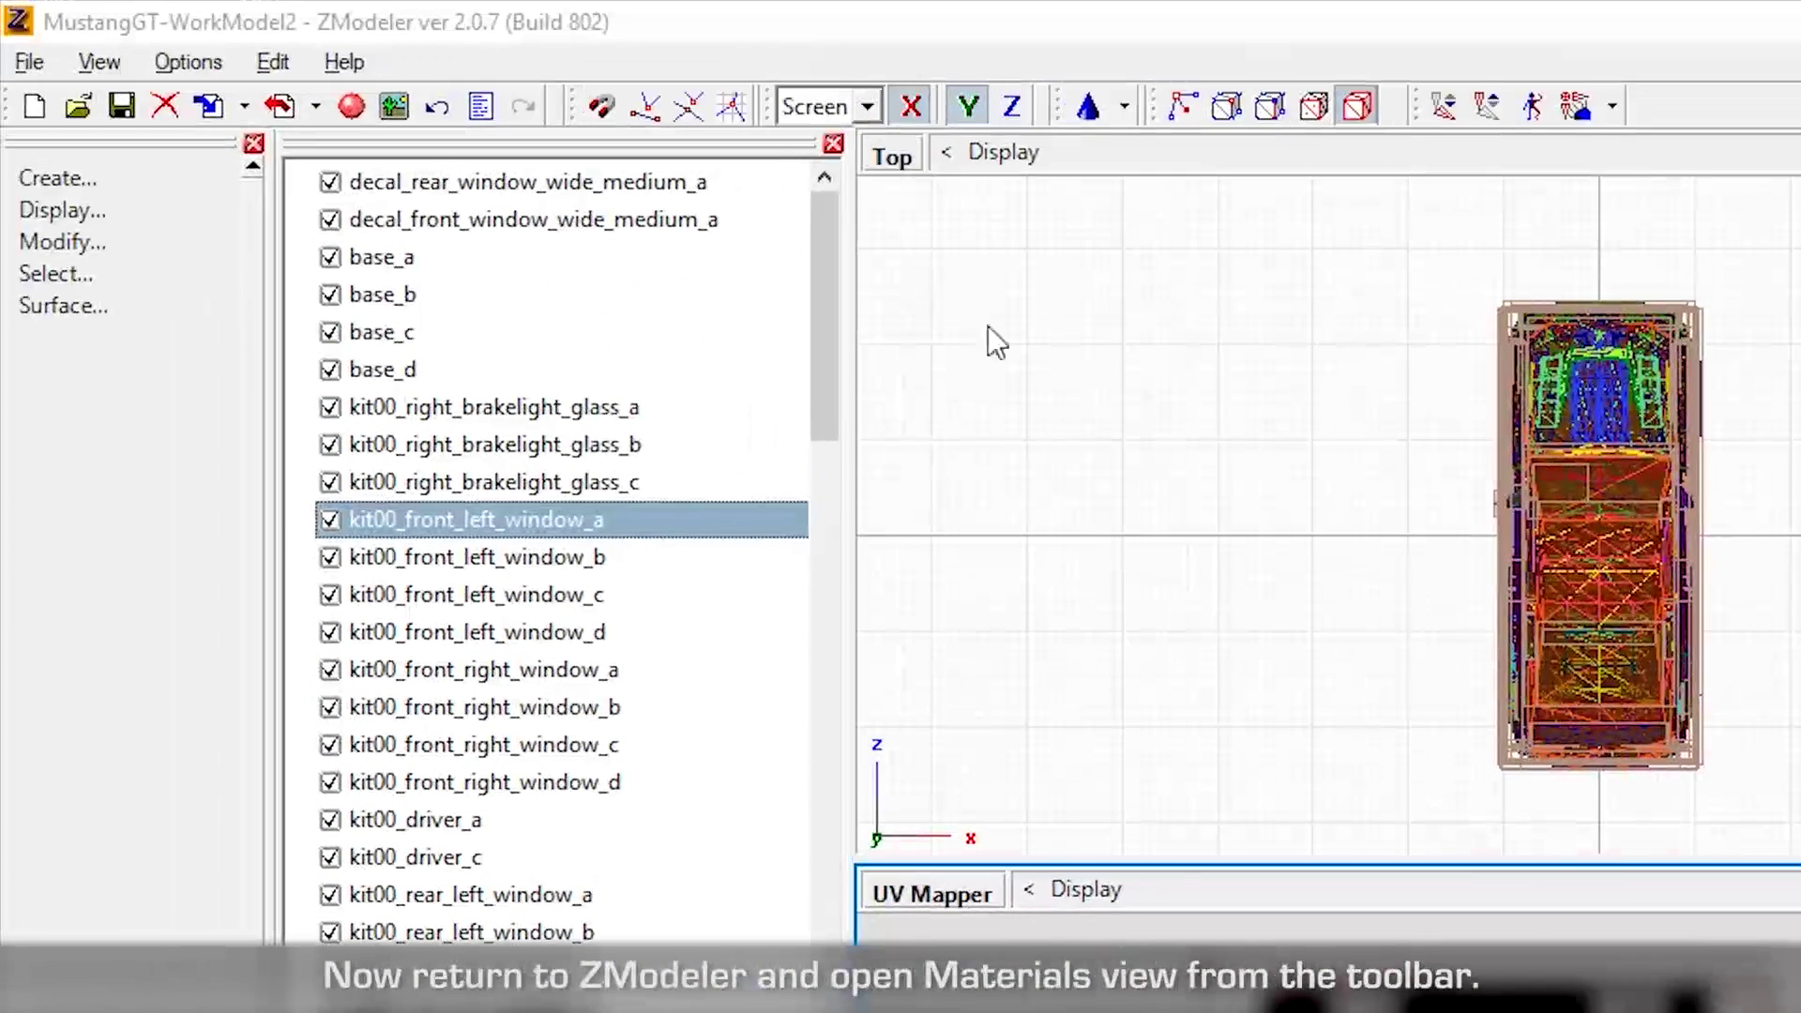
- In ZModeler's Materials Editor, make the BODY material's diffuse colour white with red, green and blue at 255
click(350, 106)
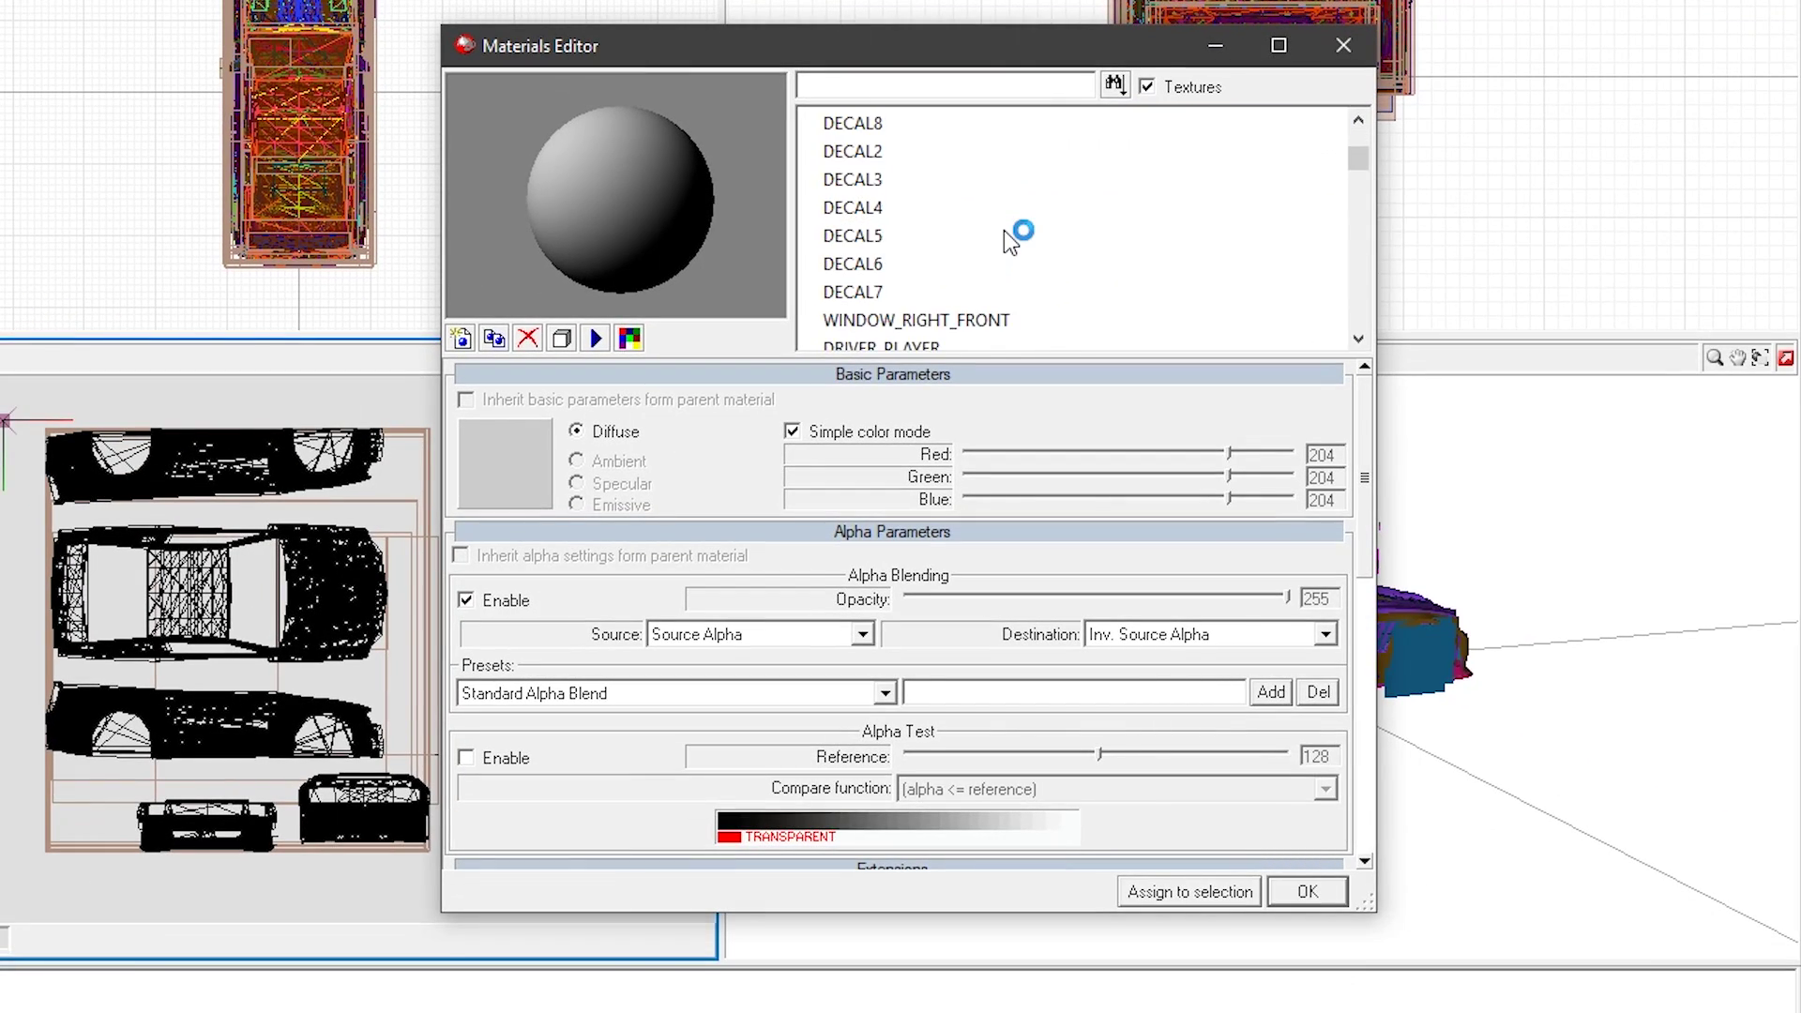
scroll(1010, 241, down, 10)
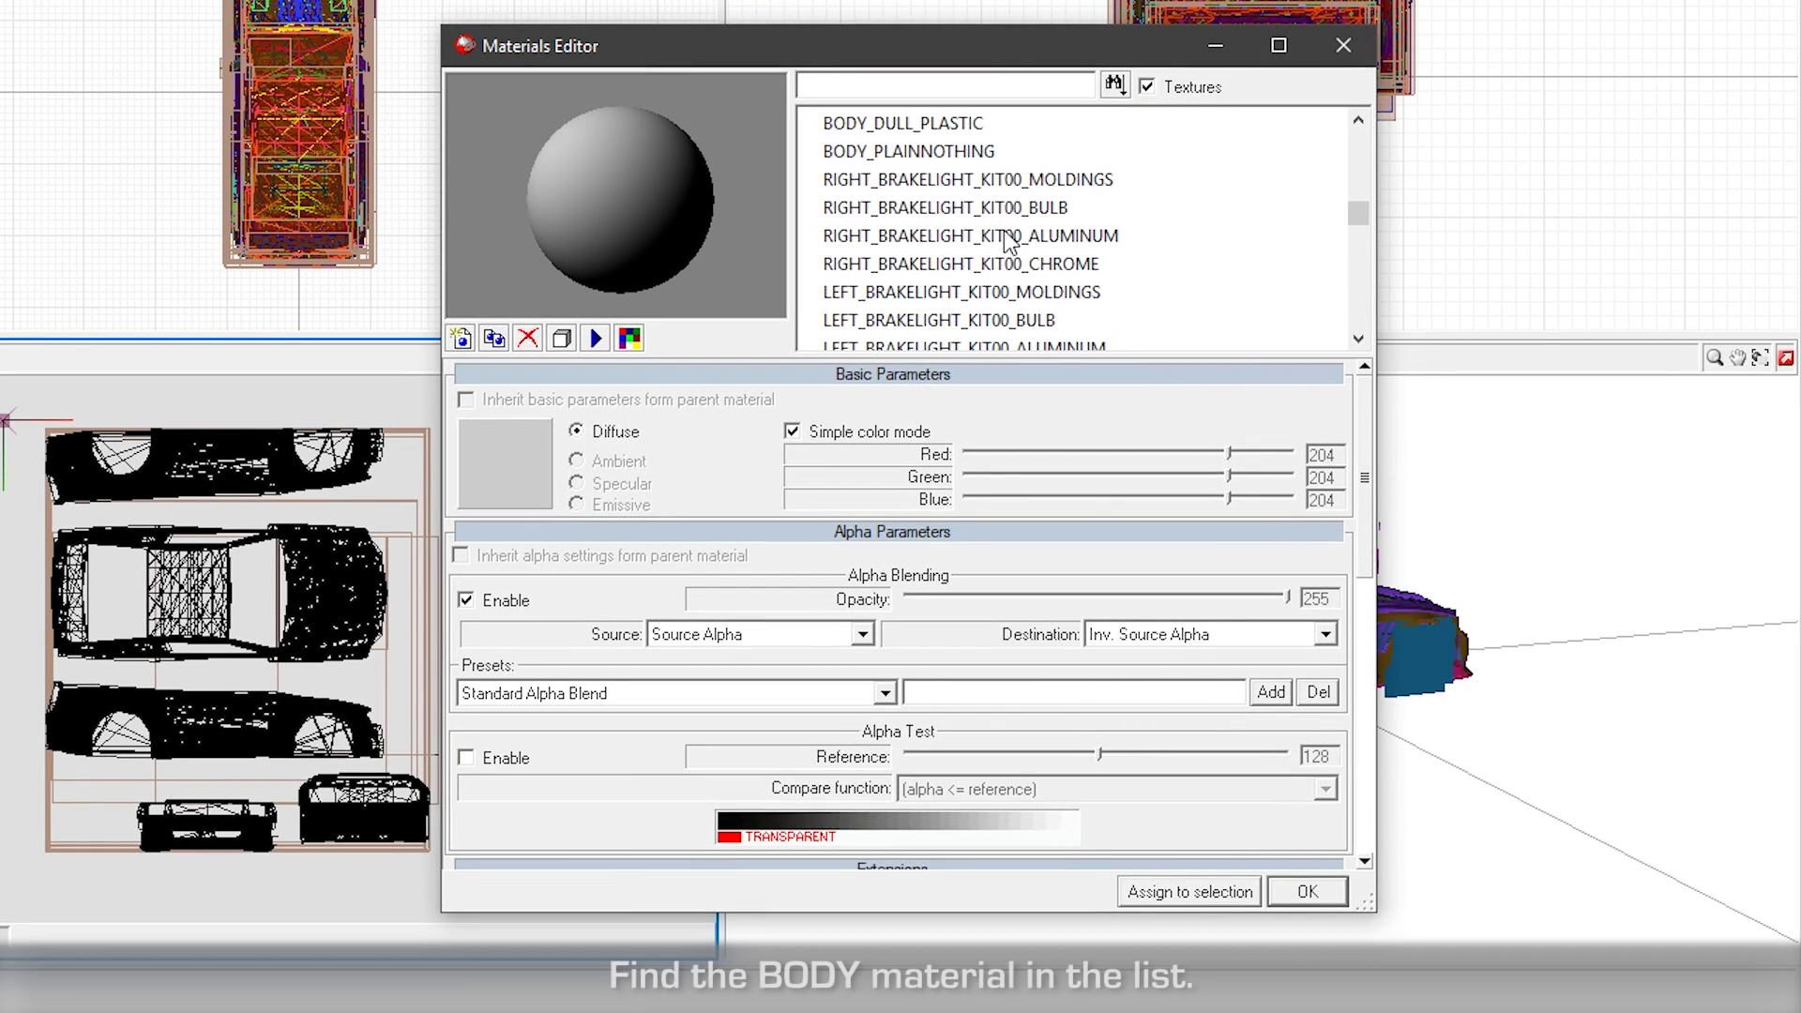
scroll(1008, 241, down, 2)
scroll(936, 234, up, 5)
click(896, 293)
click(899, 320)
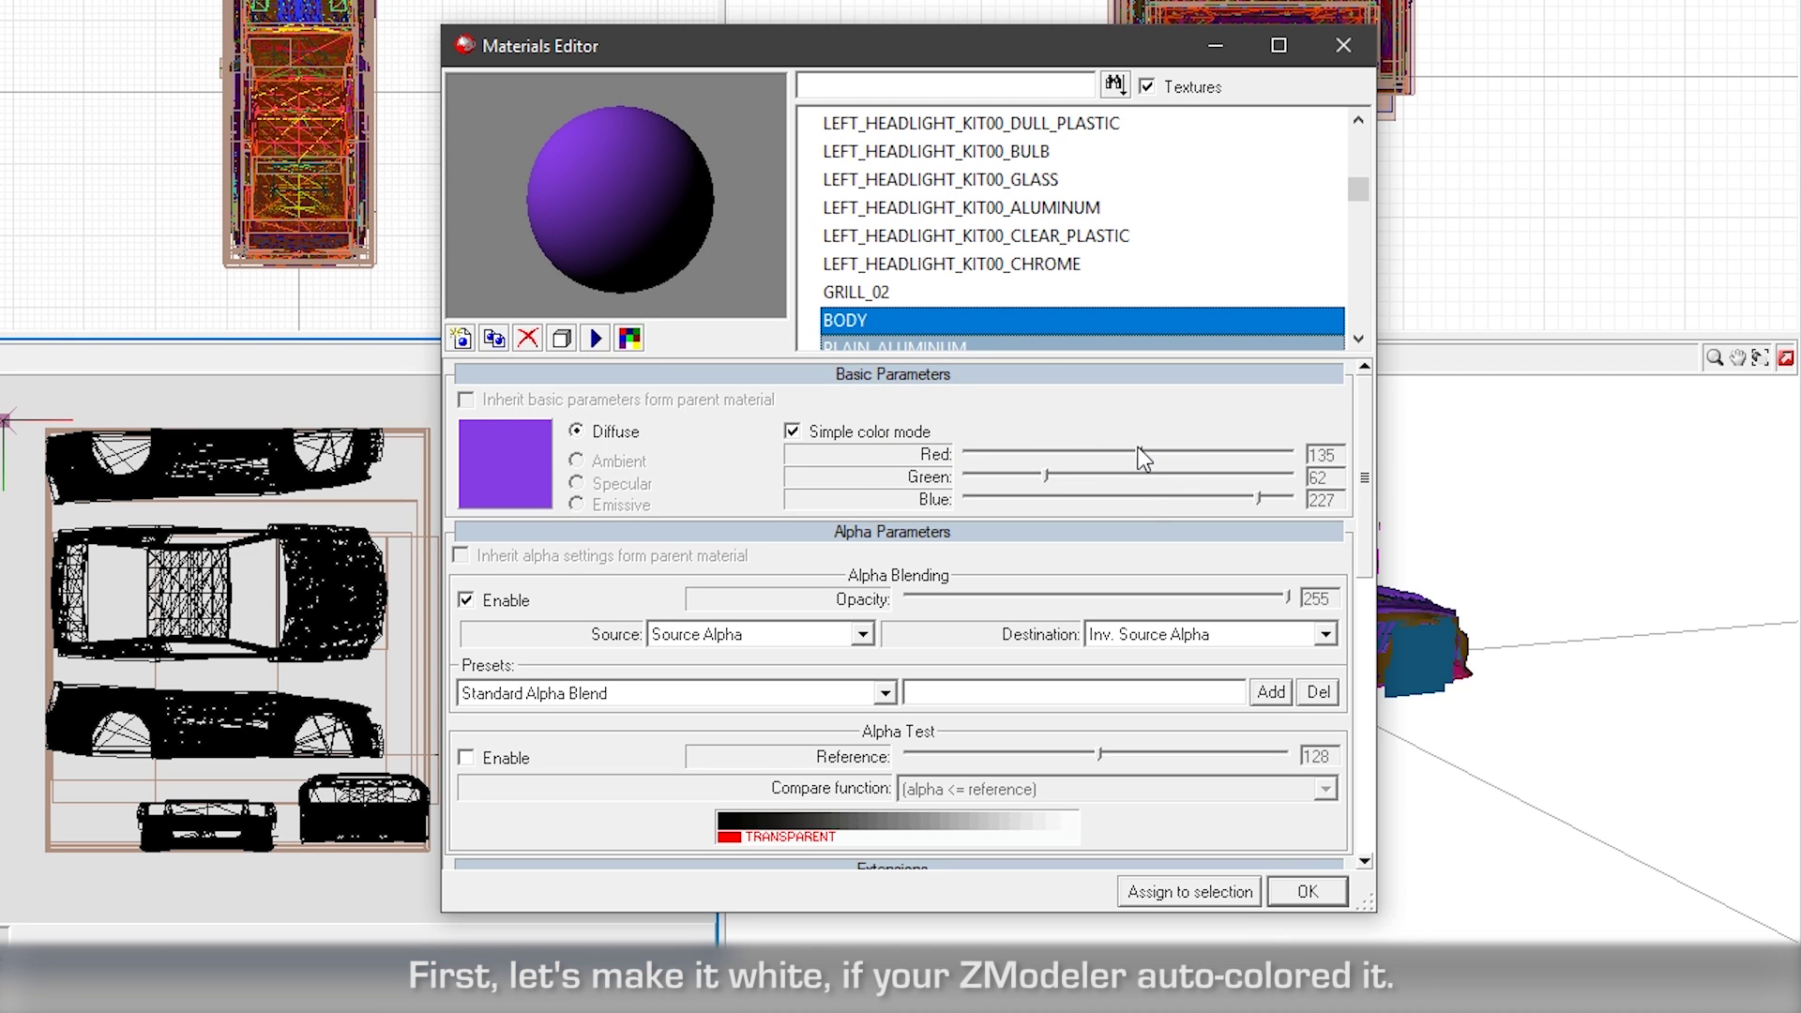
drag(1139, 449, 1324, 454)
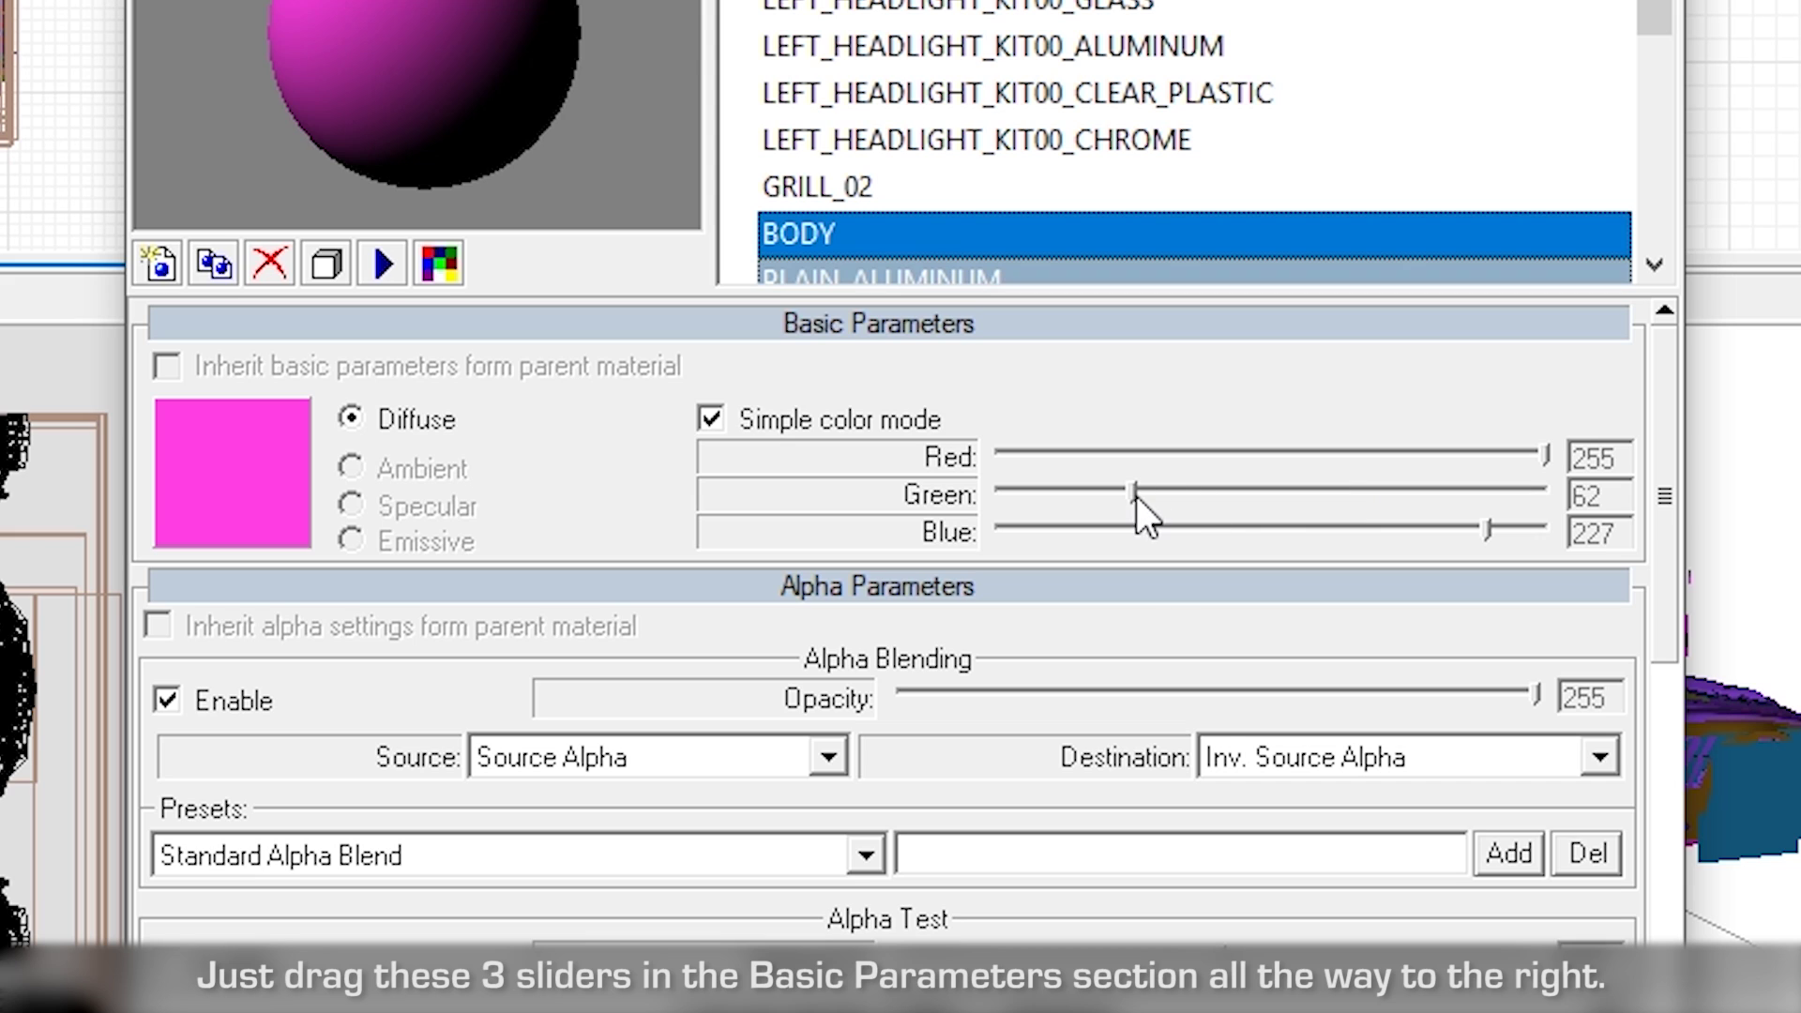
drag(1132, 491, 1617, 501)
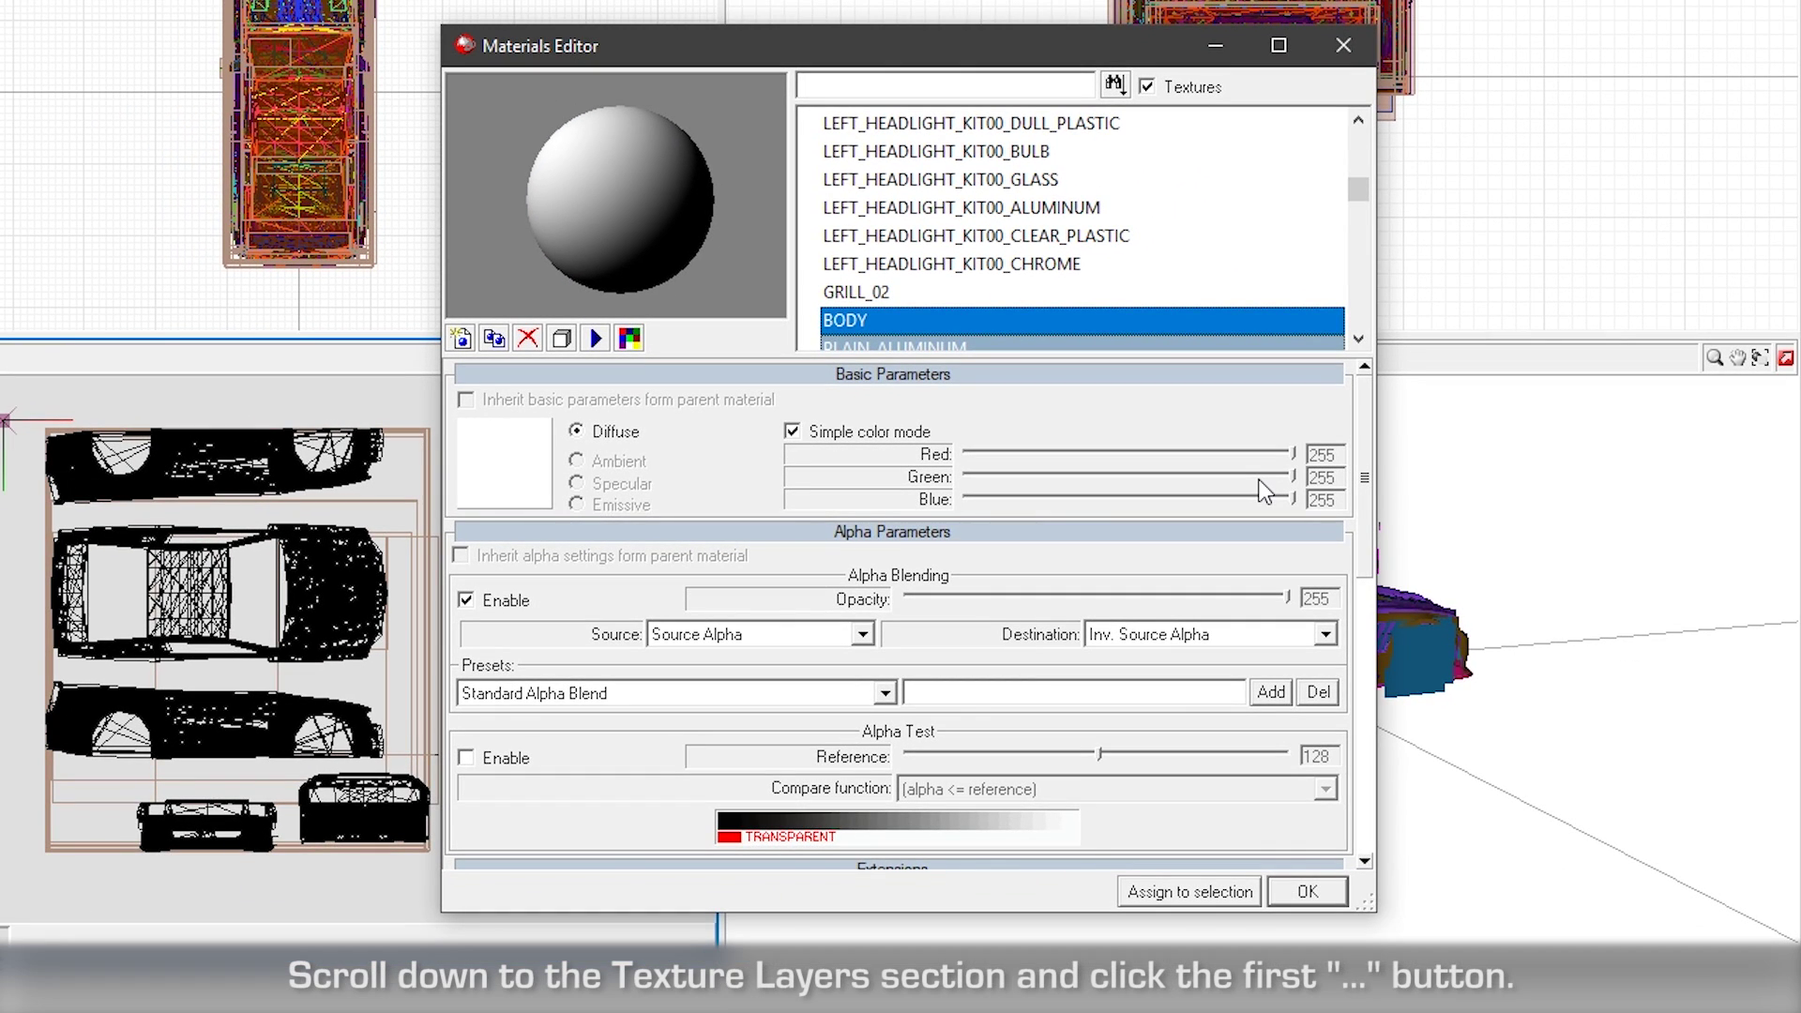
- Load 1-1-dxt1-nfs_c_ps-mustanggt_debug.dds from the MustangGT Textures folder as the BODY material's first texture layer and accept the material
drag(1359, 426, 1355, 746)
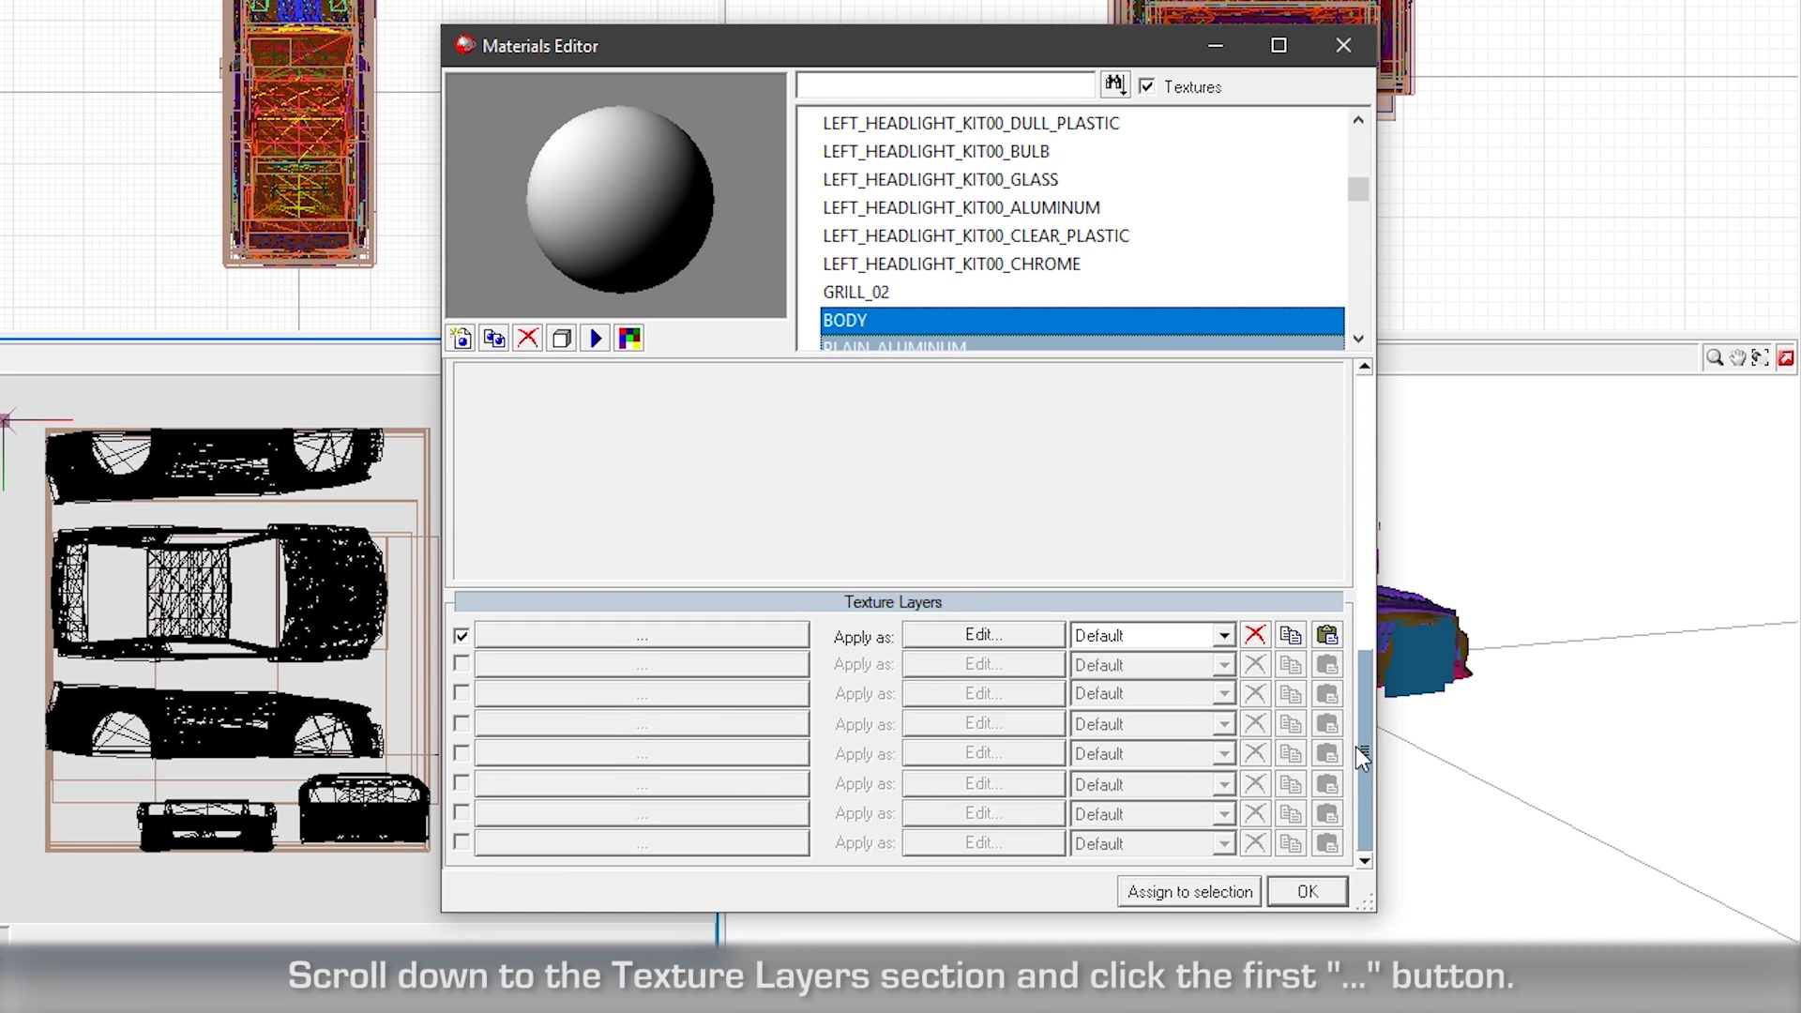
click(688, 636)
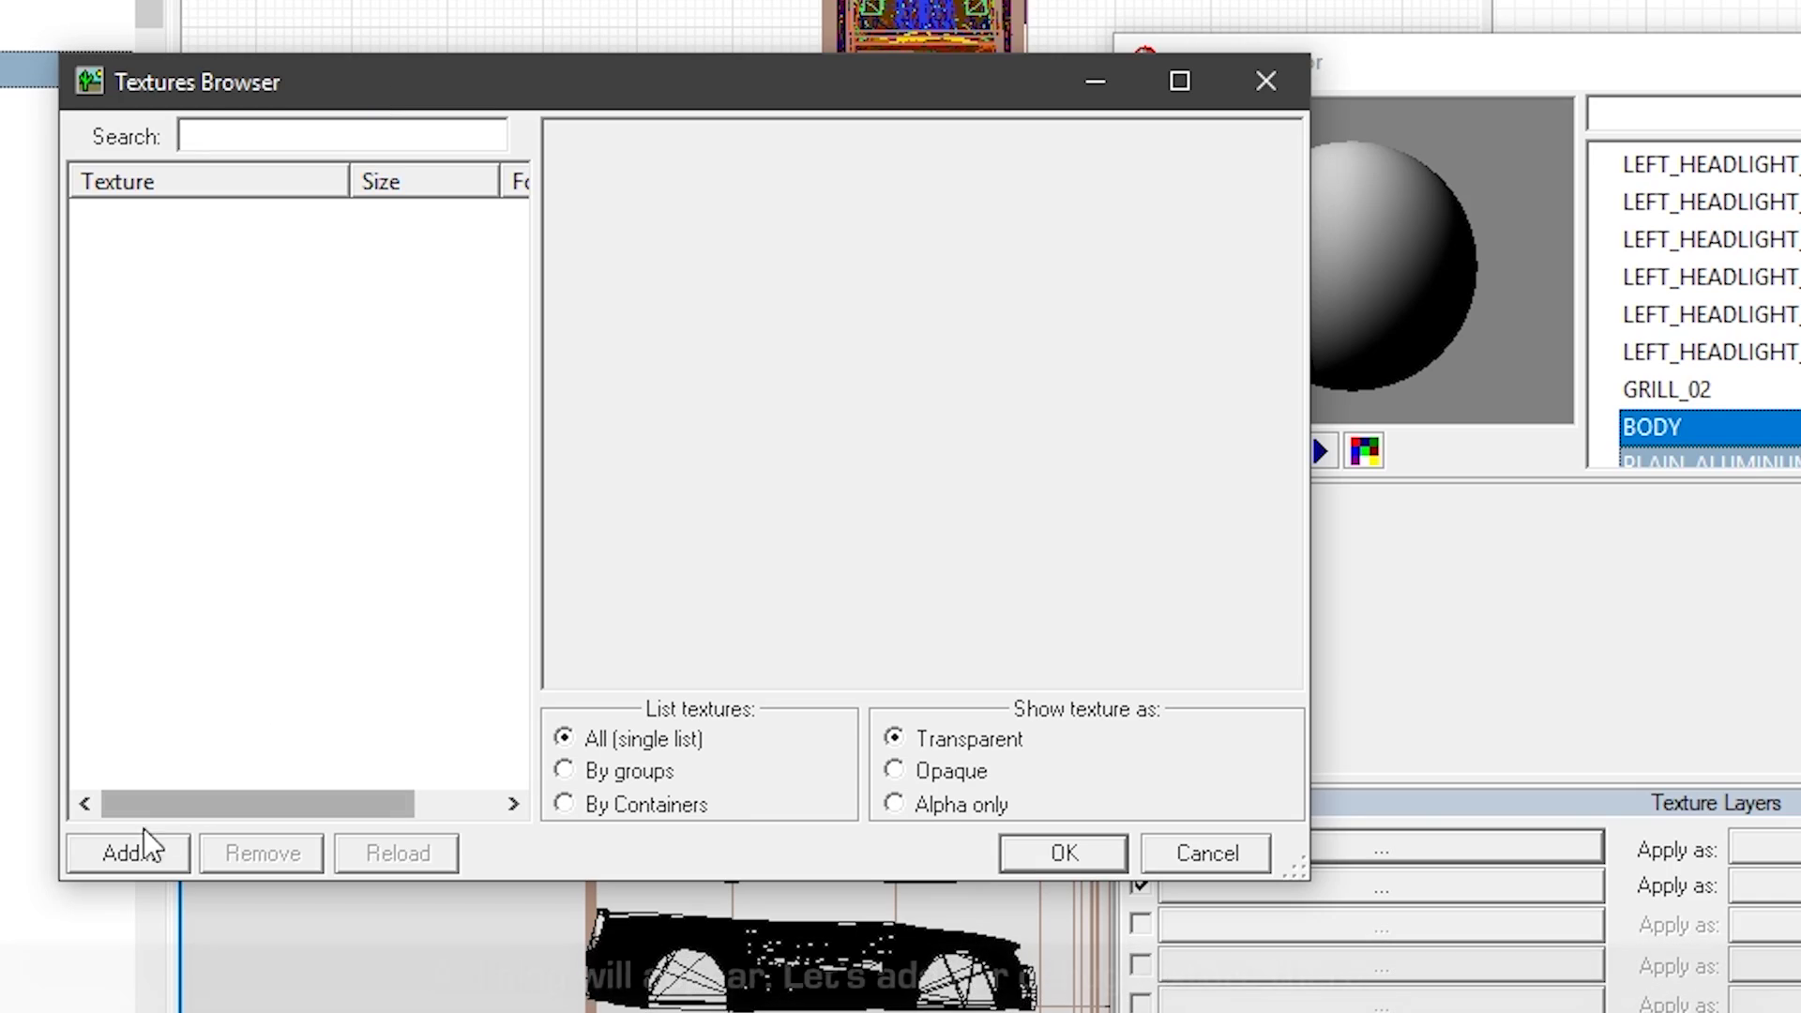
click(141, 849)
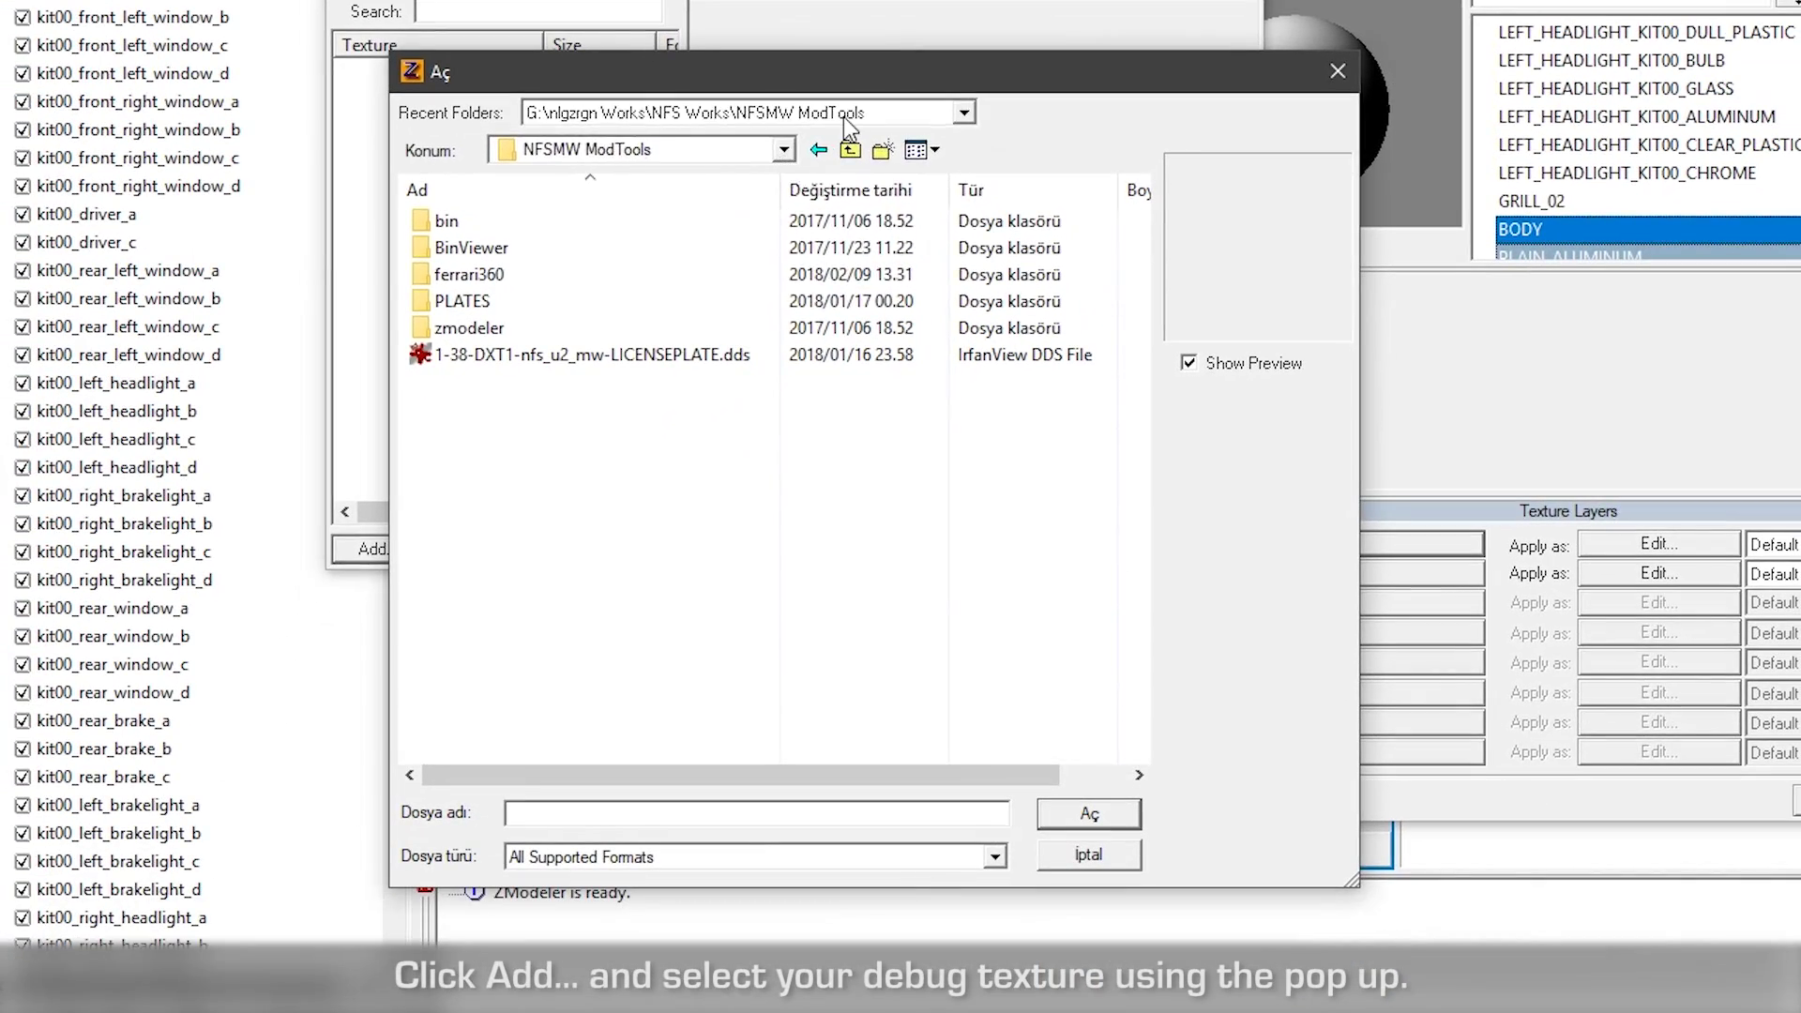
click(843, 116)
click(843, 117)
click(784, 150)
click(621, 182)
double_click(907, 364)
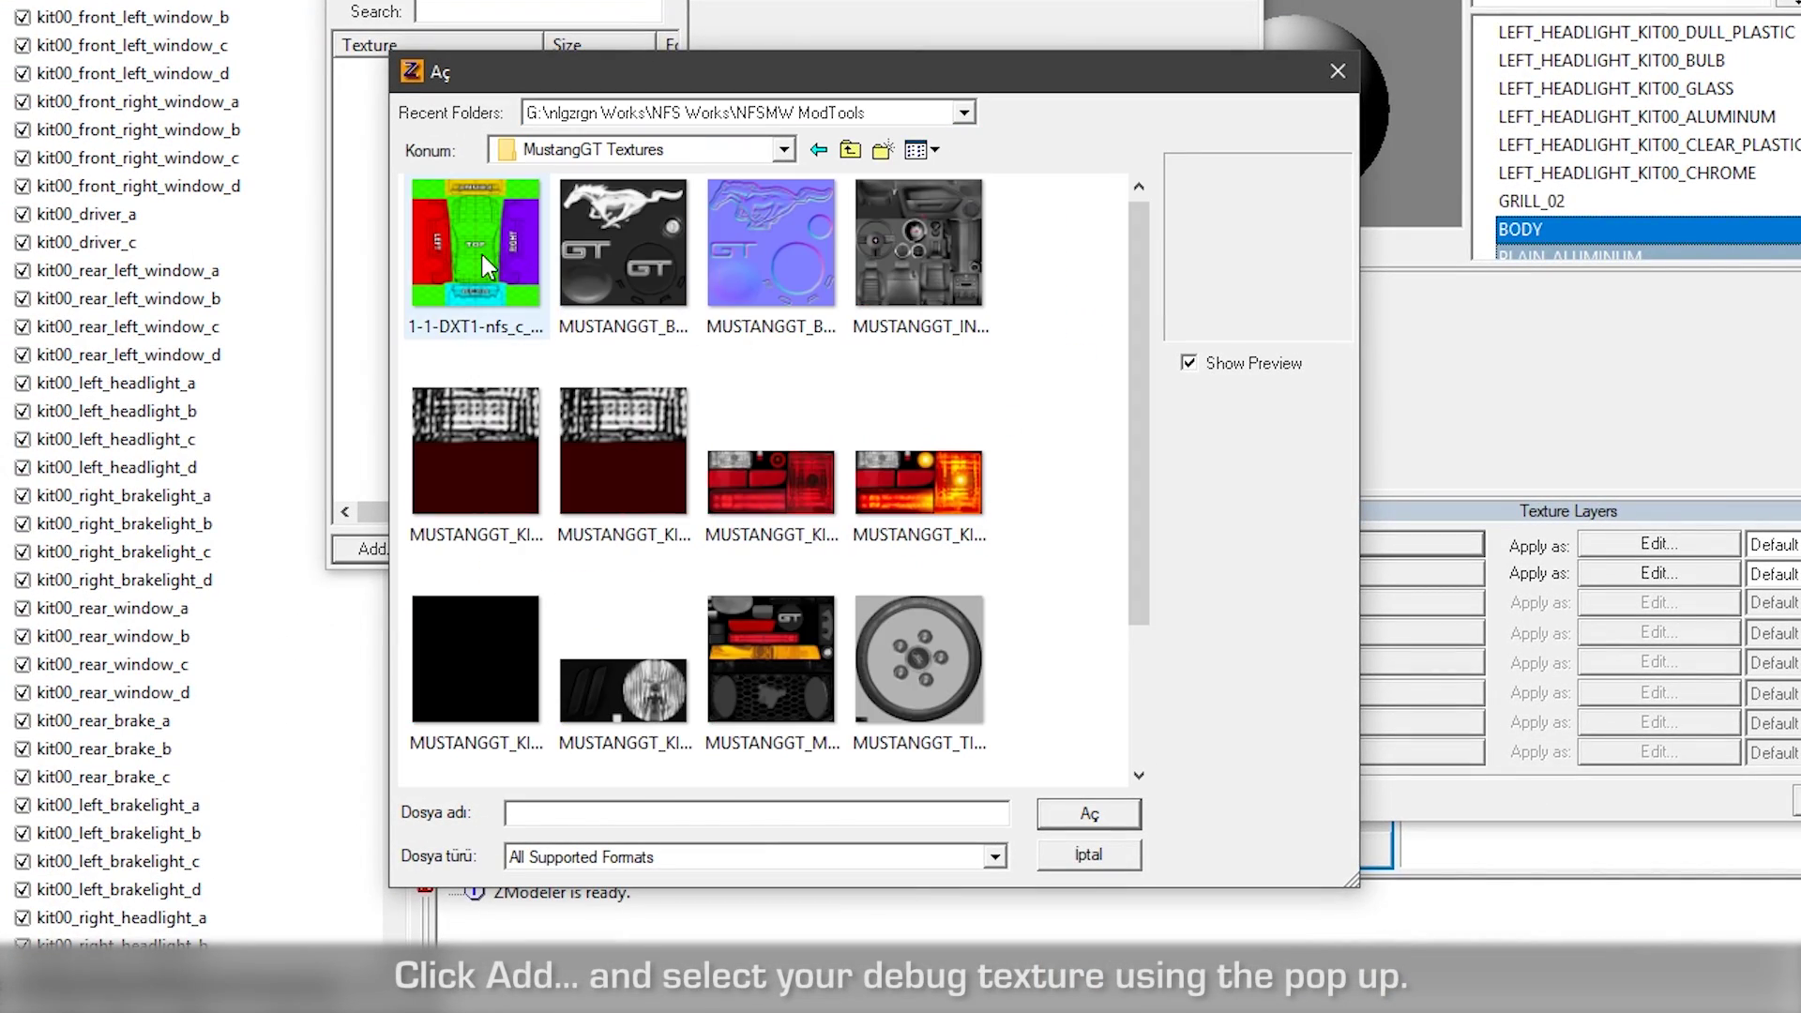
click(476, 242)
click(1093, 816)
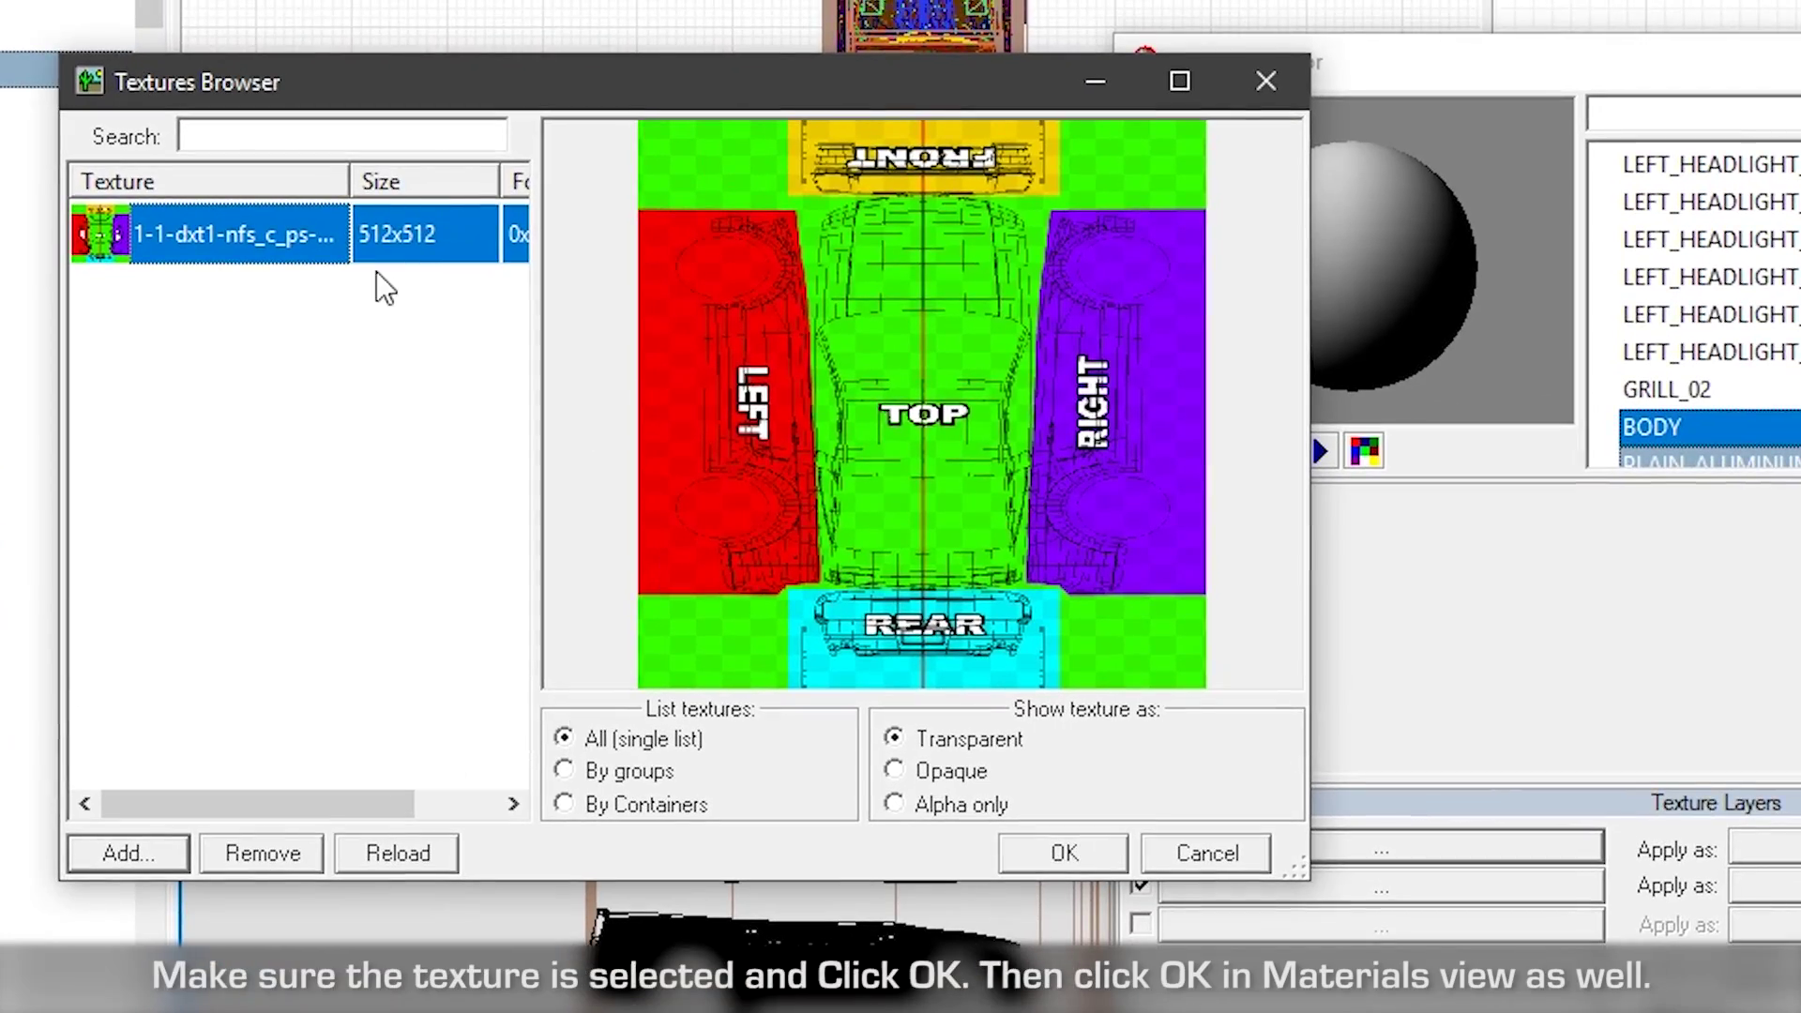
click(1124, 856)
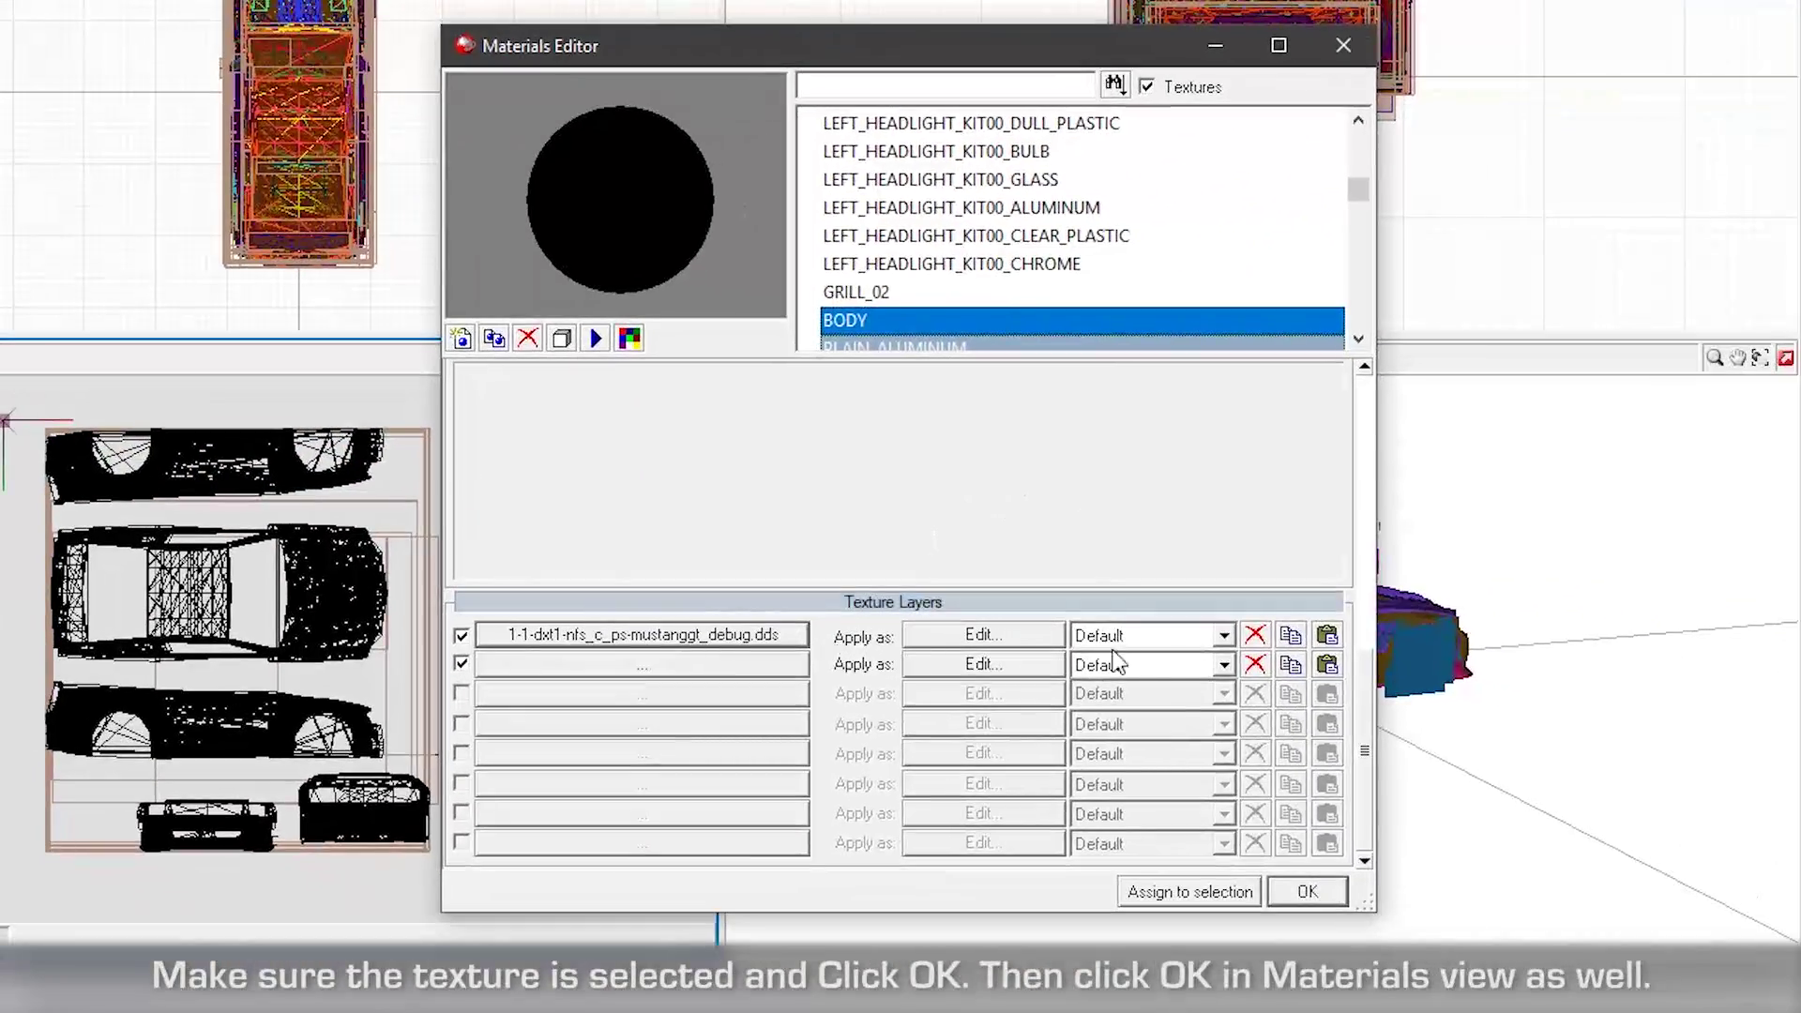
click(1280, 899)
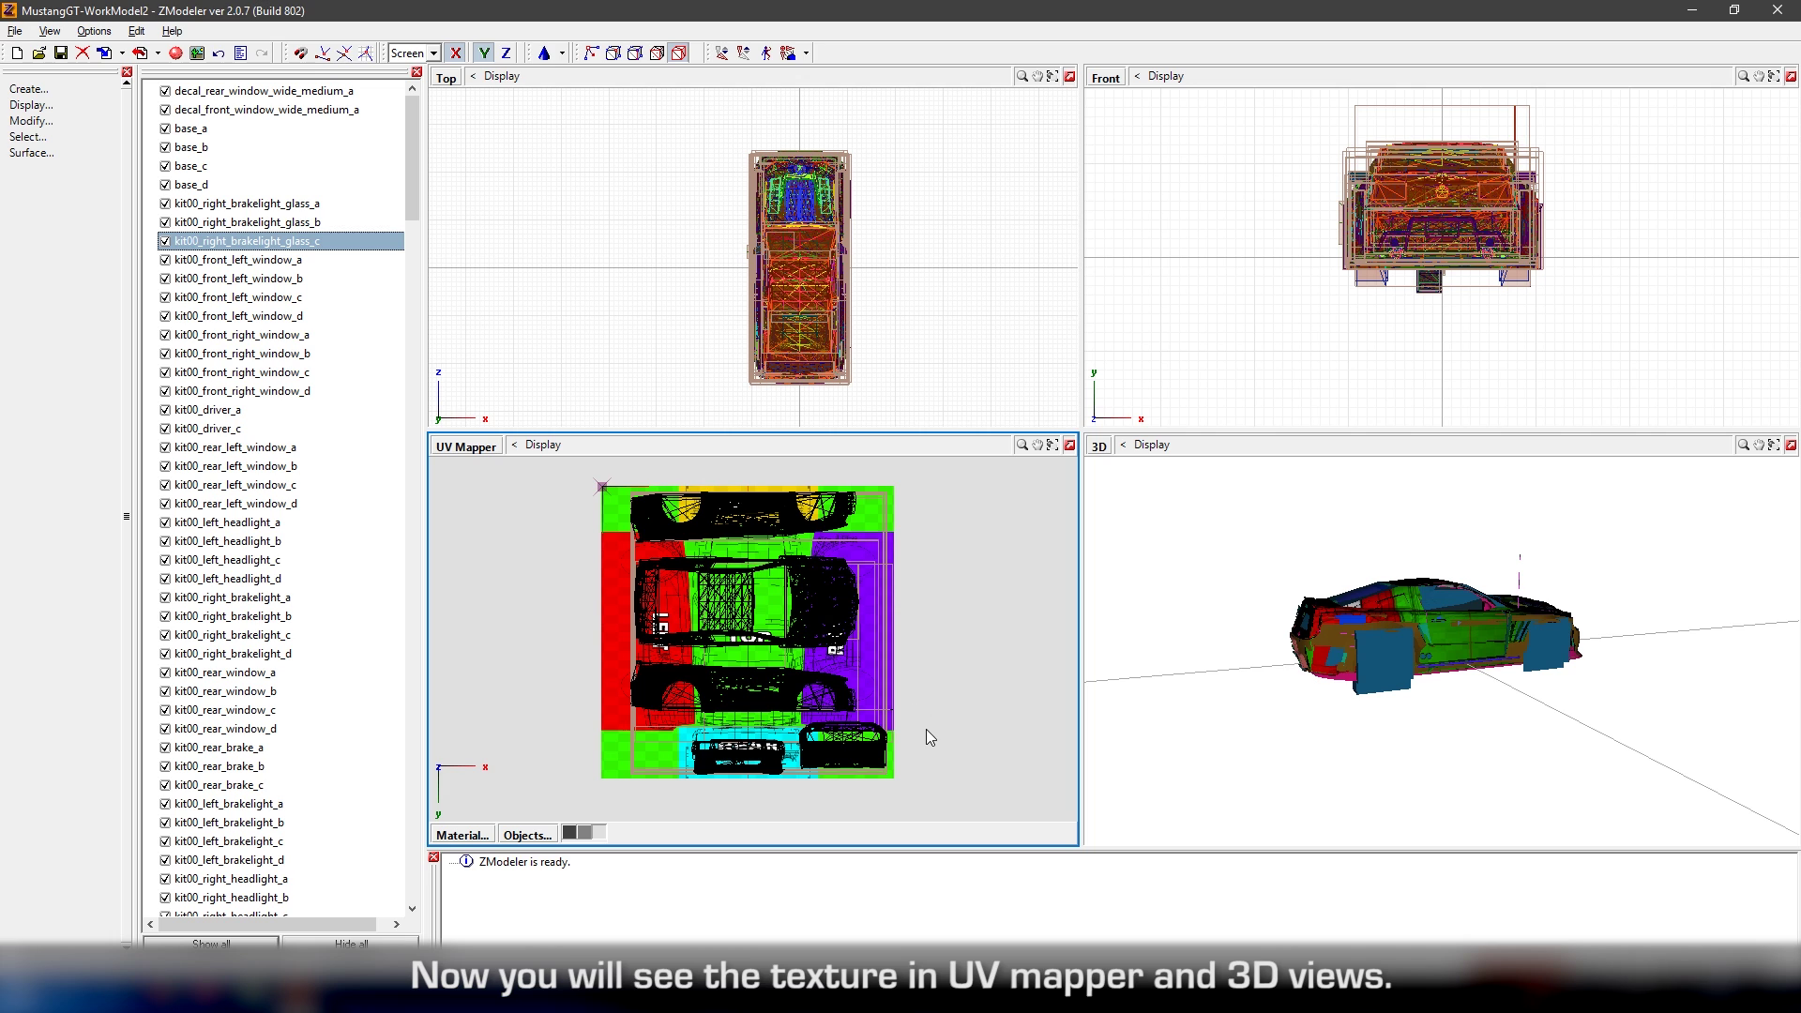
- Rotate the whole BODY mapping by -90 in the UV Mapper view using the quick rotation mode
scroll(925, 792, up, 4)
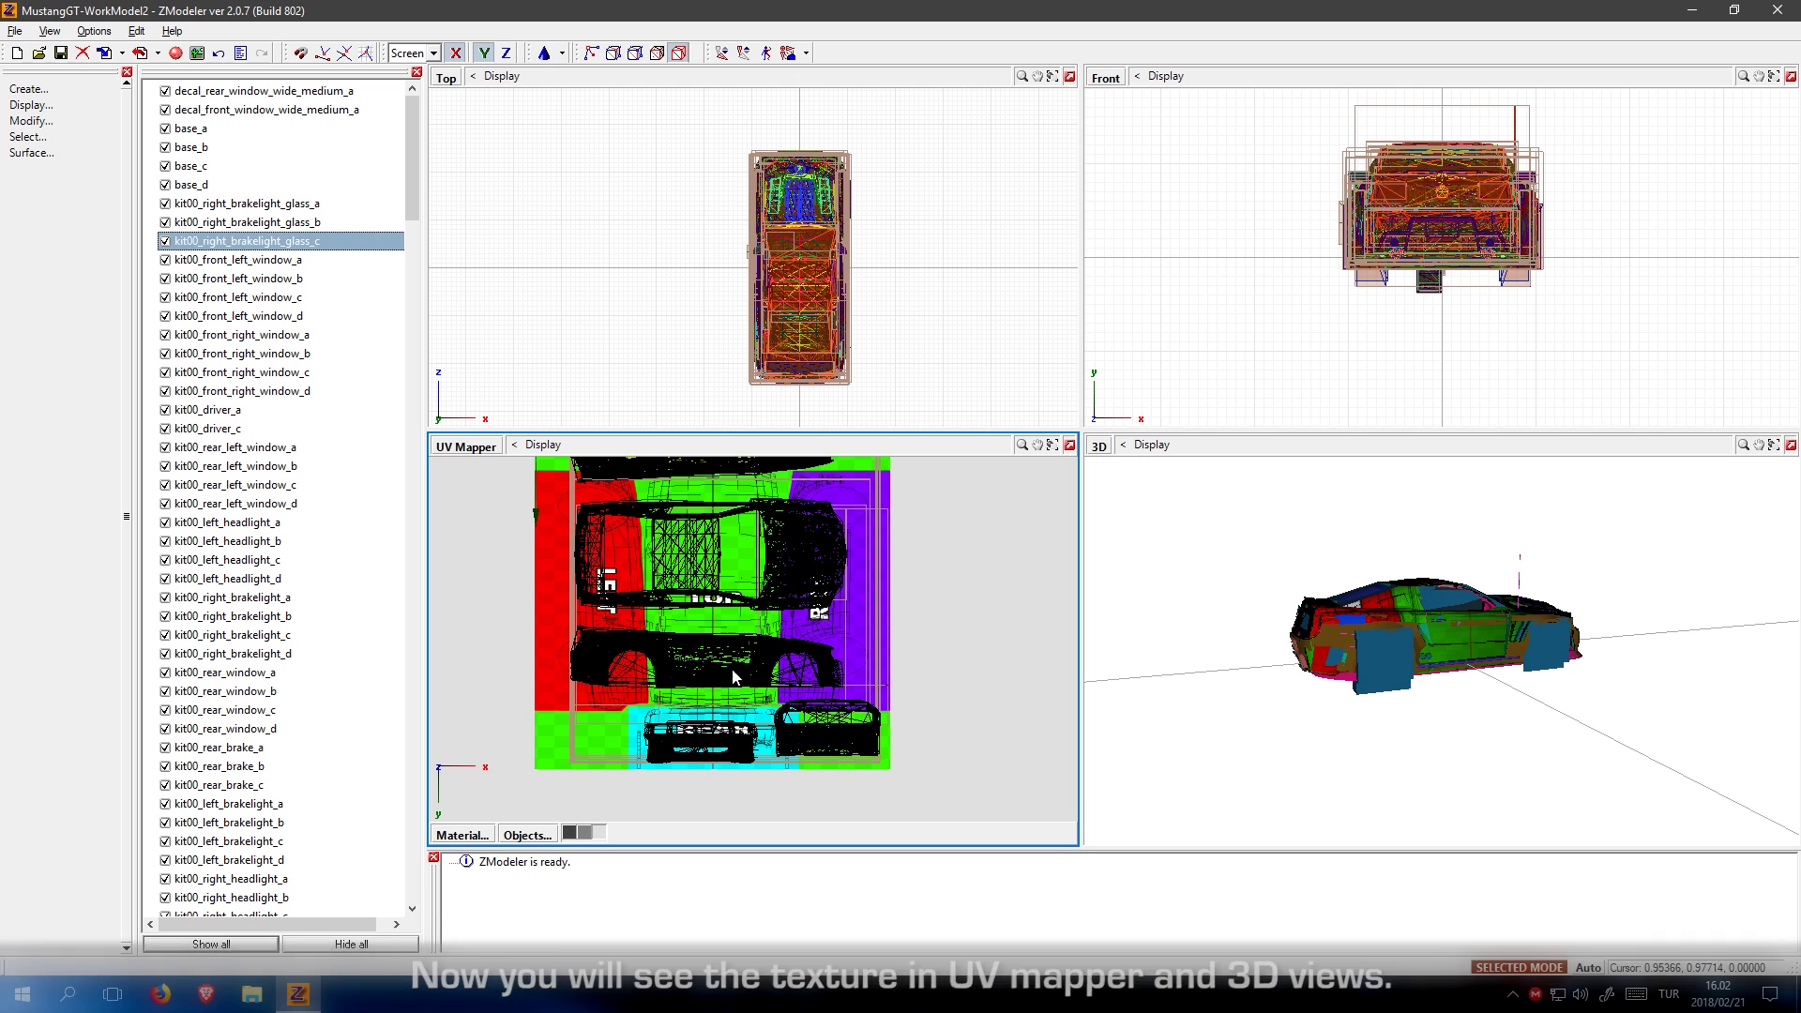
scroll(561, 563, down, 5)
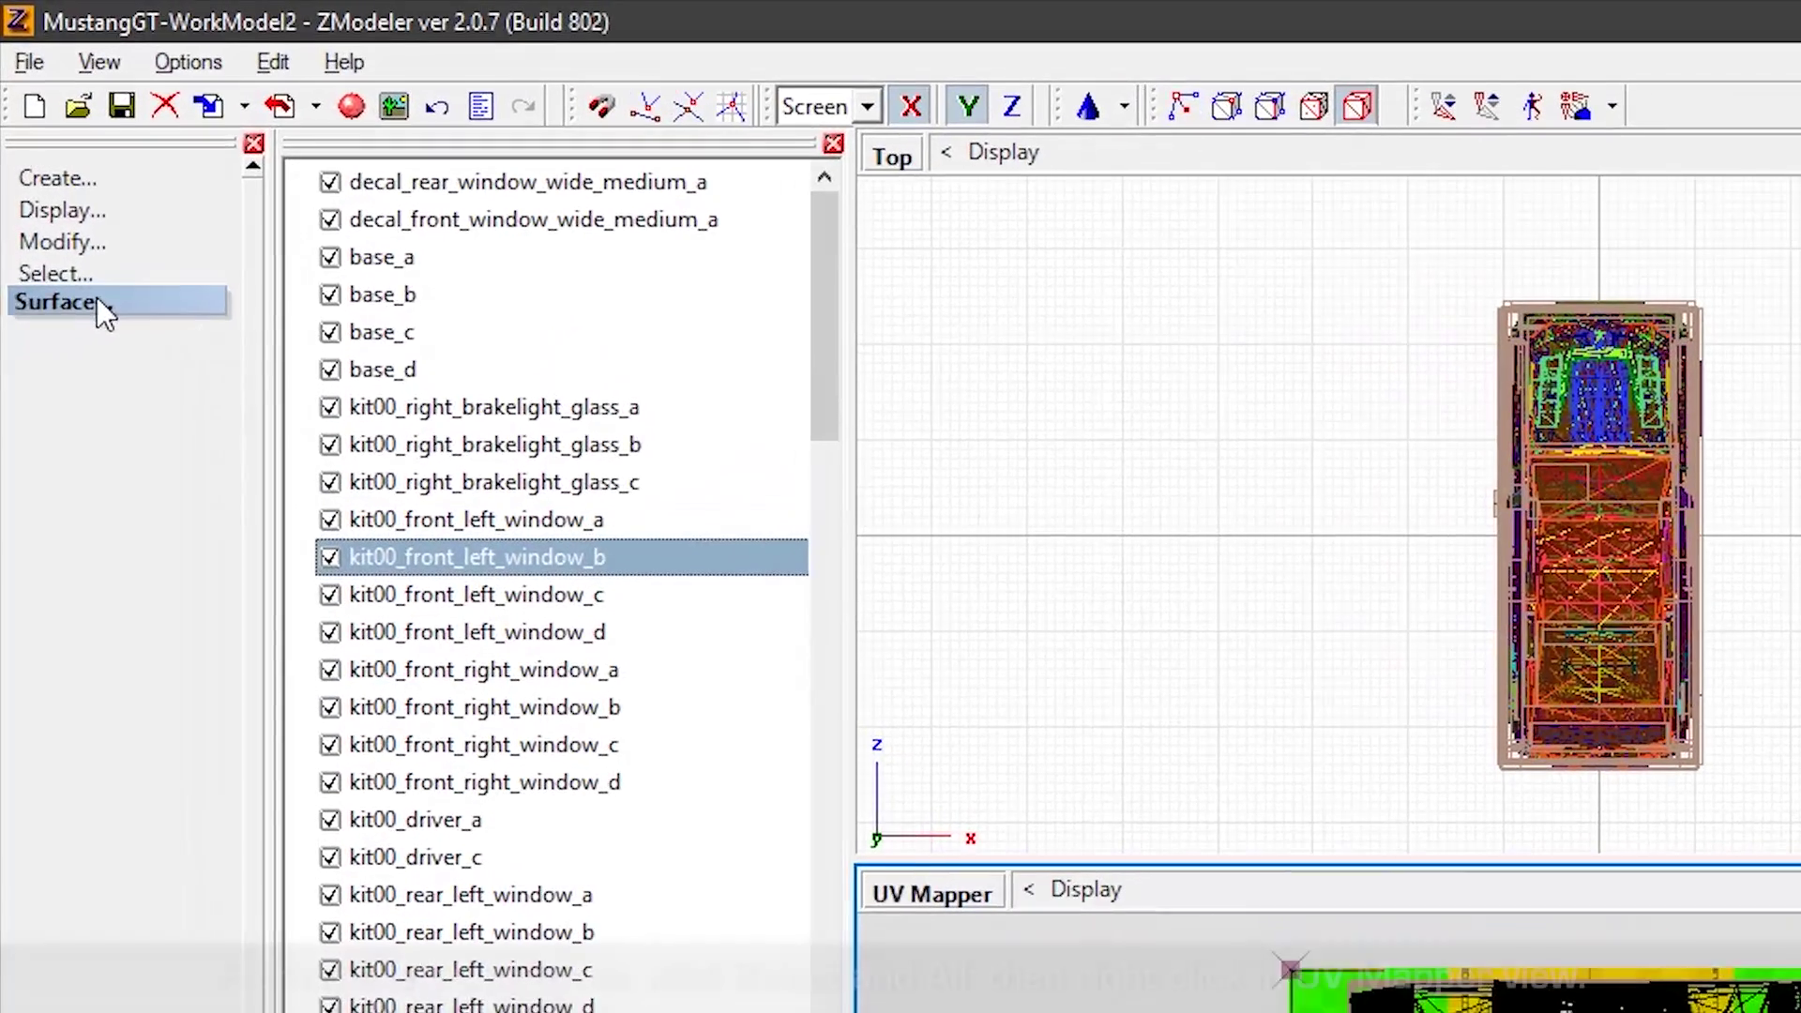
click(38, 136)
click(77, 305)
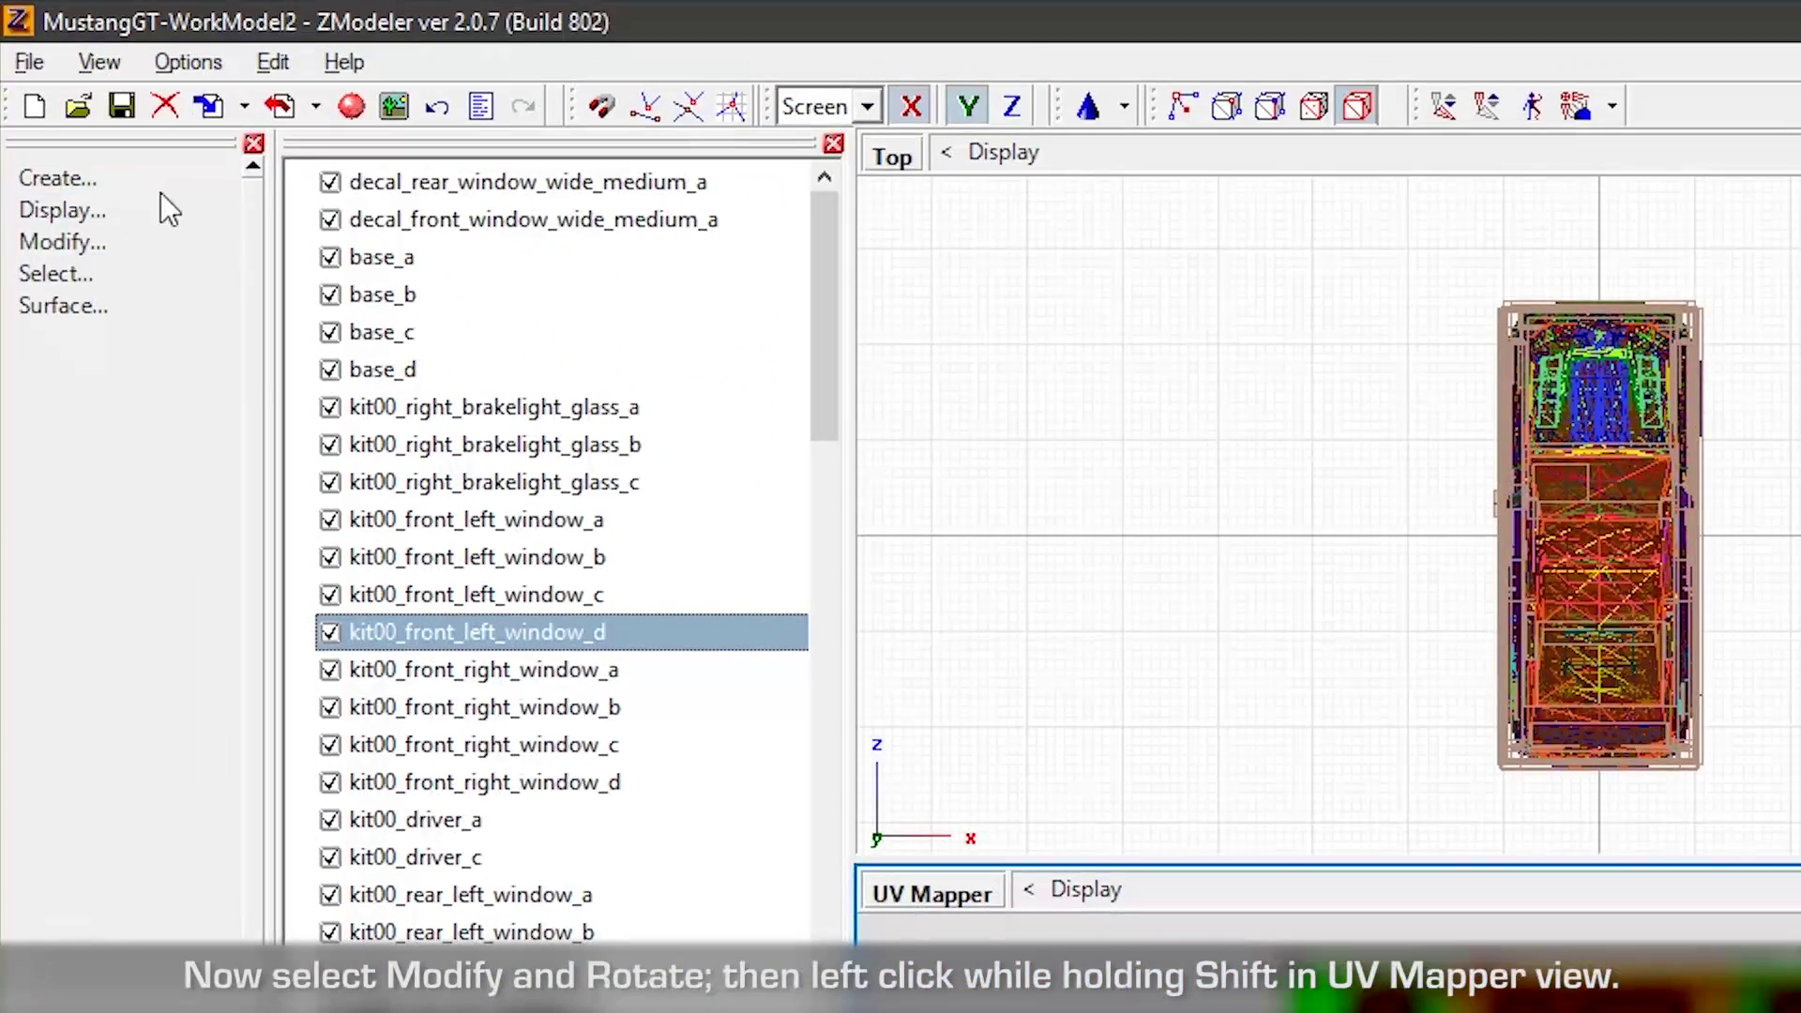
click(110, 244)
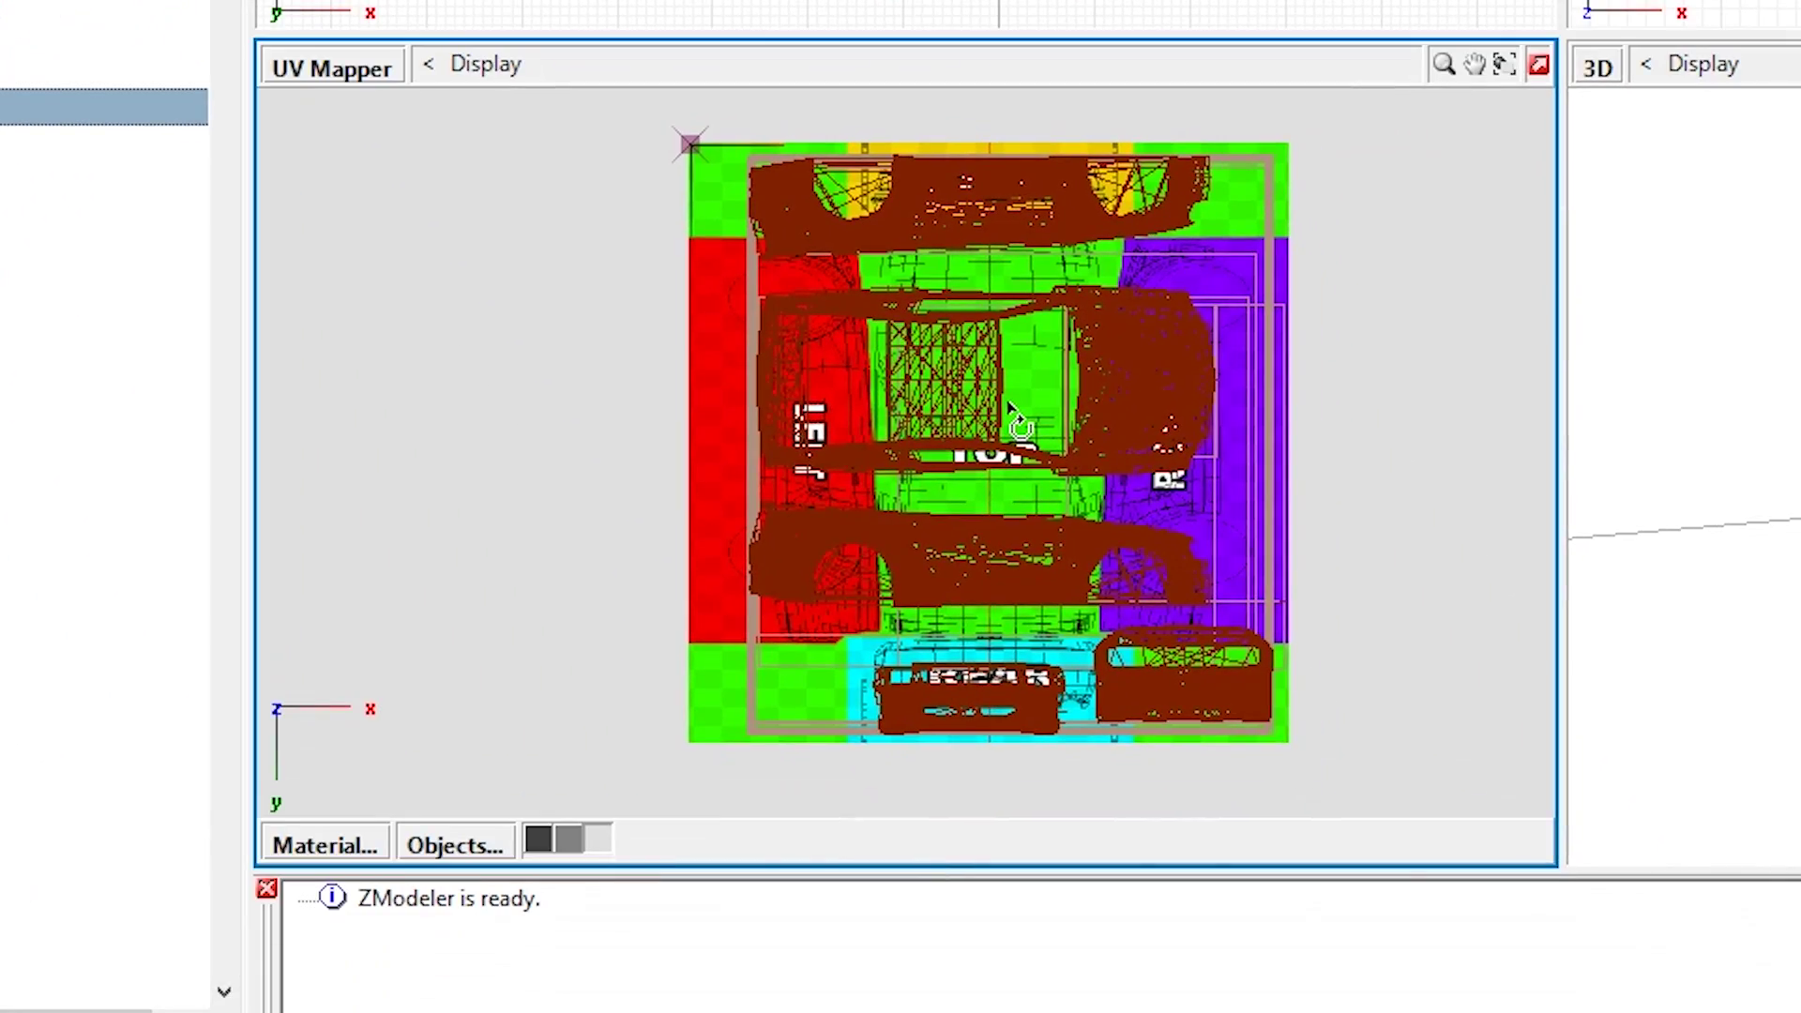
shift+click(1006, 403)
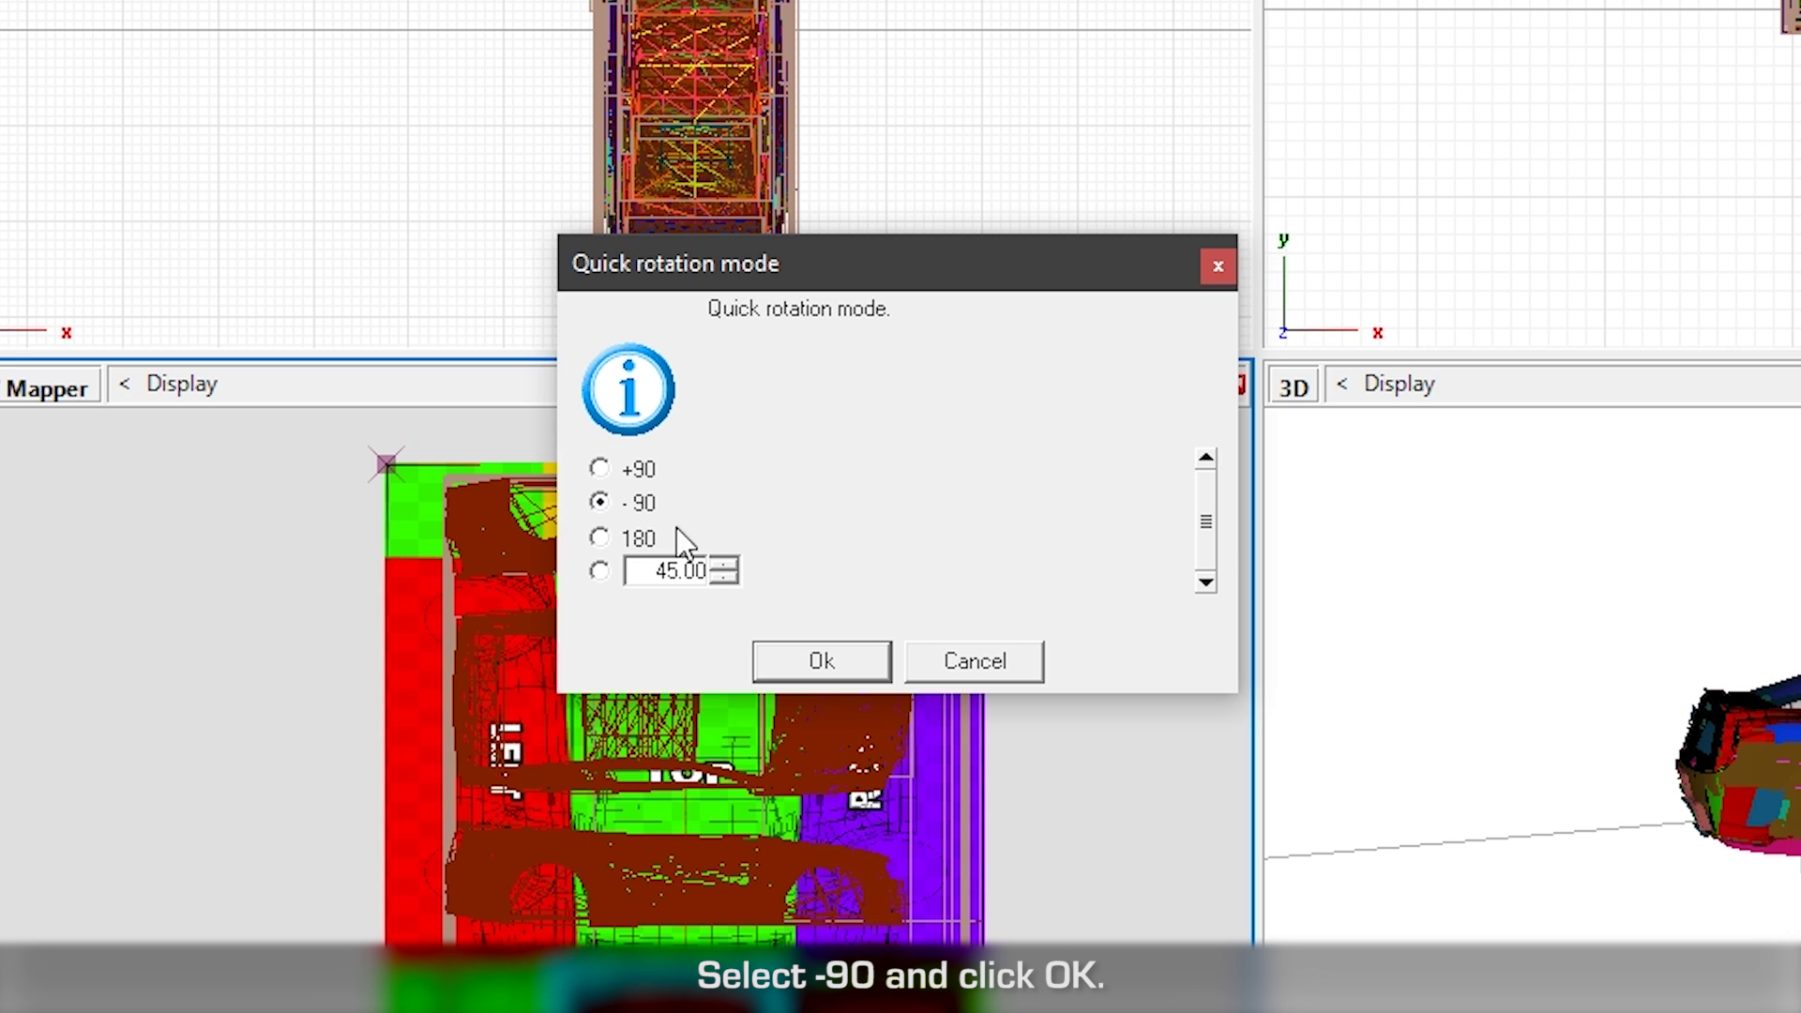
click(832, 661)
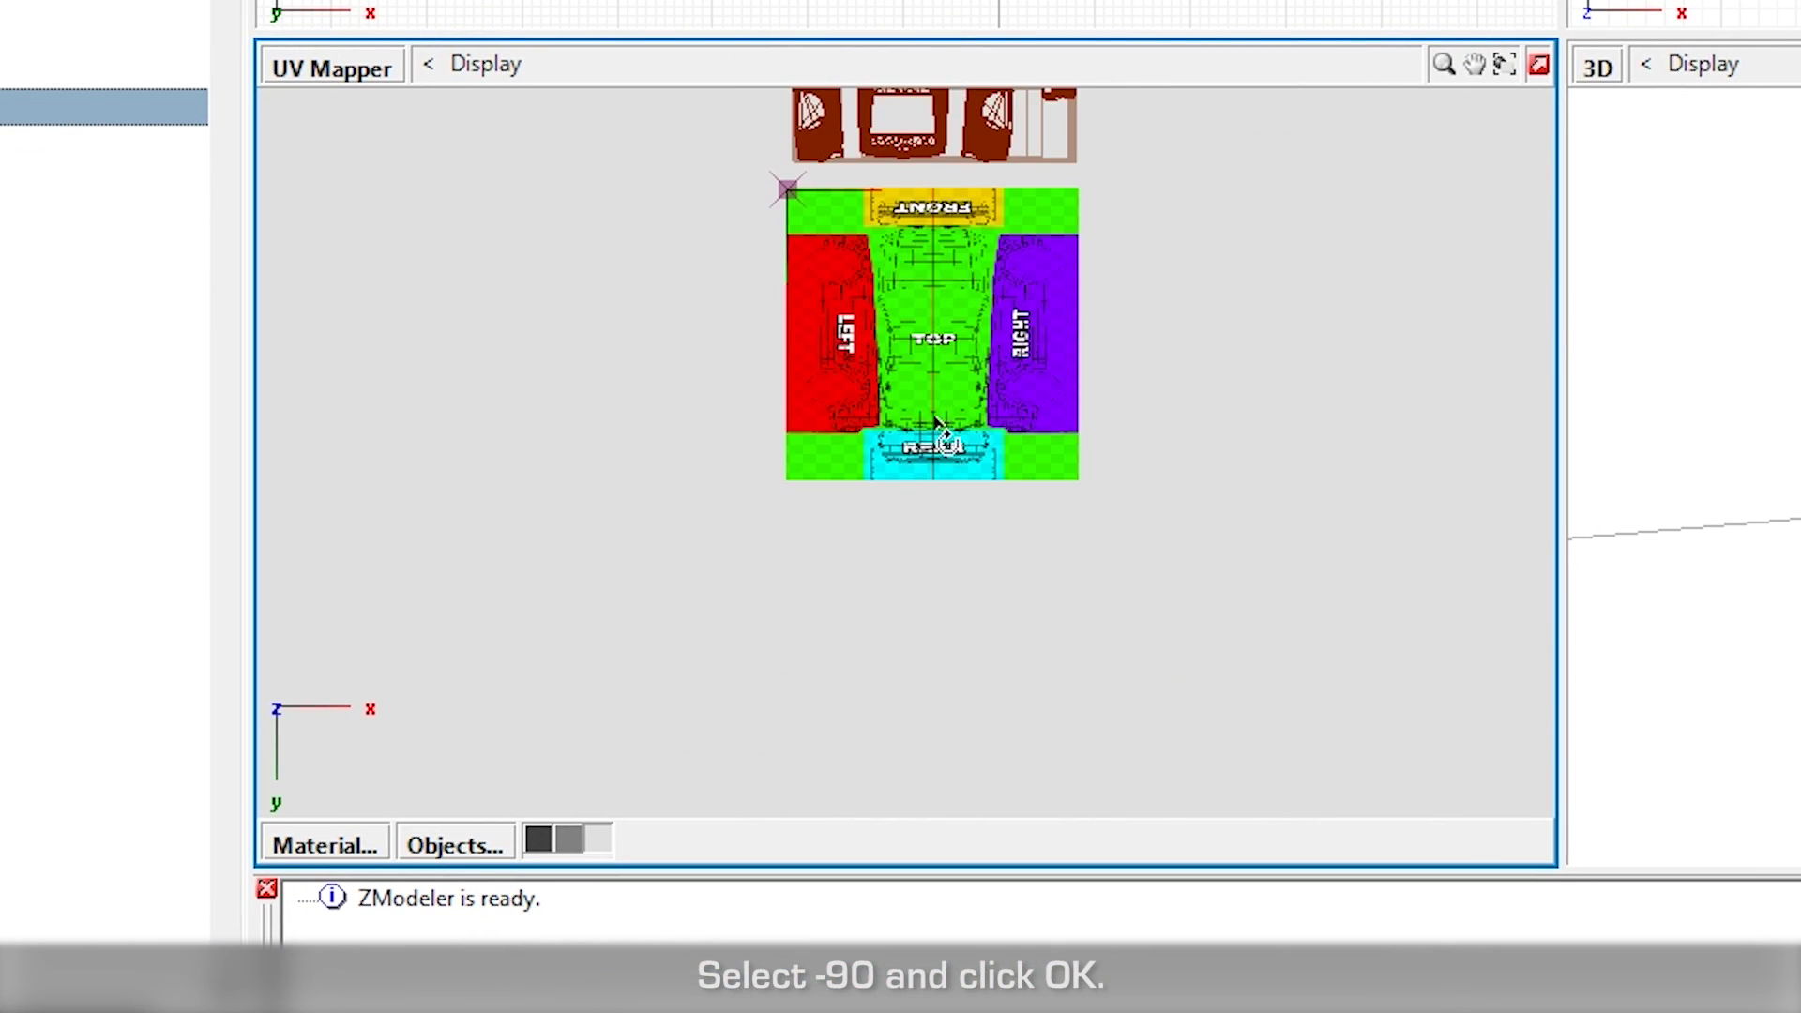
- Clear the selection of the rotated mapping and select all of its vertices in the UV Mapper view
scroll(965, 518, down, 3)
scroll(944, 134, up, 6)
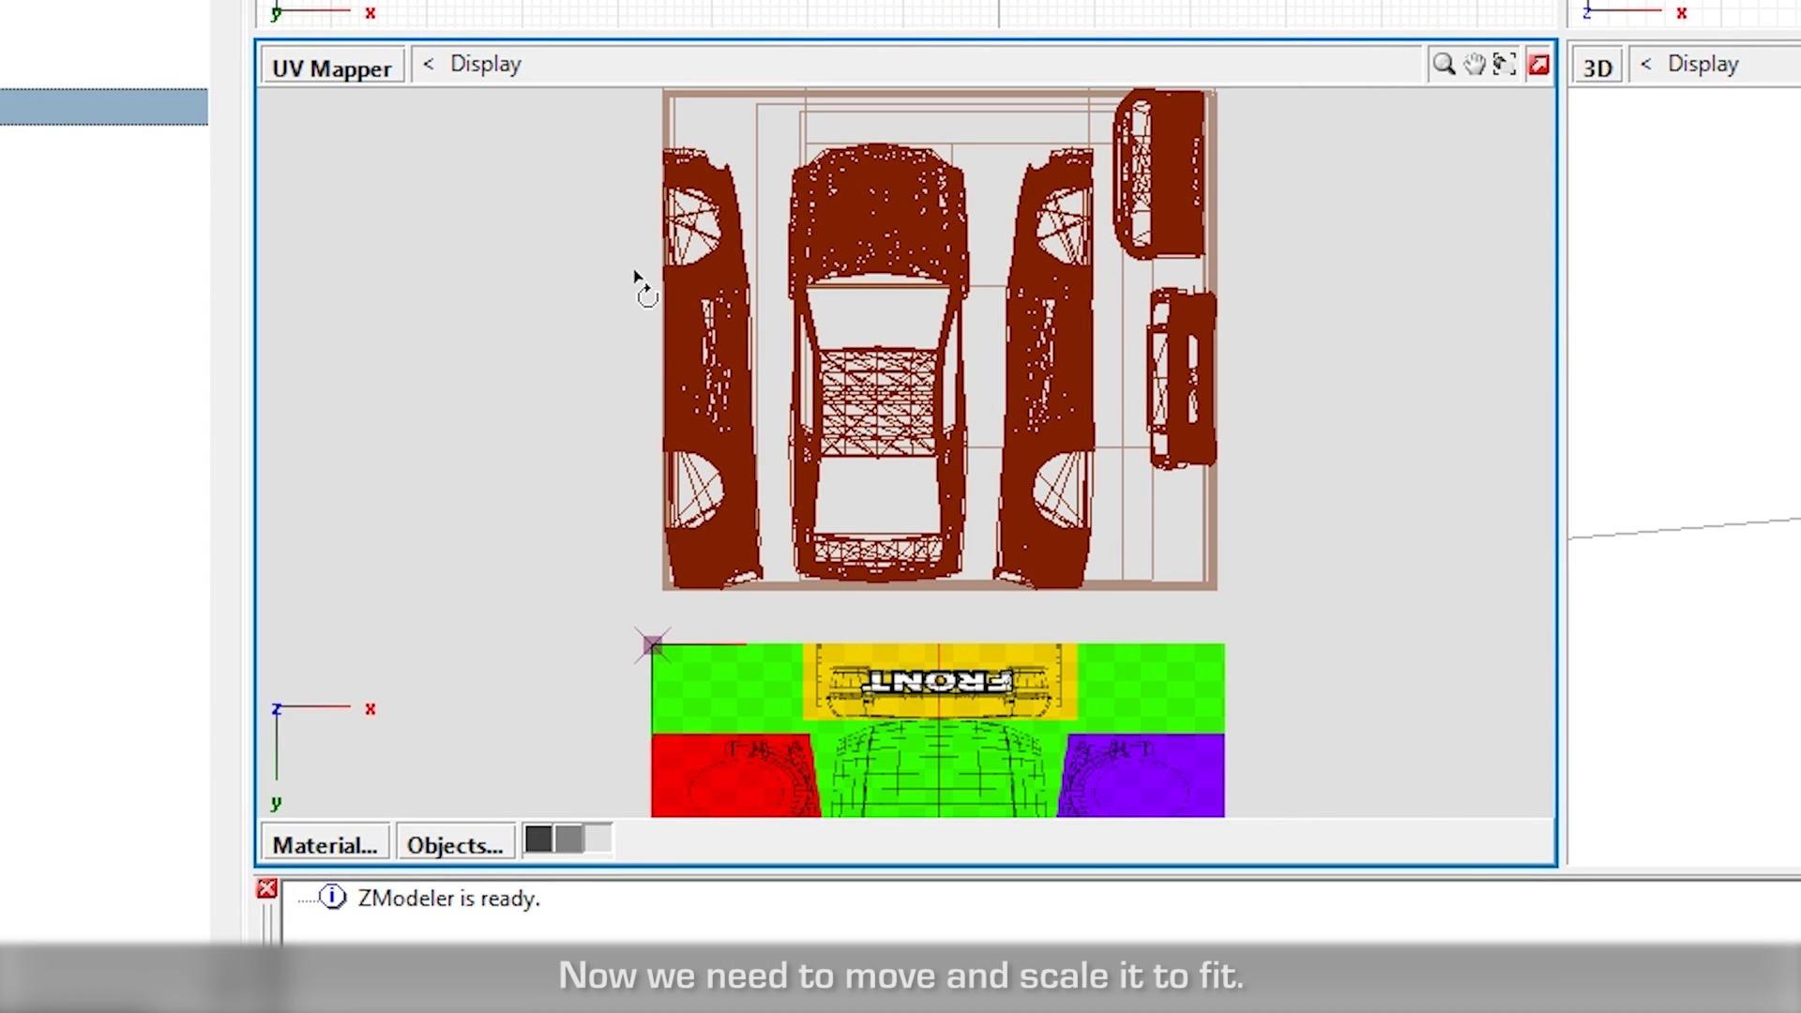
scroll(1002, 639, down, 1)
scroll(1008, 160, up, 6)
scroll(1023, 164, down, 8)
scroll(891, 516, down, 1)
scroll(1077, 570, down, 1)
scroll(969, 153, up, 2)
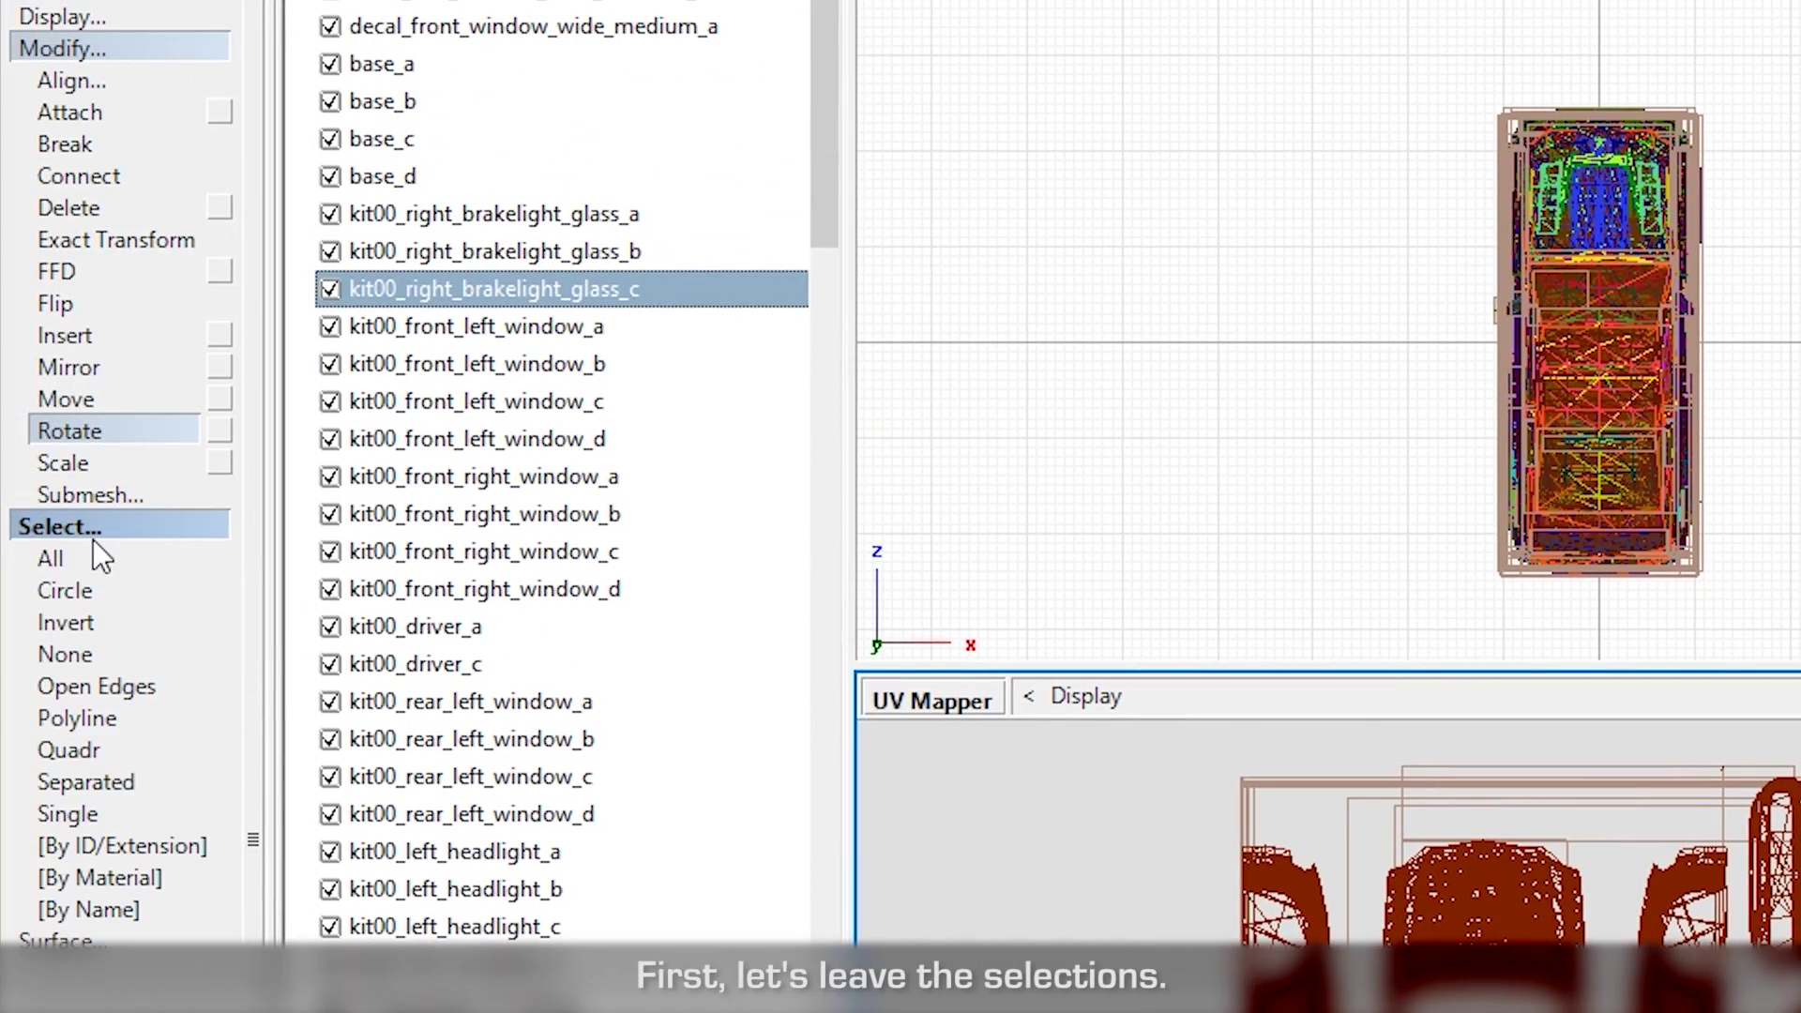
click(66, 654)
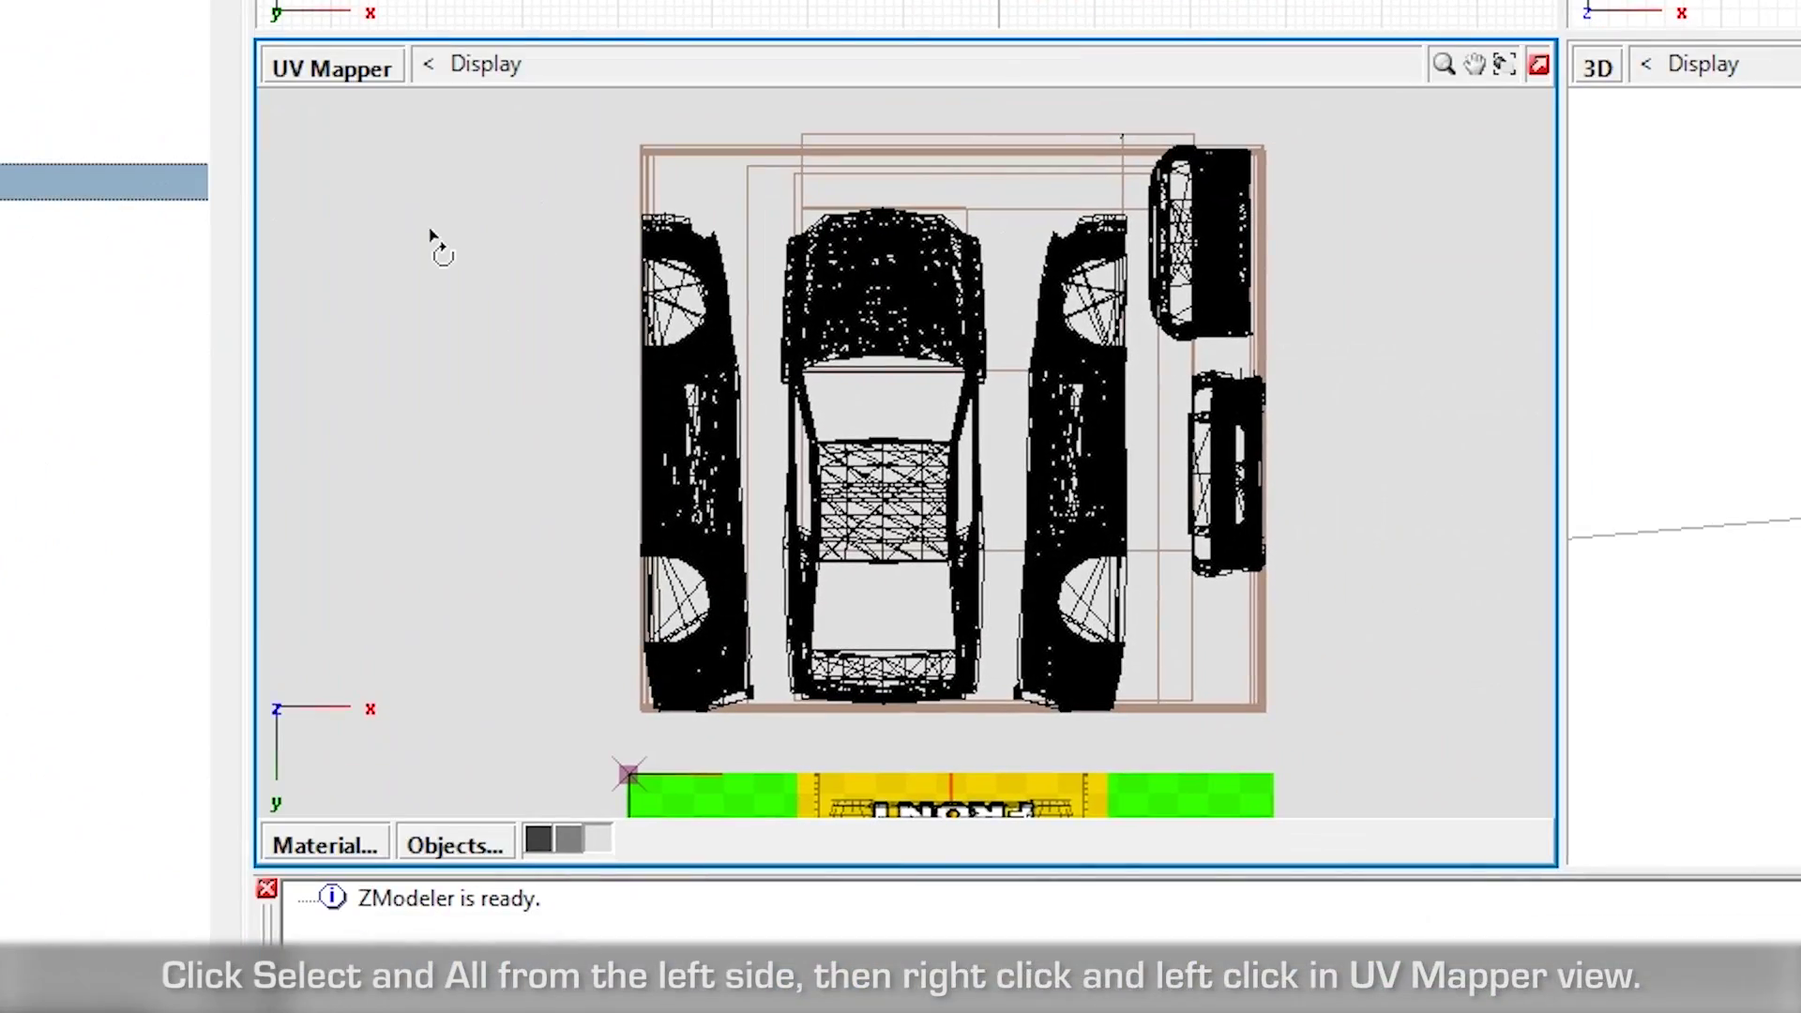
click(1031, 866)
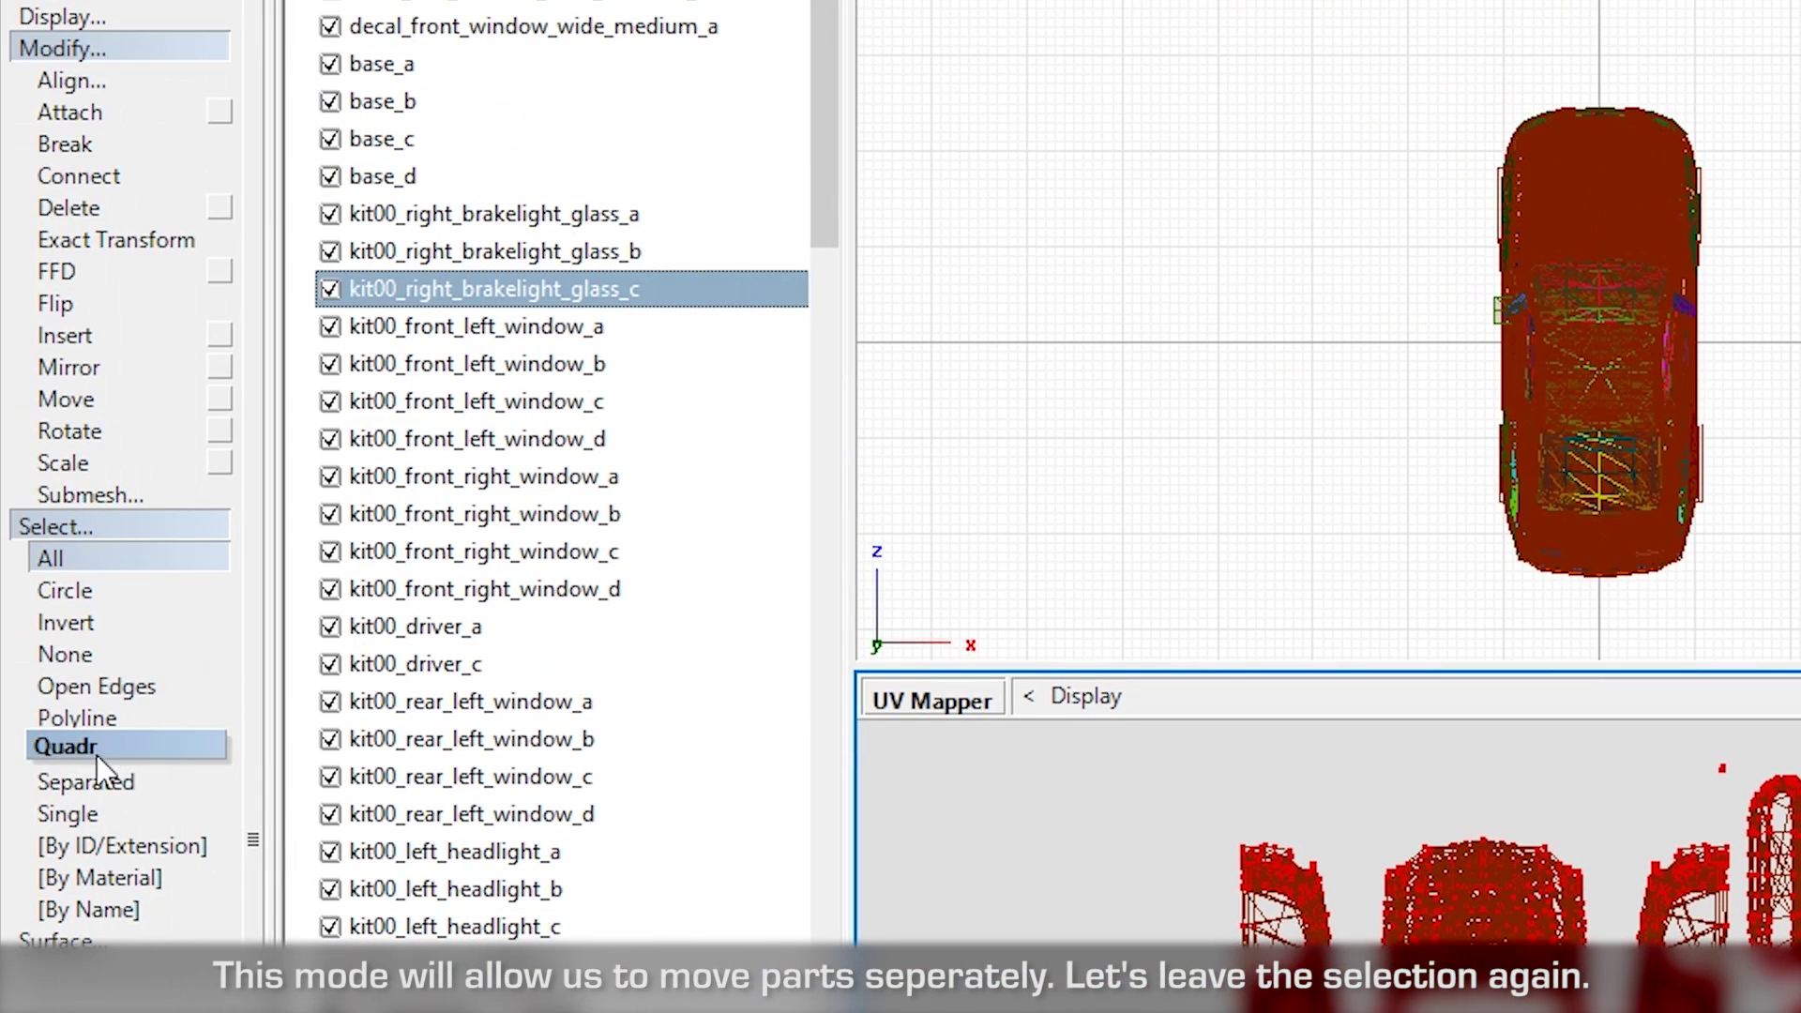
- Clear the current selection and box-select only the two side pieces and the top piece of the mapping using Quadr
click(100, 656)
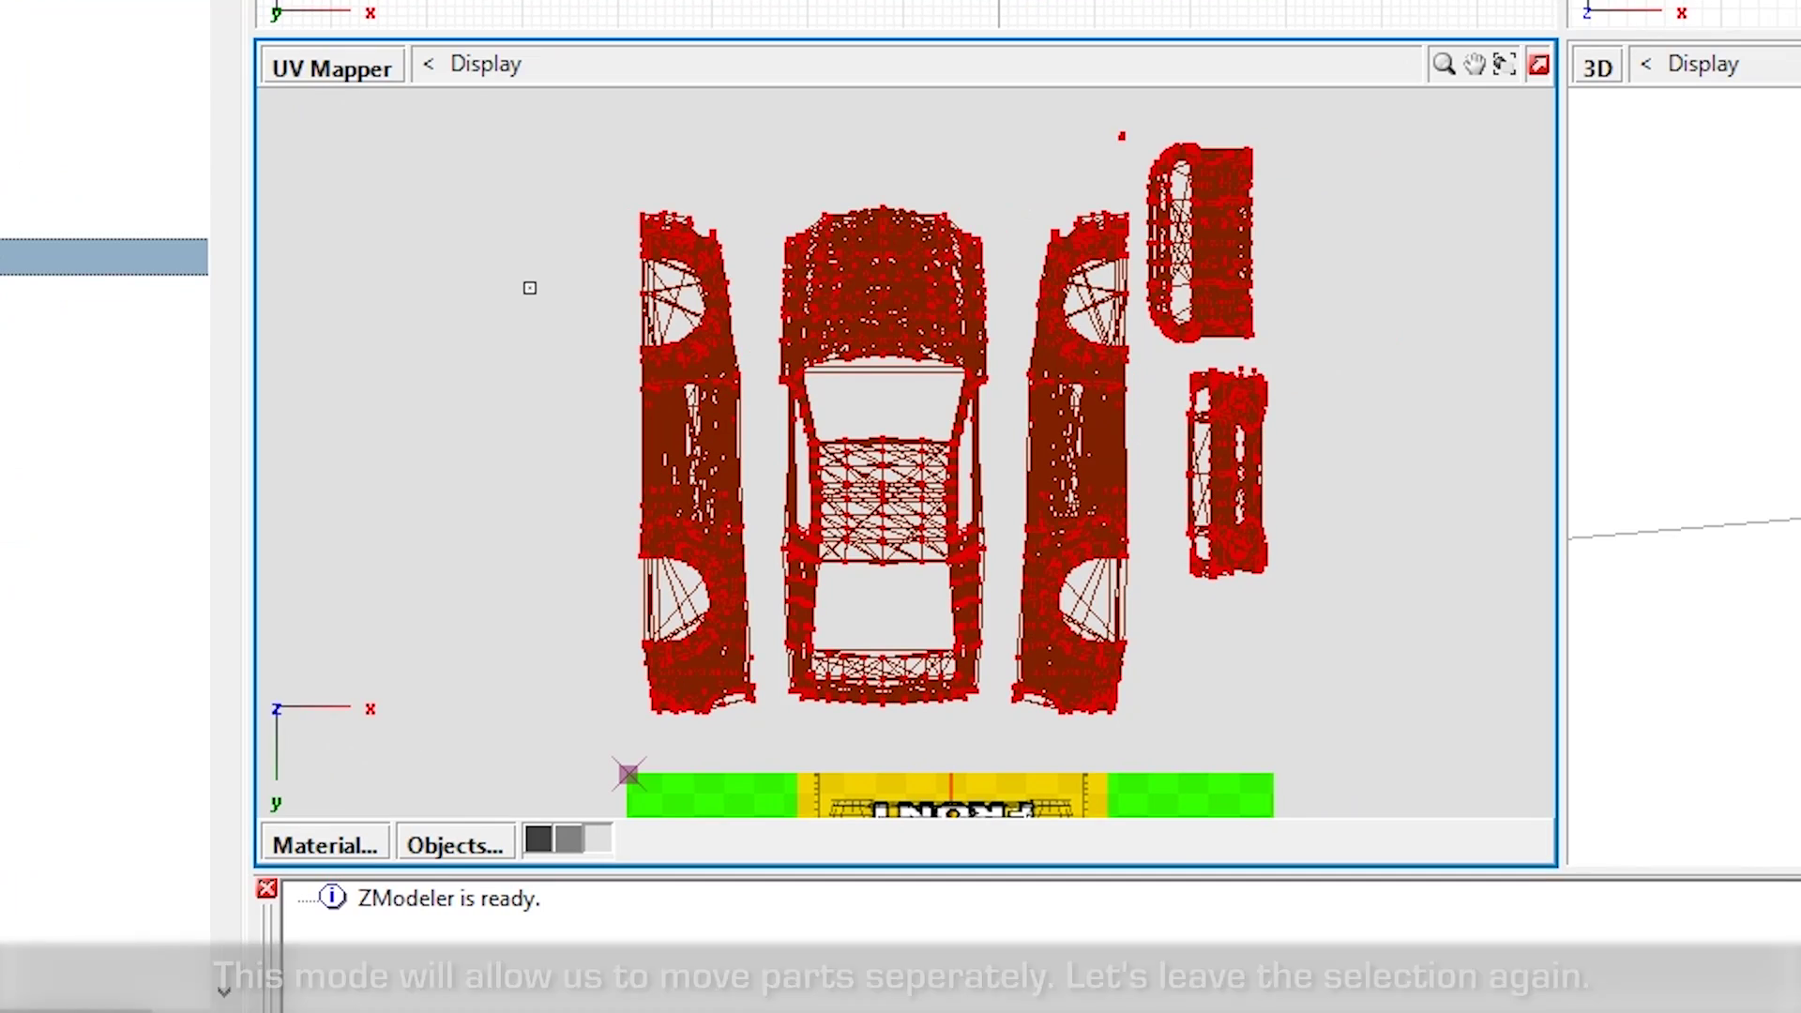
click(1132, 921)
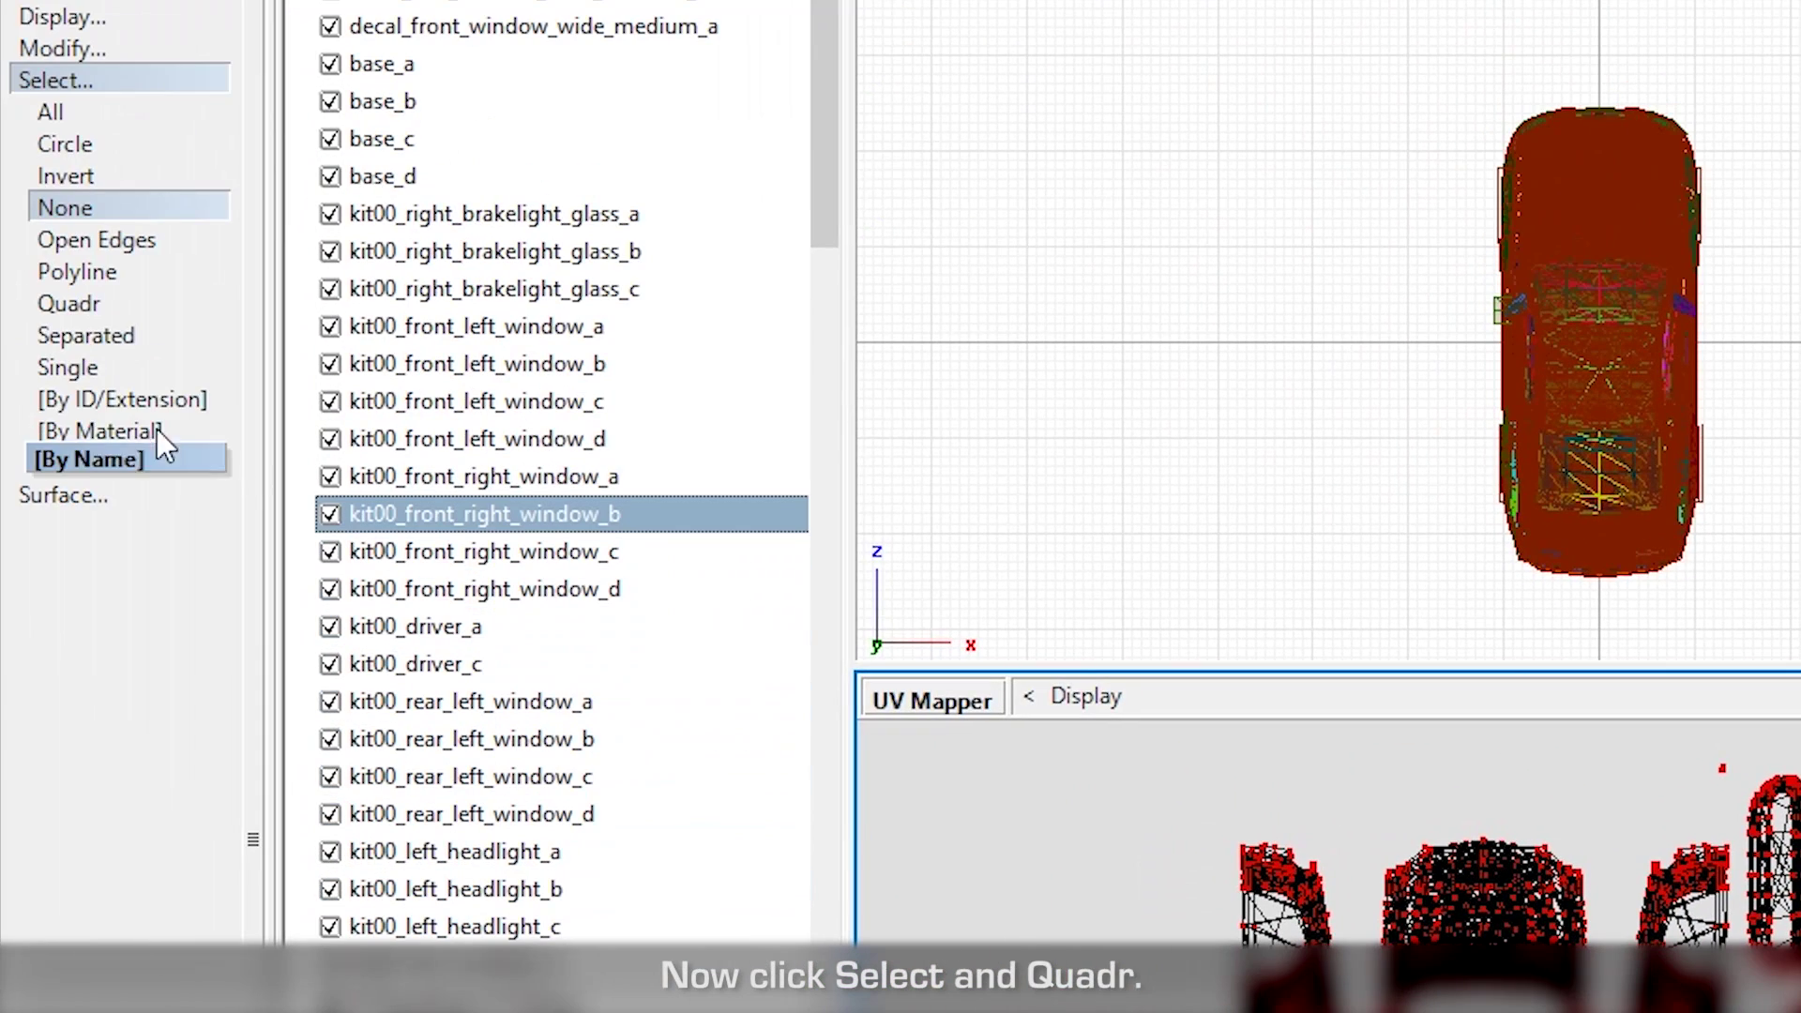
click(68, 303)
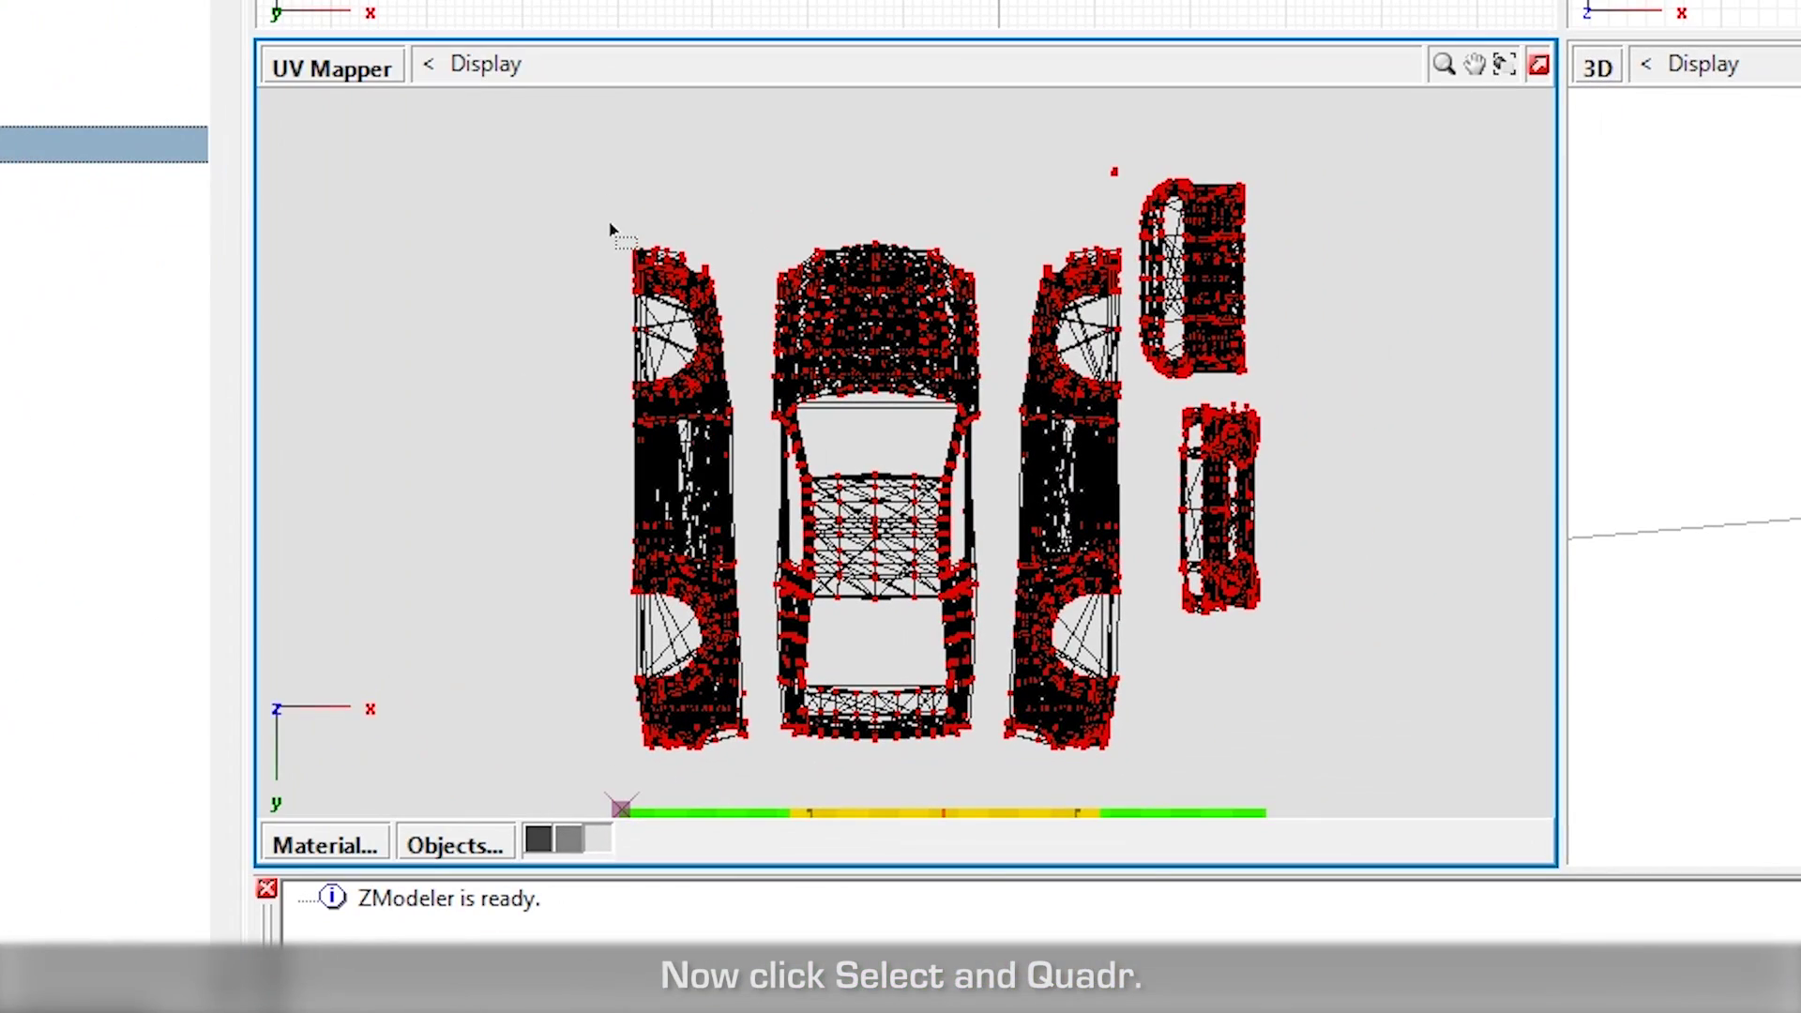
right_drag(610, 228, 1135, 783)
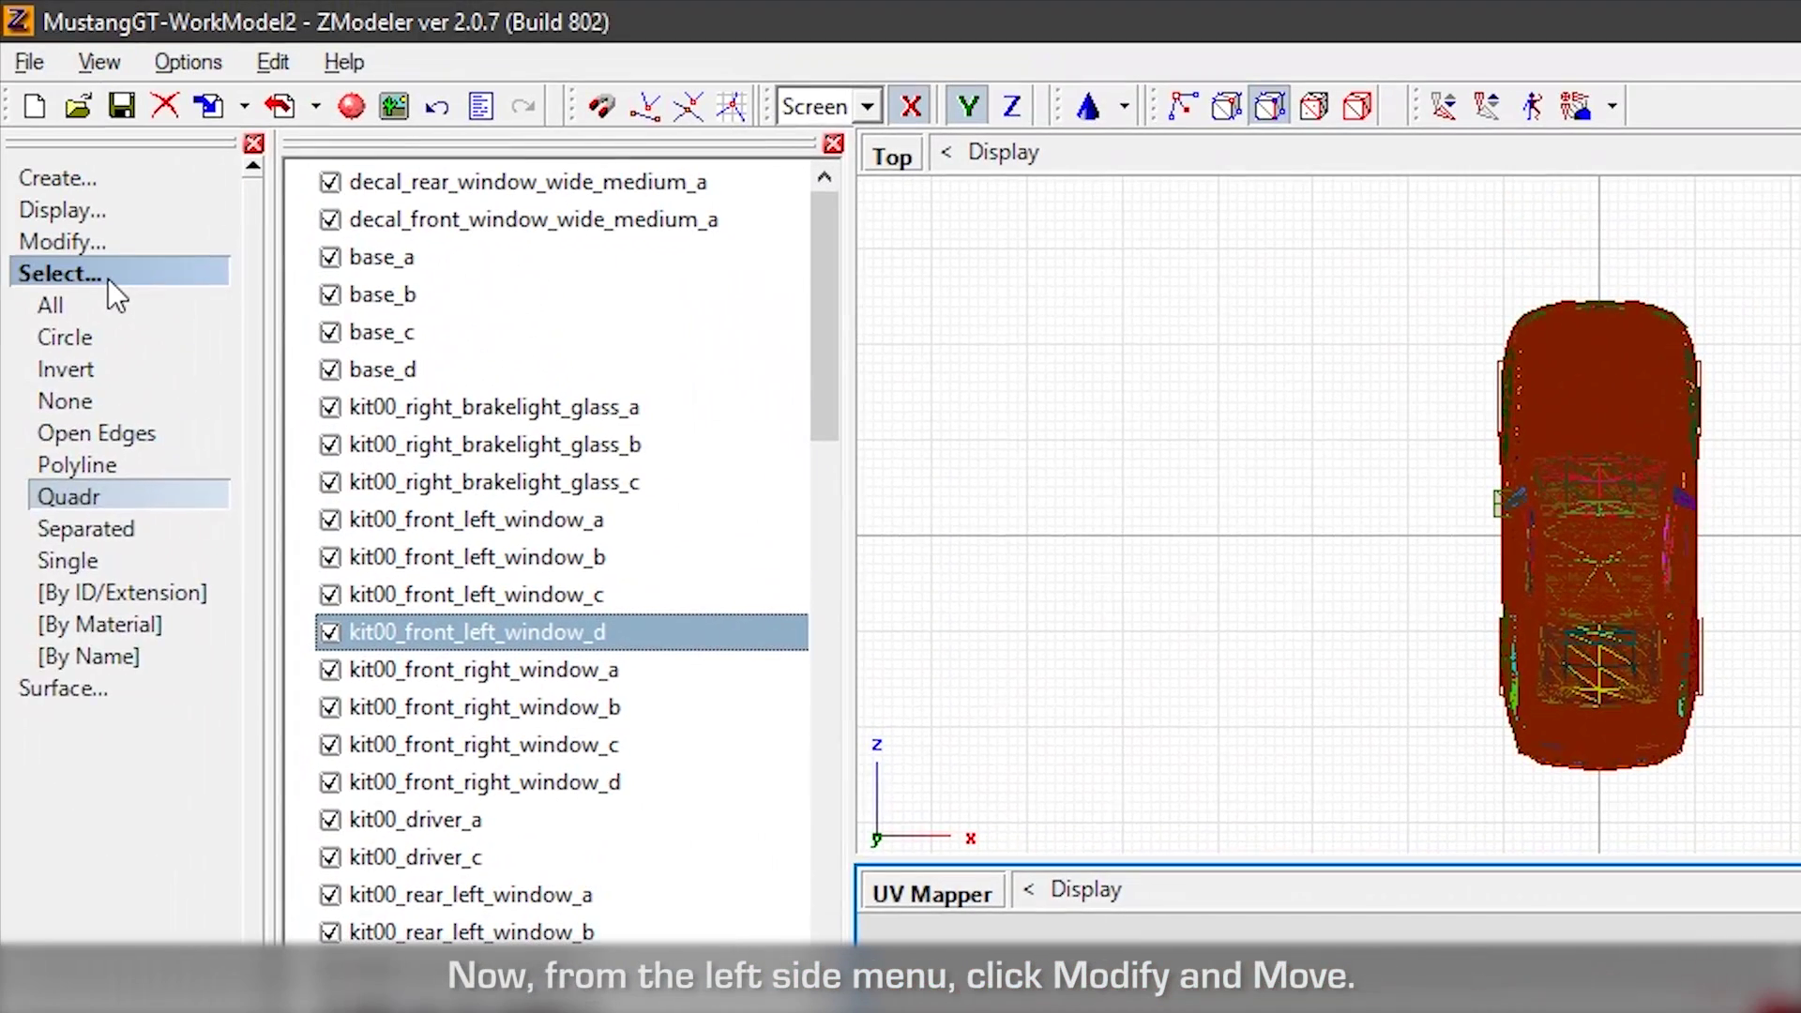
- Move the selected side and top pieces down onto the debug texture, with the roof piece over the TOP area
click(109, 276)
click(84, 593)
drag(625, 480, 508, 482)
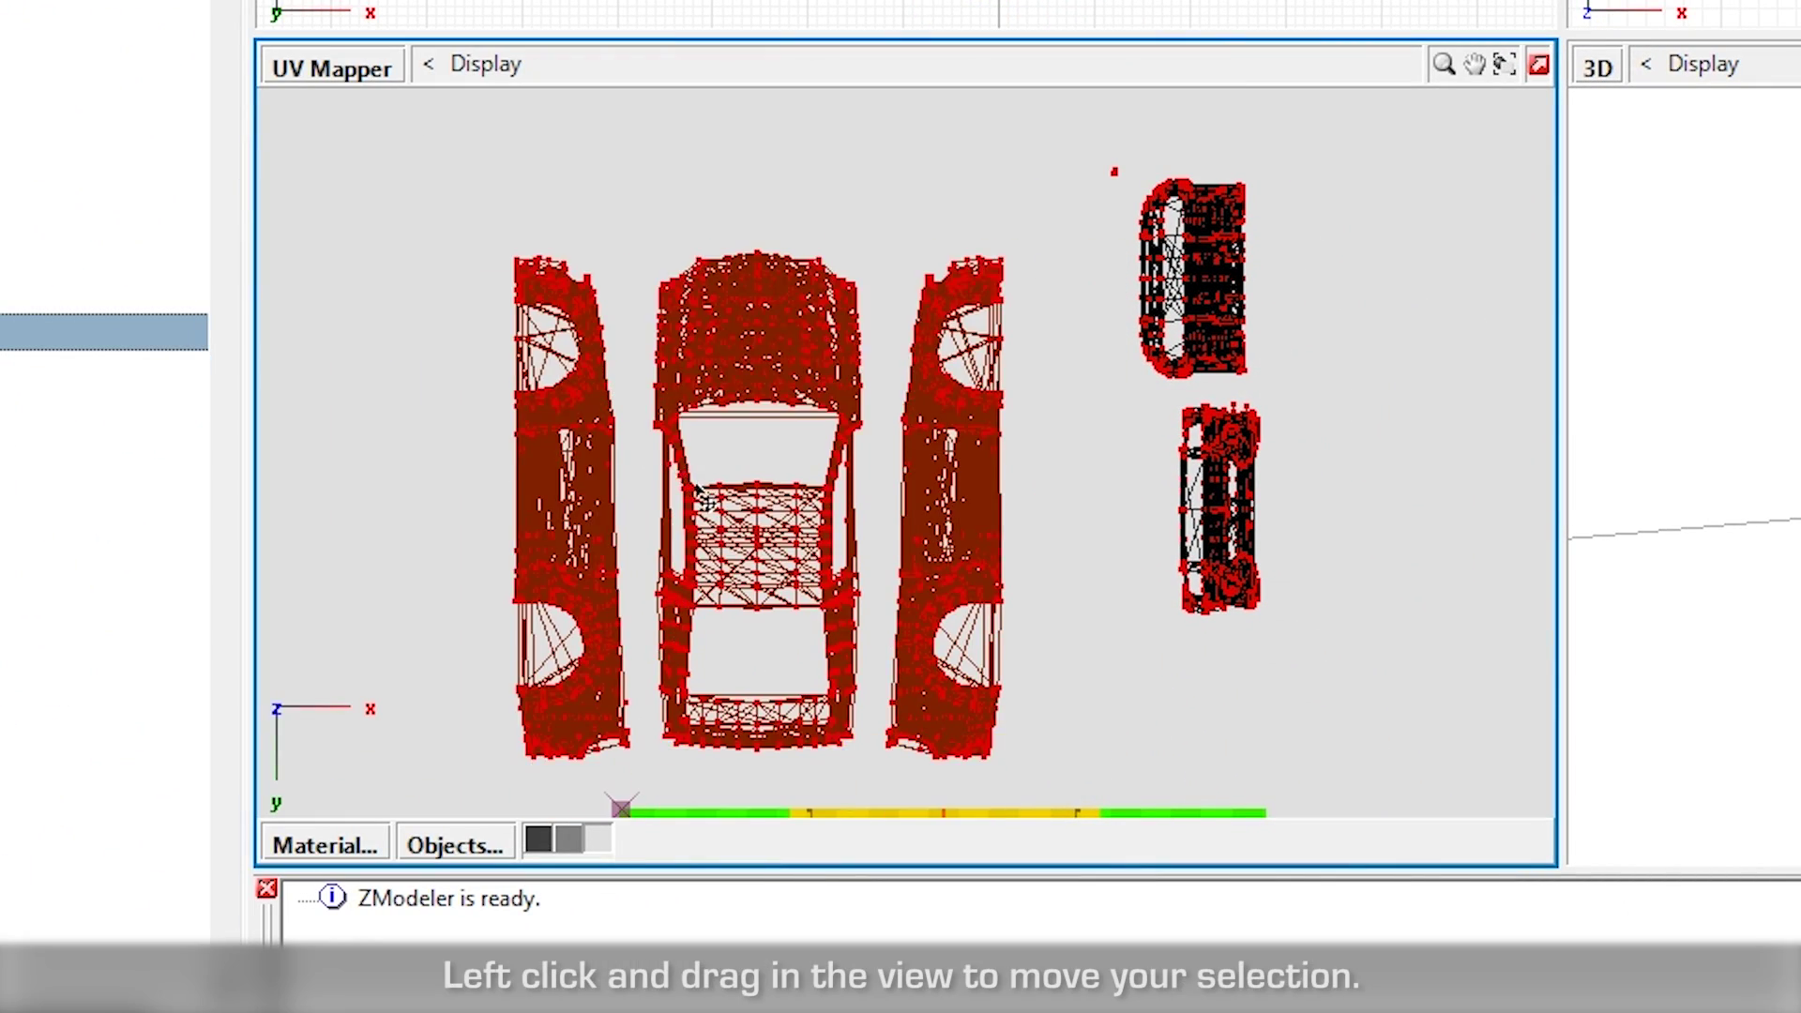
drag(698, 493, 721, 542)
scroll(776, 161, down, 3)
scroll(863, 675, up, 1)
middle_drag(825, 497, 795, 311)
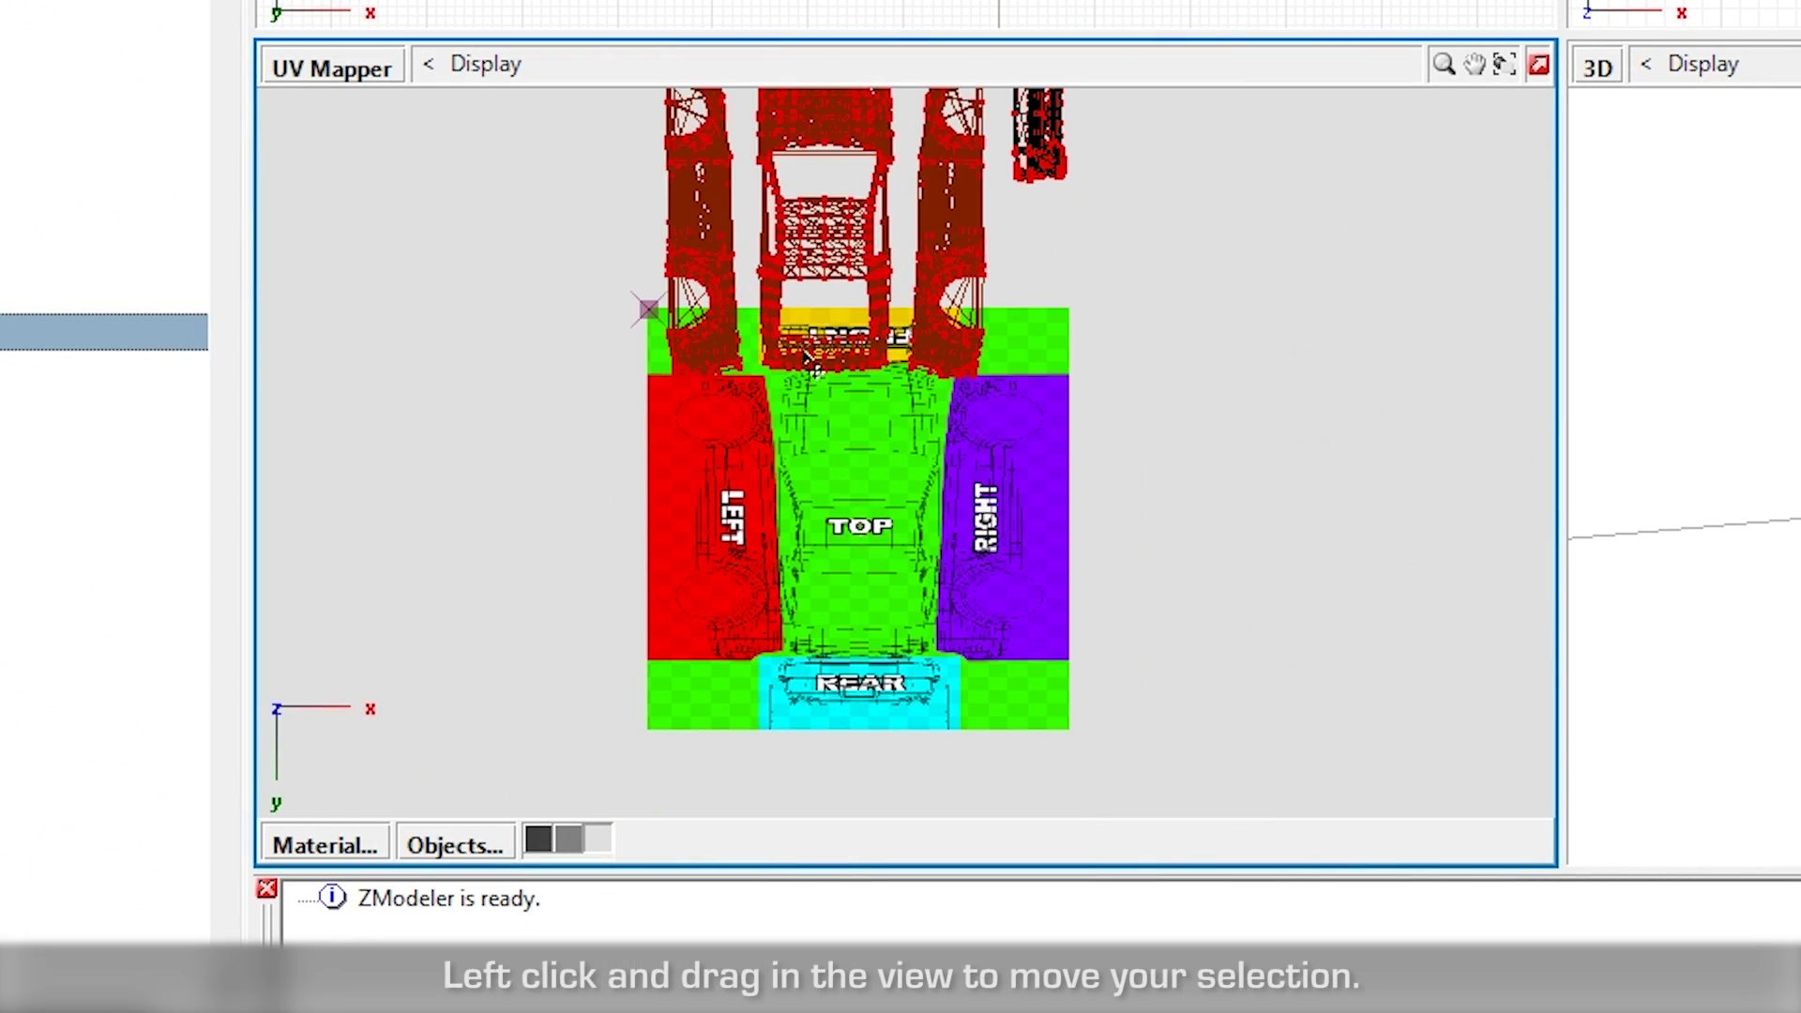
drag(794, 312, 855, 541)
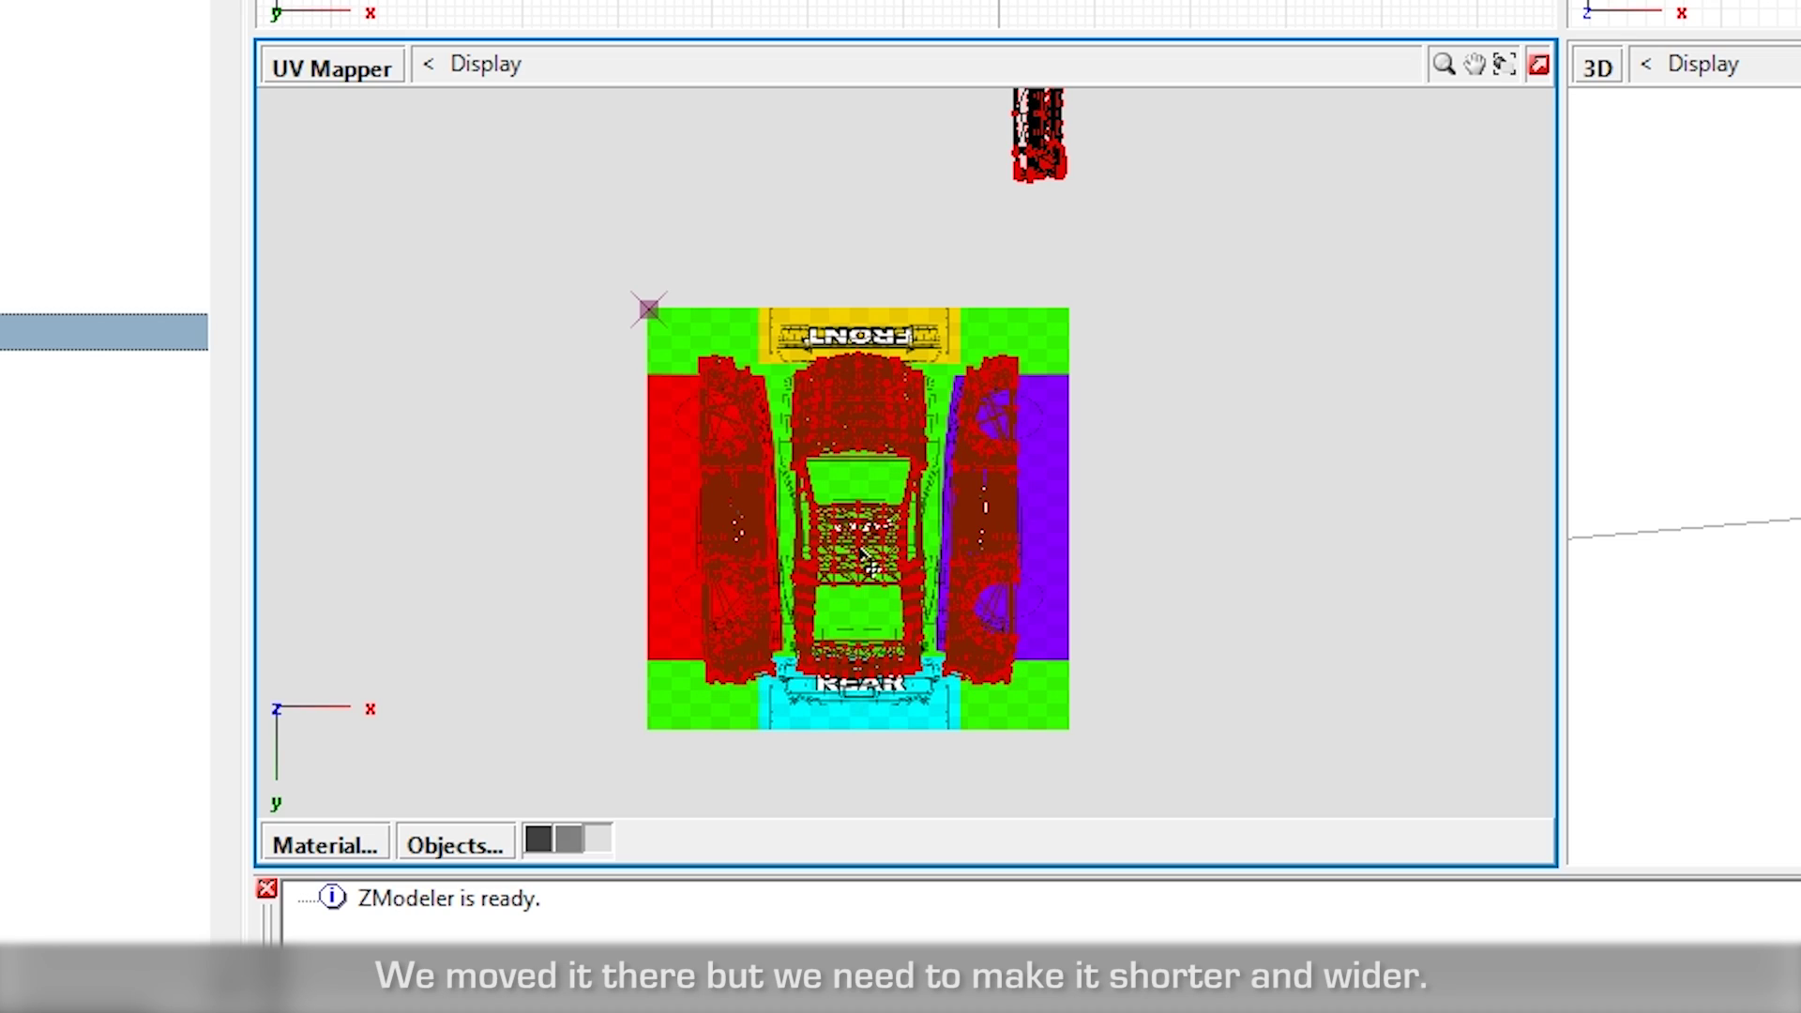
- Scale the selected pieces down slightly and recentre them between the texture's FRONT and REAR areas
scroll(858, 591, up, 3)
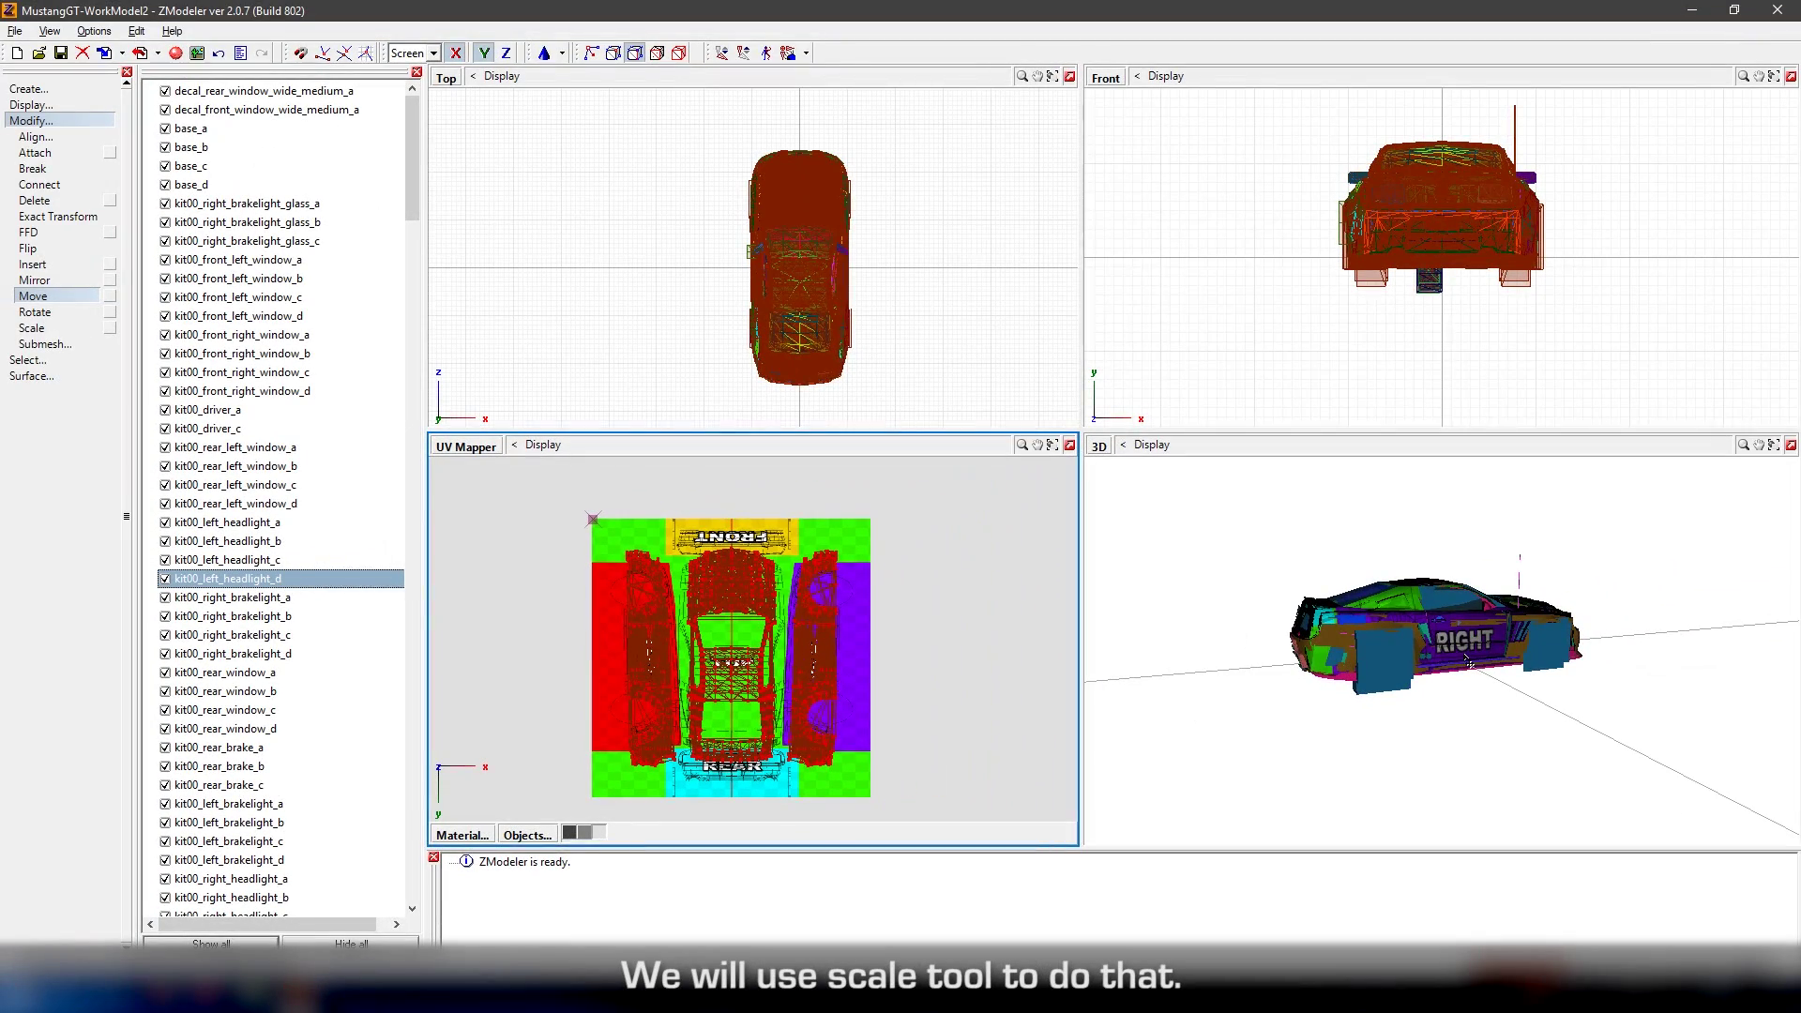
middle_drag(1468, 661, 1254, 661)
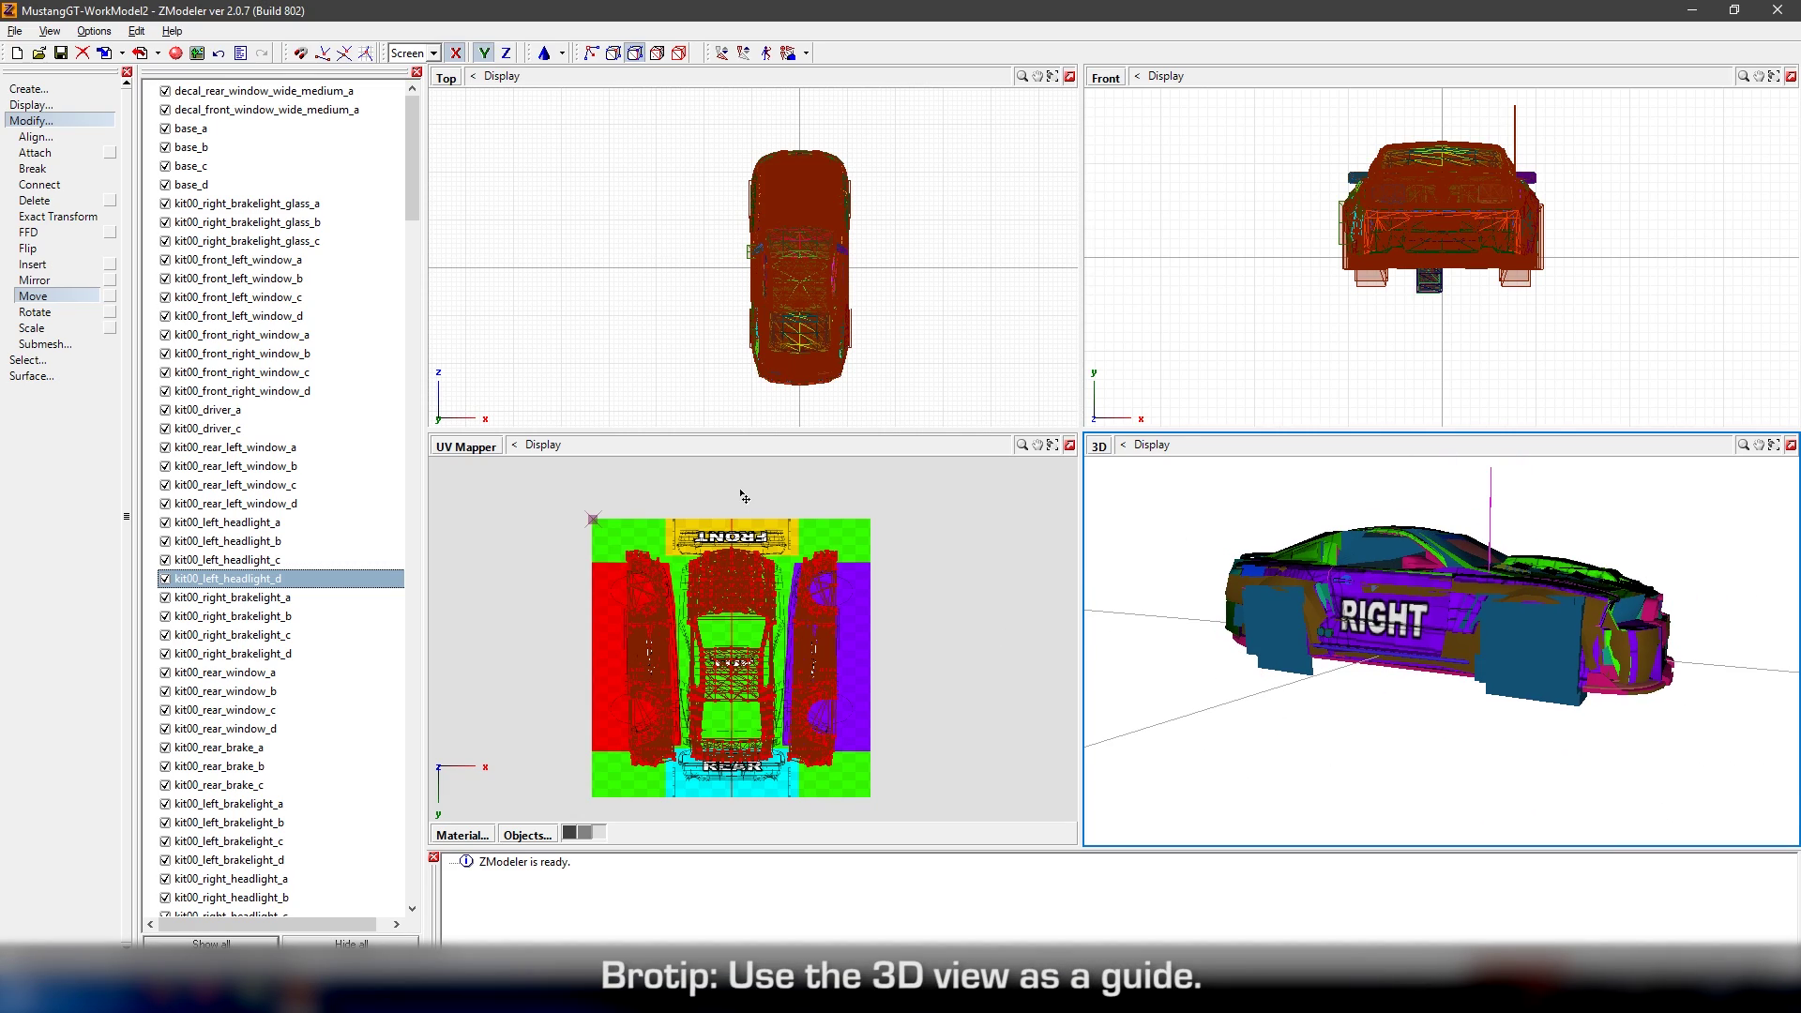
scroll(753, 780, up, 2)
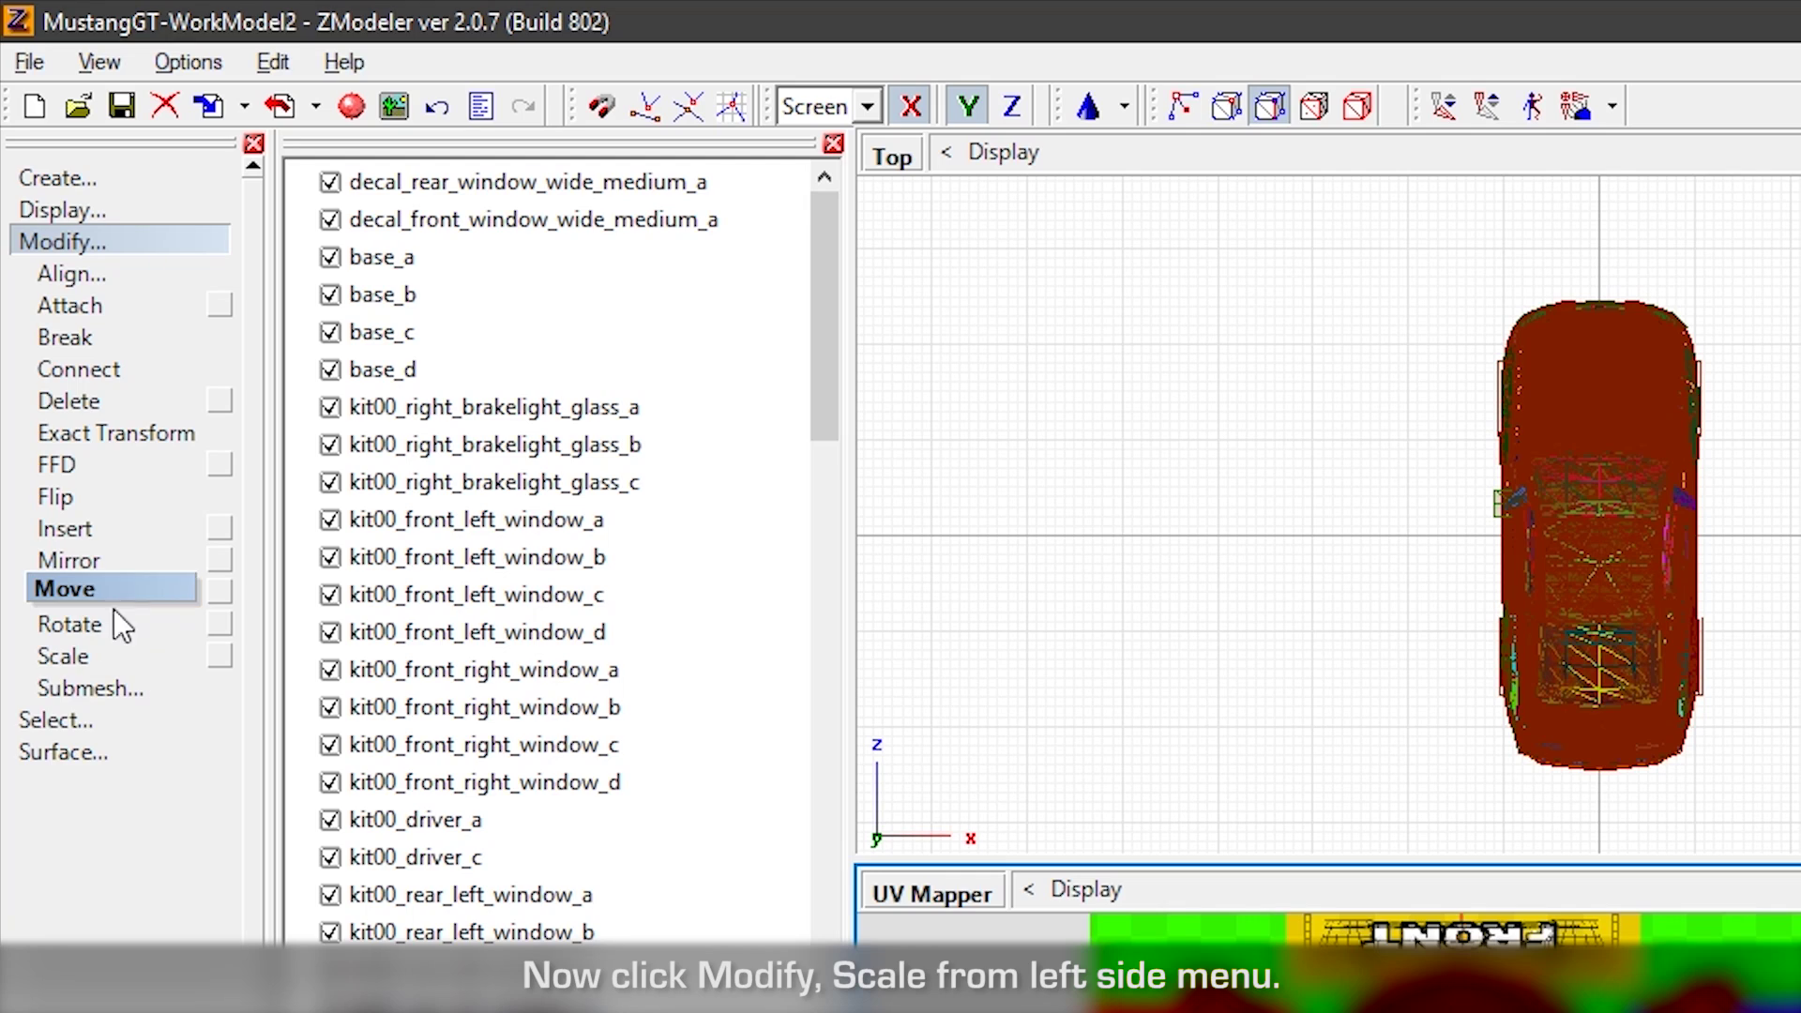
click(219, 655)
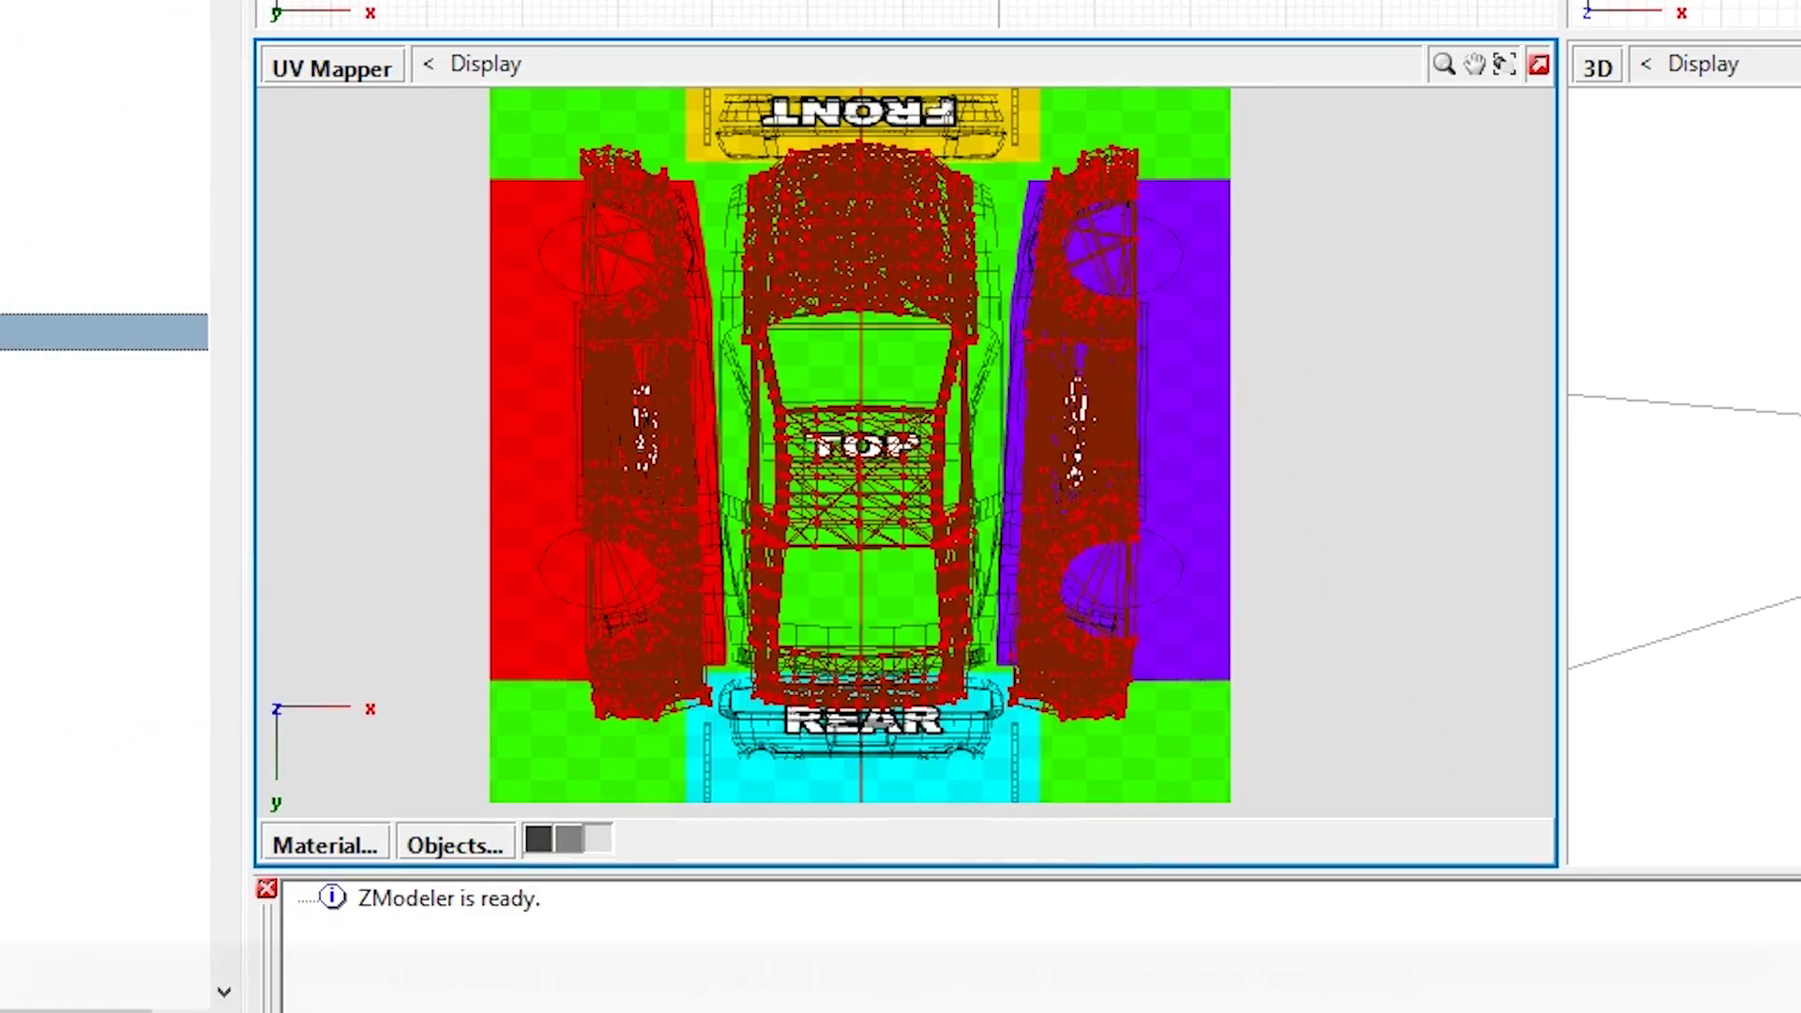
drag(927, 324, 858, 324)
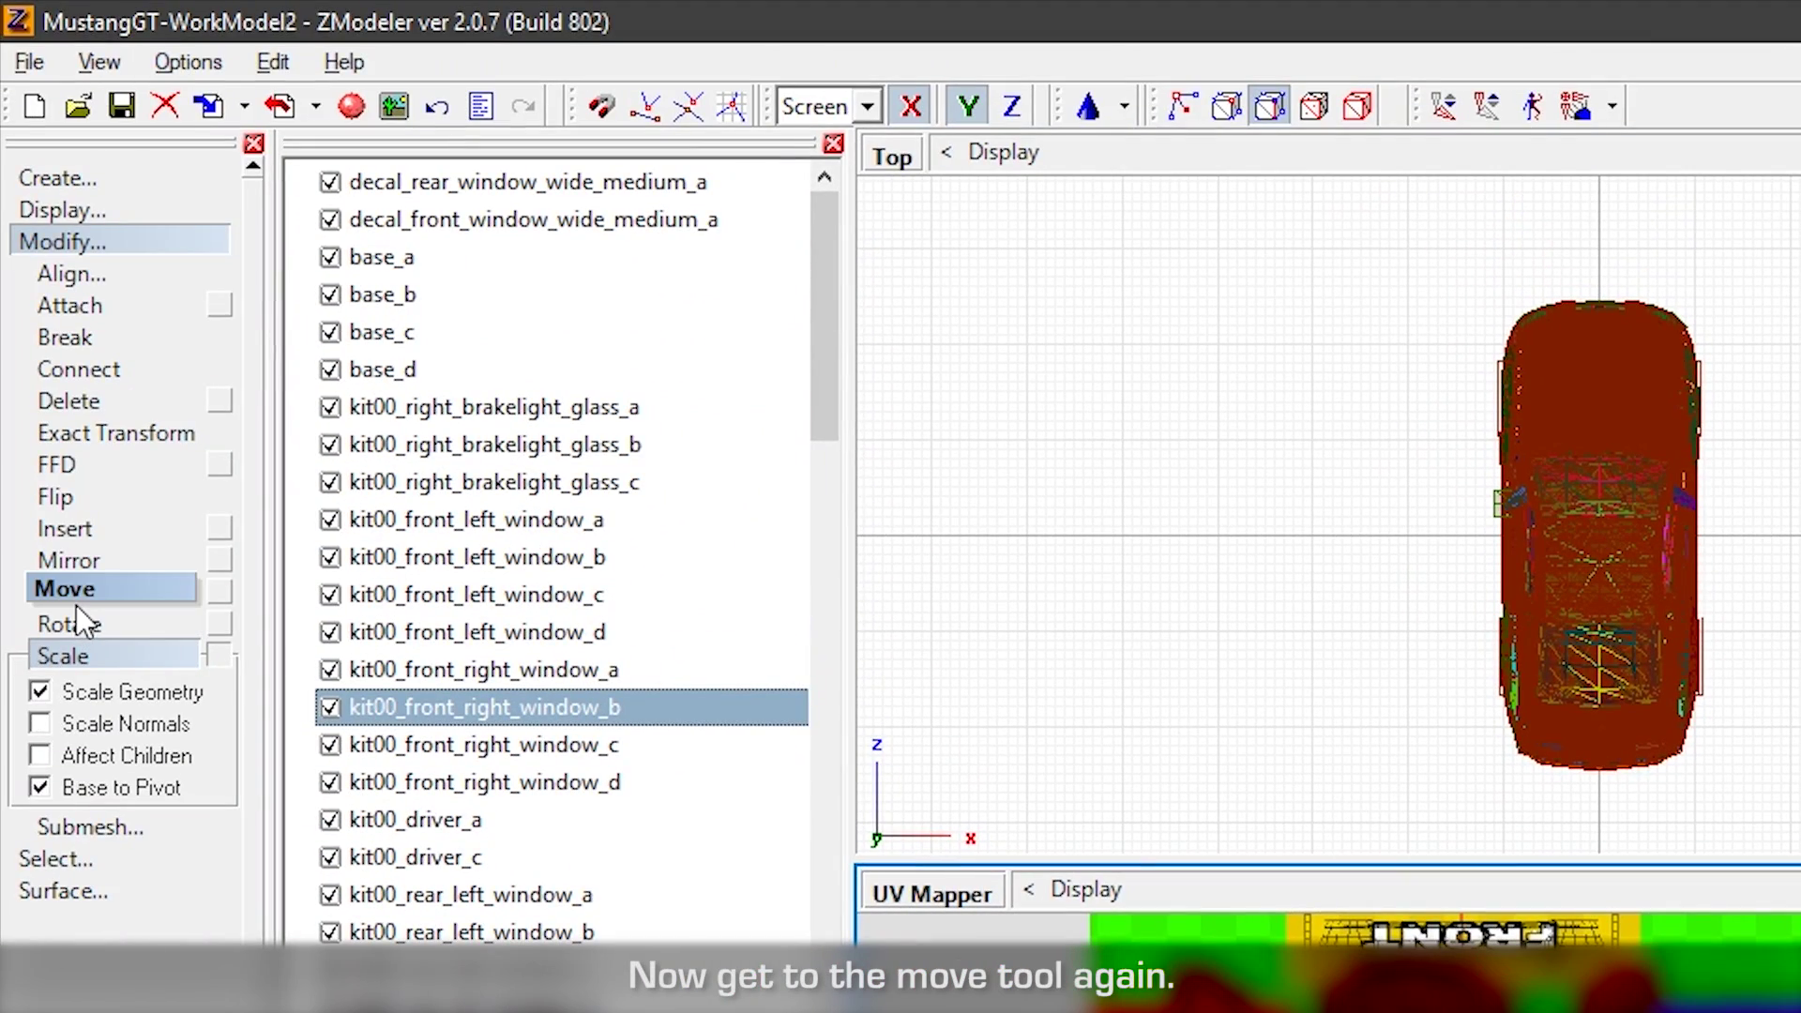
click(66, 589)
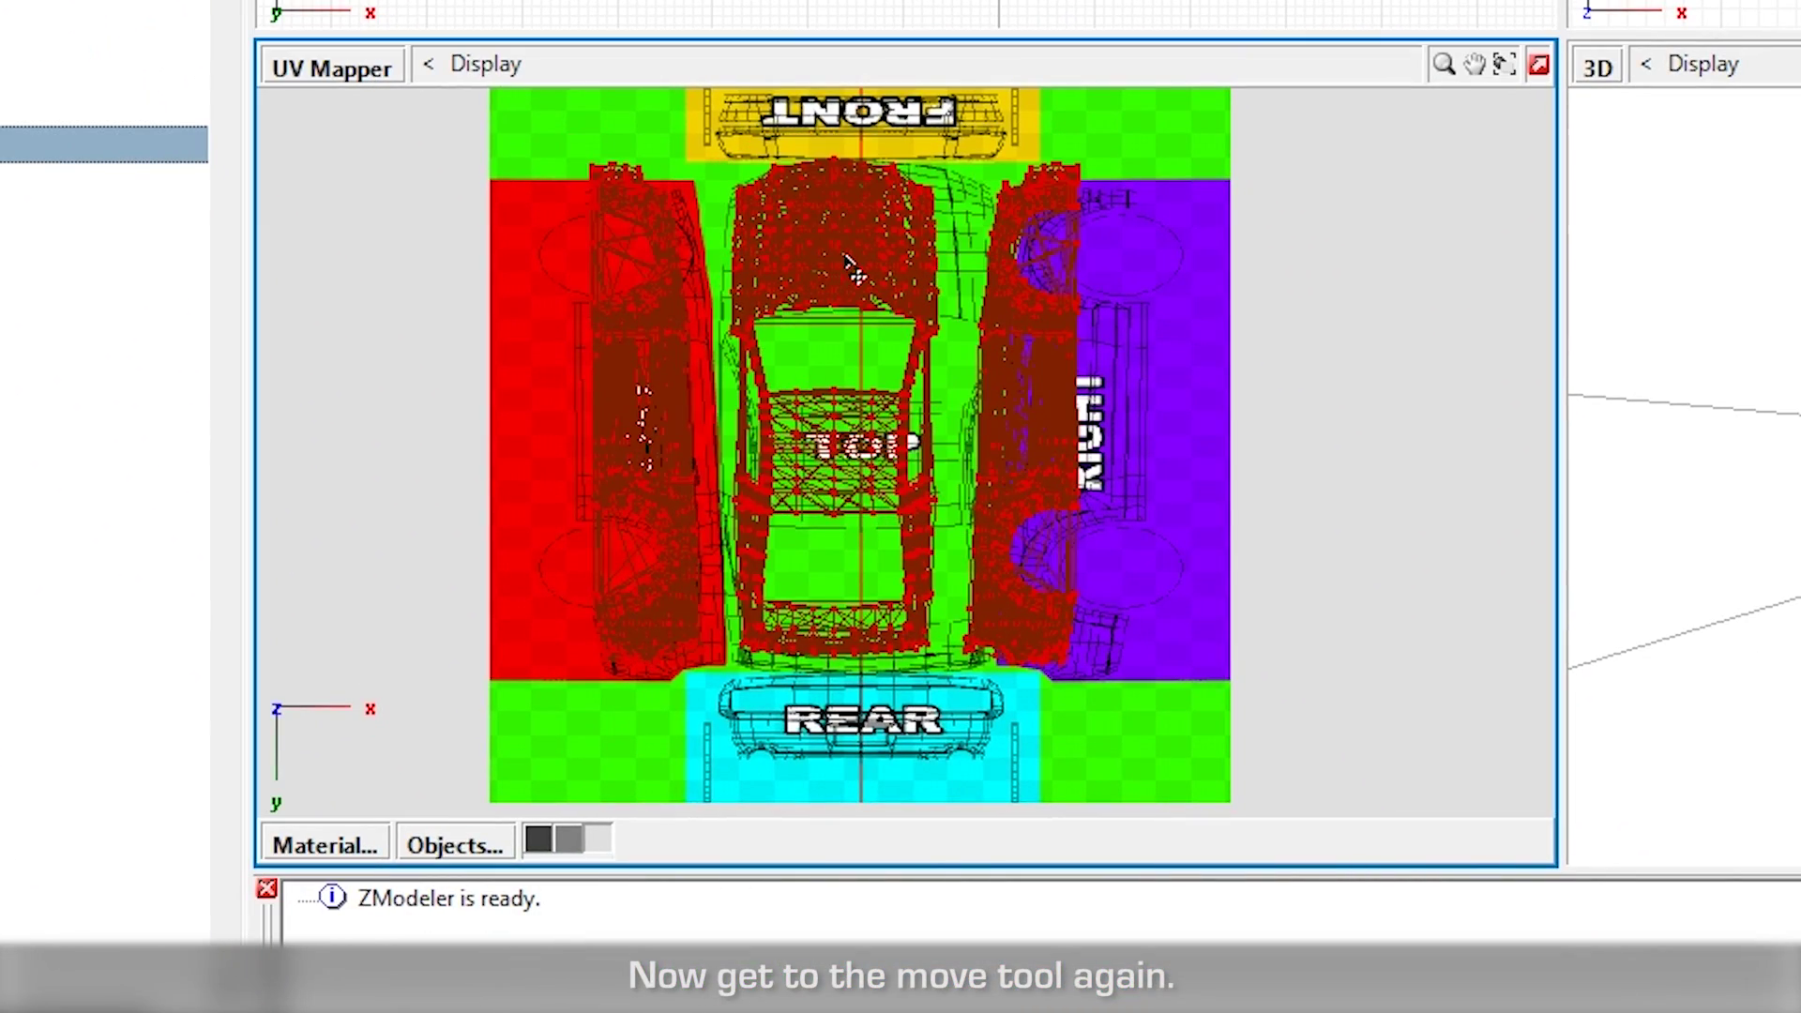
drag(852, 268, 867, 282)
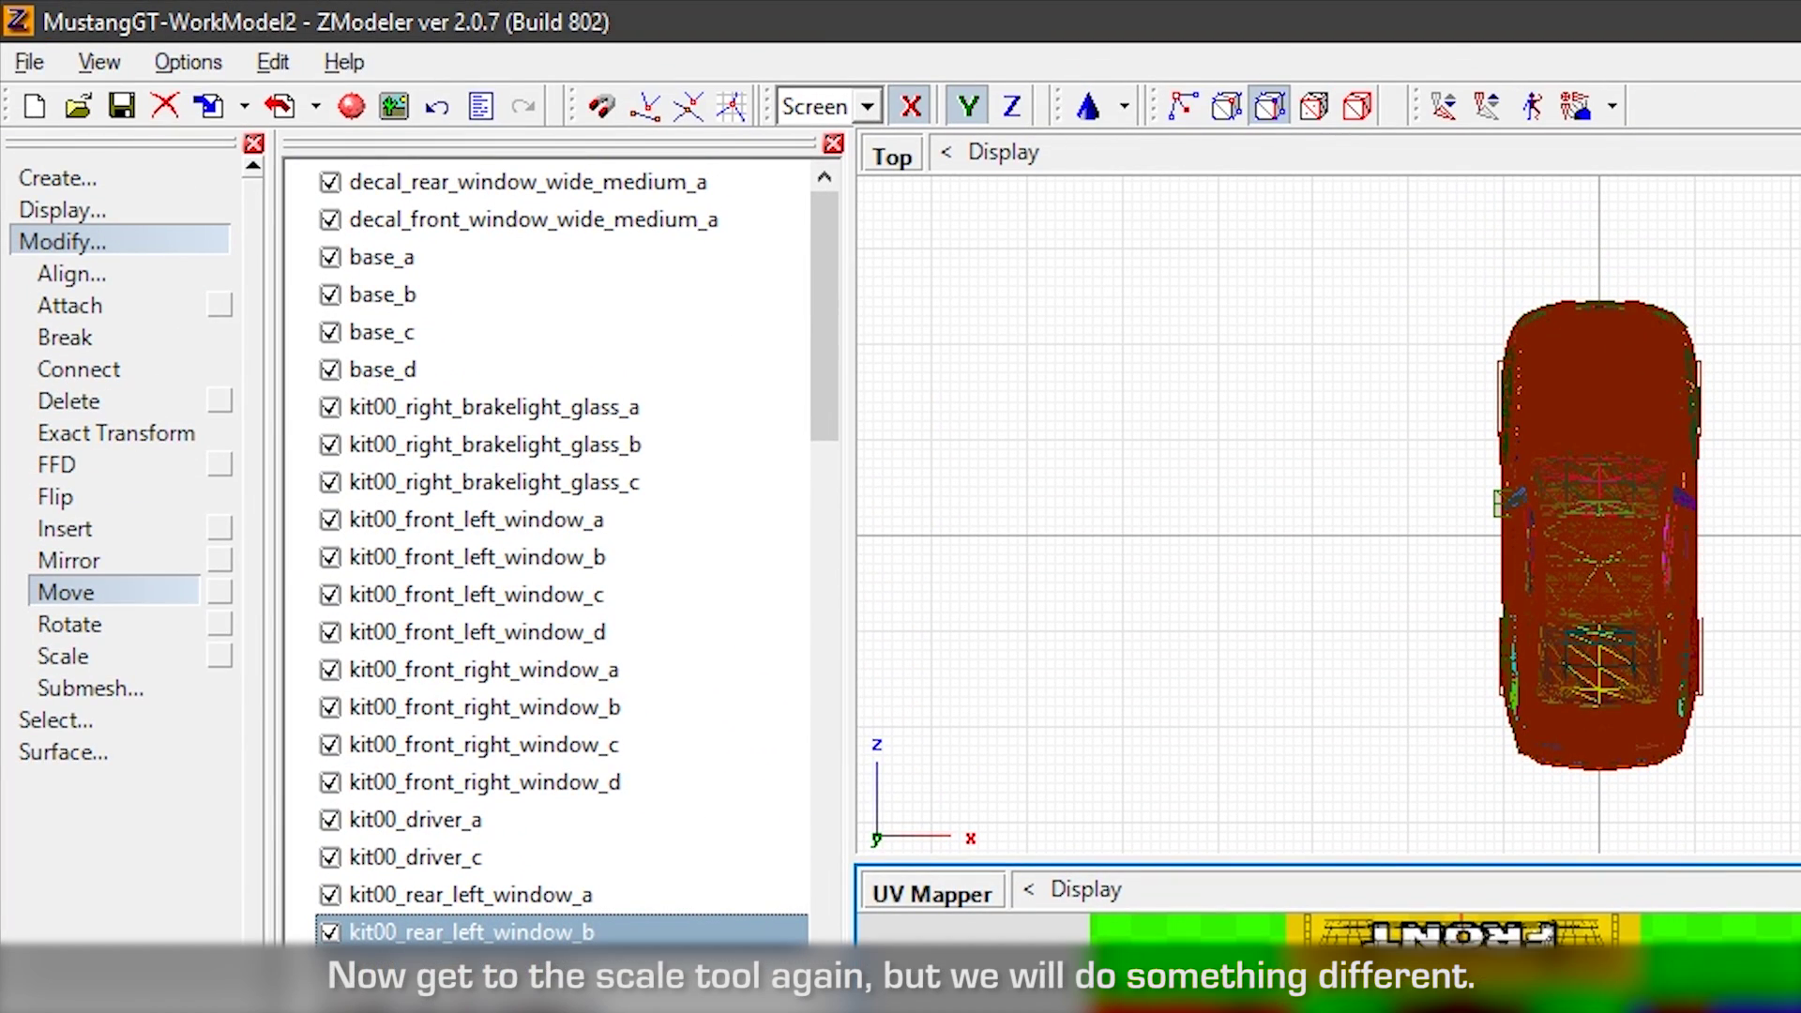
- Widen the selected side and top pieces with the Scale tool and recentre them over the texture's TOP label
click(94, 654)
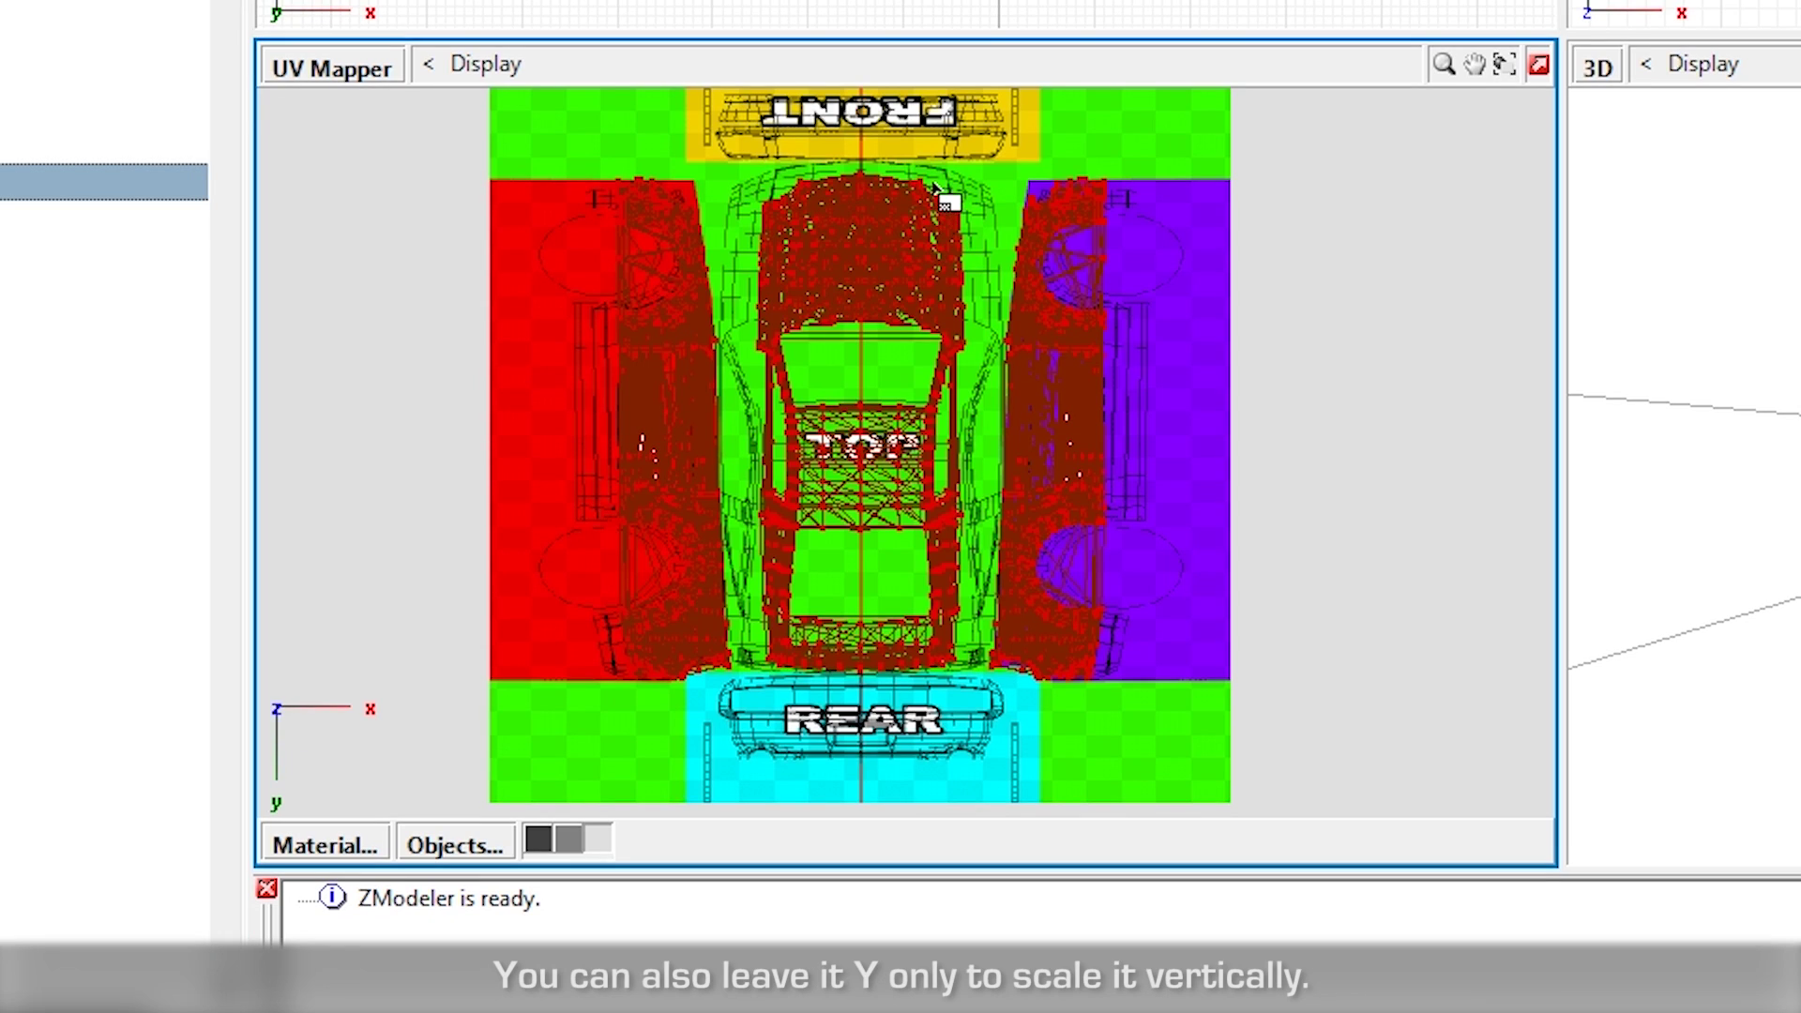
drag(949, 201, 1065, 179)
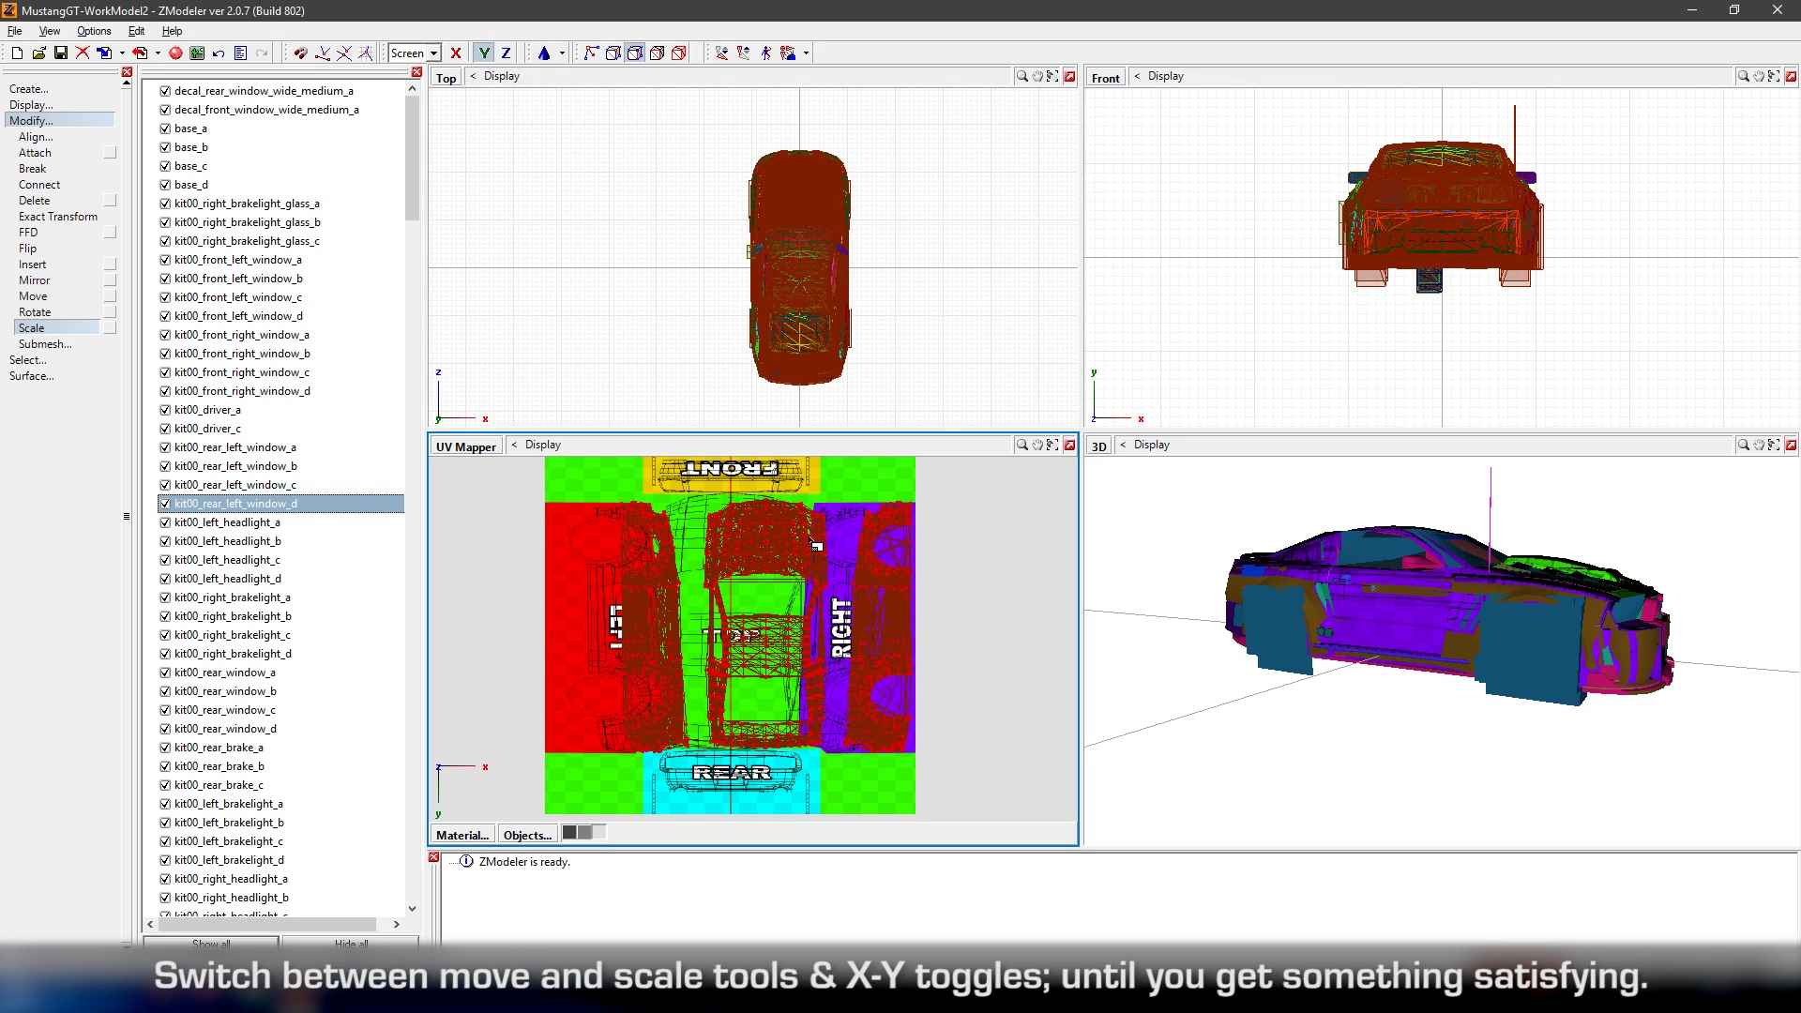
drag(805, 528, 788, 558)
click(34, 296)
click(456, 53)
scroll(740, 555, up, 2)
scroll(750, 581, down, 2)
click(191, 148)
- Adjust the selected pieces' proportions one axis at a time with Scale to match the texture's car outline, and prepare to move them
click(31, 327)
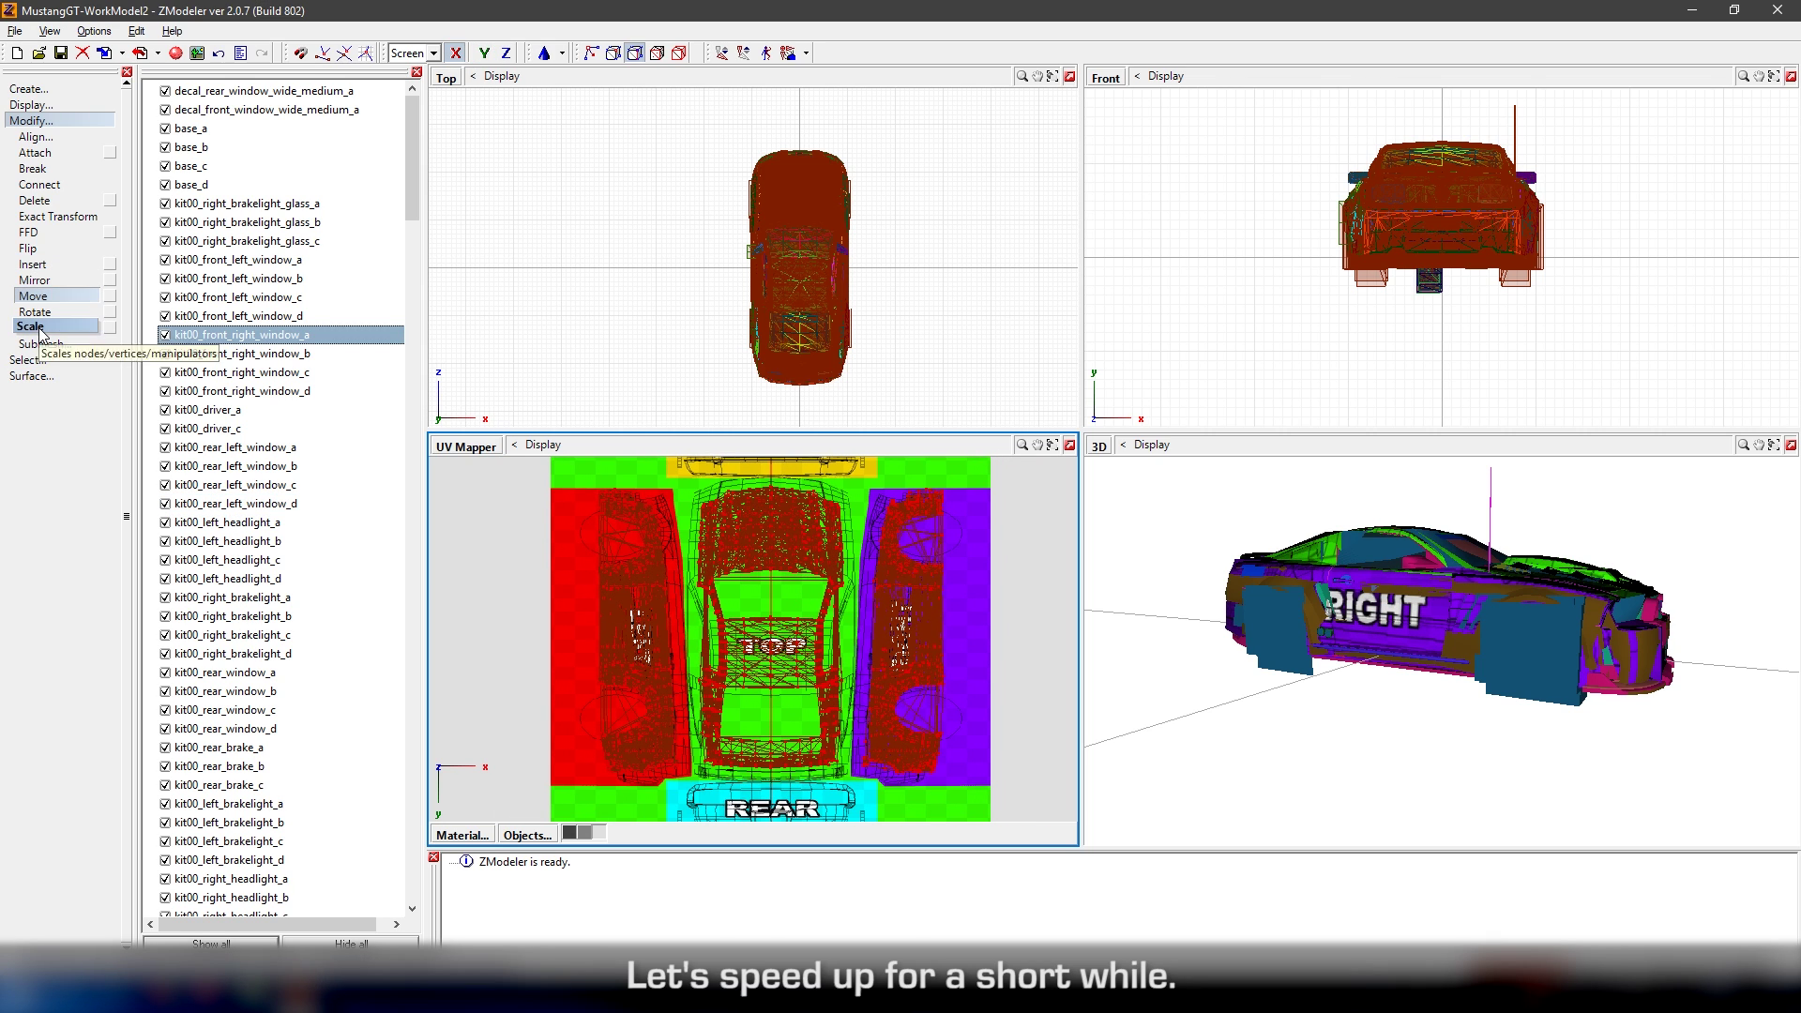
click(484, 53)
mouse_move(770, 657)
mouse_down()
mouse_move(788, 679)
mouse_move(801, 664)
mouse_up()
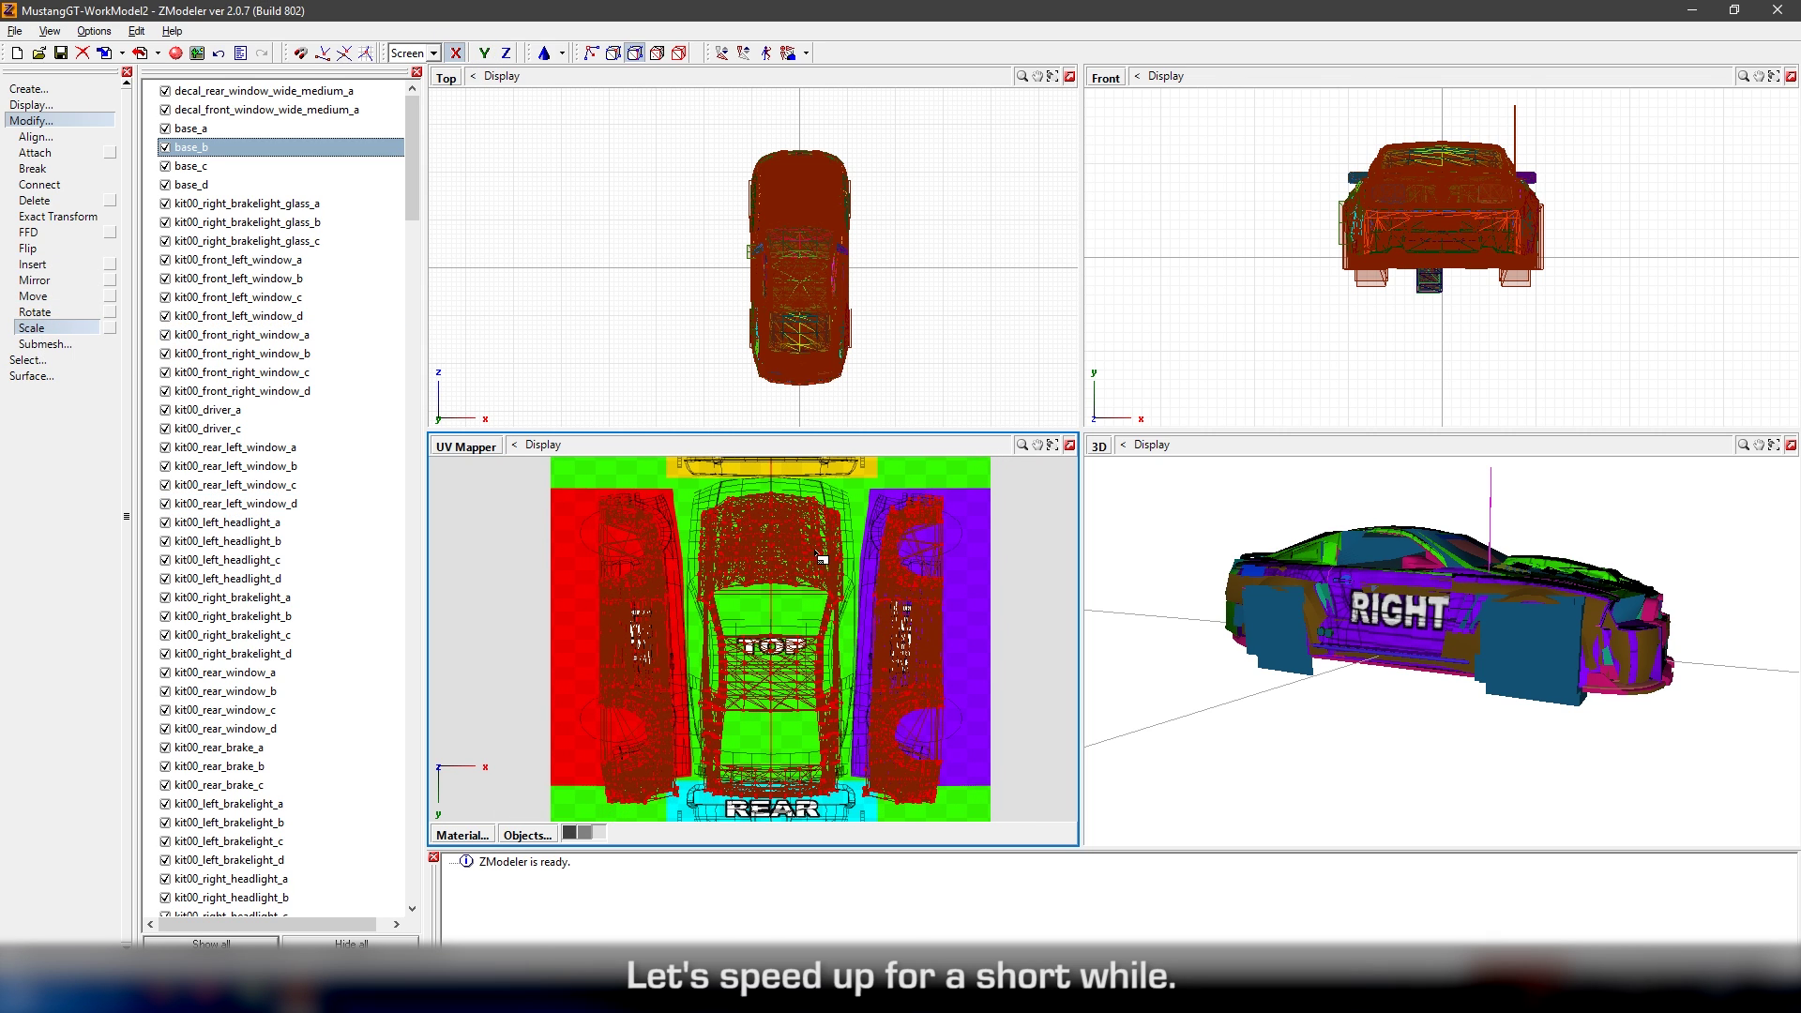
drag(820, 558, 780, 553)
click(34, 296)
scroll(781, 600, up, 4)
scroll(825, 563, down, 3)
scroll(807, 601, up, 4)
scroll(695, 705, down, 6)
- Rescale the selected pieces to fit the TOP outline, shift them slightly into alignment, and check the car's left side in 3D
click(29, 331)
drag(732, 556, 752, 600)
click(33, 297)
scroll(737, 719, up, 5)
scroll(838, 722, down, 3)
scroll(841, 726, up, 2)
scroll(842, 725, down, 2)
scroll(779, 596, up, 4)
scroll(774, 594, up, 1)
drag(753, 603, 757, 604)
scroll(751, 732, down, 7)
middle_drag(1520, 704, 919, 725)
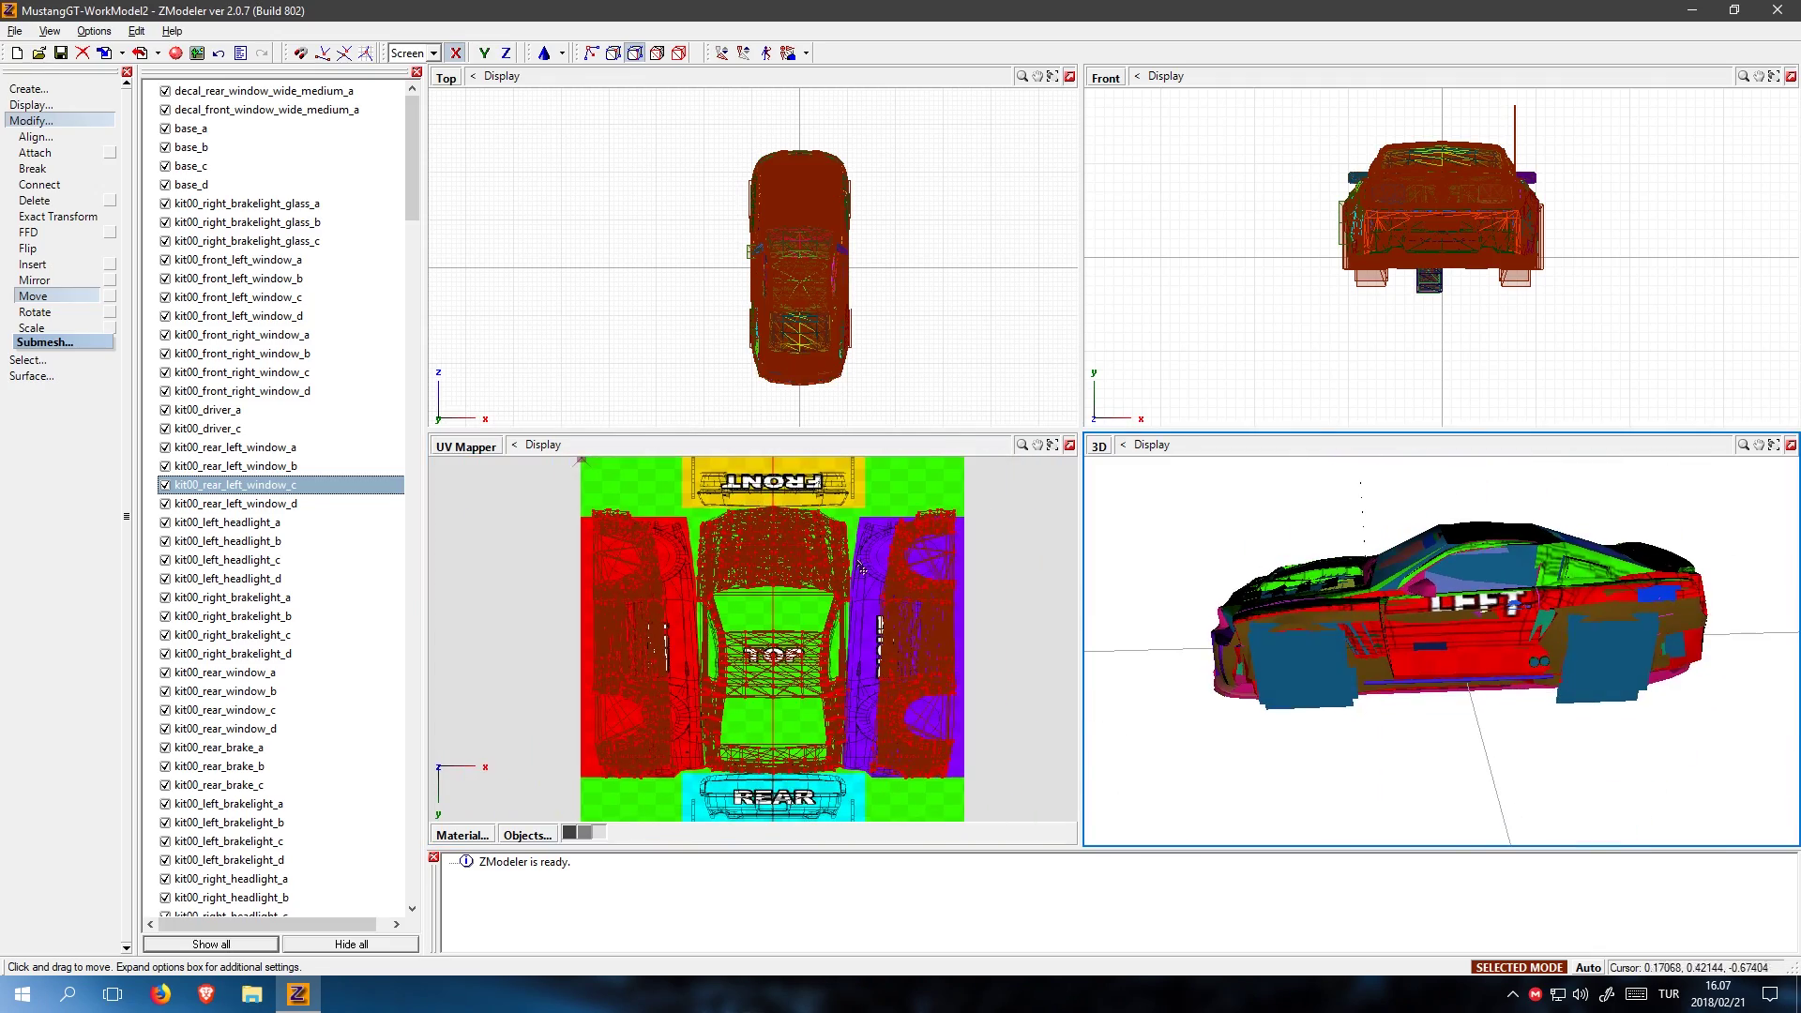
- Clear the selection and box-select only the left side piece of the mapping using Quadr
click(244, 222)
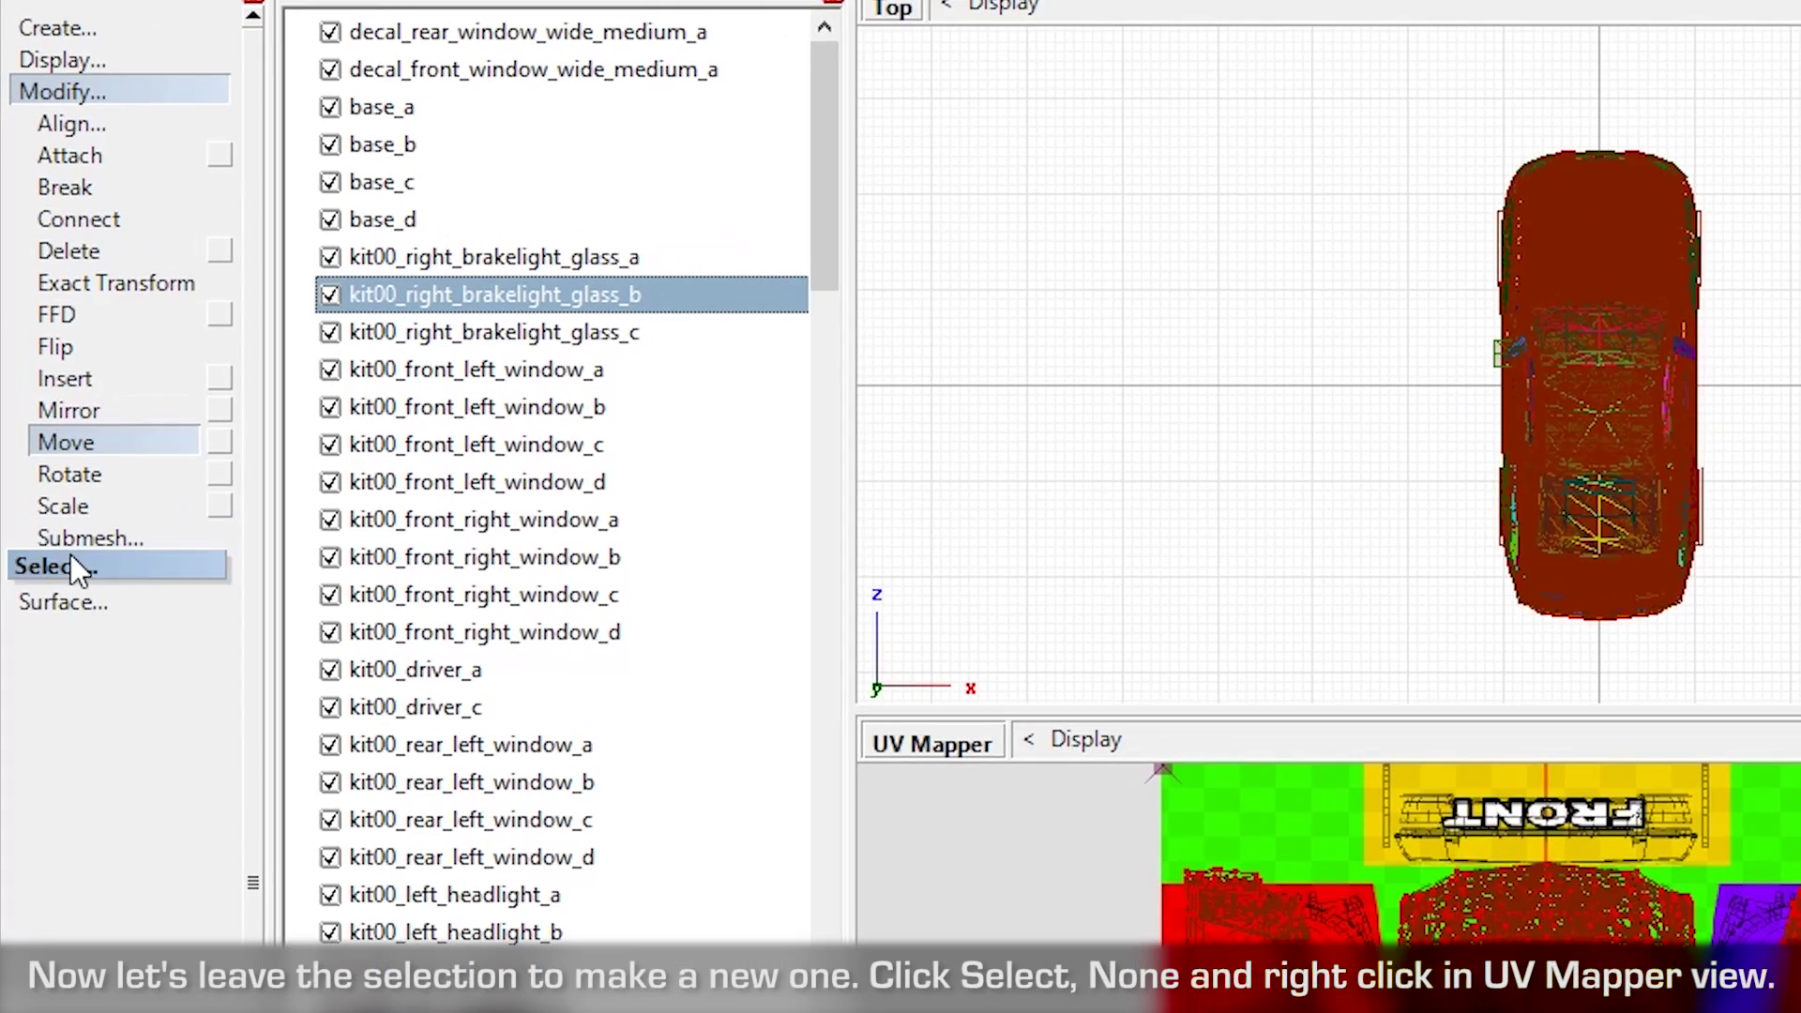
click(29, 360)
click(65, 697)
right_click(1178, 880)
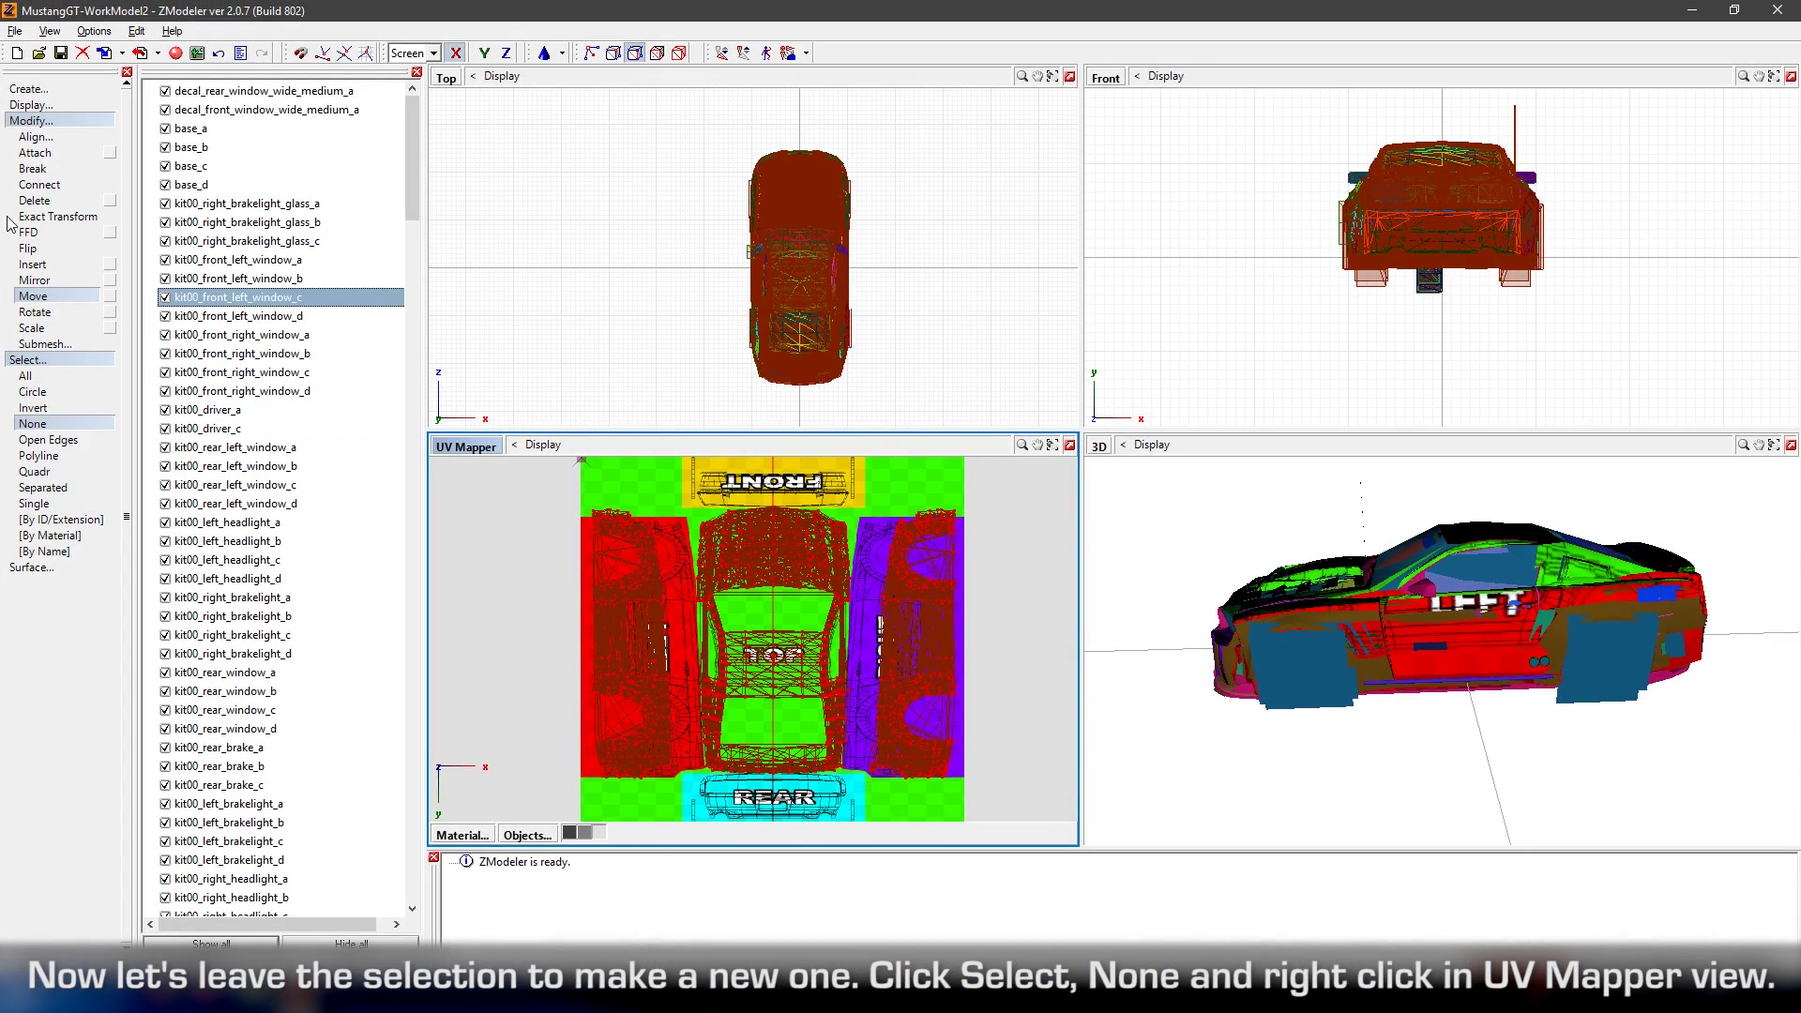
click(31, 327)
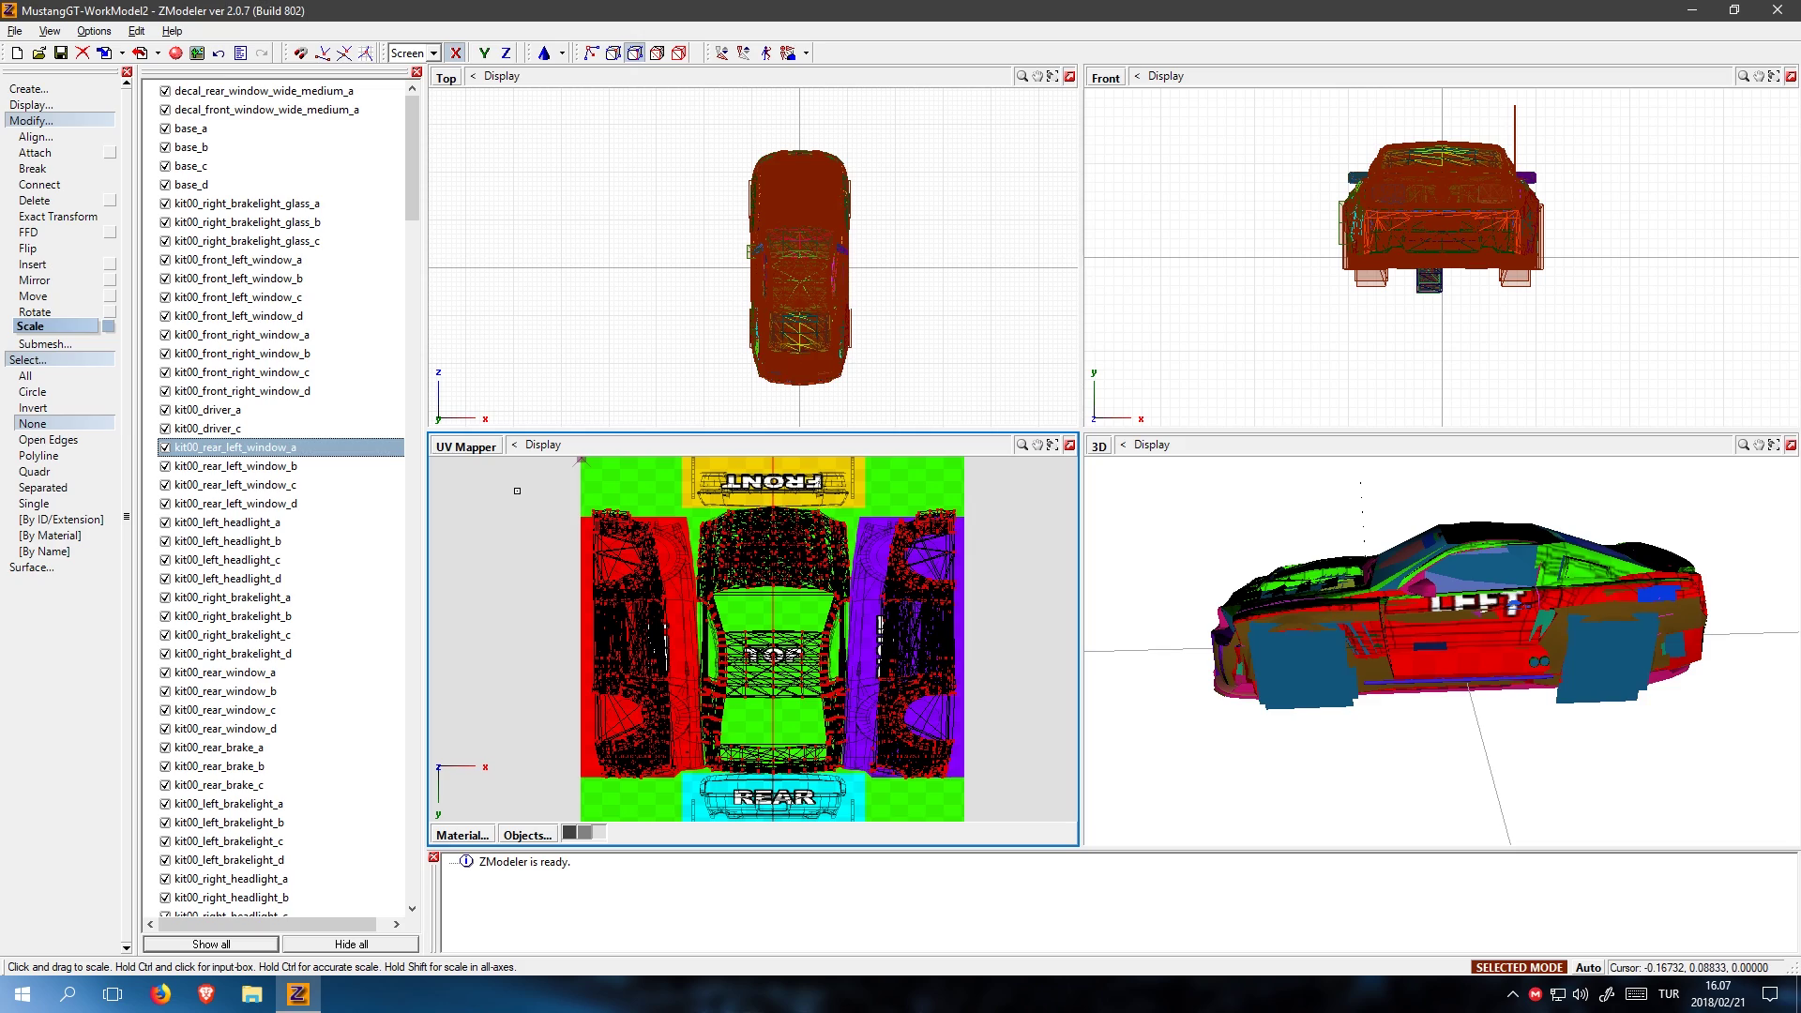
click(37, 504)
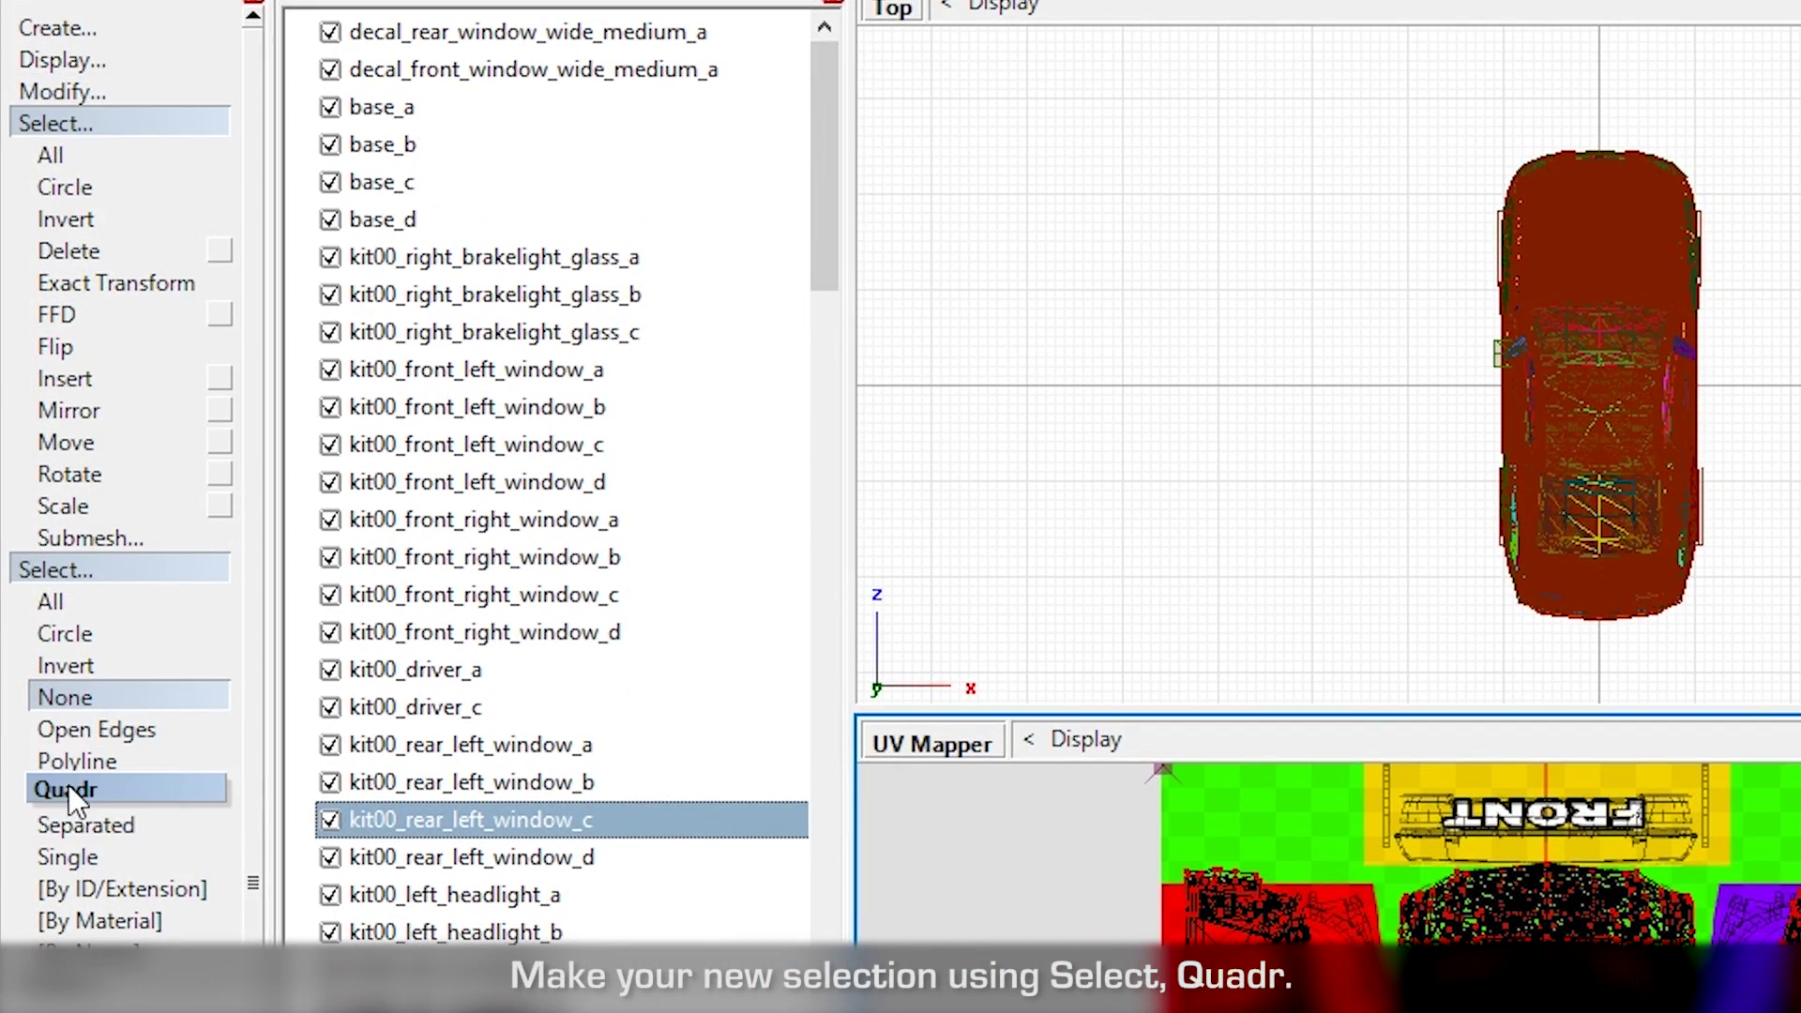
click(68, 792)
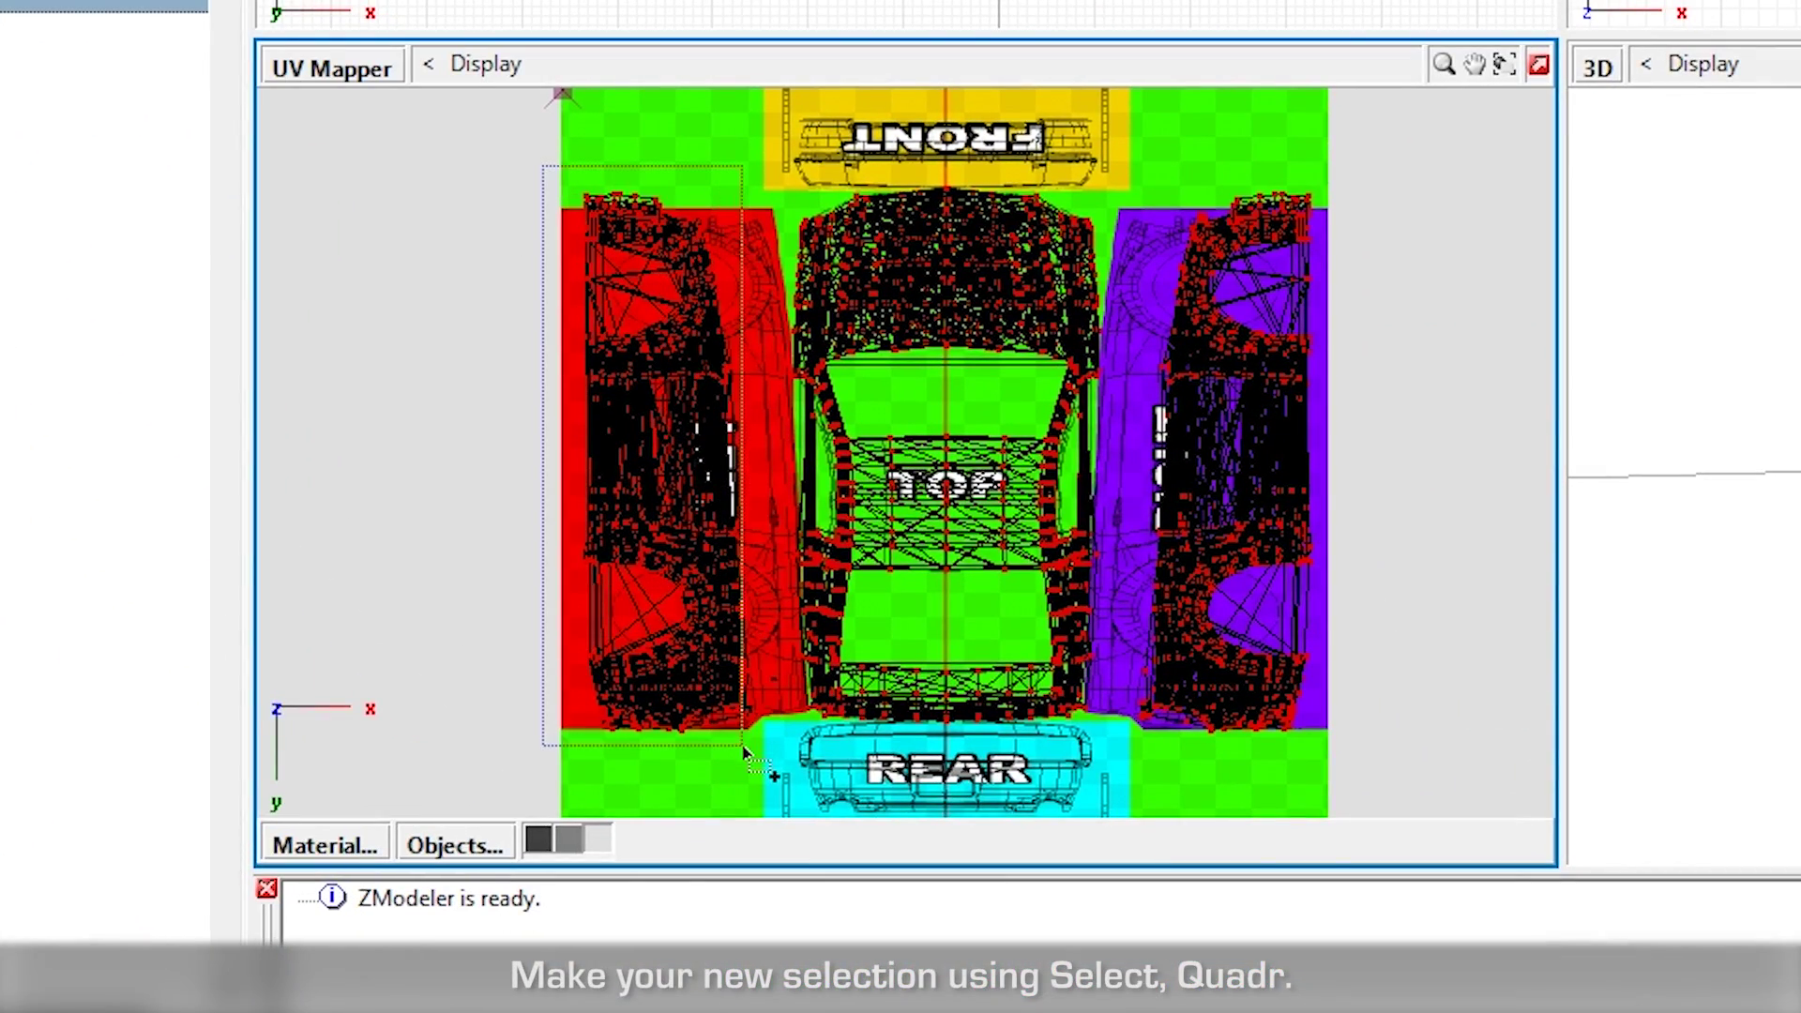
drag(788, 781, 788, 781)
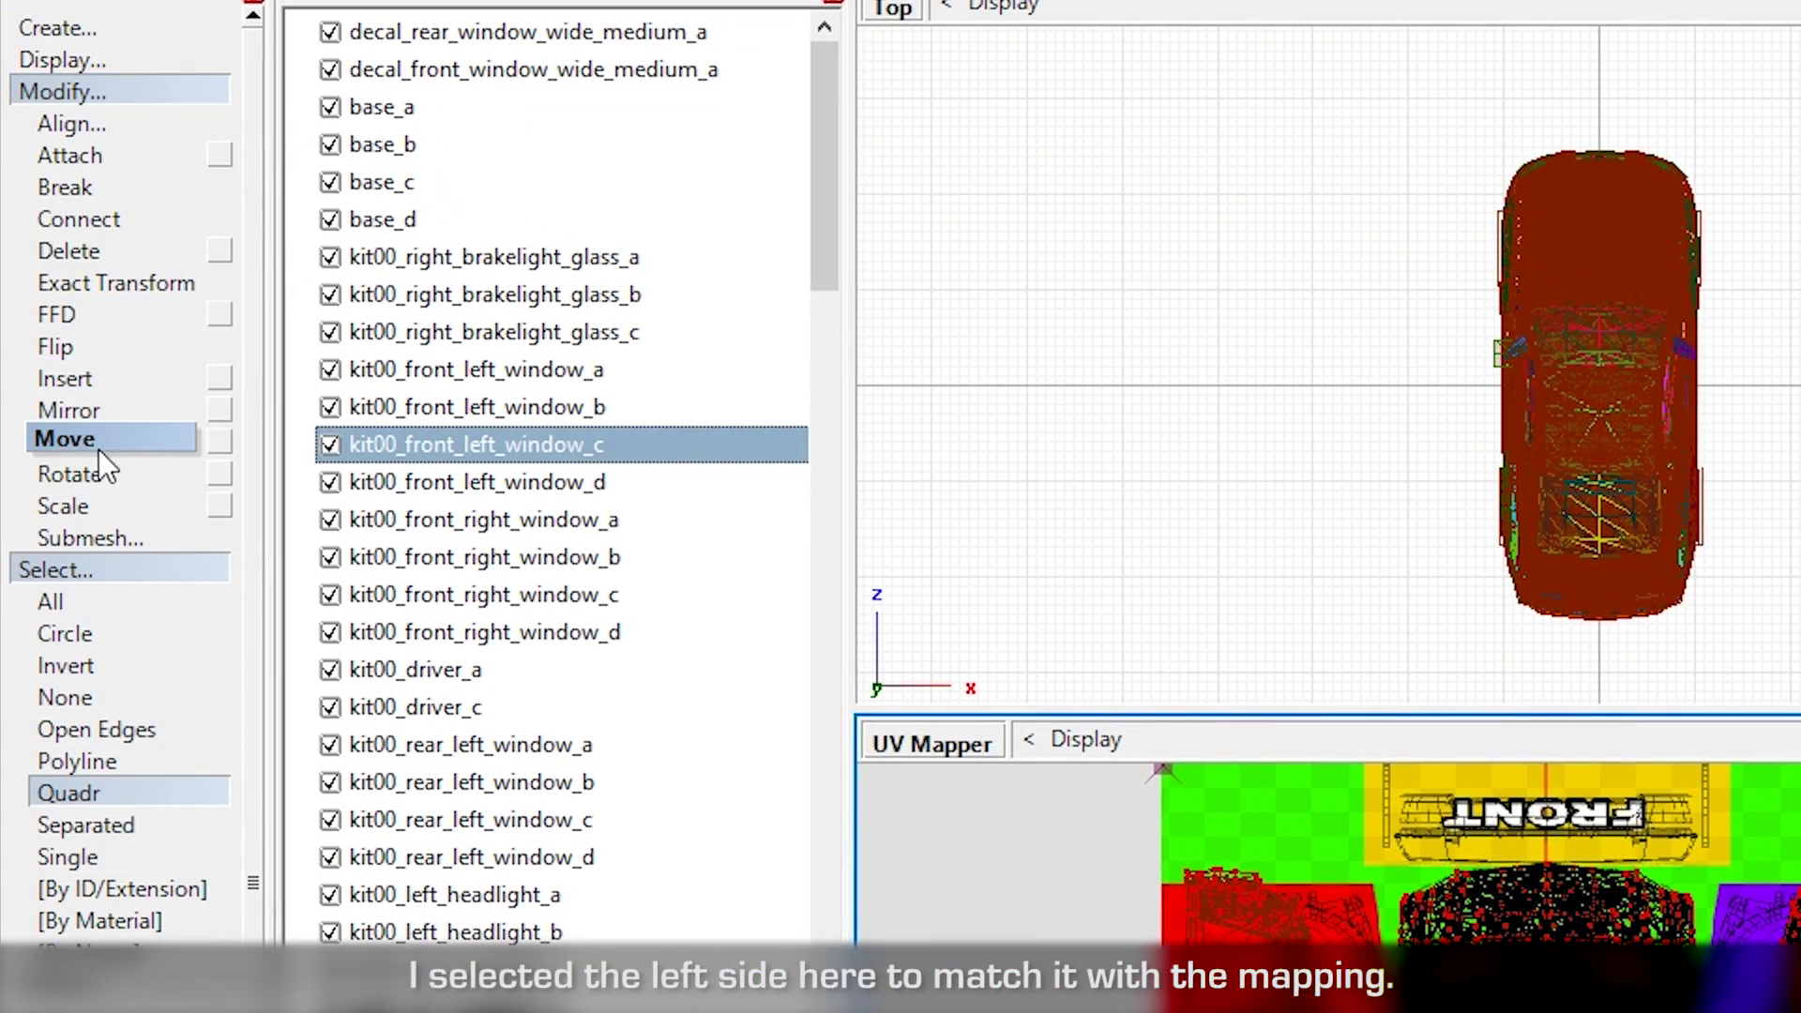
- Move the left side piece inward so it lines up with the car outline in the red LEFT area
click(469, 857)
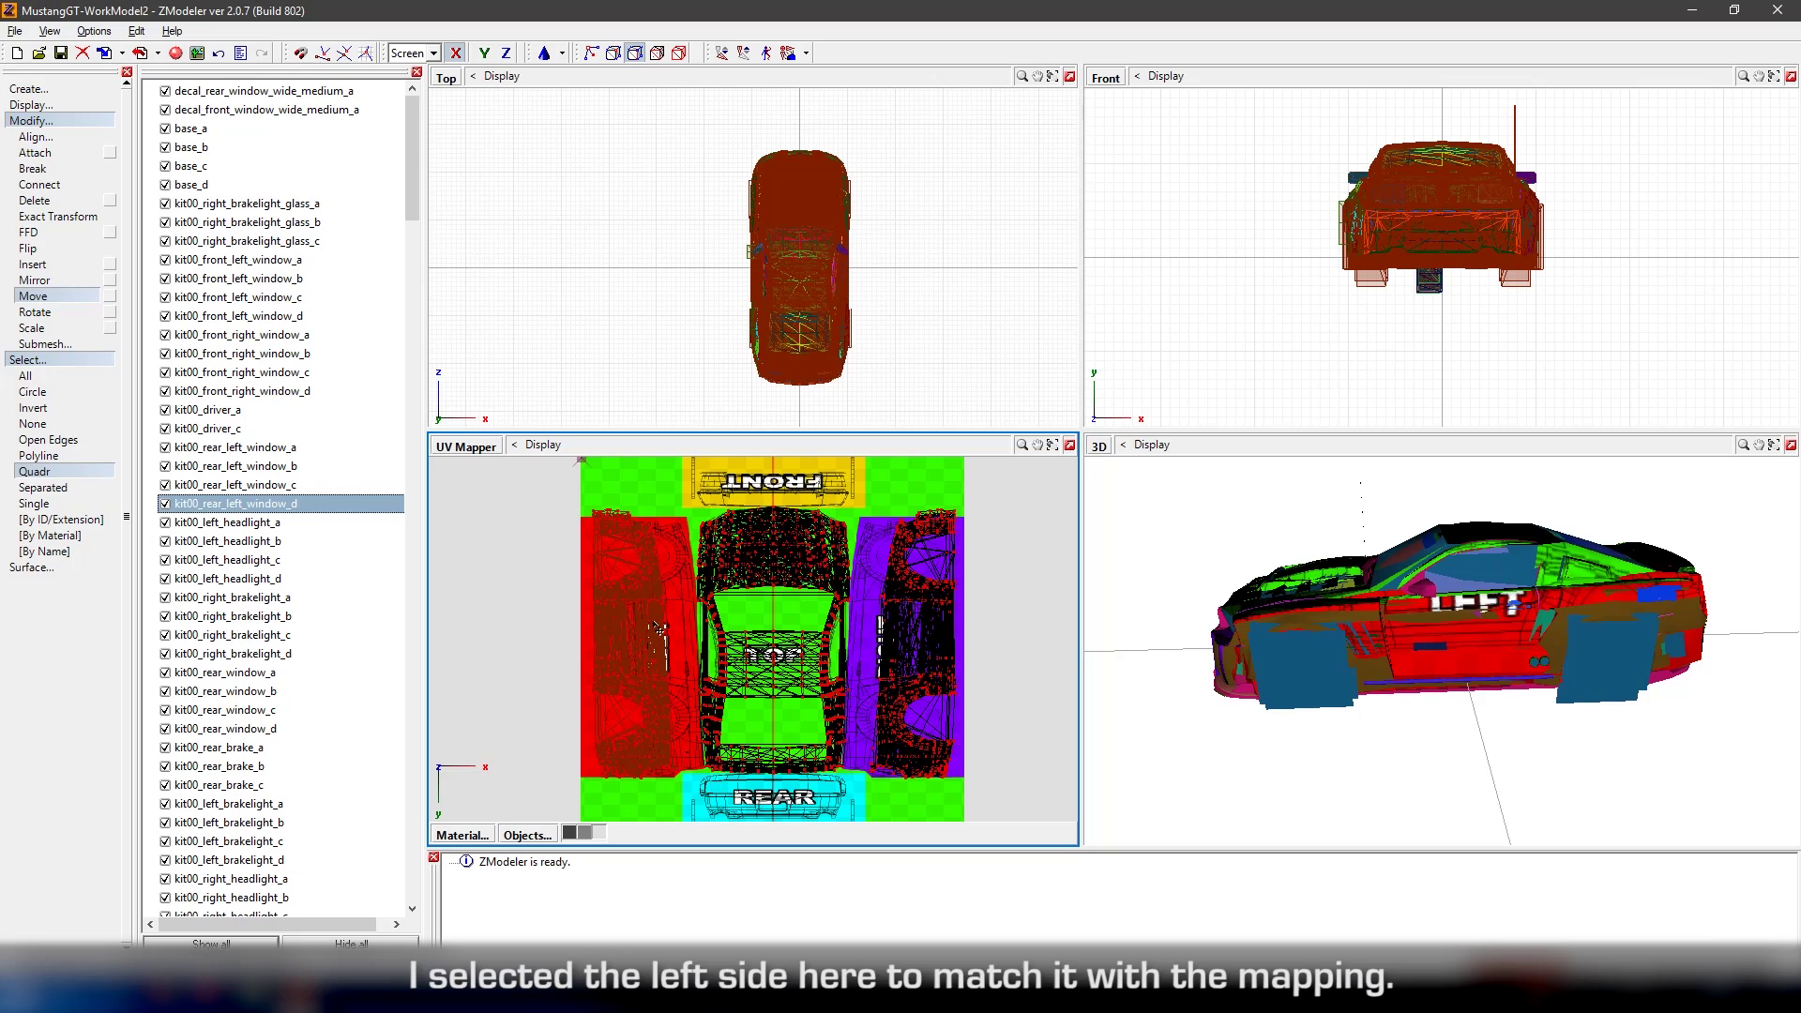
drag(658, 626, 660, 586)
scroll(638, 771, up, 5)
drag(670, 696, 696, 695)
scroll(702, 702, down, 2)
middle_drag(704, 525, 722, 807)
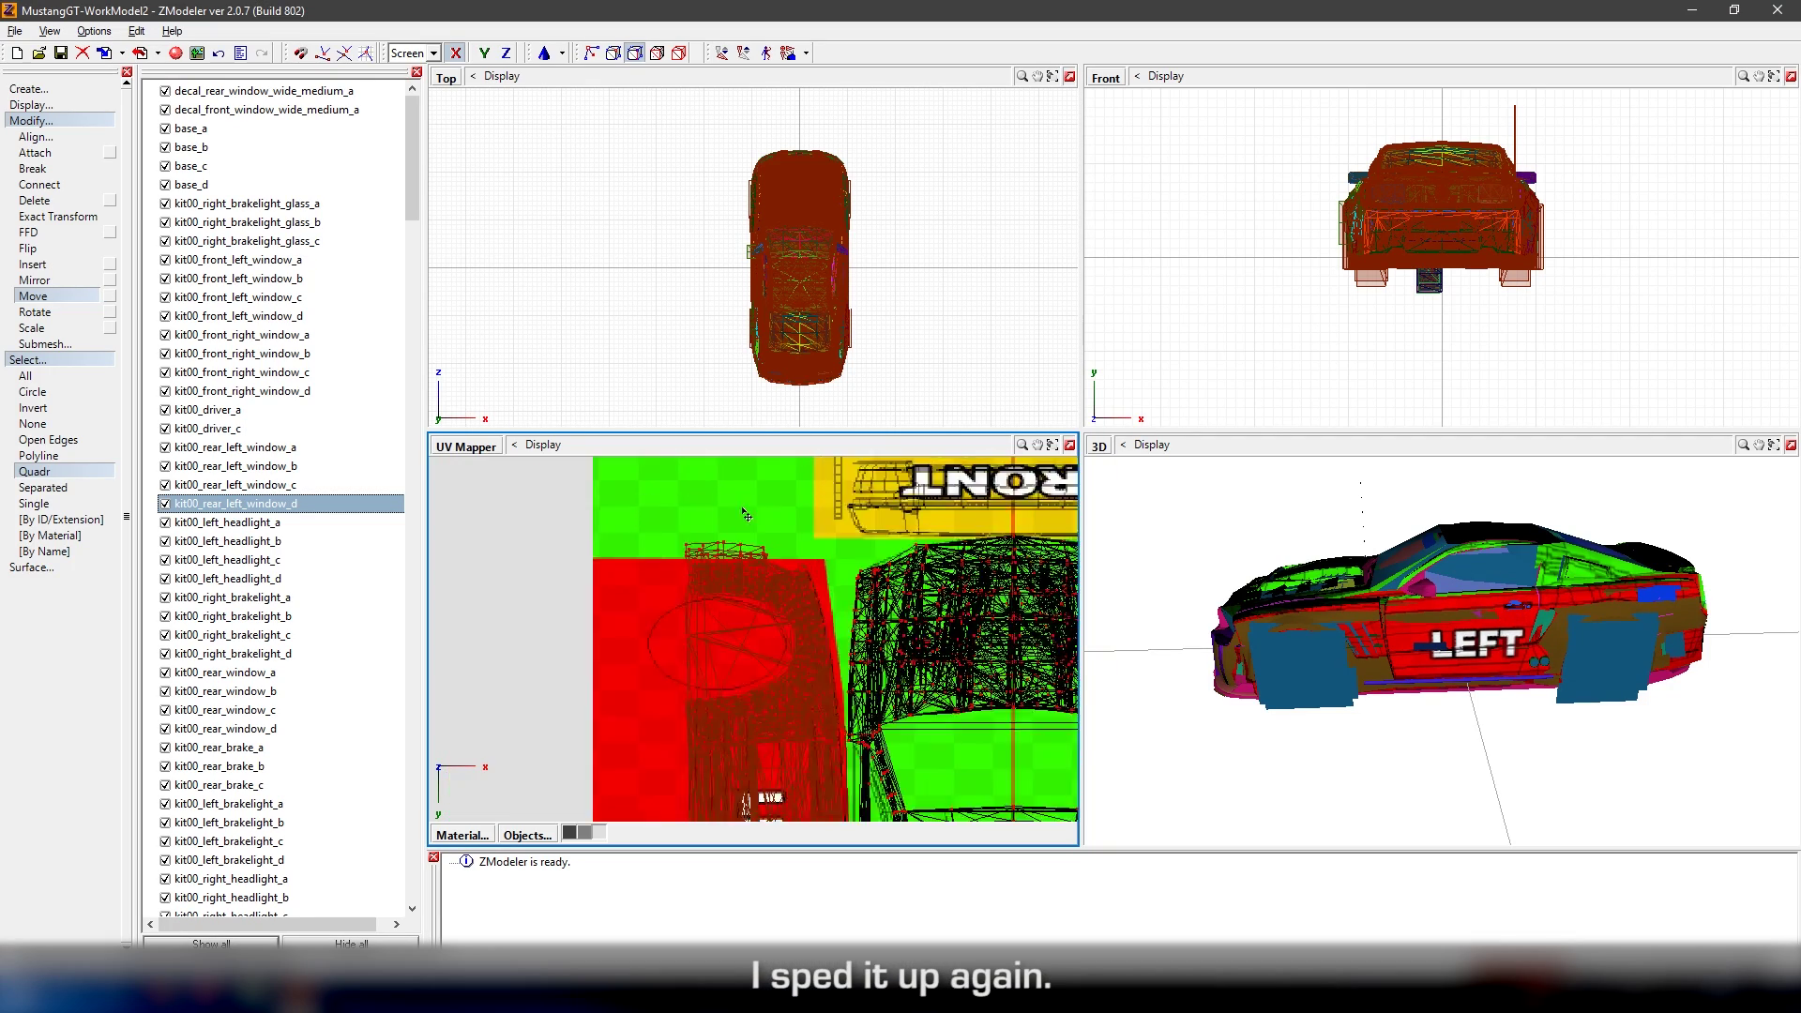
middle_drag(722, 704, 723, 606)
scroll(724, 605, down, 4)
- Clear the selection, box-select the right side piece, and move it inward onto the outline in the purple RIGHT area
click(49, 424)
click(35, 472)
drag(914, 488, 761, 832)
click(55, 476)
drag(876, 686, 842, 685)
scroll(739, 804, up, 5)
scroll(810, 760, up, 3)
drag(810, 760, 803, 760)
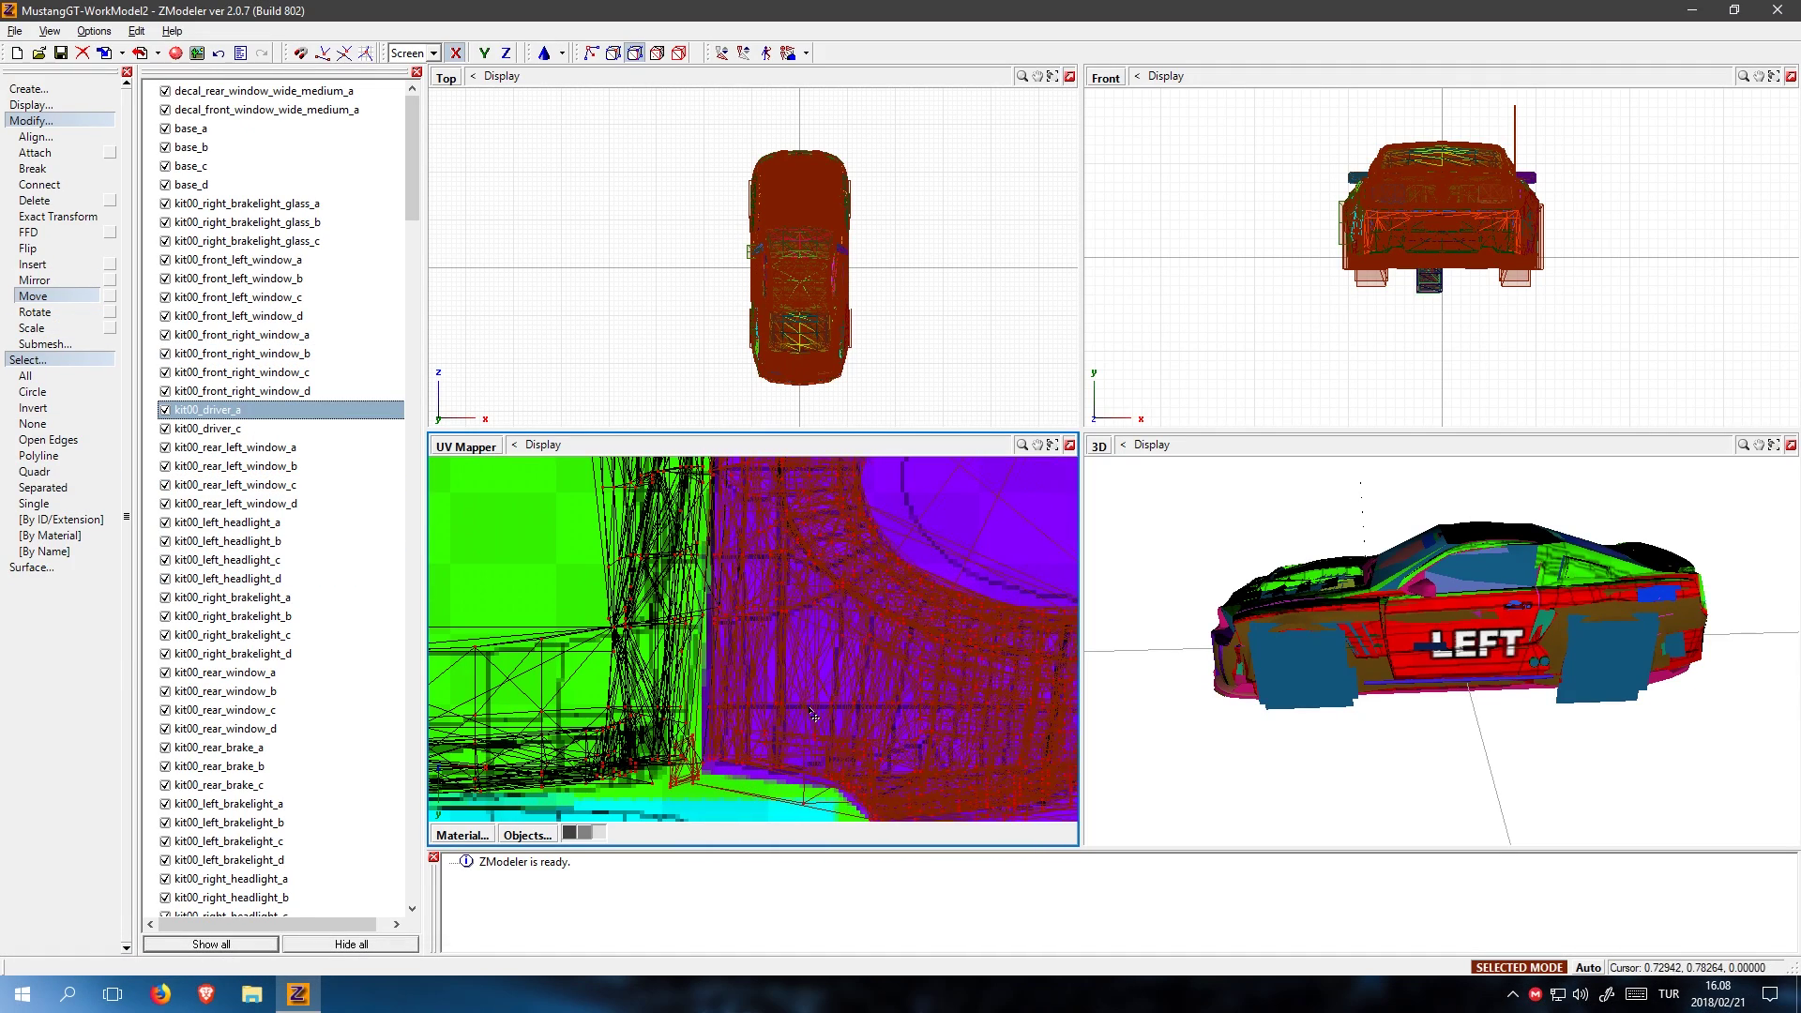
- Clear the selection and box-select the front bumper piece, the lower of the two bumper pieces, using Quadr
scroll(807, 755, down, 8)
scroll(906, 680, down, 1)
middle_drag(1586, 663, 845, 647)
scroll(732, 732, down, 5)
scroll(786, 502, up, 7)
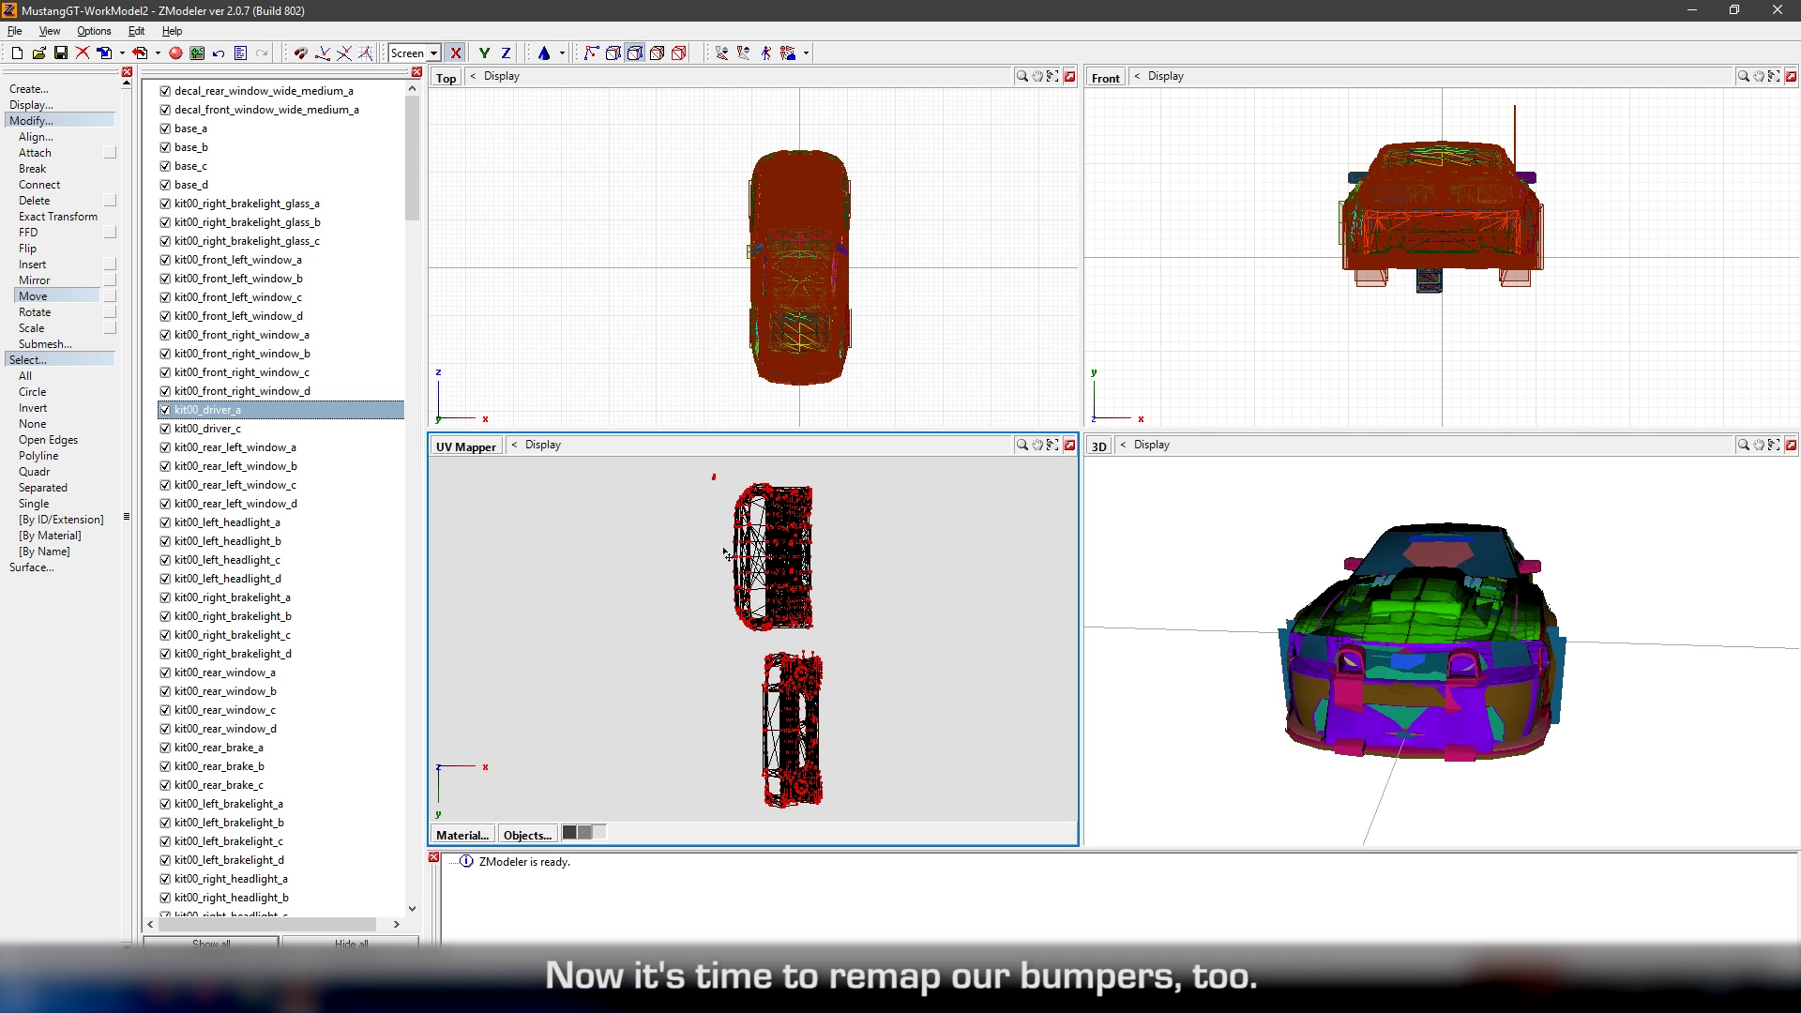
click(47, 438)
click(227, 523)
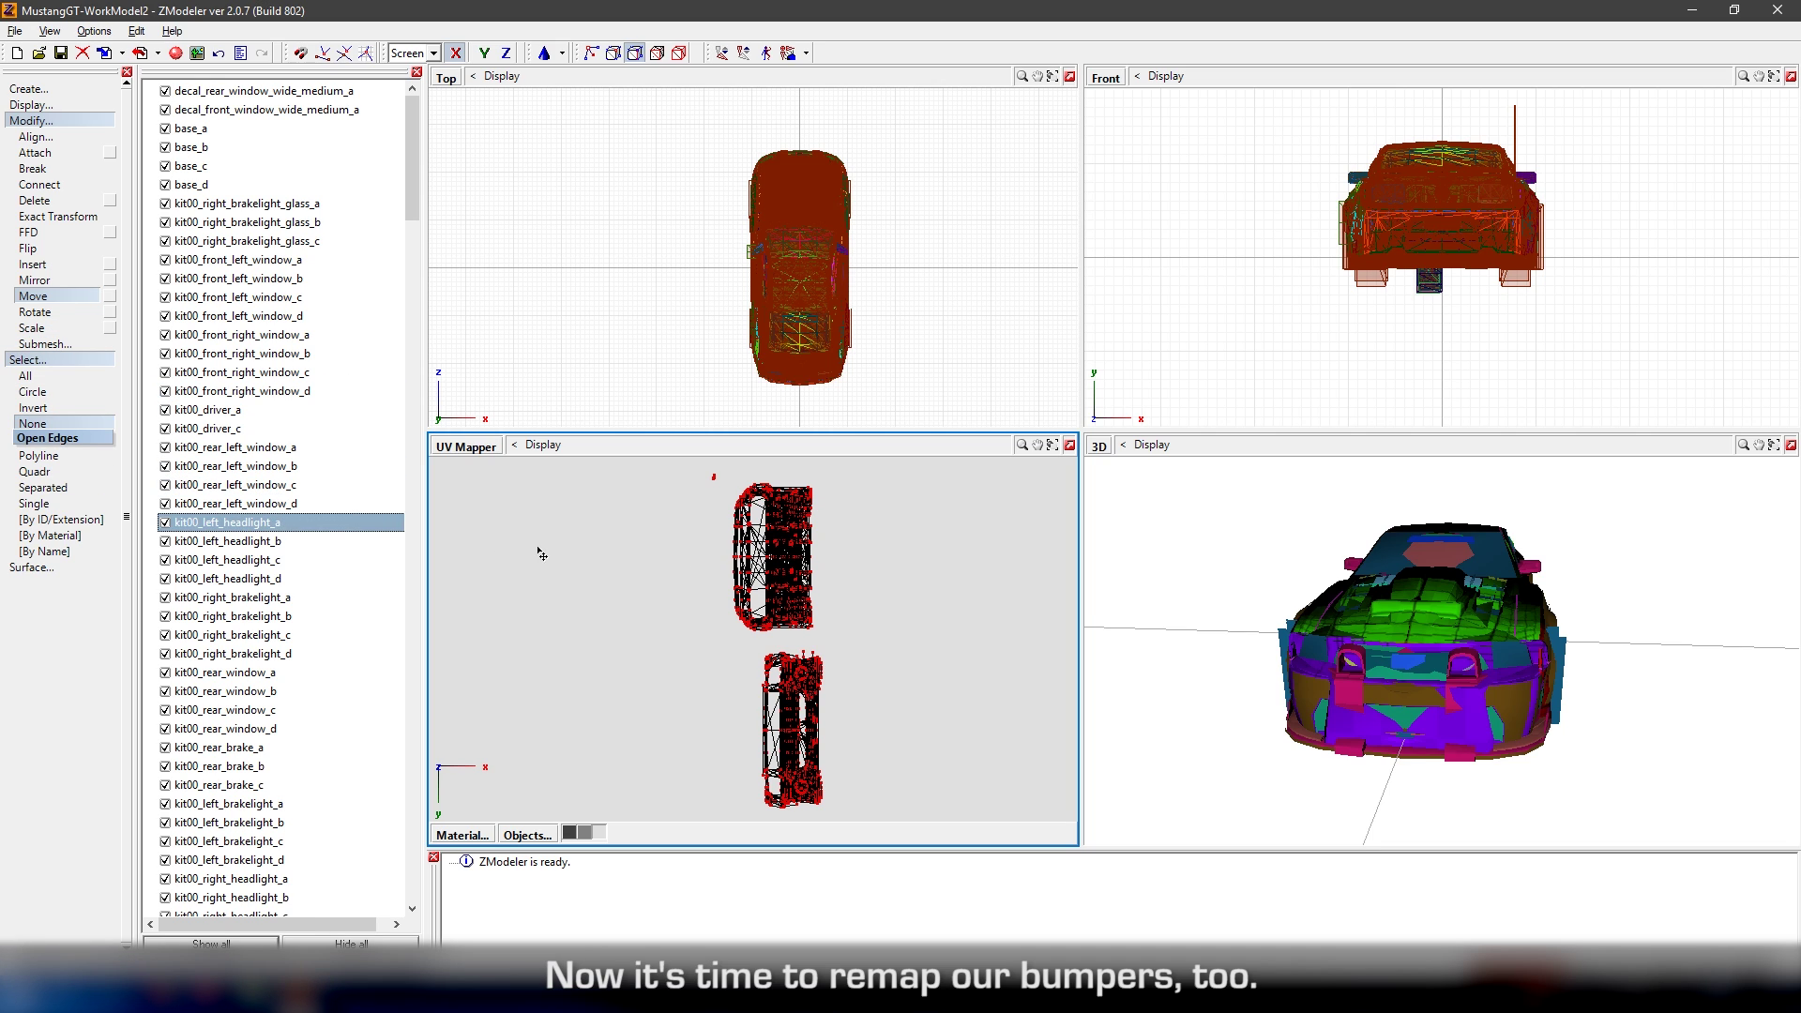
click(79, 471)
scroll(881, 577, down, 1)
scroll(820, 784, up, 3)
scroll(809, 694, up, 1)
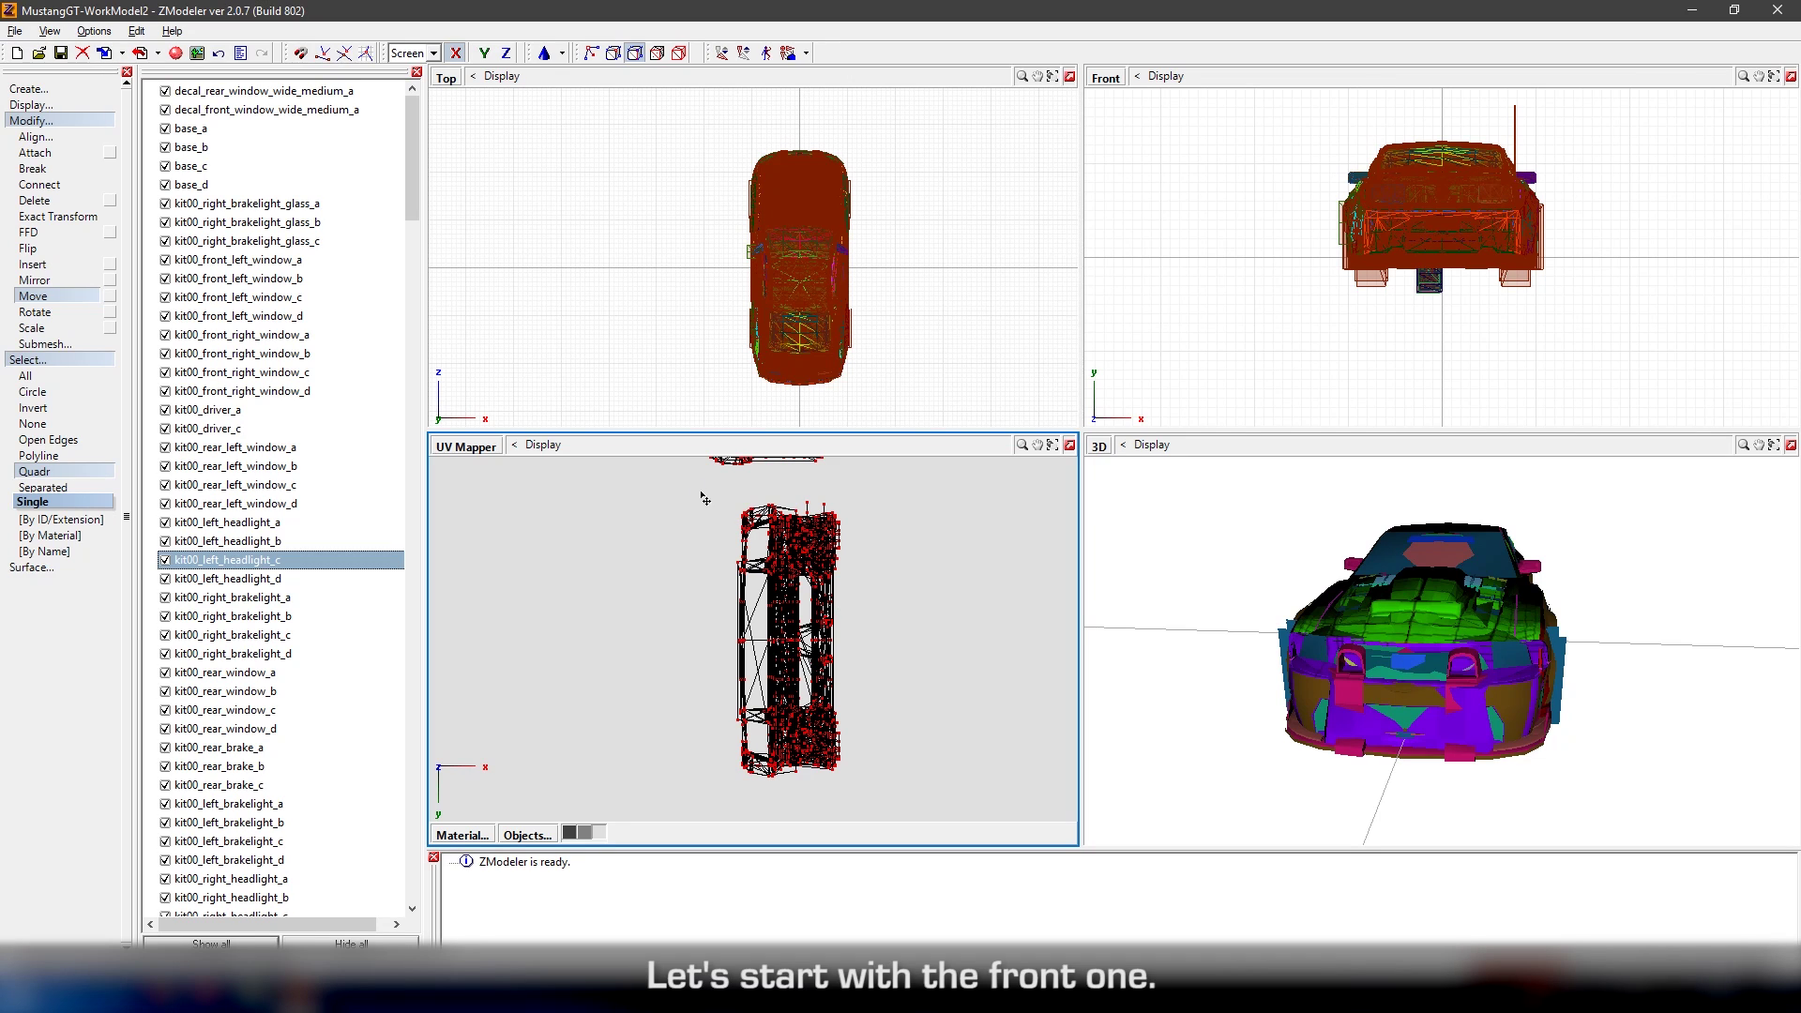
drag(876, 791, 882, 795)
- Rotate the selected front bumper piece in the UV Mapper view using the quick rotation mode
scroll(913, 792, down, 4)
scroll(893, 799, up, 2)
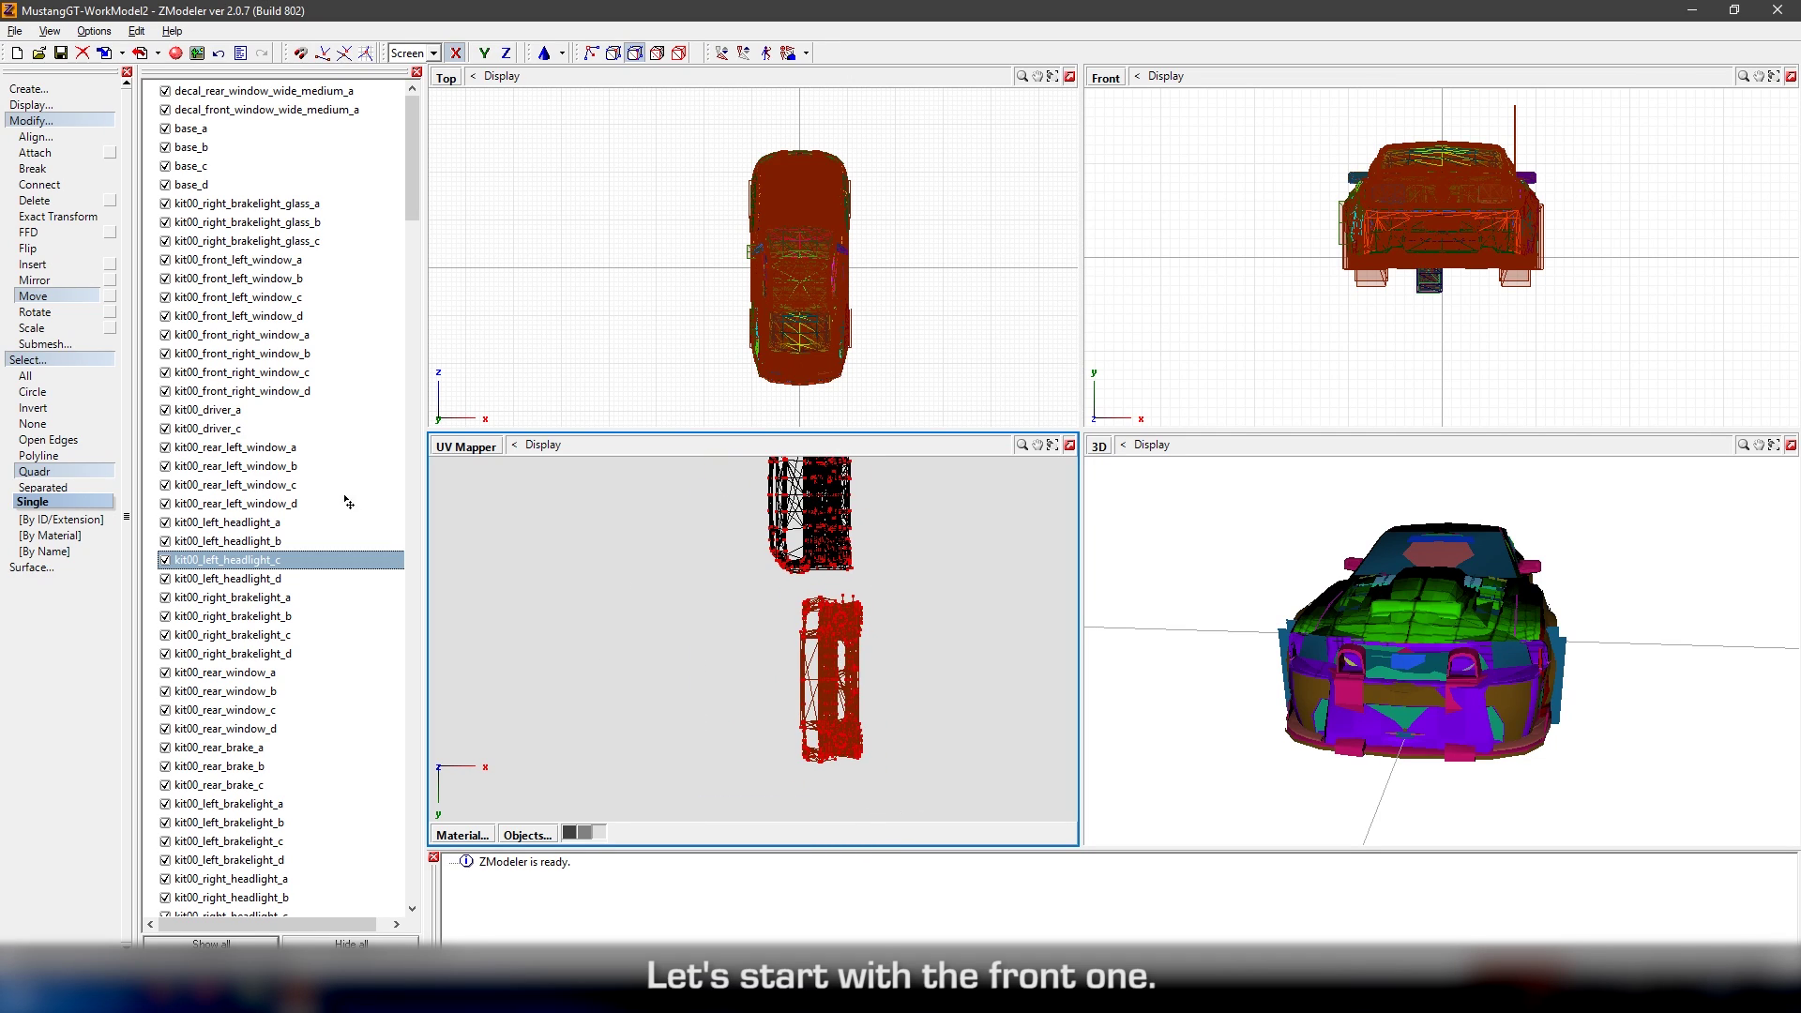
click(42, 312)
click(43, 486)
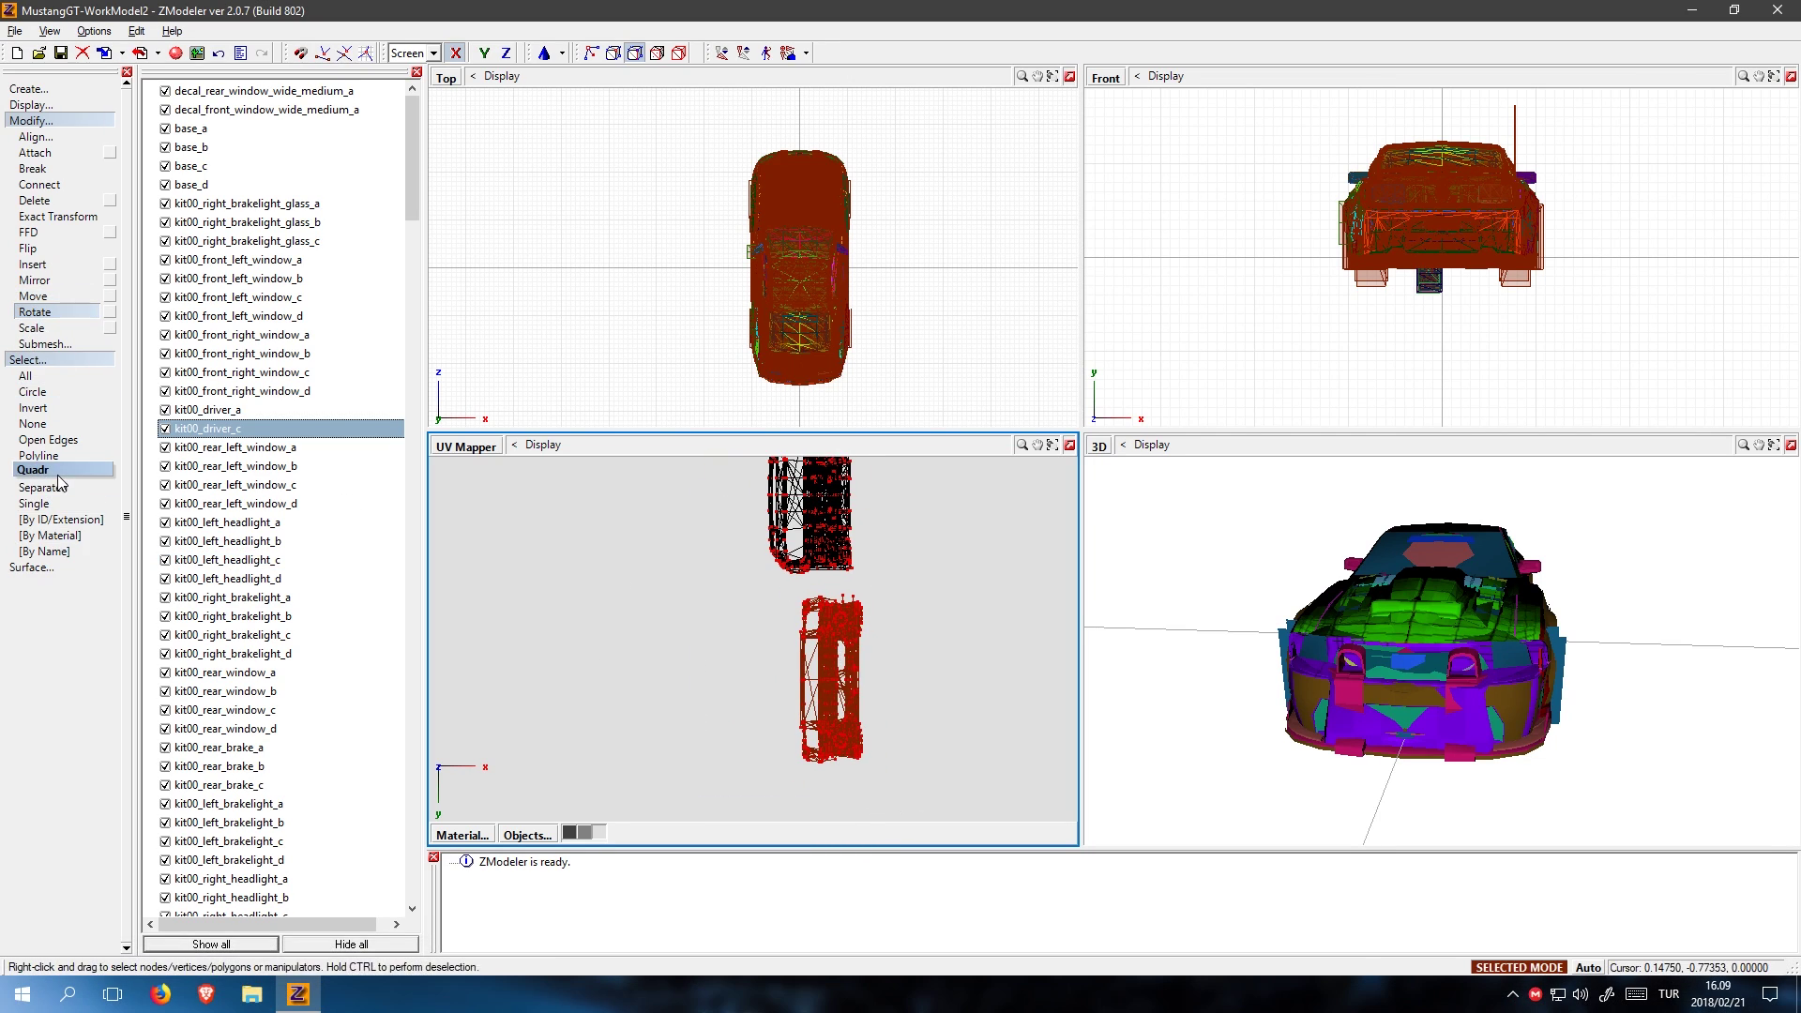
right_click(828, 669)
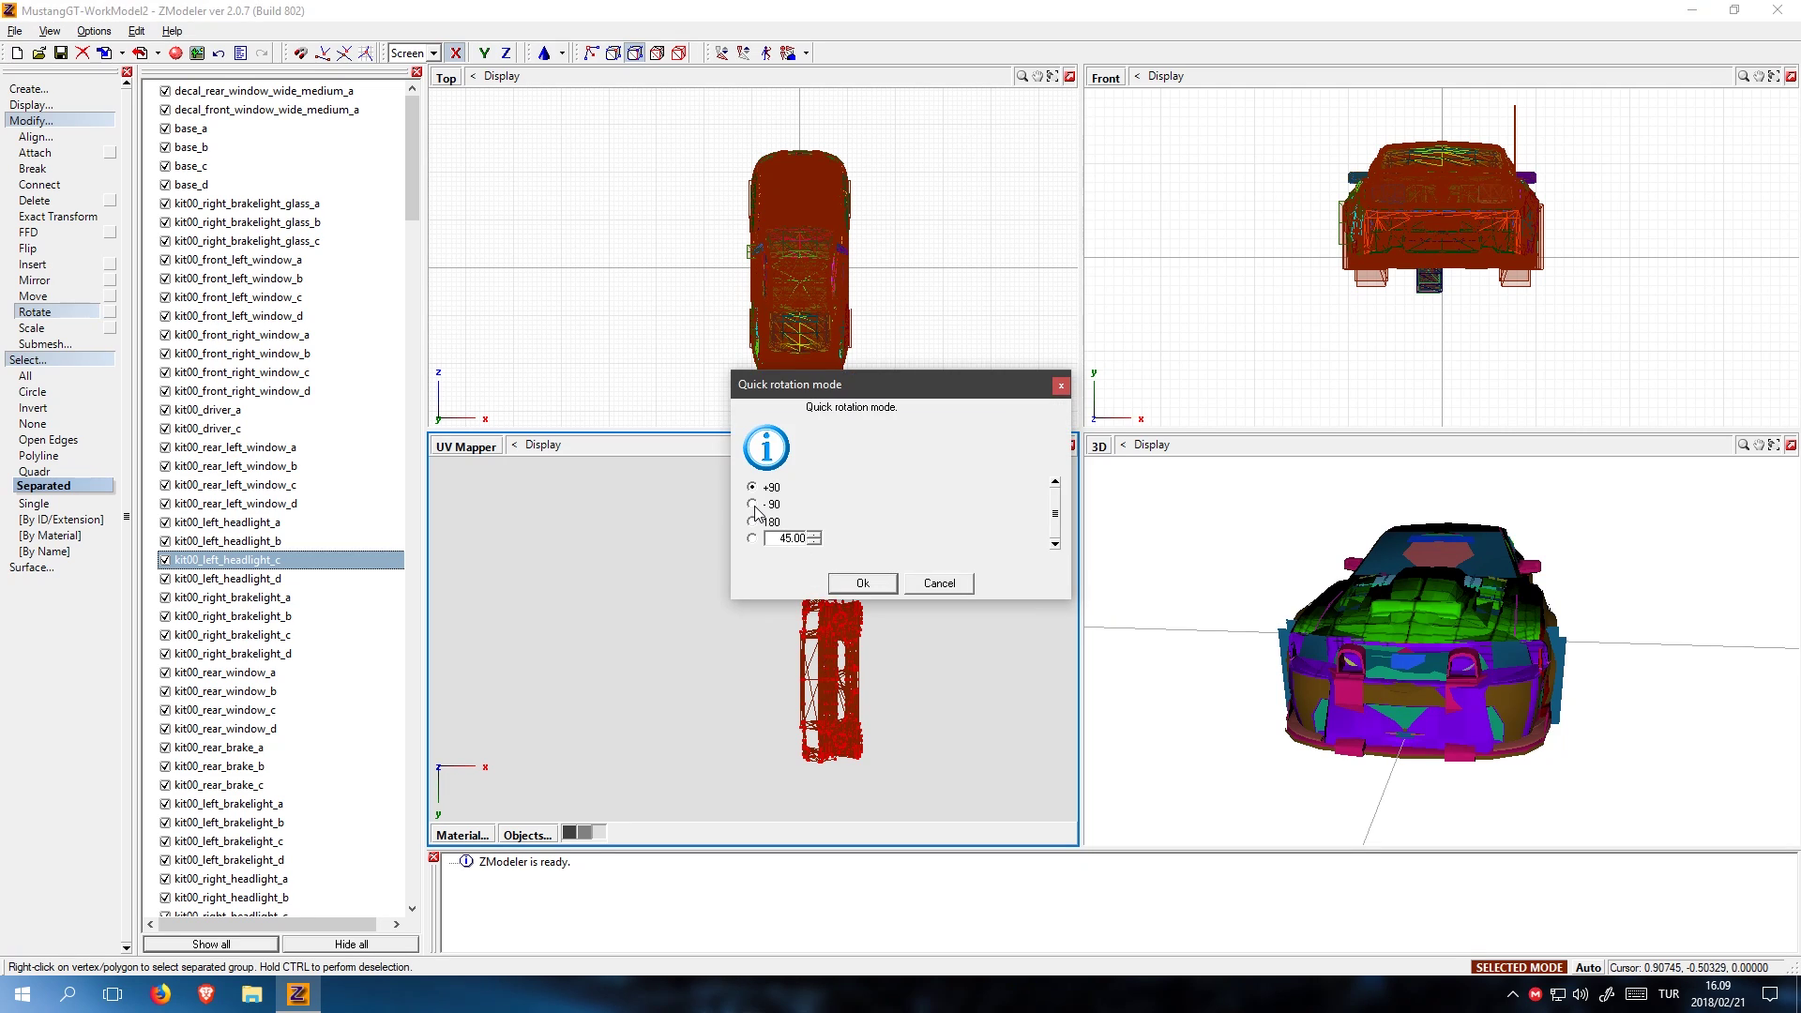
click(862, 582)
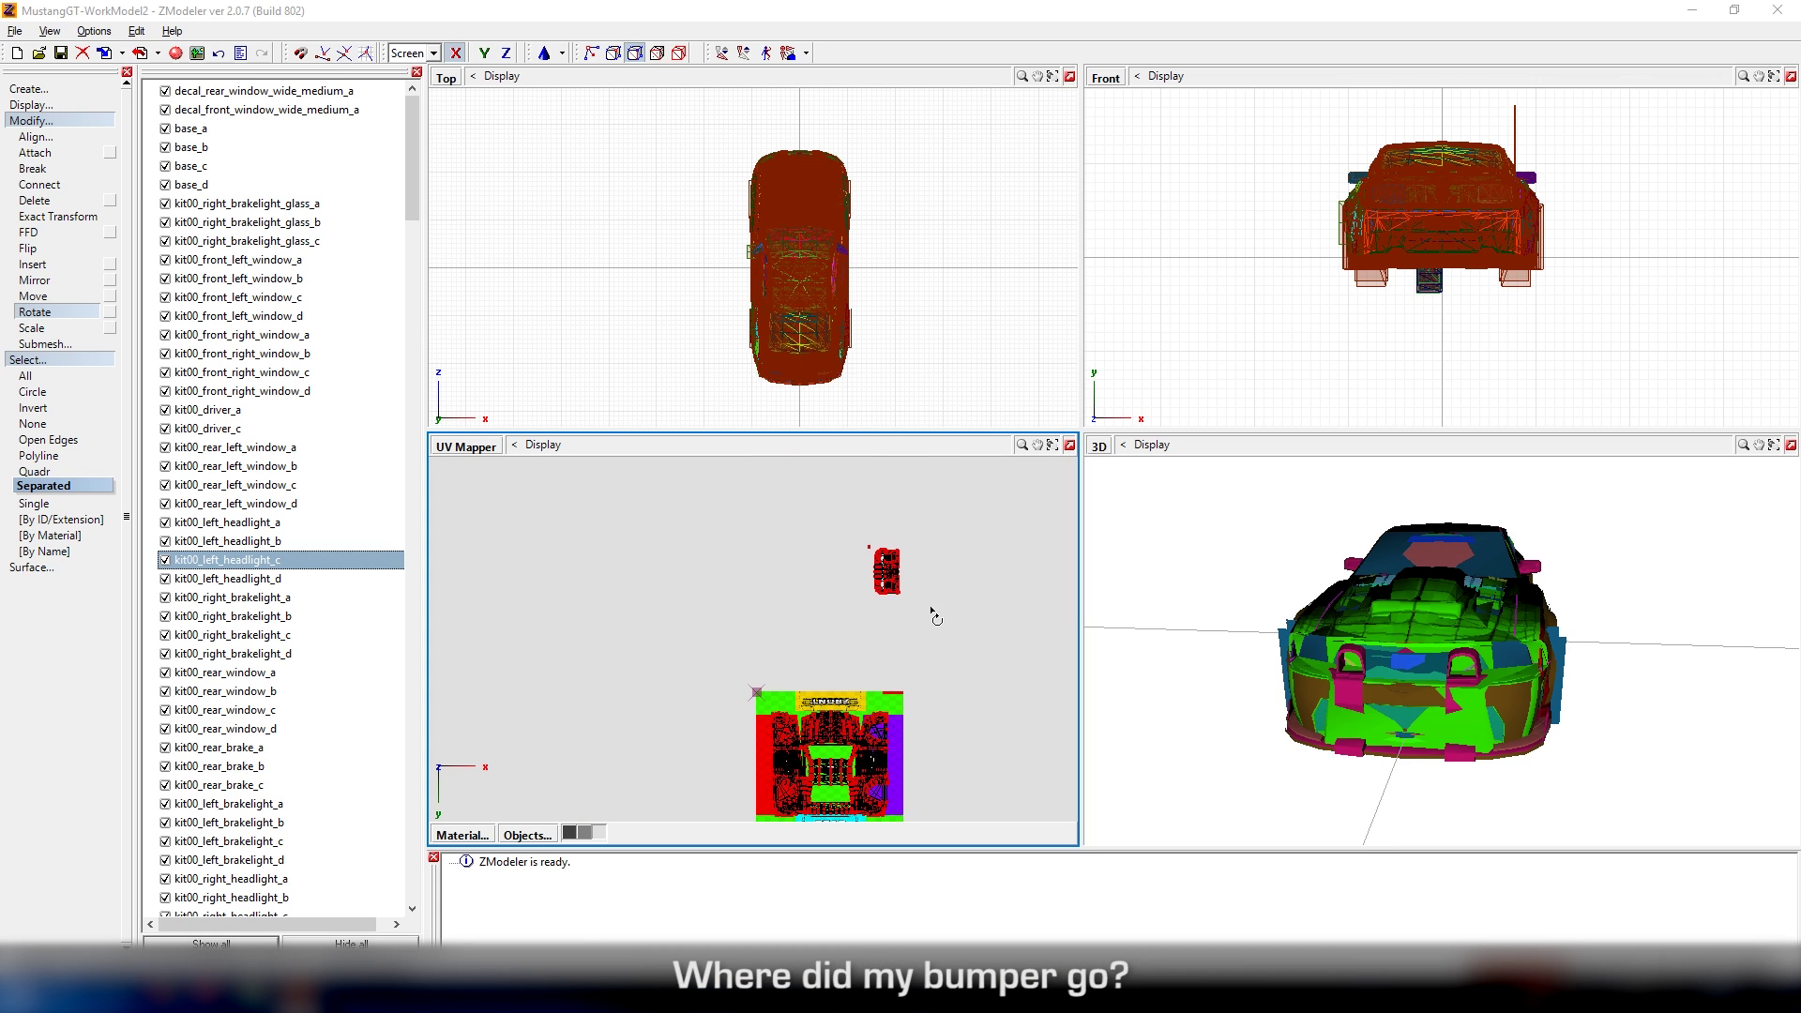
- Undo the last rotation of the front bumper piece
scroll(931, 608, down, 1)
scroll(671, 483, down, 4)
scroll(758, 591, up, 8)
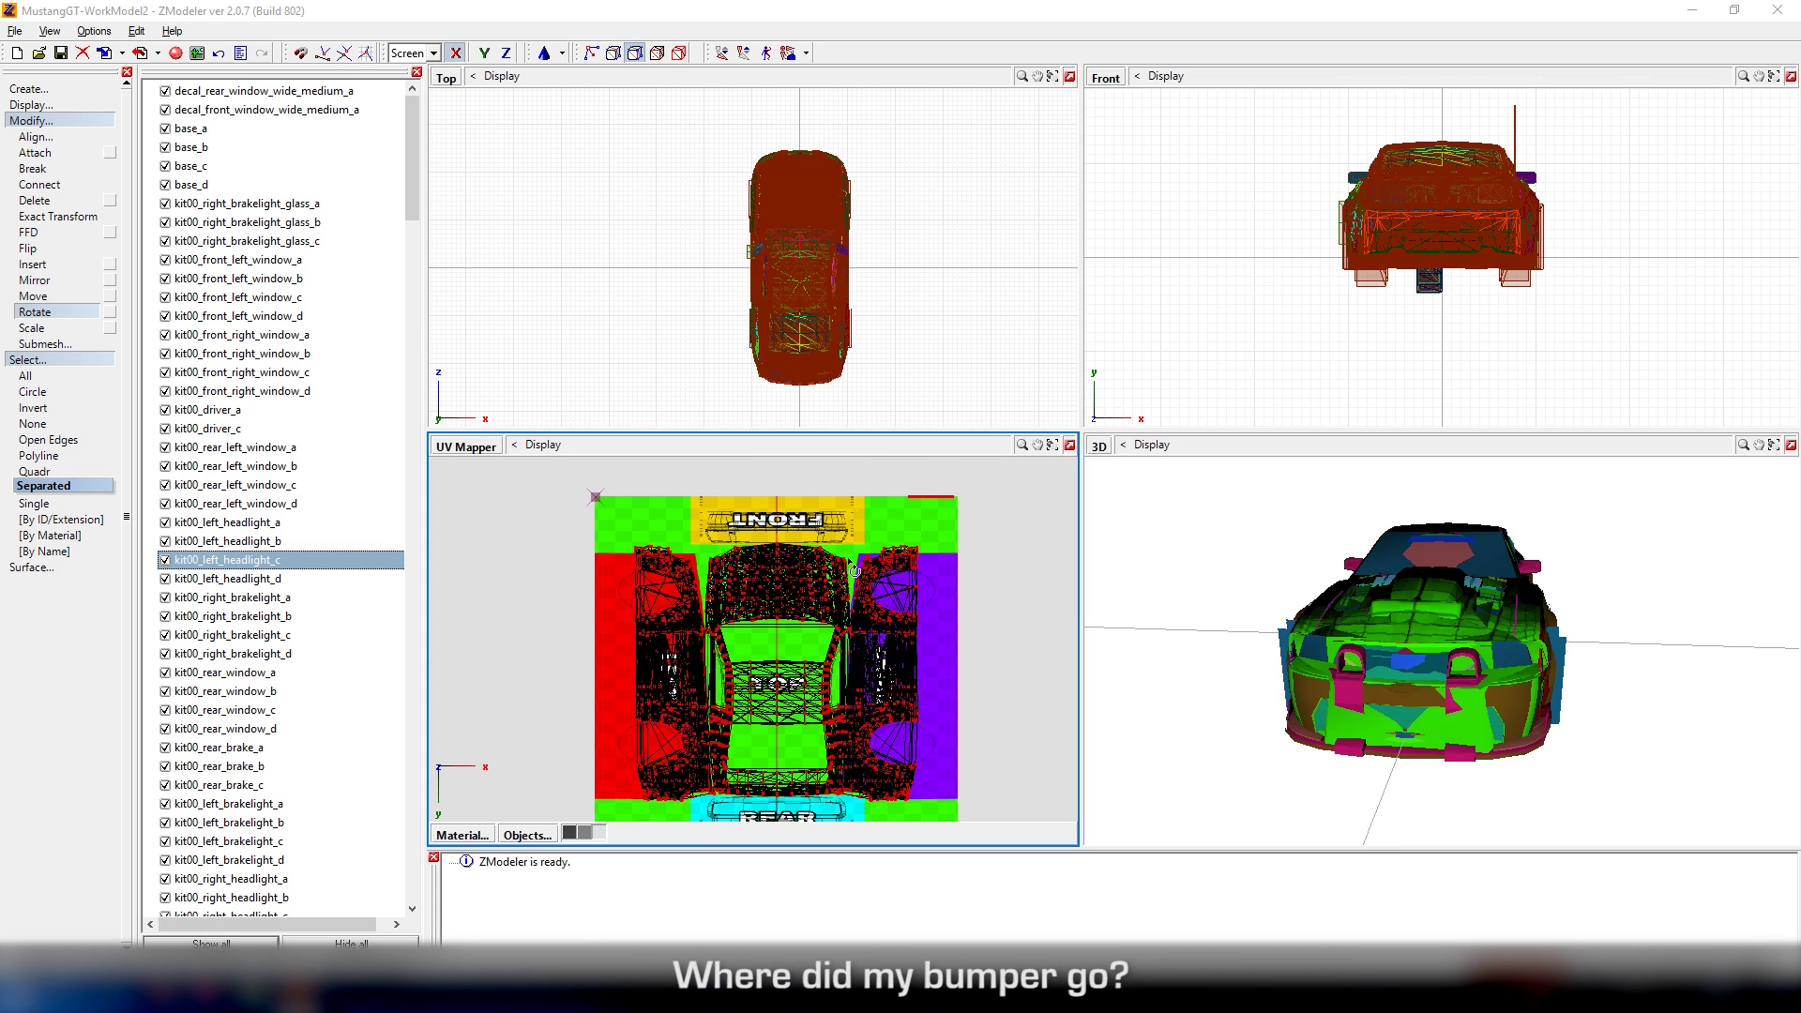
scroll(856, 522, down, 3)
scroll(845, 525, up, 4)
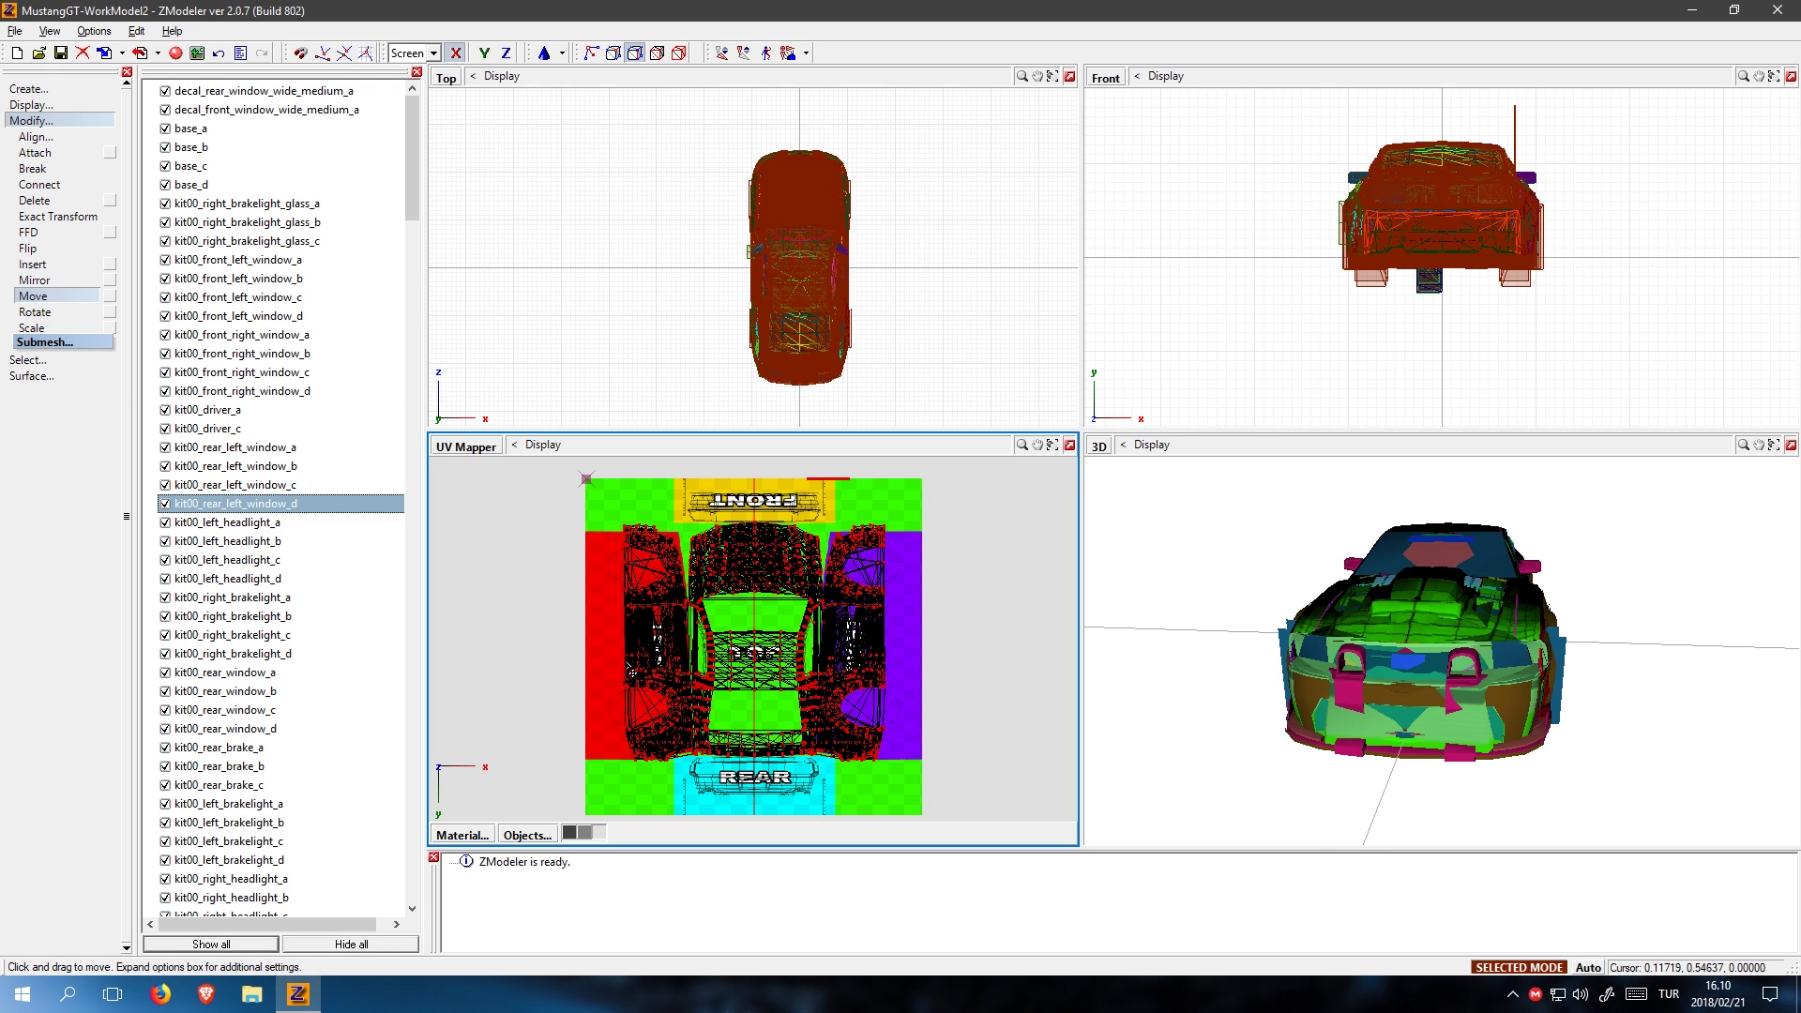
scroll(771, 748, down, 1)
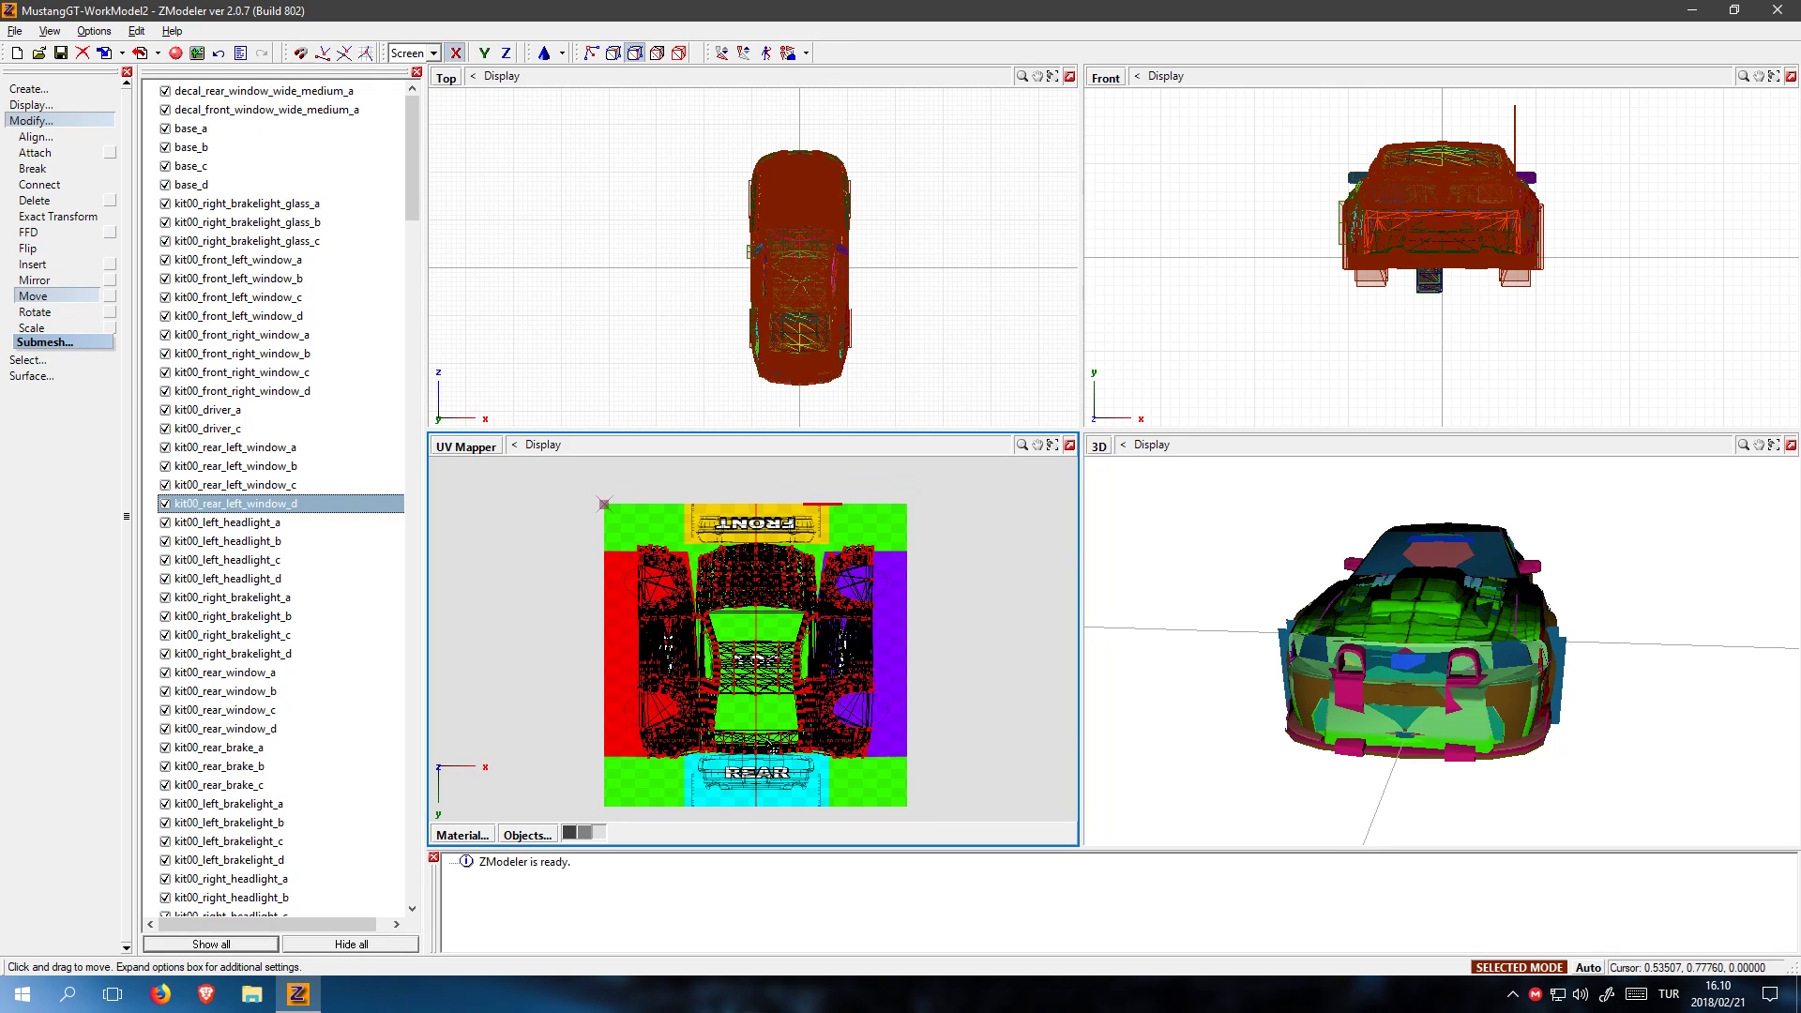
scroll(771, 748, down, 2)
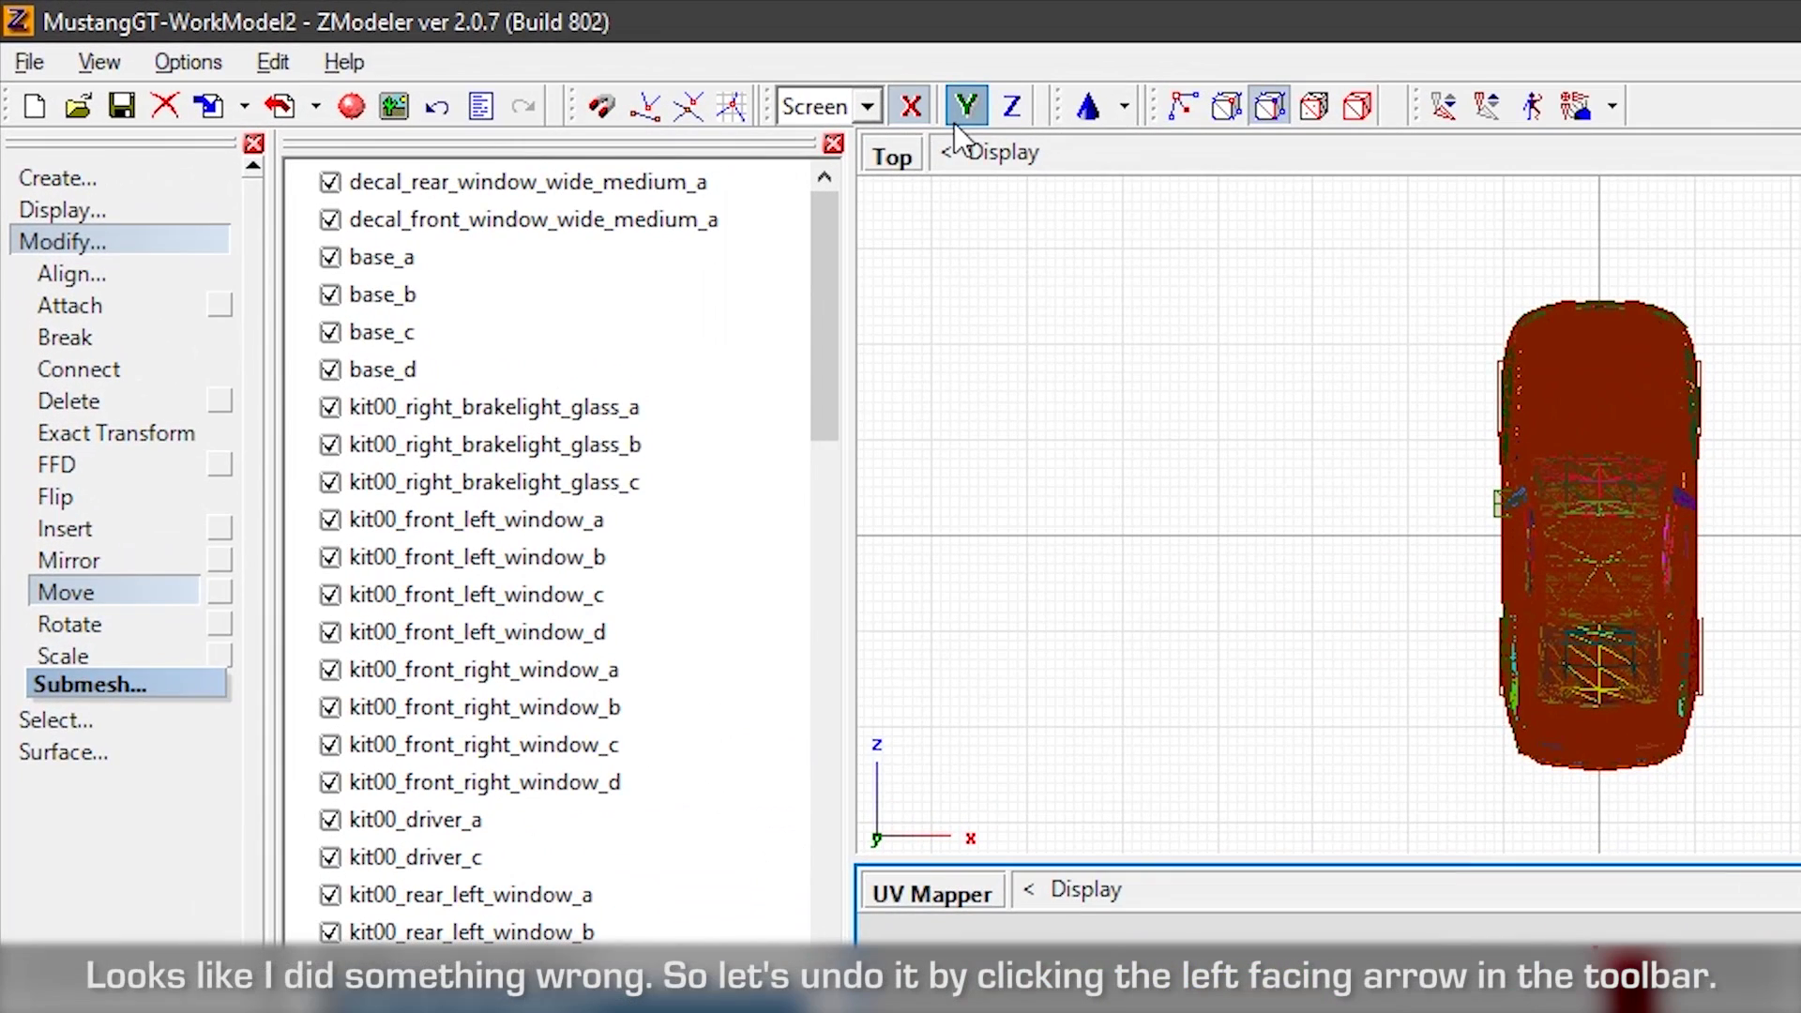
click(236, 90)
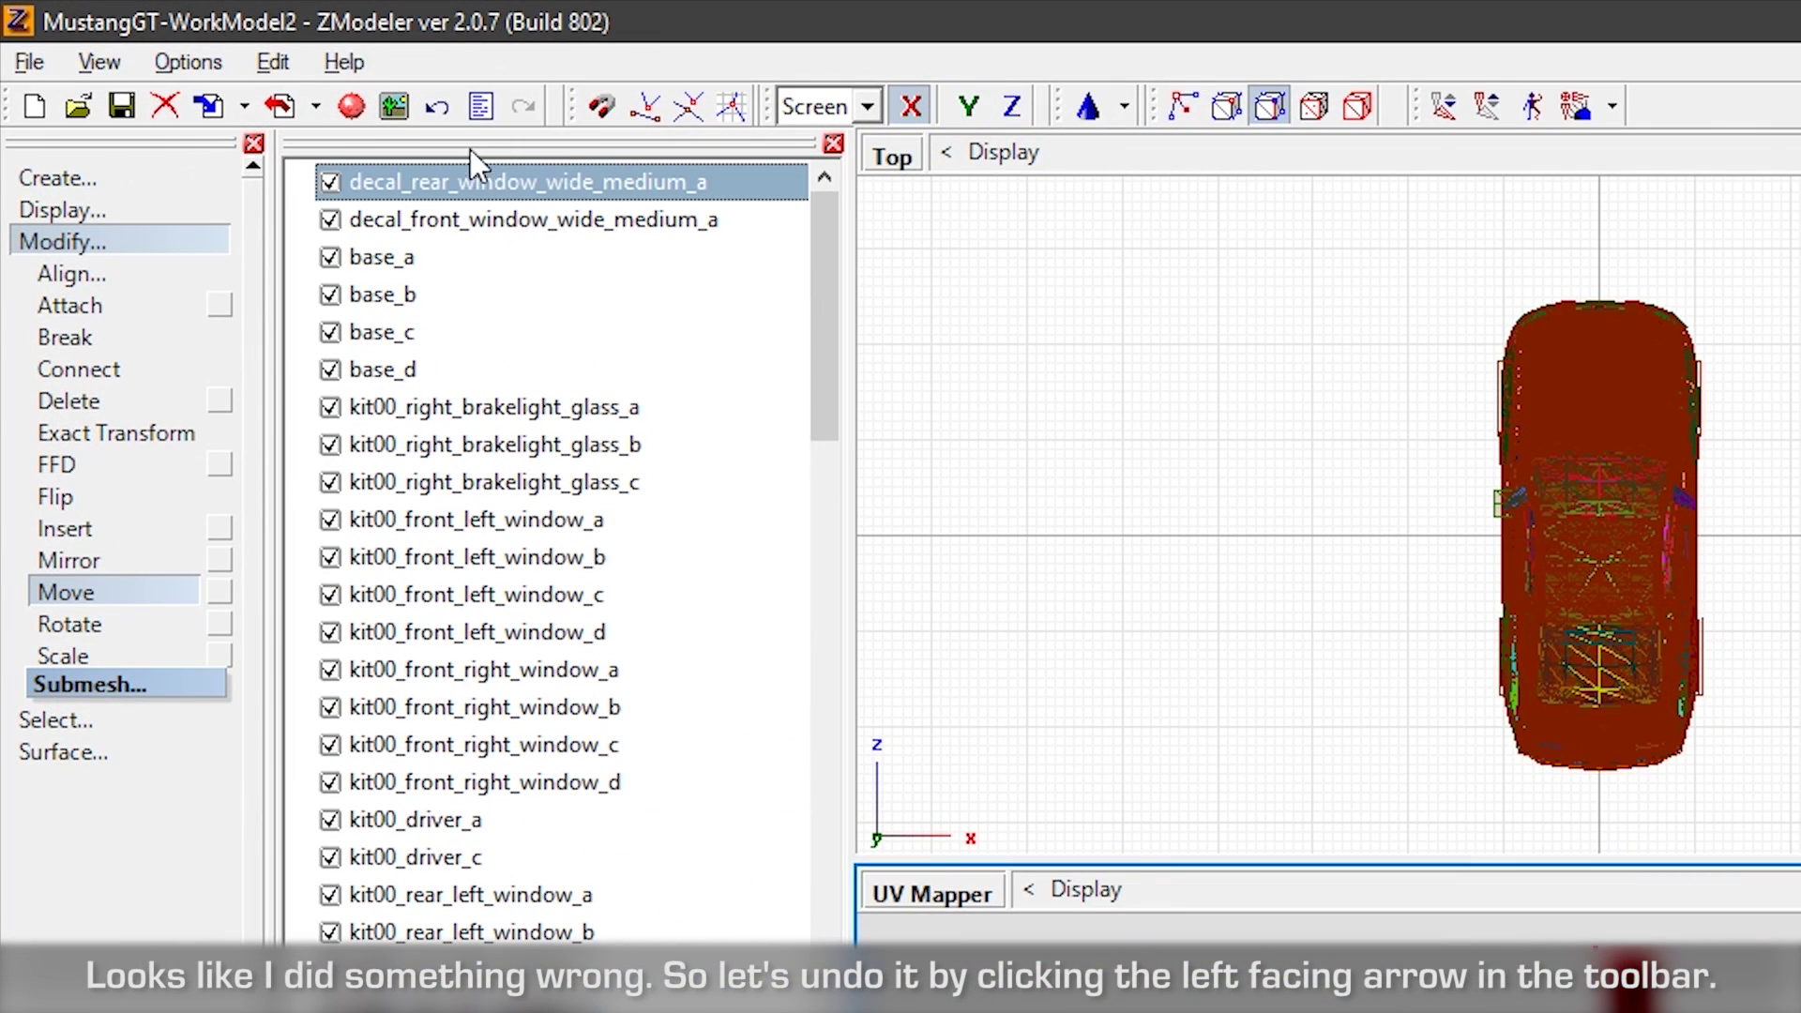
click(436, 107)
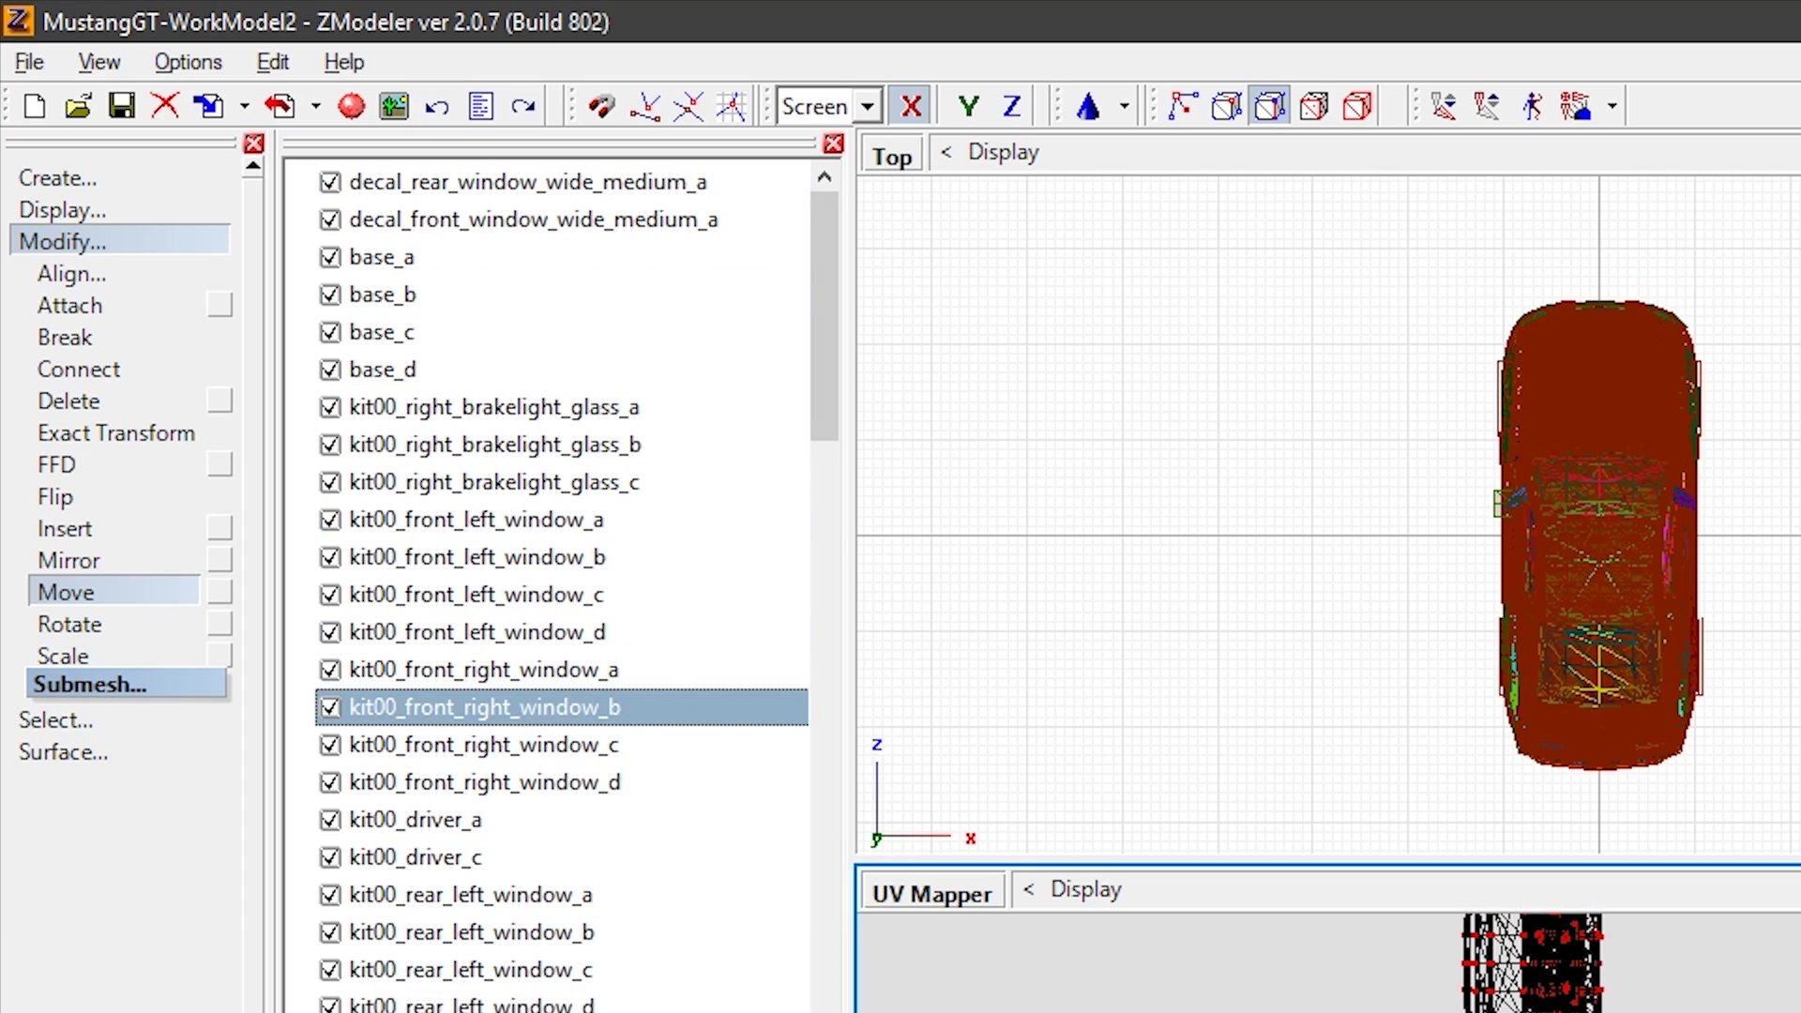
- Enable both the X and Y axes and rotate the front bumper piece by +90 degrees with the quick rotation mode
click(383, 370)
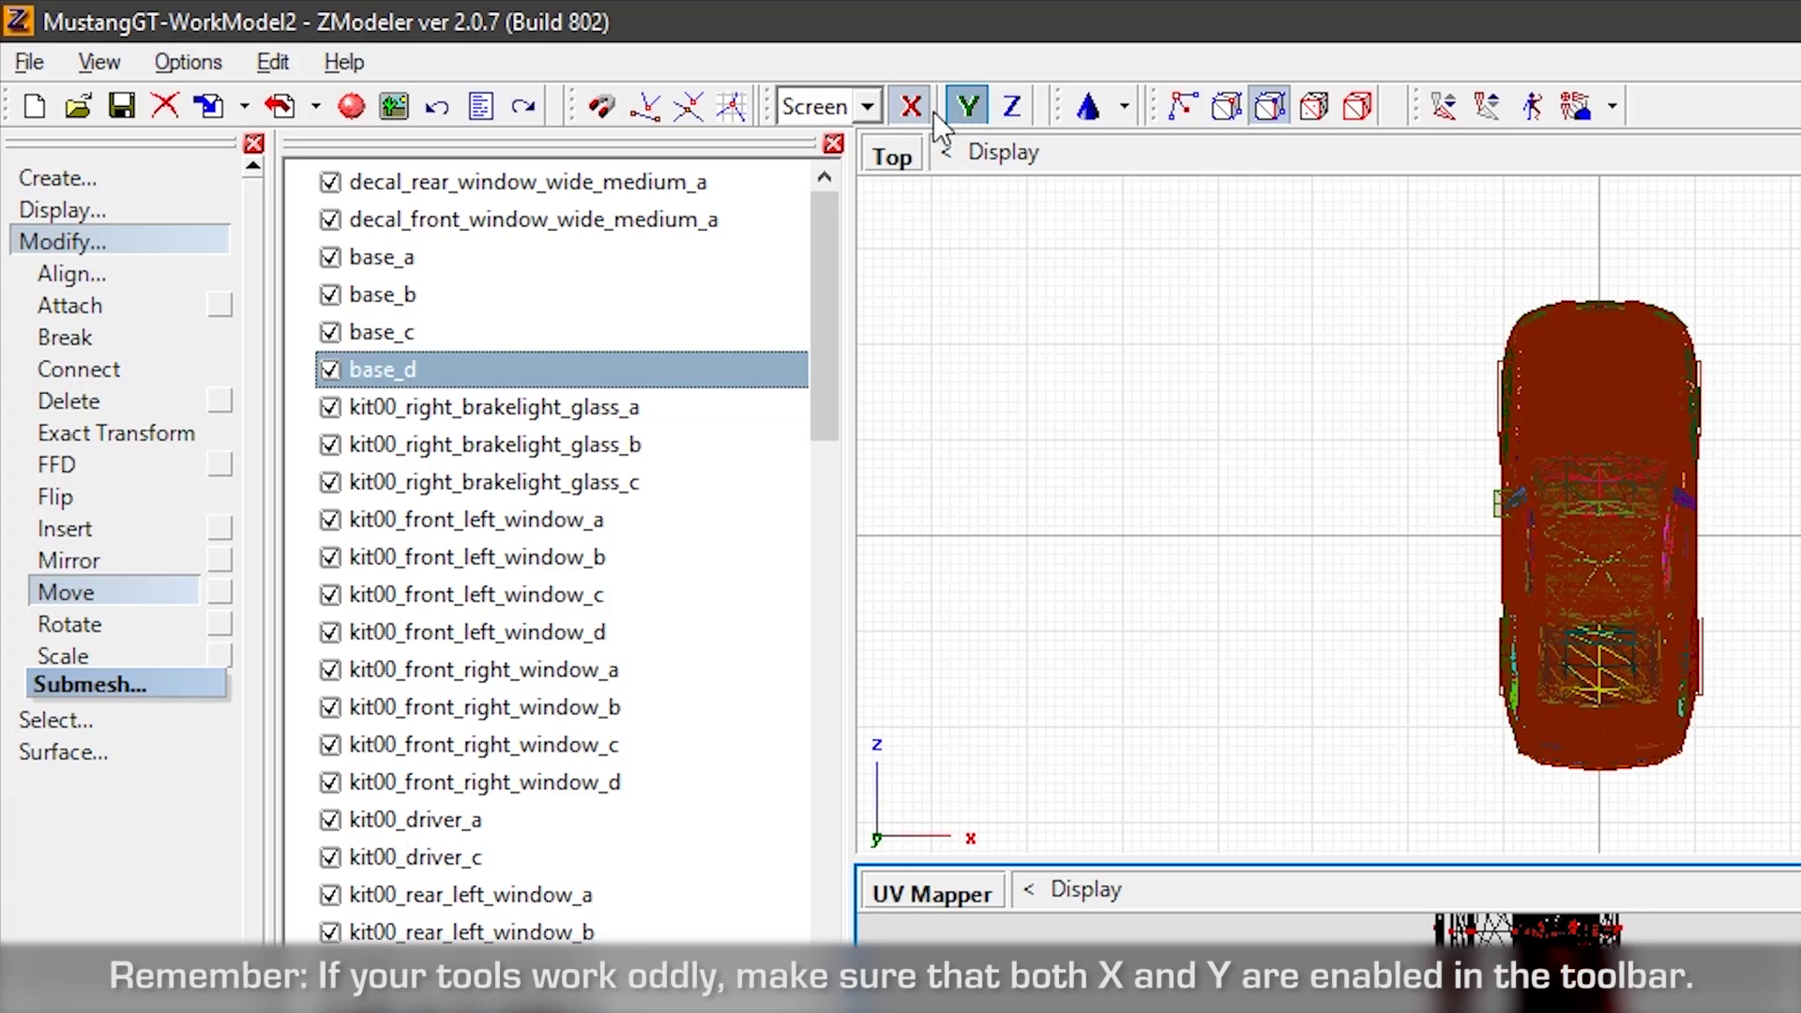
click(85, 593)
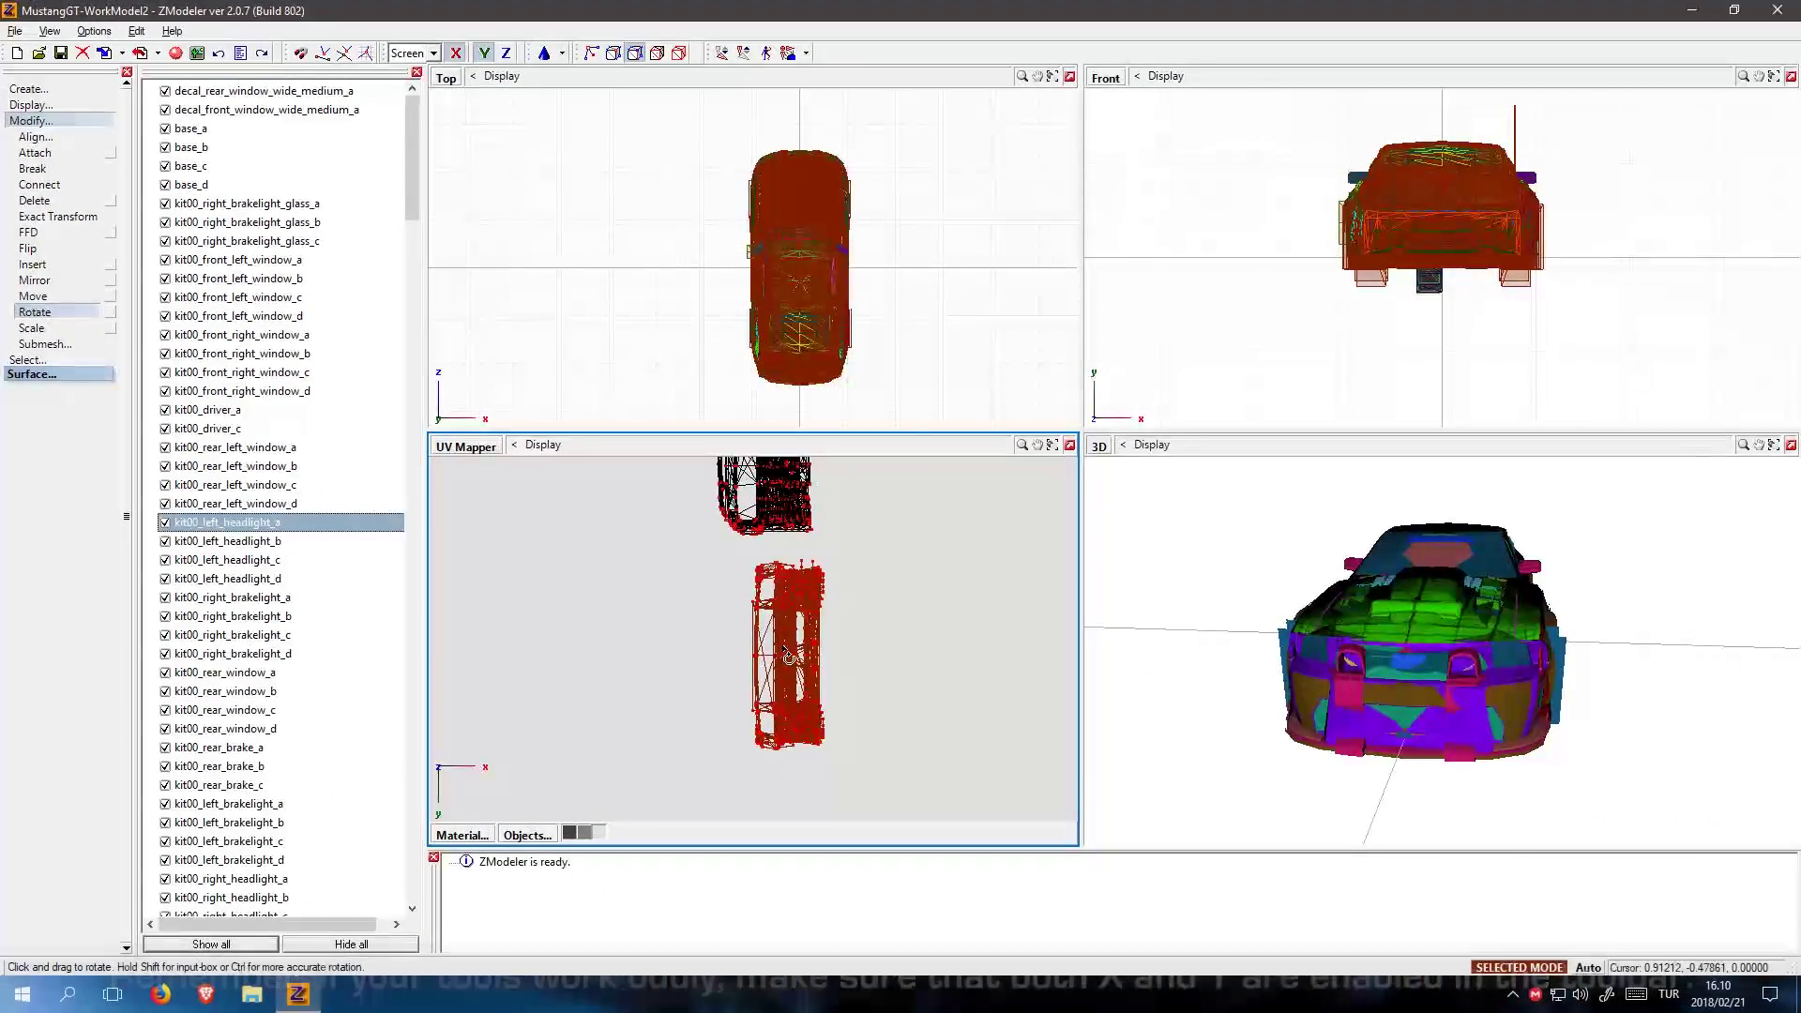
scroll(788, 657, down, 3)
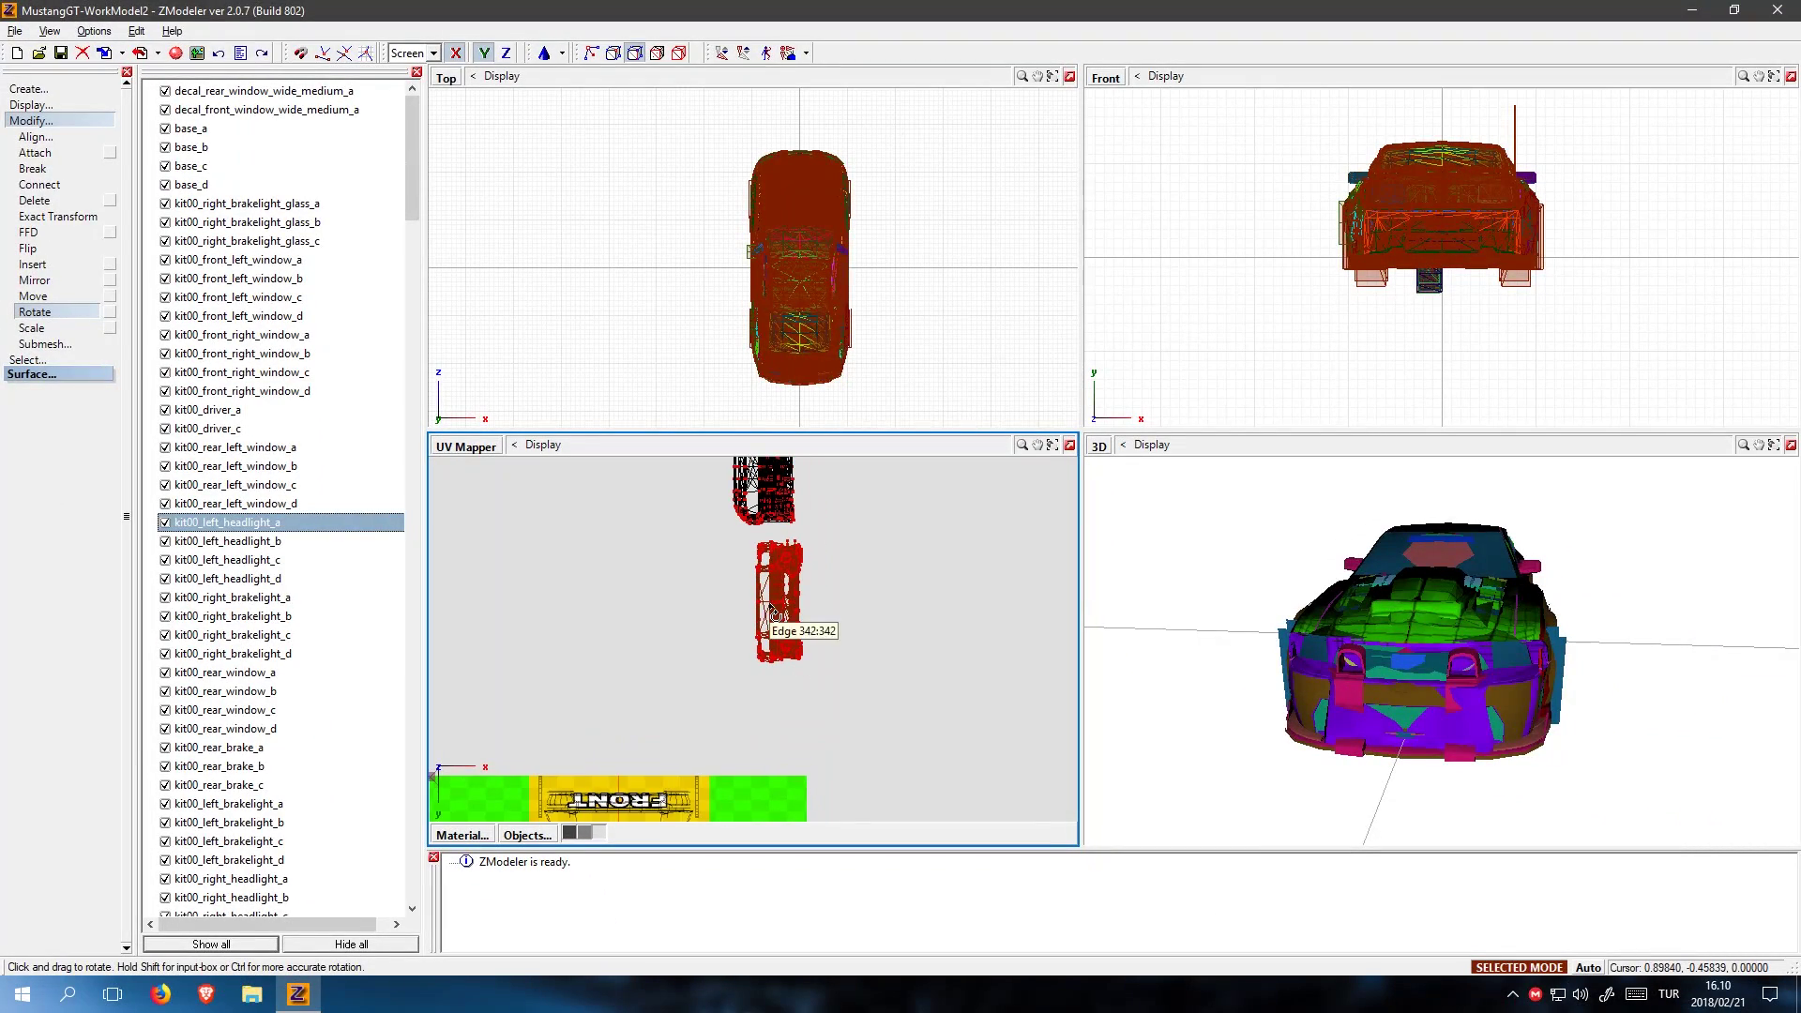
shift+click(775, 614)
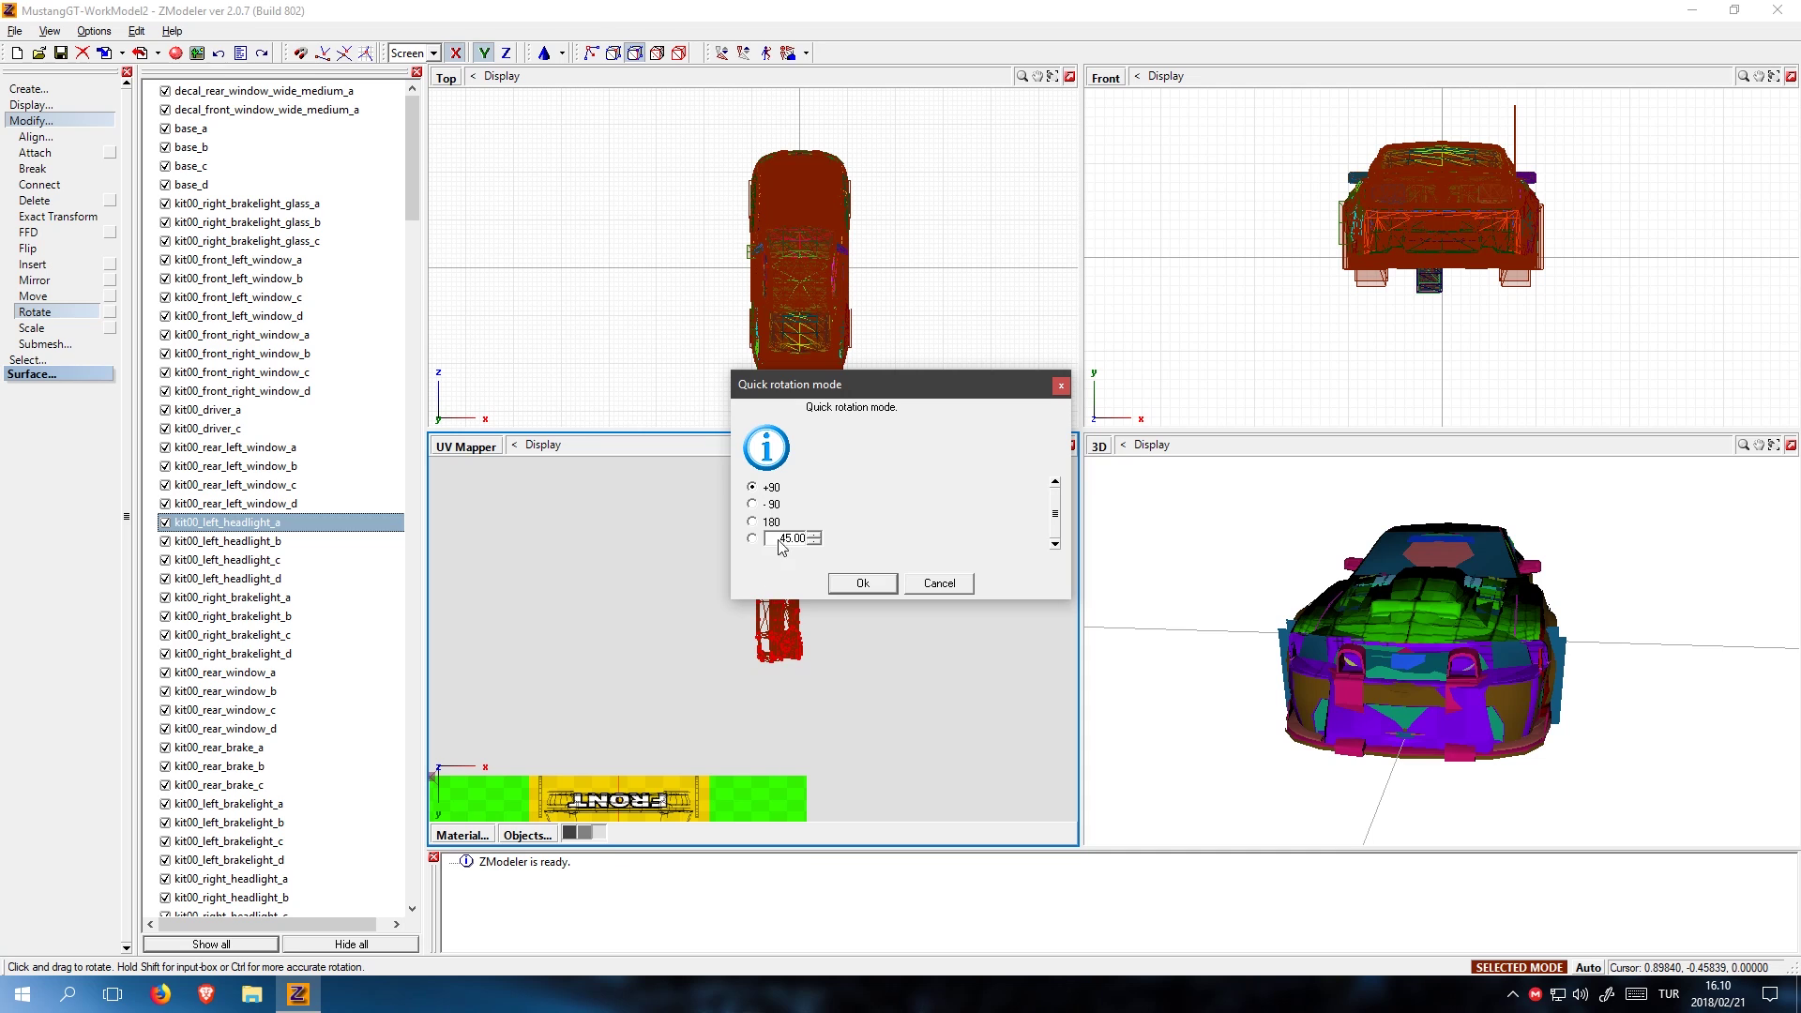
click(861, 583)
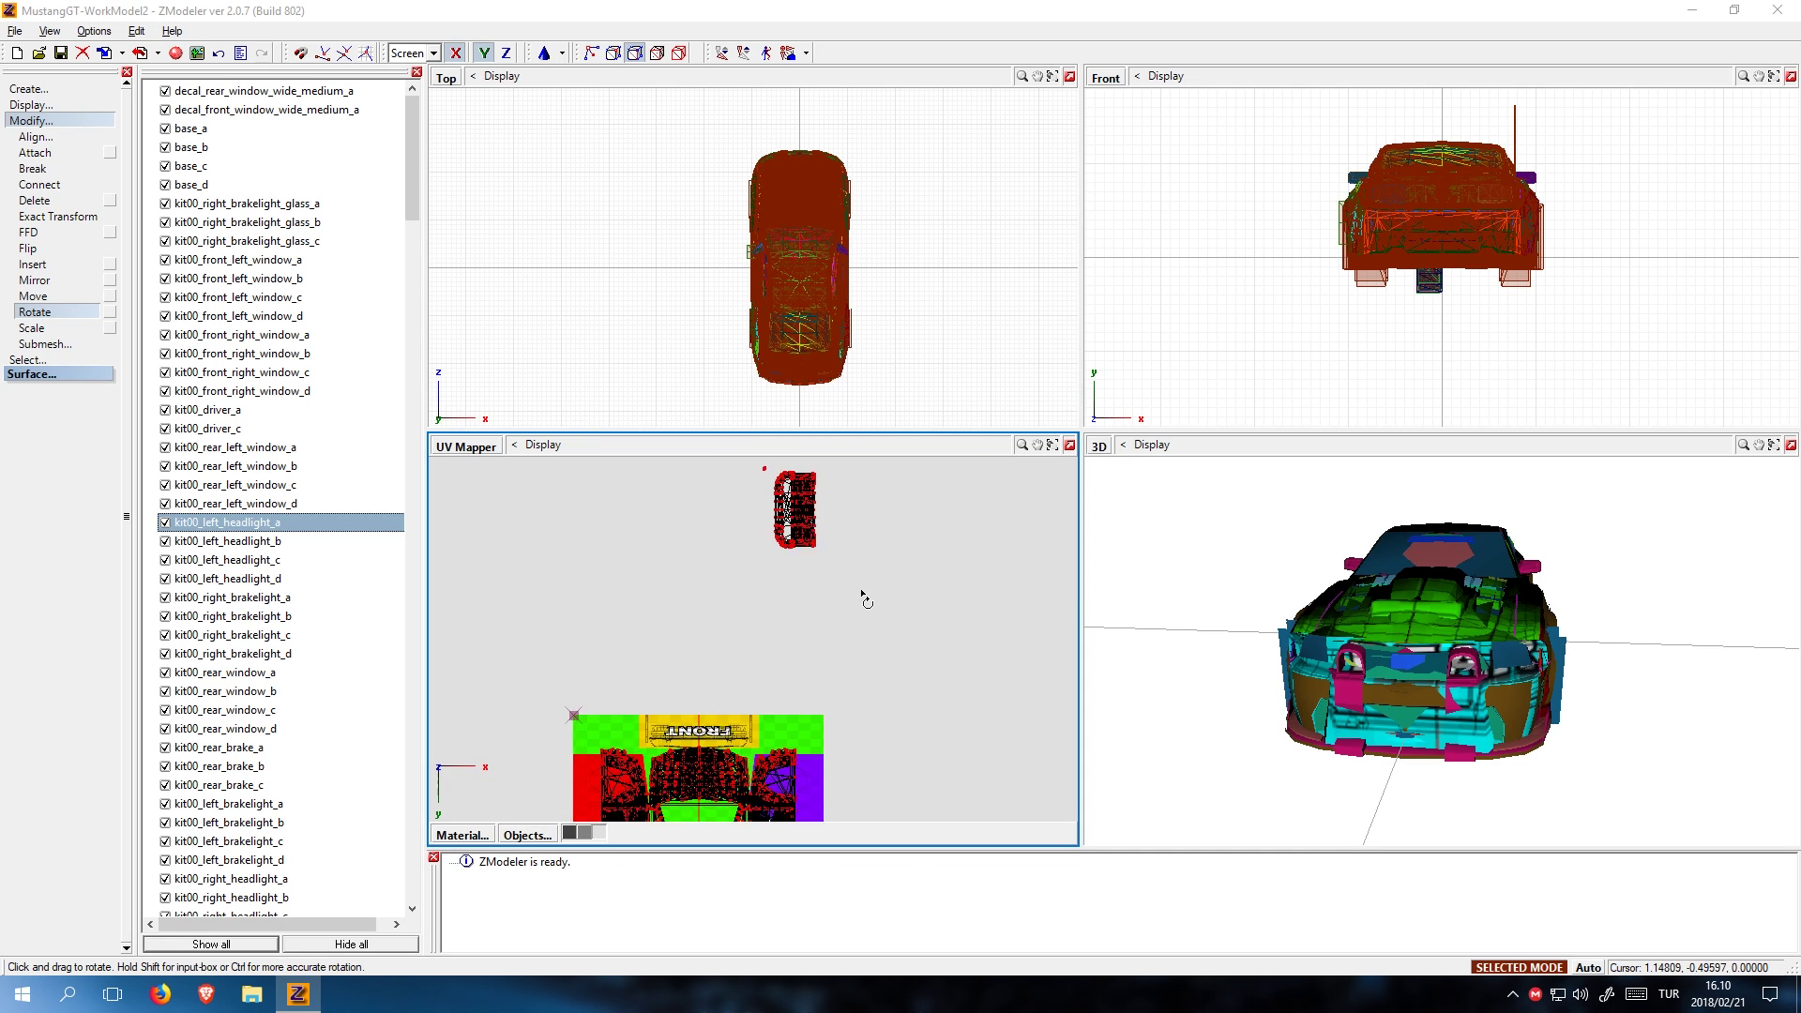
- Rotate the front bumper piece by 180 degrees with the quick rotation mode
scroll(857, 600, up, 5)
scroll(769, 780, down, 5)
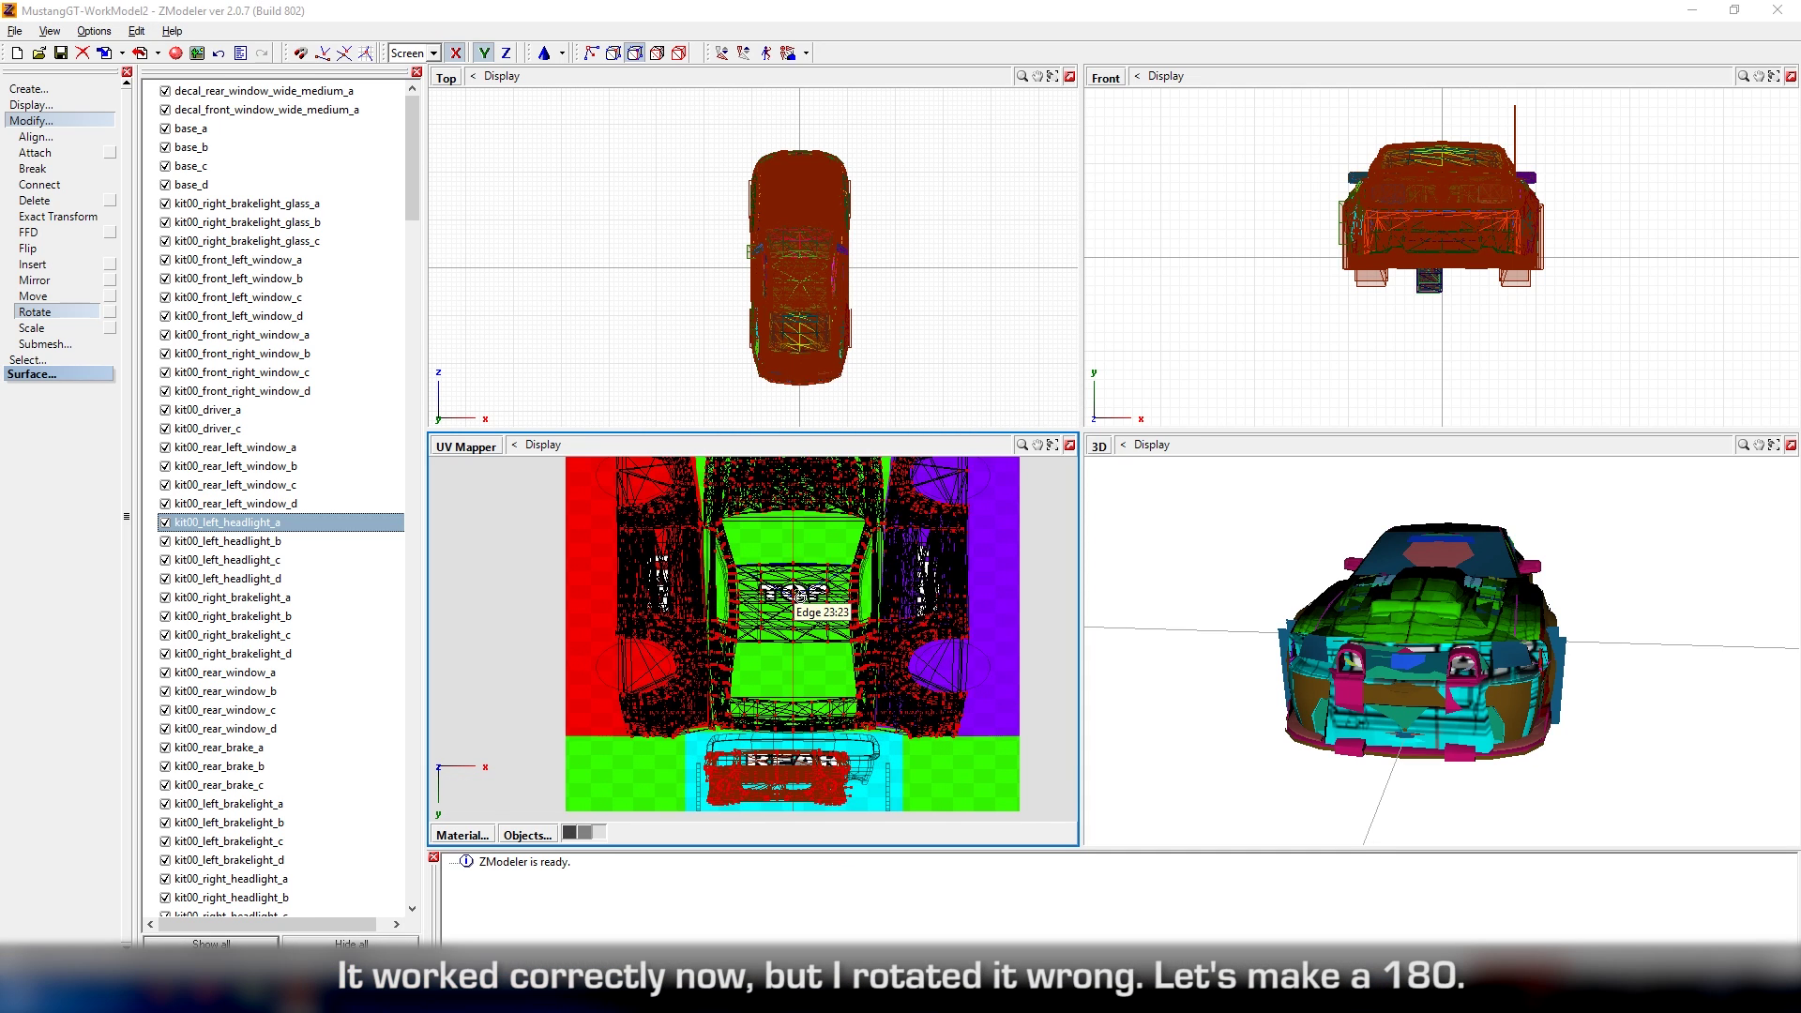
shift+click(771, 786)
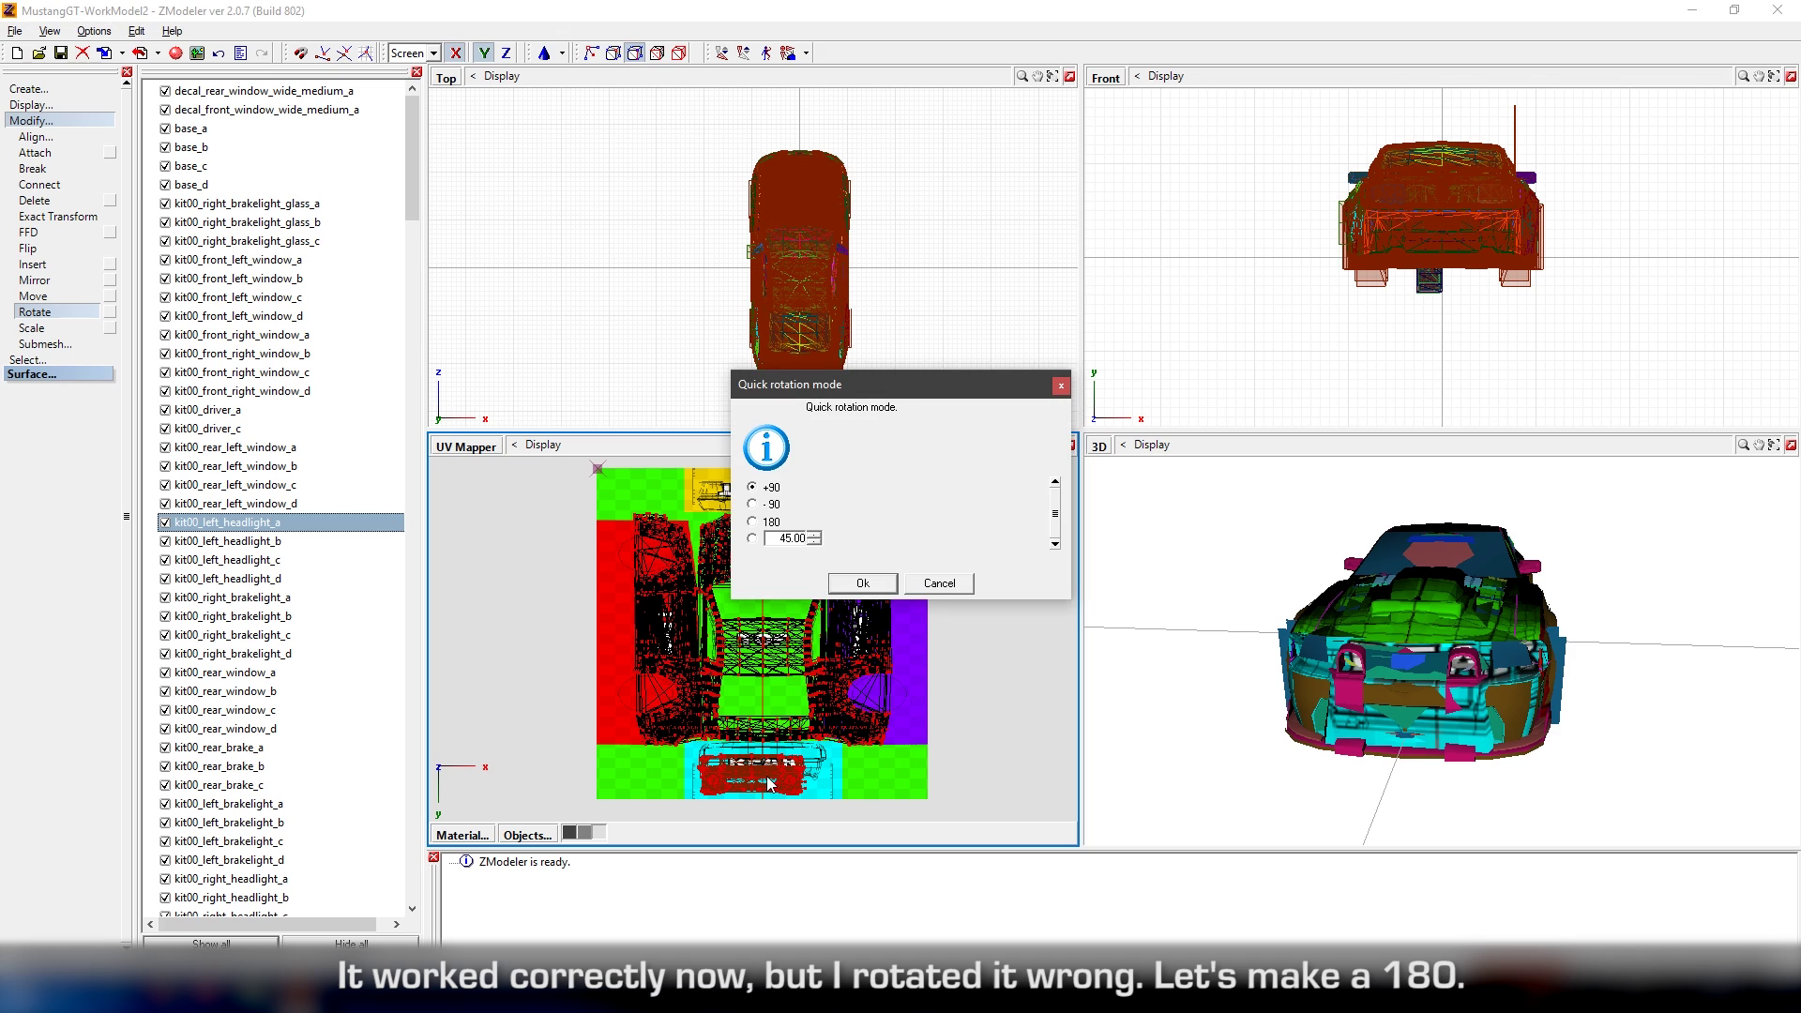
click(863, 583)
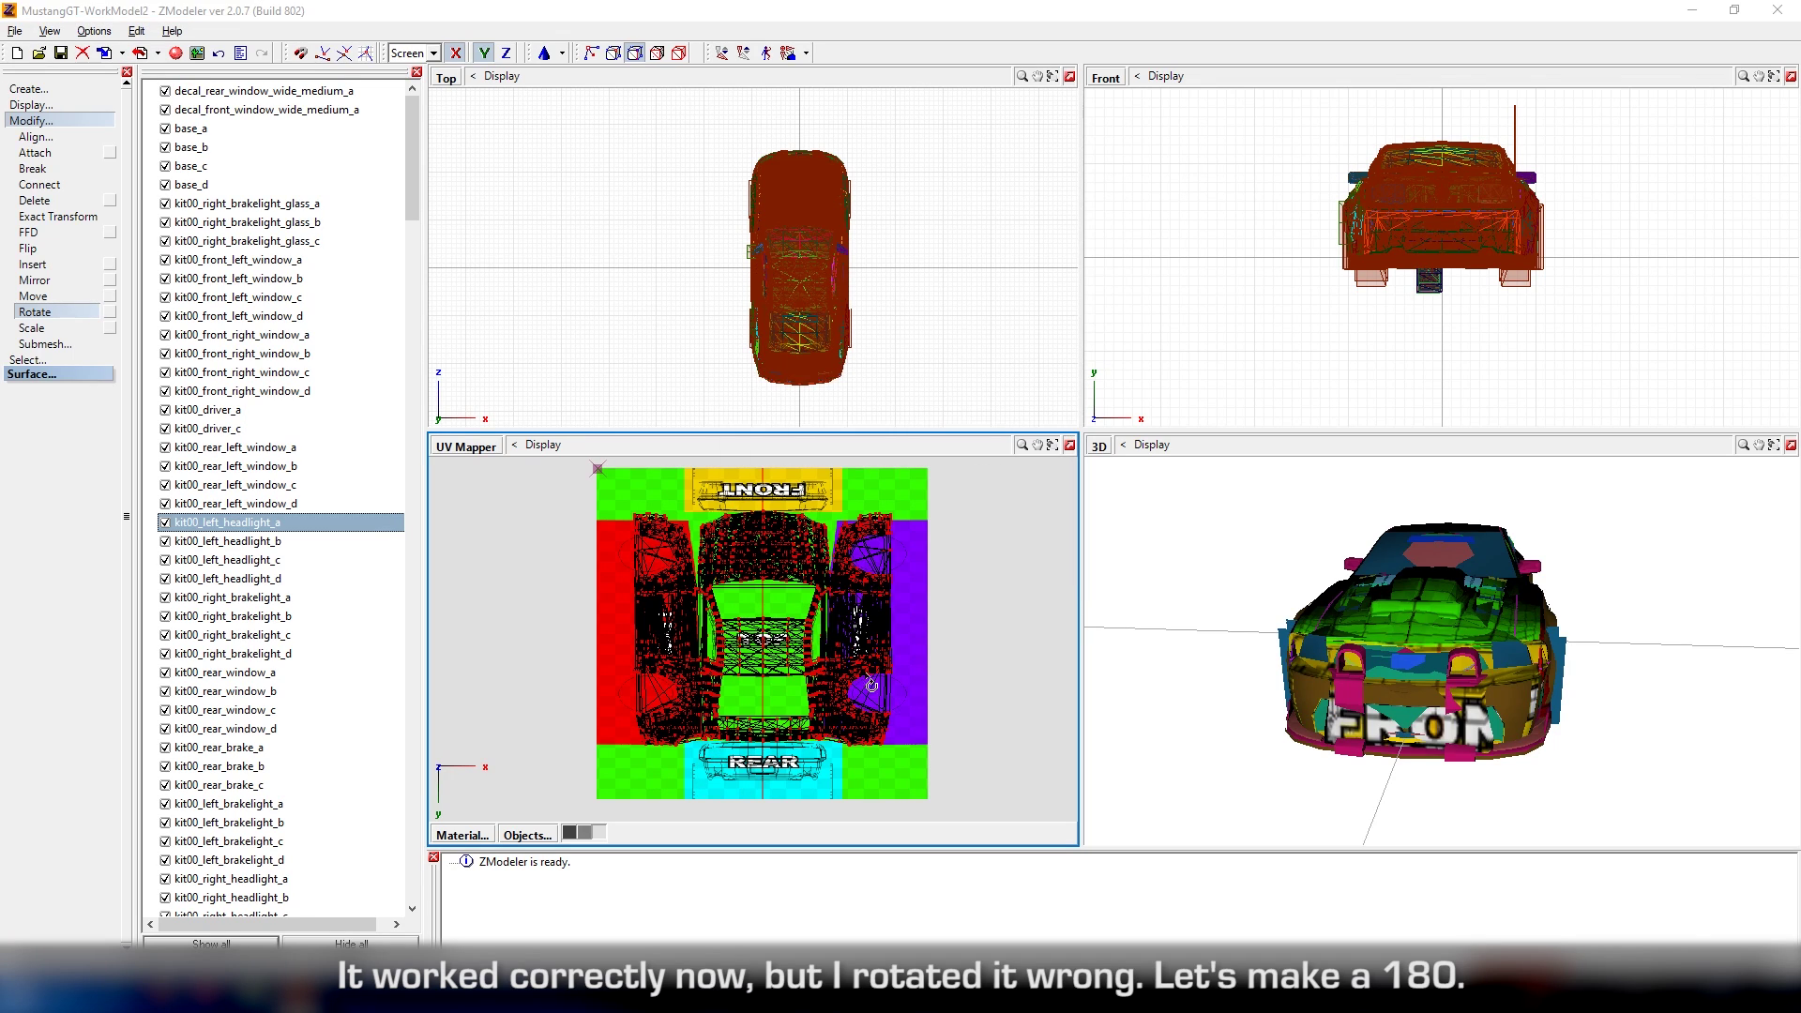
- Move the front bumper piece onto the yellow FRONT area of the texture
scroll(772, 794, down, 5)
scroll(700, 503, up, 2)
click(59, 280)
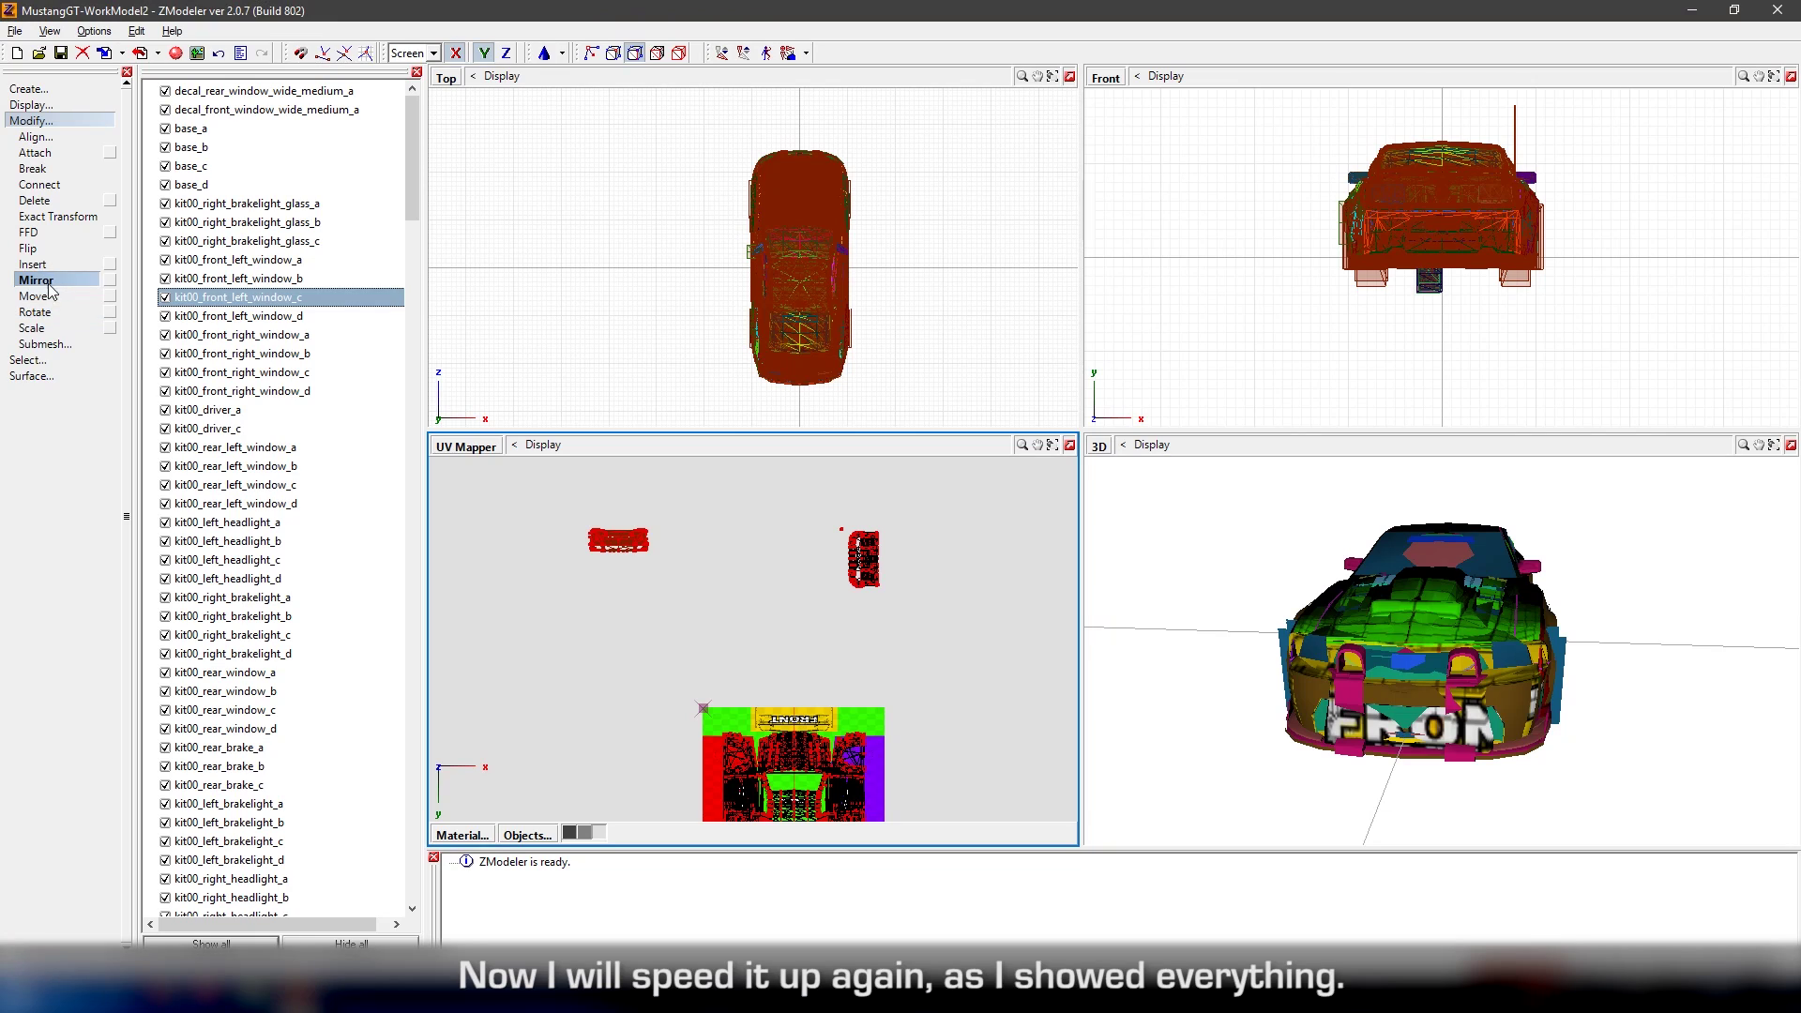
click(58, 296)
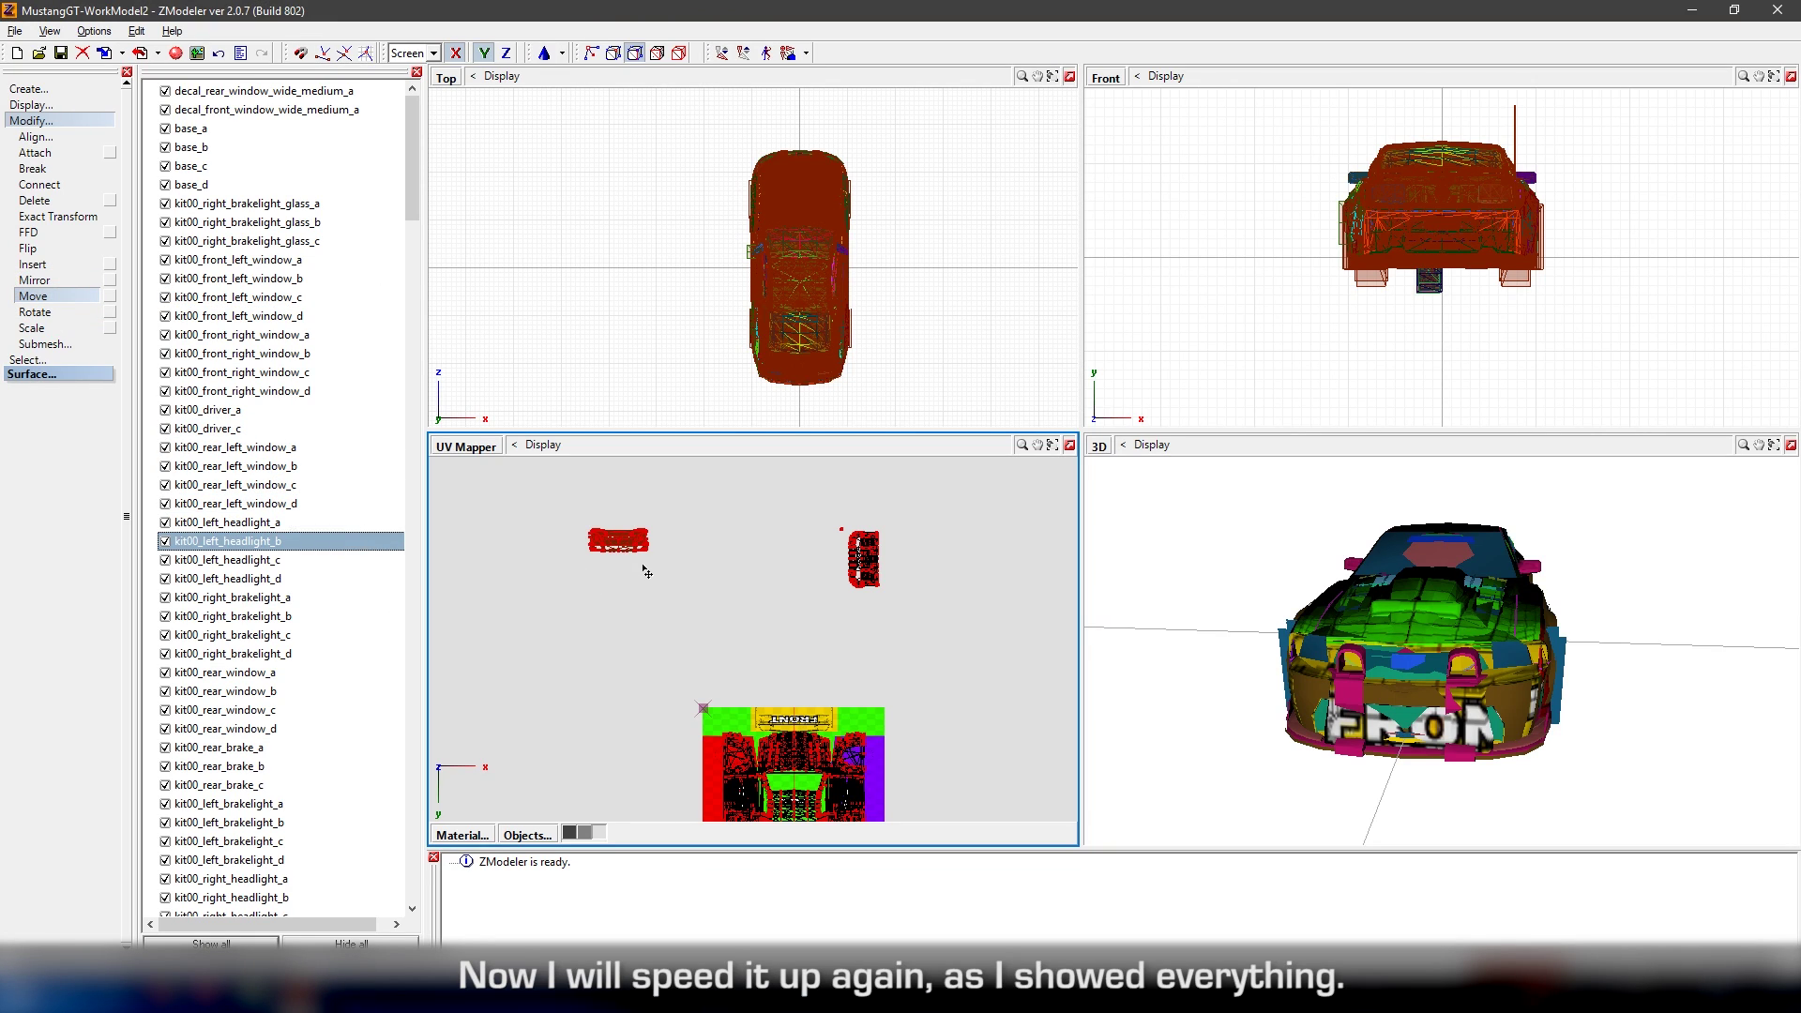
drag(647, 573, 741, 646)
scroll(793, 734, up, 5)
- Scale the front bumper piece toward the size of the car outline in the FRONT area, switching the active axes as needed
click(56, 328)
click(484, 54)
scroll(868, 642, down, 5)
click(484, 53)
click(456, 53)
click(56, 297)
scroll(745, 648, up, 5)
click(56, 328)
drag(966, 597, 756, 587)
- Shift the front bumper piece sideways over the FRONT lettering and adjust its width to the bumper outline
scroll(827, 602, down, 1)
click(56, 296)
drag(546, 600, 822, 593)
key(s)
click(848, 592)
click(879, 597)
click(54, 297)
click(52, 331)
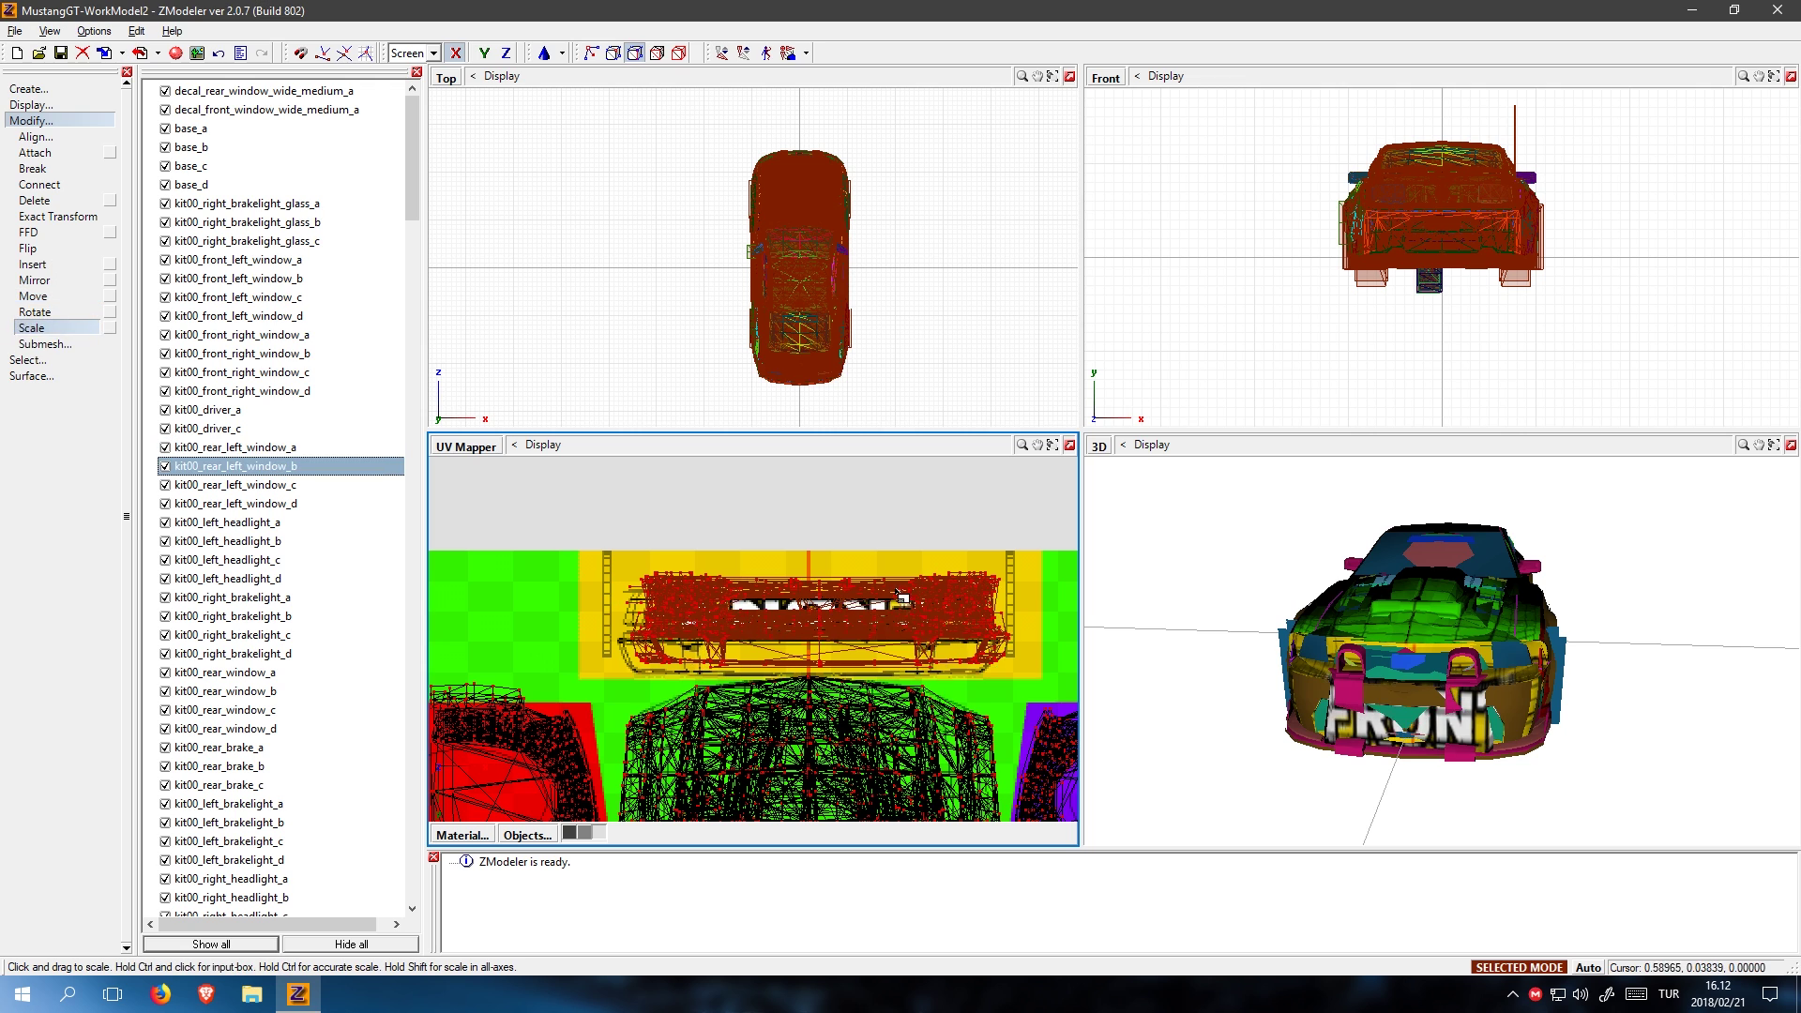
key(s)
click(860, 597)
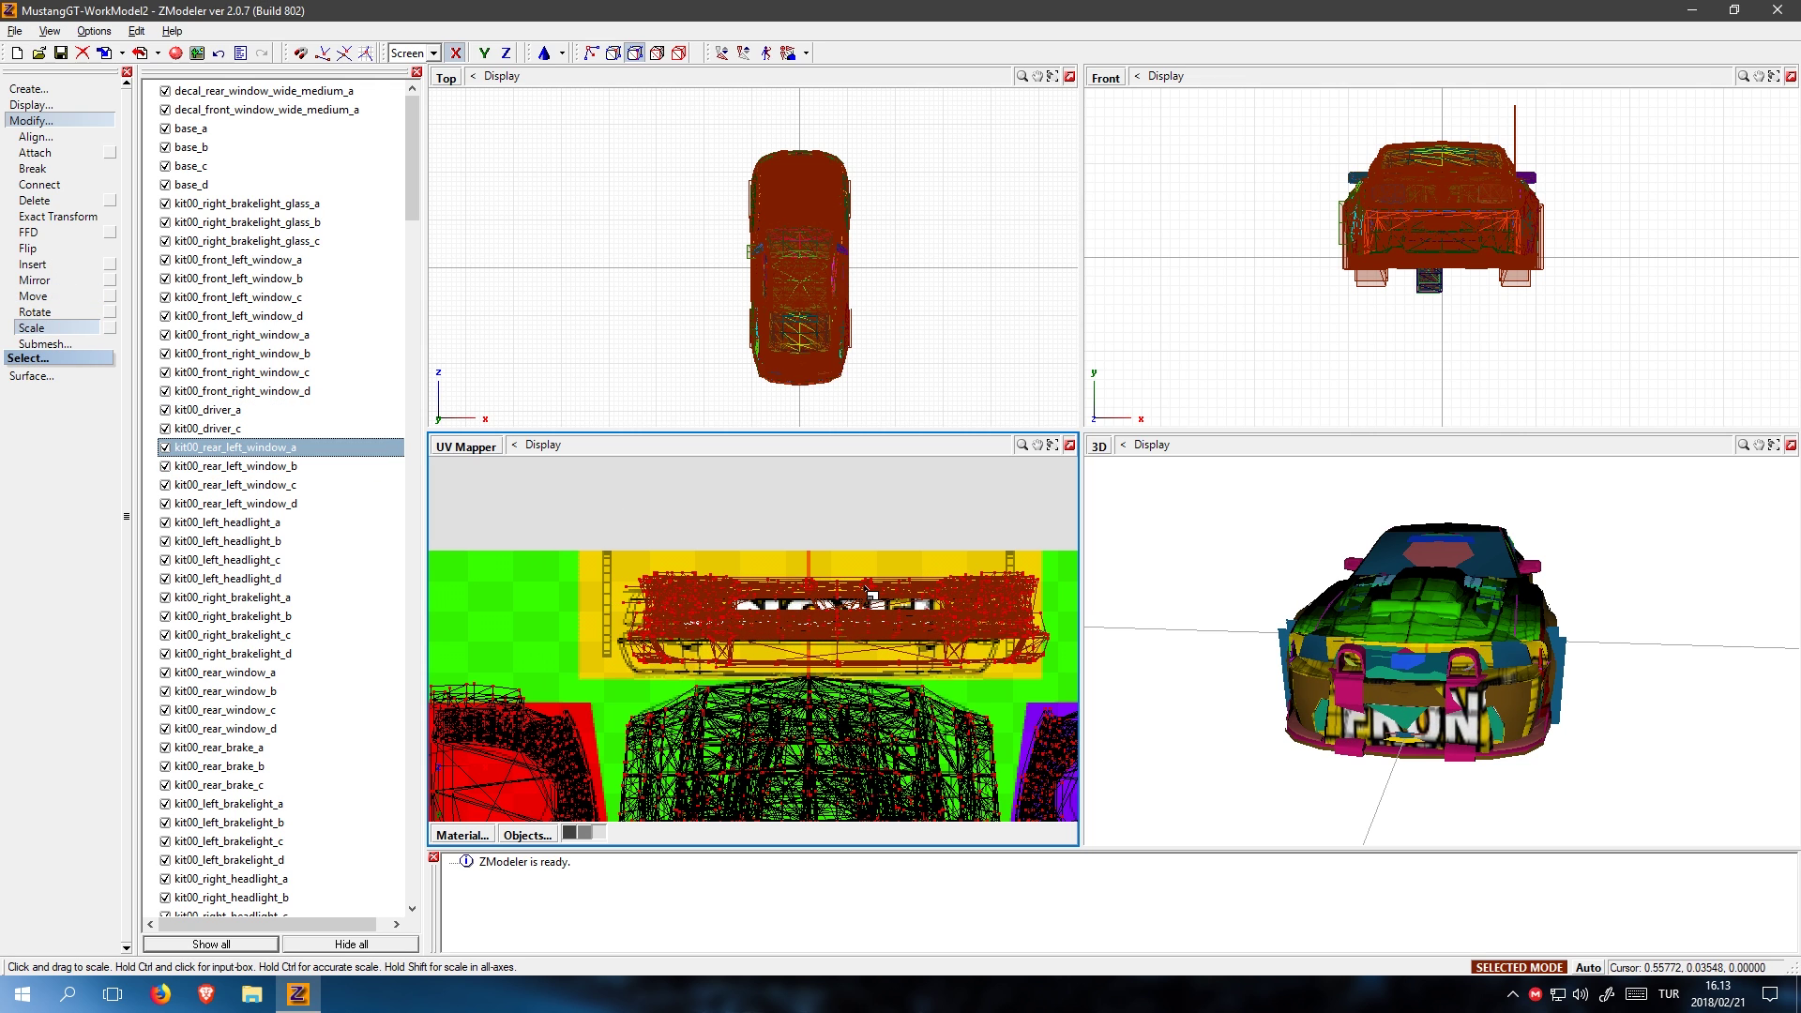
- Fine-tune the front bumper piece's horizontal and vertical position and scale so it sits centered on the FRONT outline
key(m)
click(856, 594)
scroll(807, 602, up, 3)
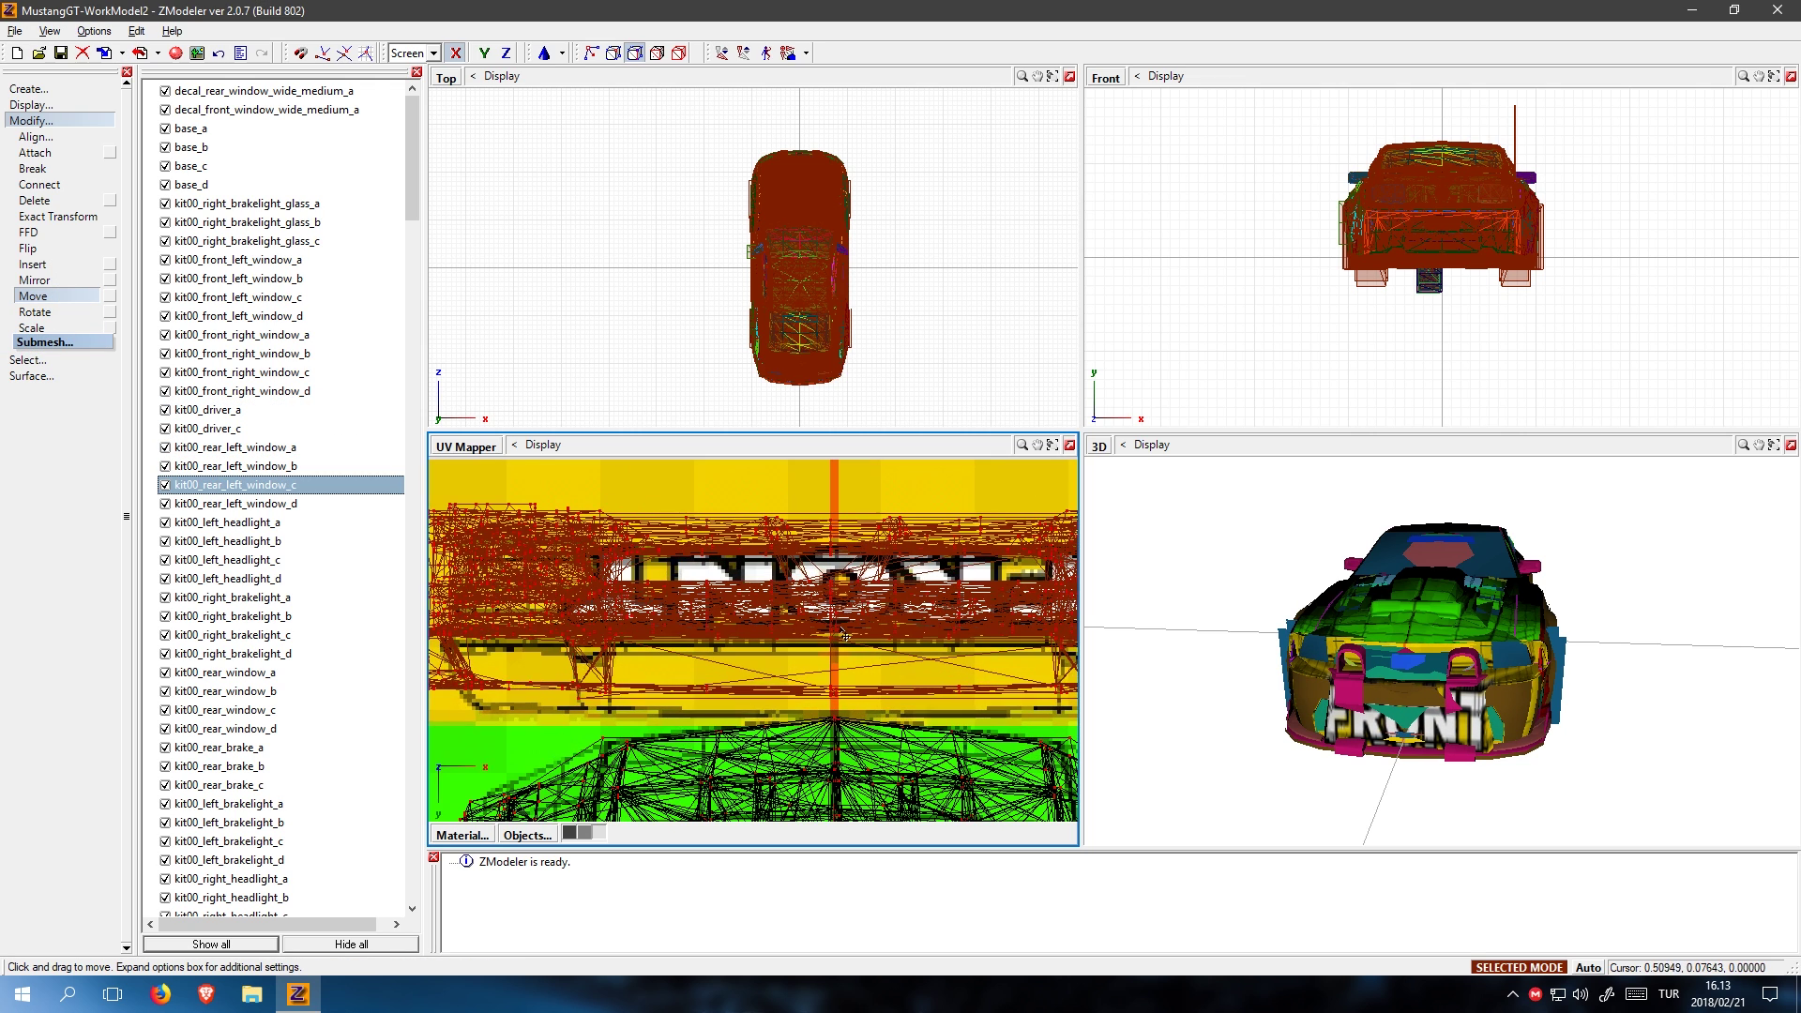
scroll(801, 638, down, 2)
key(y)
key(x)
mouse_move(826, 655)
mouse_down()
mouse_move(826, 671)
mouse_move(813, 658)
mouse_move(858, 642)
mouse_move(847, 654)
mouse_up()
key(s)
key(m)
scroll(832, 723, up, 4)
drag(796, 591, 794, 576)
key(x)
- Turn the 3D view to the car's rear and box-select the rear bumper piece in the UV Mapper using Quadr
scroll(822, 624, down, 10)
middle_drag(1586, 638, 1248, 668)
scroll(896, 469, down, 1)
scroll(896, 469, down, 1)
middle_drag(896, 469, 834, 610)
scroll(834, 610, up, 4)
click(44, 361)
click(48, 472)
right_drag(856, 814, 856, 816)
- Rotate the selected rear bumper piece with the quick rotation mode
middle_drag(858, 807, 857, 663)
scroll(858, 662, up, 1)
click(38, 121)
click(42, 313)
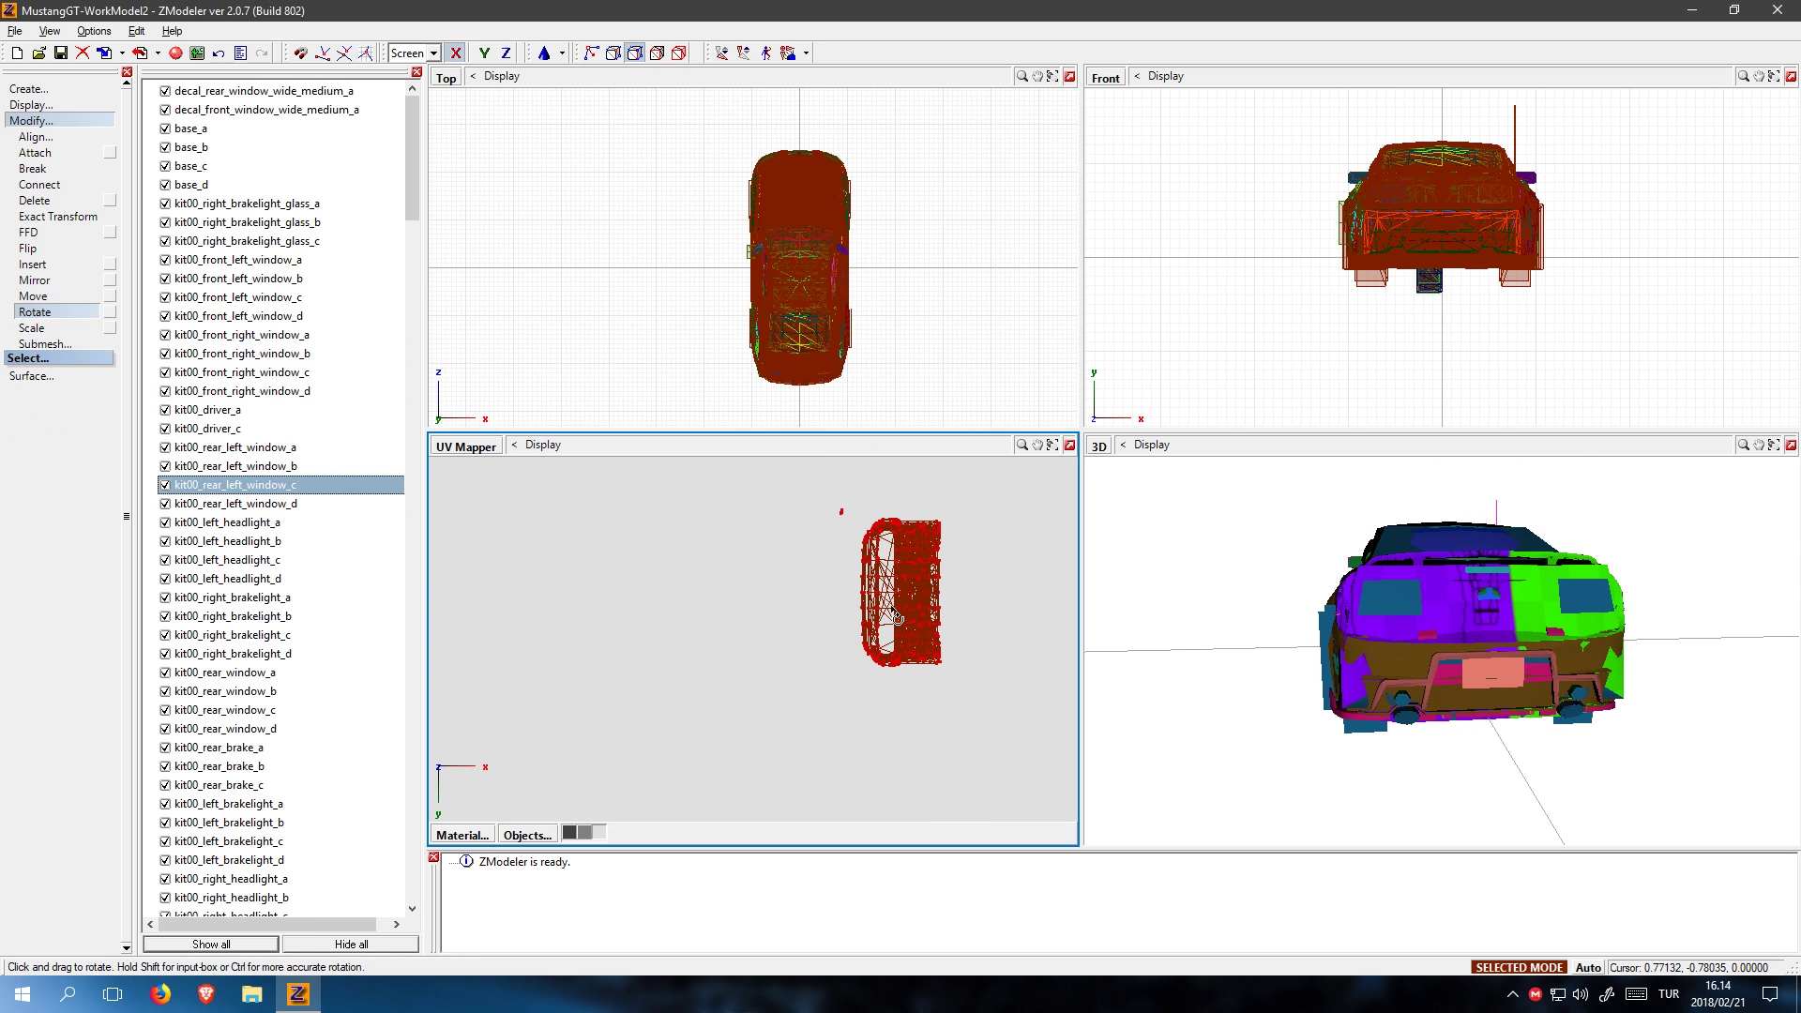
click(904, 596)
click(861, 582)
- Rotate the rear bumper piece once more so its orientation matches the REAR outline
scroll(854, 581, down, 5)
scroll(793, 779, up, 3)
middle_drag(871, 742, 985, 740)
middle_drag(600, 469, 755, 527)
click(755, 527)
click(752, 523)
click(863, 583)
- Move the rear bumper piece toward the cyan REAR area of the texture
middle_drag(976, 815, 764, 739)
scroll(764, 739, up, 5)
click(33, 297)
drag(840, 716, 661, 710)
- Scale the rear bumper piece toward the size of the bumper outline in the REAR area
scroll(660, 710, up, 2)
scroll(661, 711, up, 3)
click(44, 331)
drag(844, 718, 890, 739)
click(456, 54)
scroll(892, 745, down, 1)
- Move the rear bumper piece along the horizontal and vertical axes onto the REAR bumper outline
key(m)
key(Down)
key(Down)
key(Down)
key(Down)
key(Down)
key(Down)
key(Down)
key(Down)
key(Down)
key(Down)
key(Down)
key(Down)
key(Down)
key(Down)
key(Down)
key(Down)
key(Down)
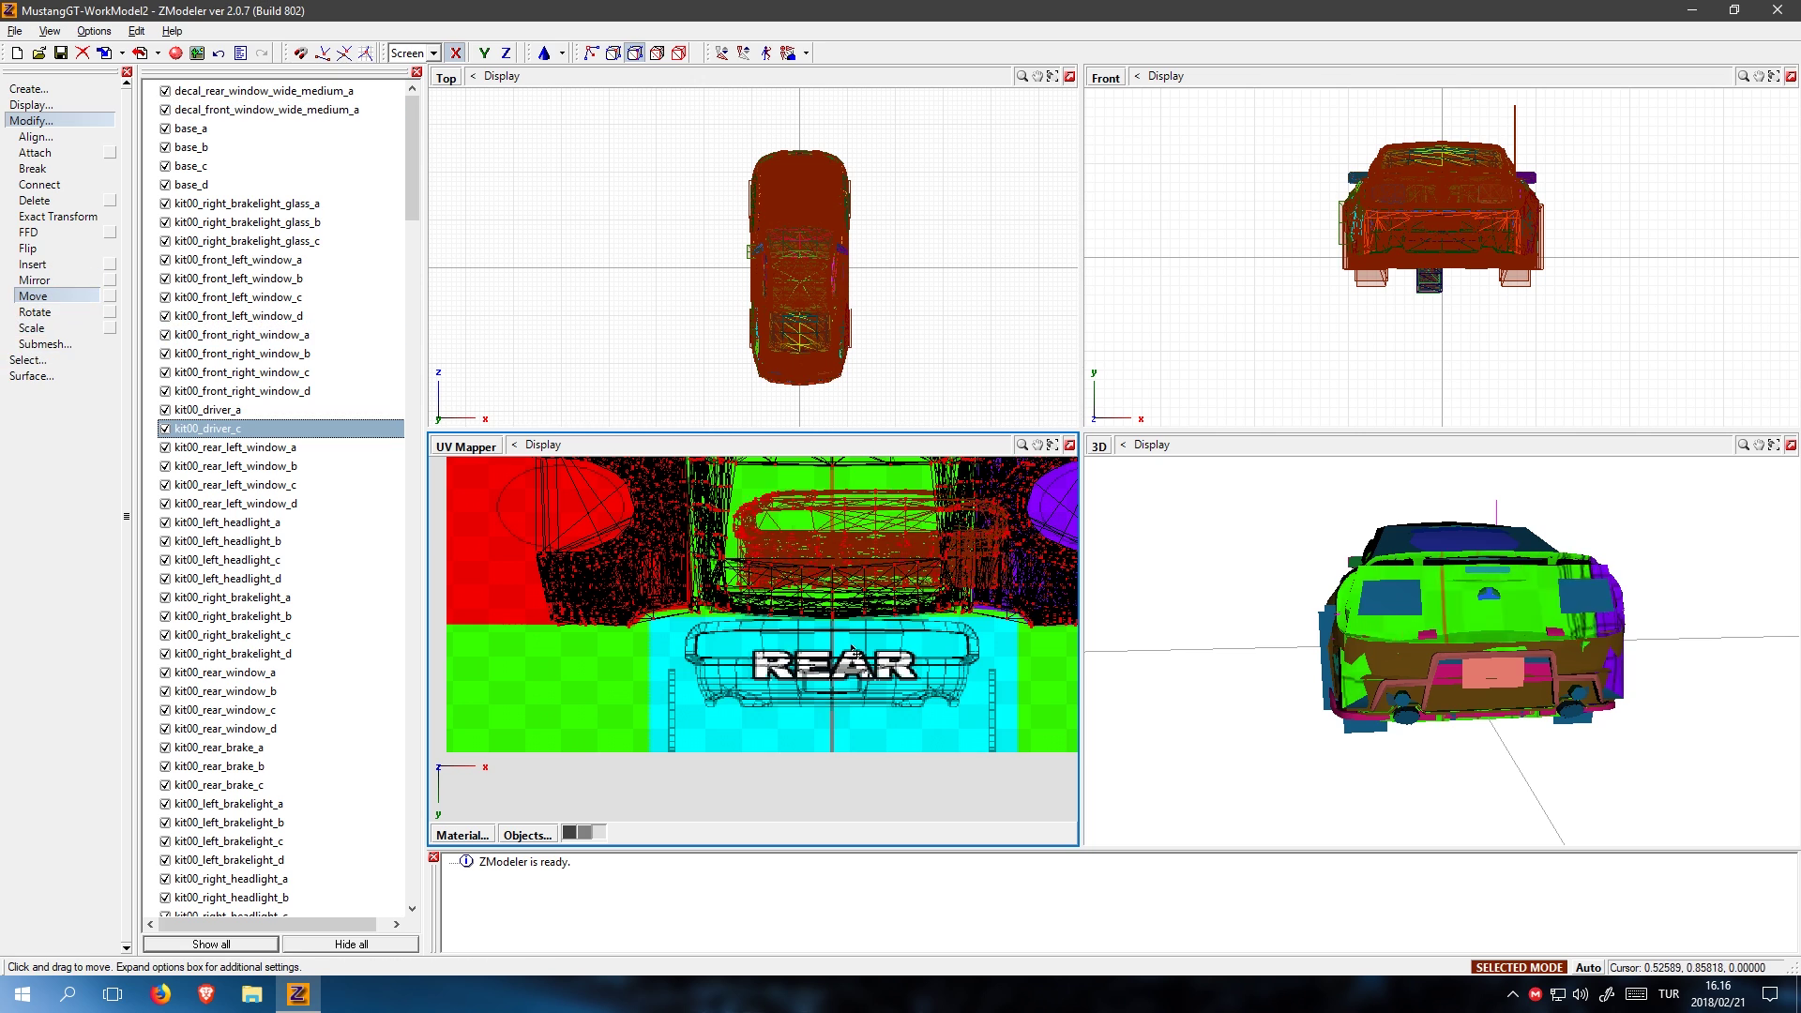
click(484, 53)
drag(837, 608, 837, 694)
- Refine the rear bumper piece's scale so it fits the REAR bumper outline
scroll(837, 731, up, 2)
scroll(837, 721, up, 1)
click(456, 54)
click(43, 330)
click(39, 328)
middle_drag(832, 638, 819, 706)
scroll(826, 648, up, 2)
scroll(826, 648, down, 3)
- Check the finished mapping on the car's right side and try to save the scene to its current file
middle_drag(1517, 647, 1406, 619)
scroll(776, 765, down, 6)
middle_drag(776, 772, 765, 828)
scroll(812, 511, down, 1)
click(54, 327)
click(61, 54)
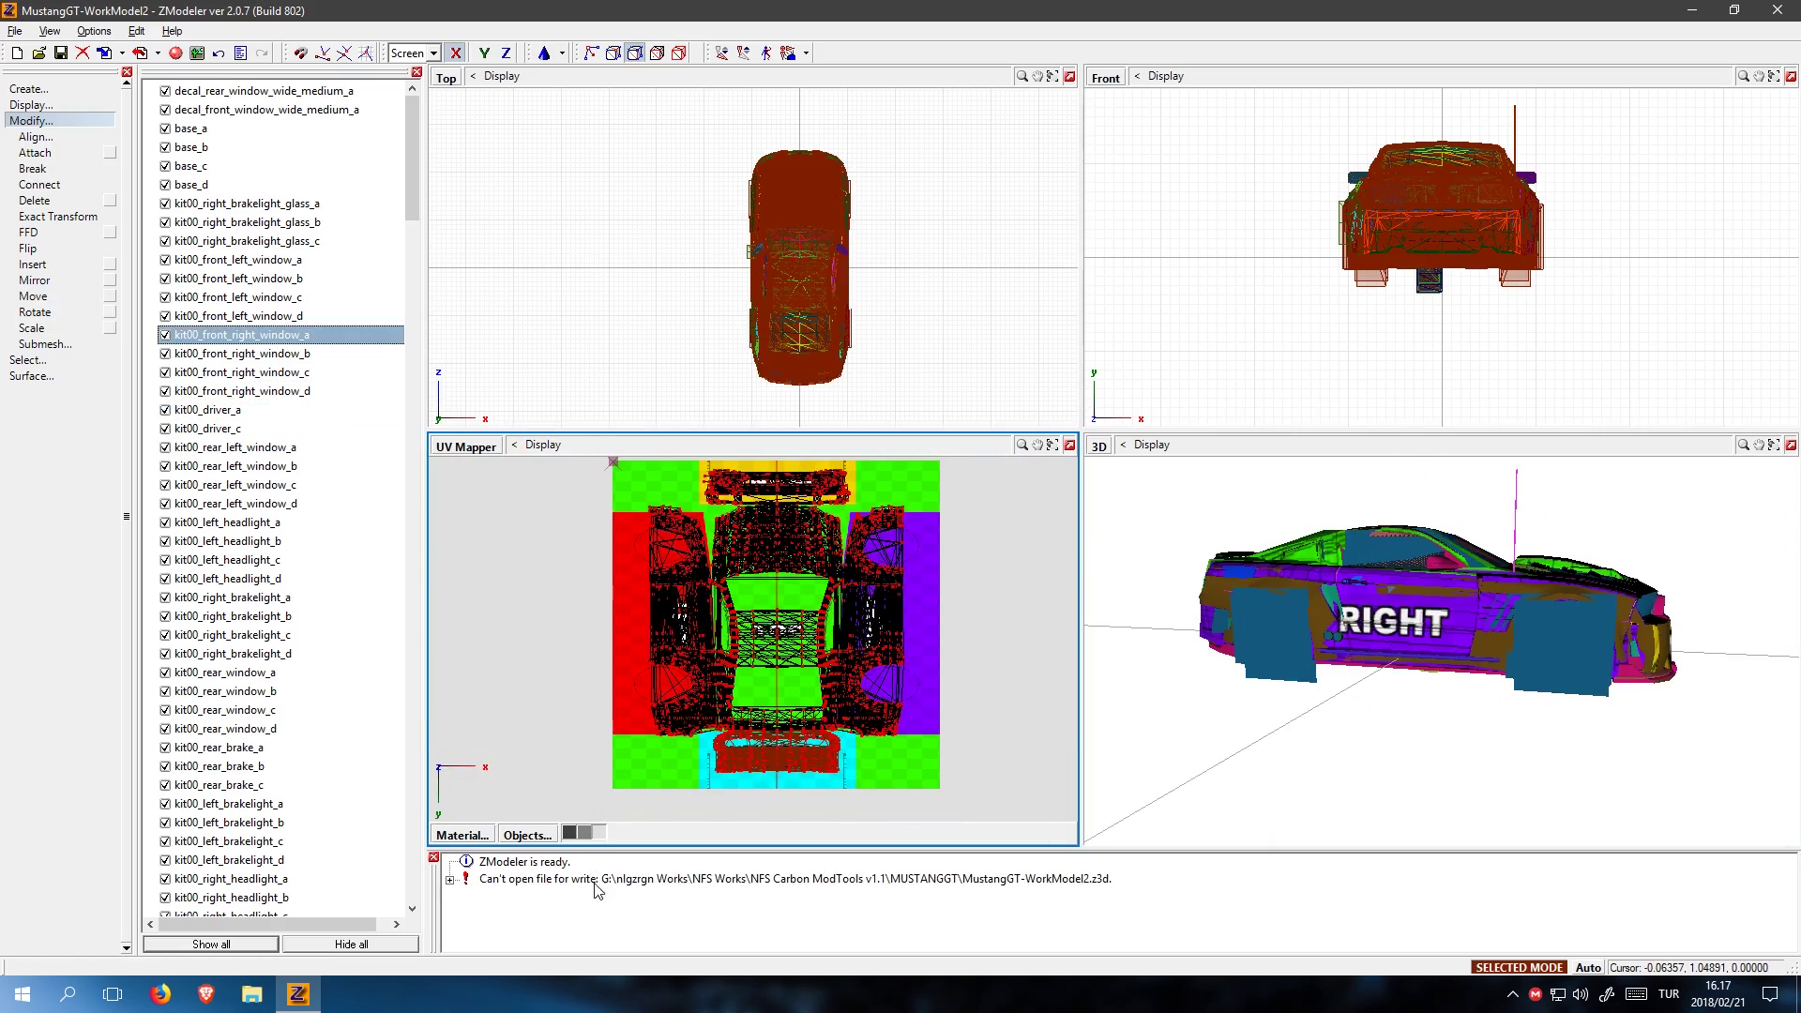
- Save the scene in the MUSTANGGT folder under the new file name MustangGT-WorkModel3.z3d
click(190, 128)
click(14, 31)
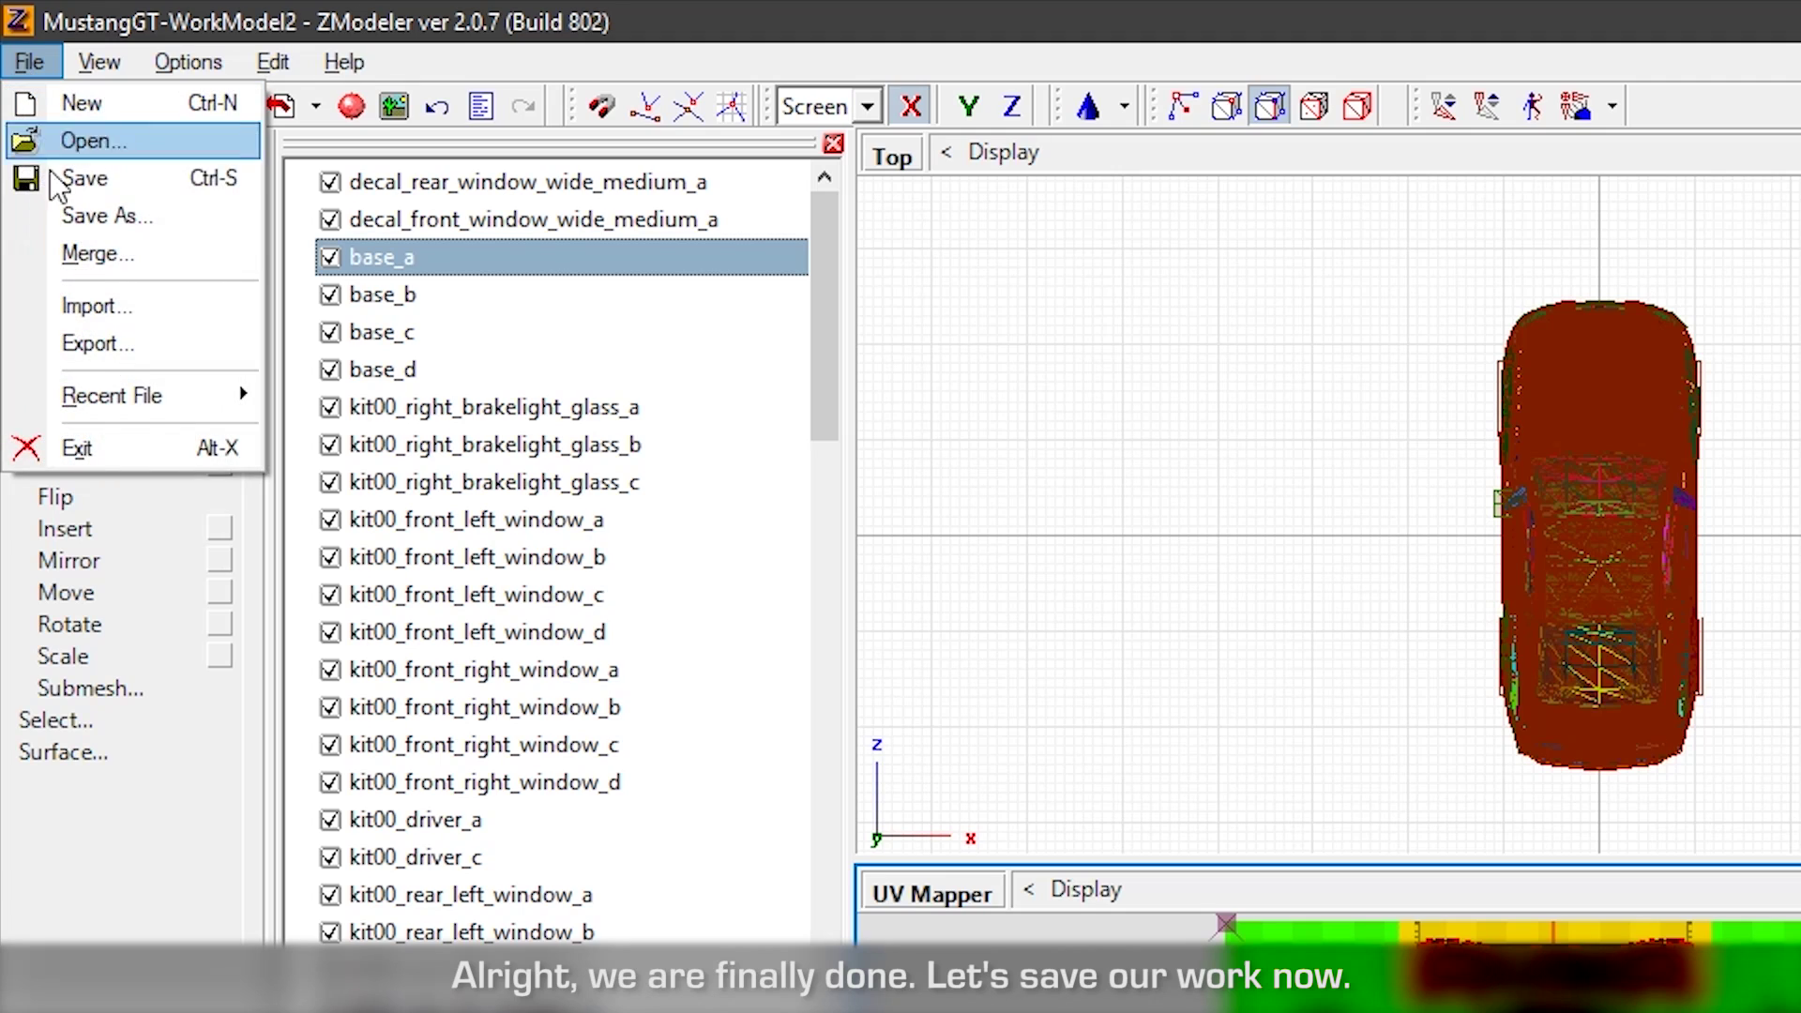
click(90, 216)
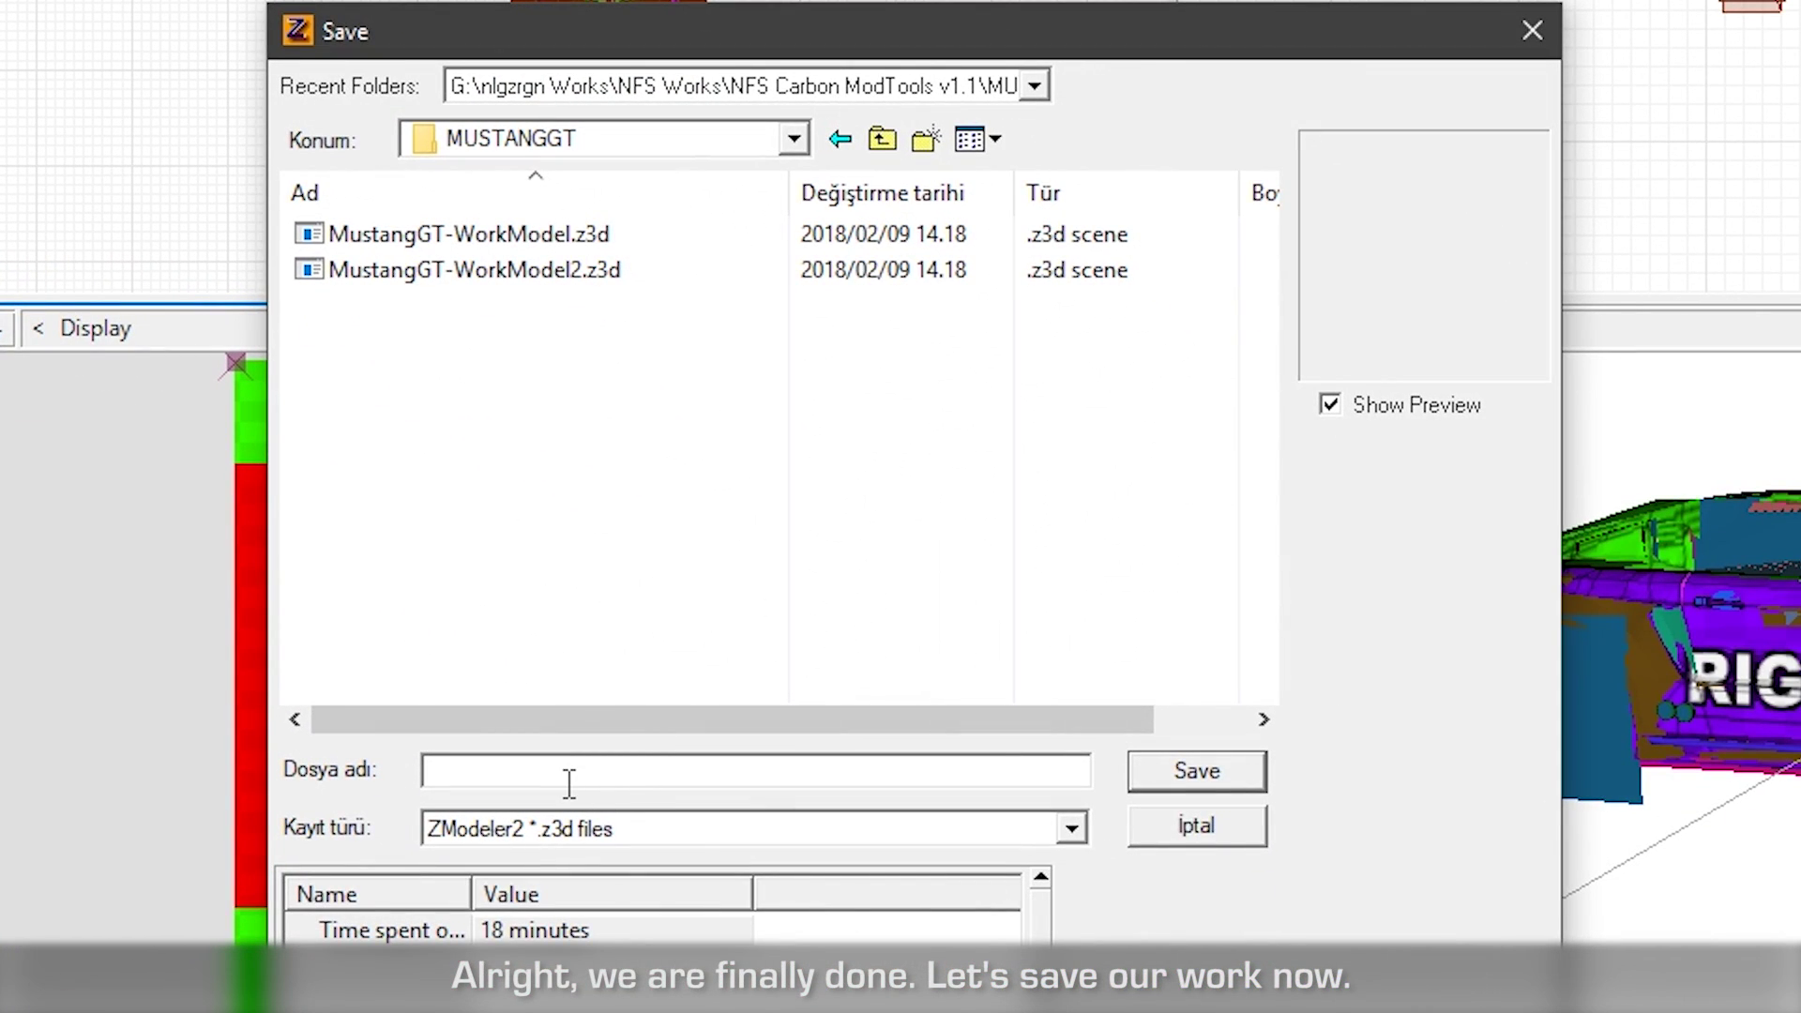
text(Mus)
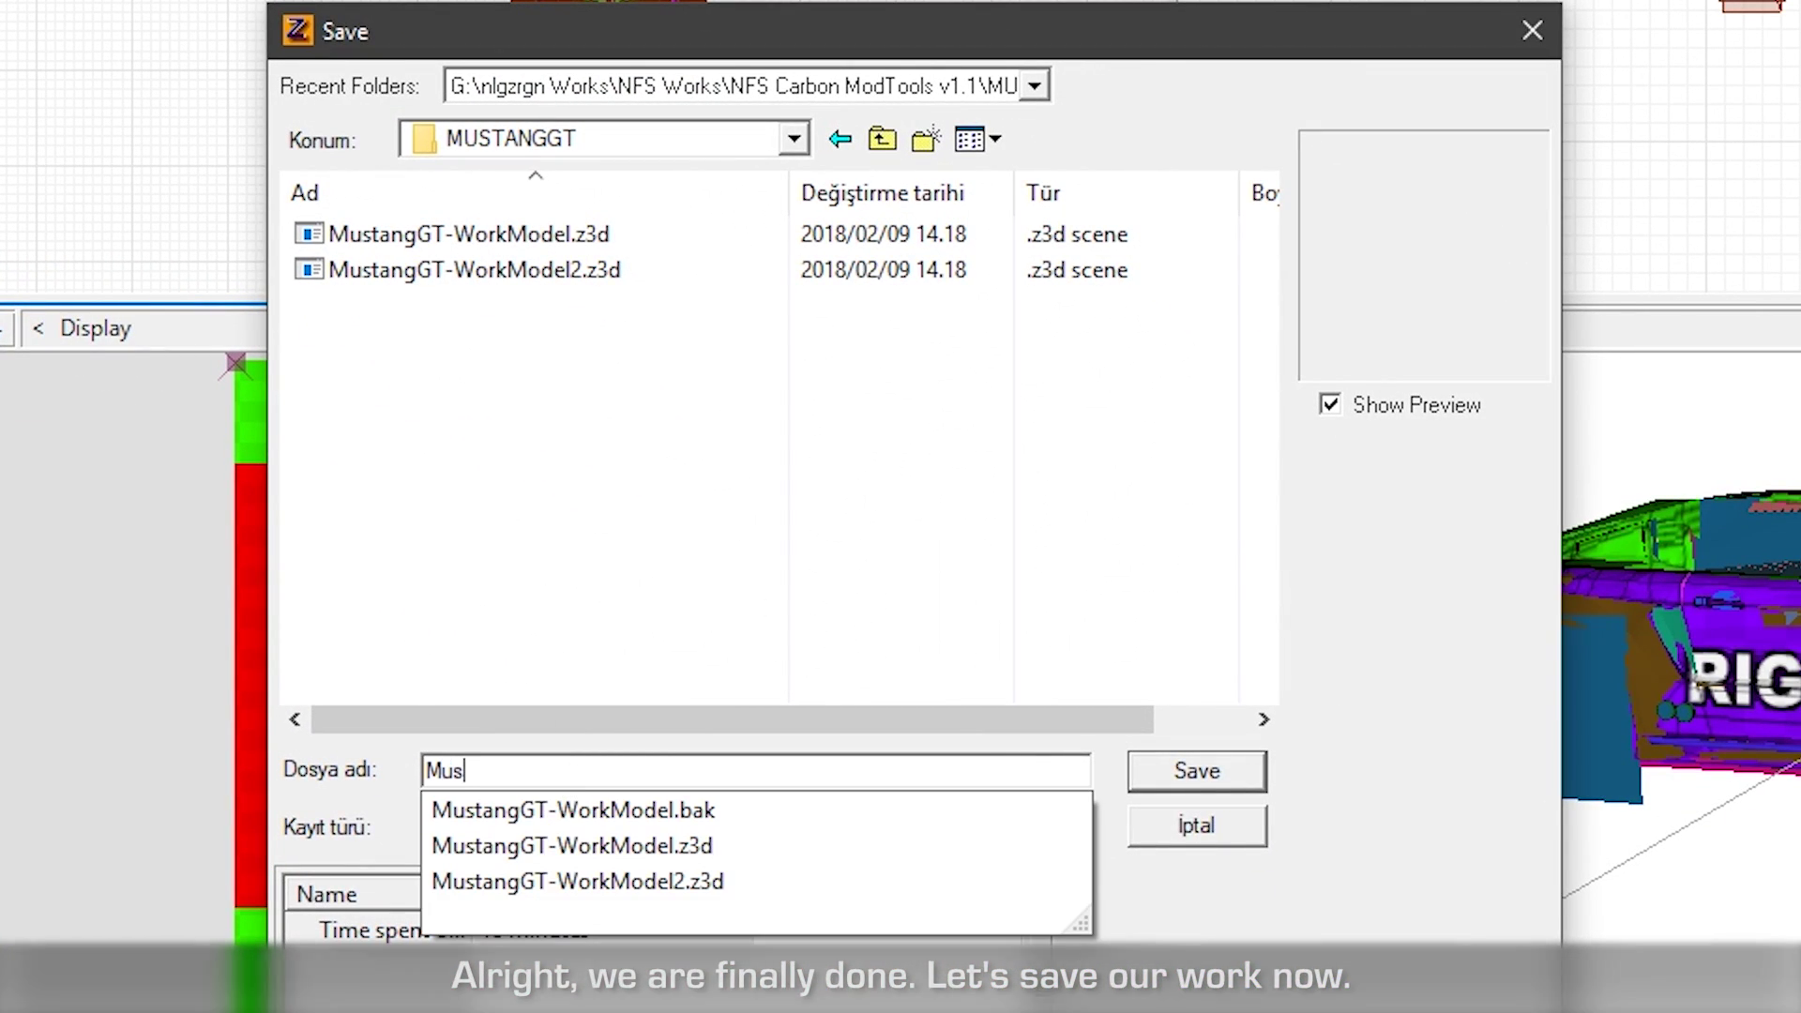
key(Down)
key(Down)
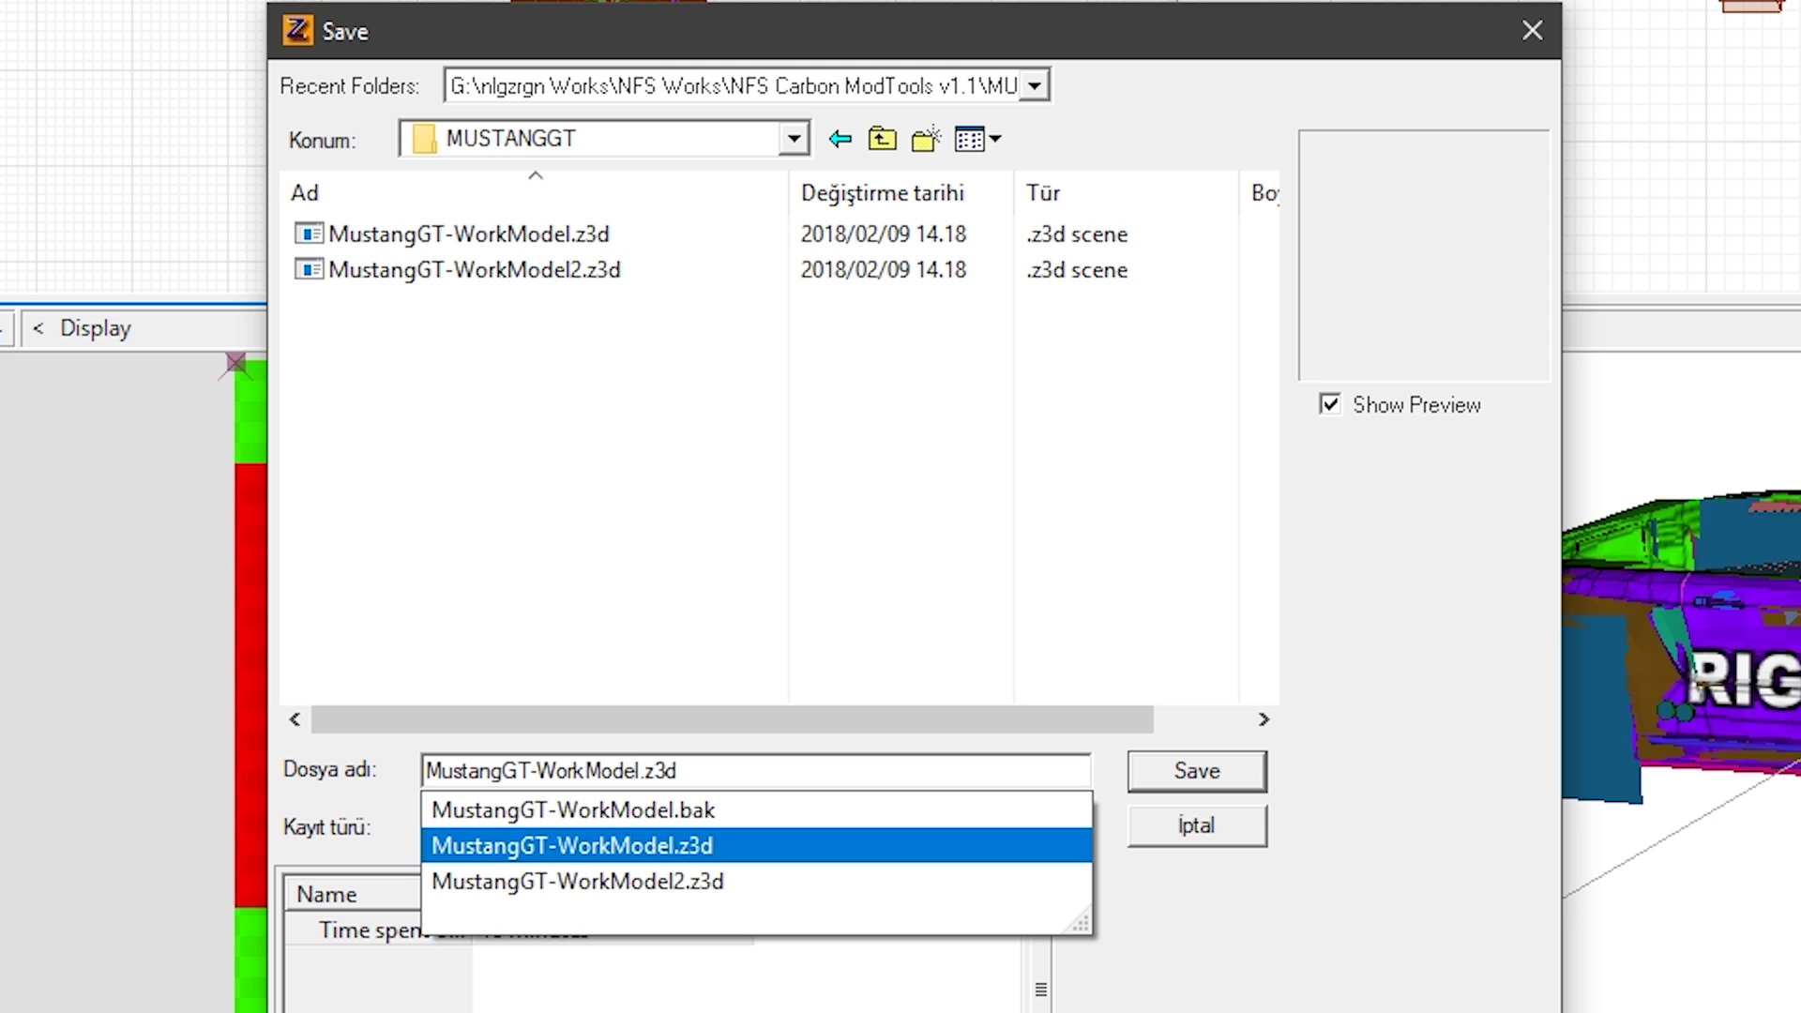
click(641, 771)
text(3)
click(1197, 770)
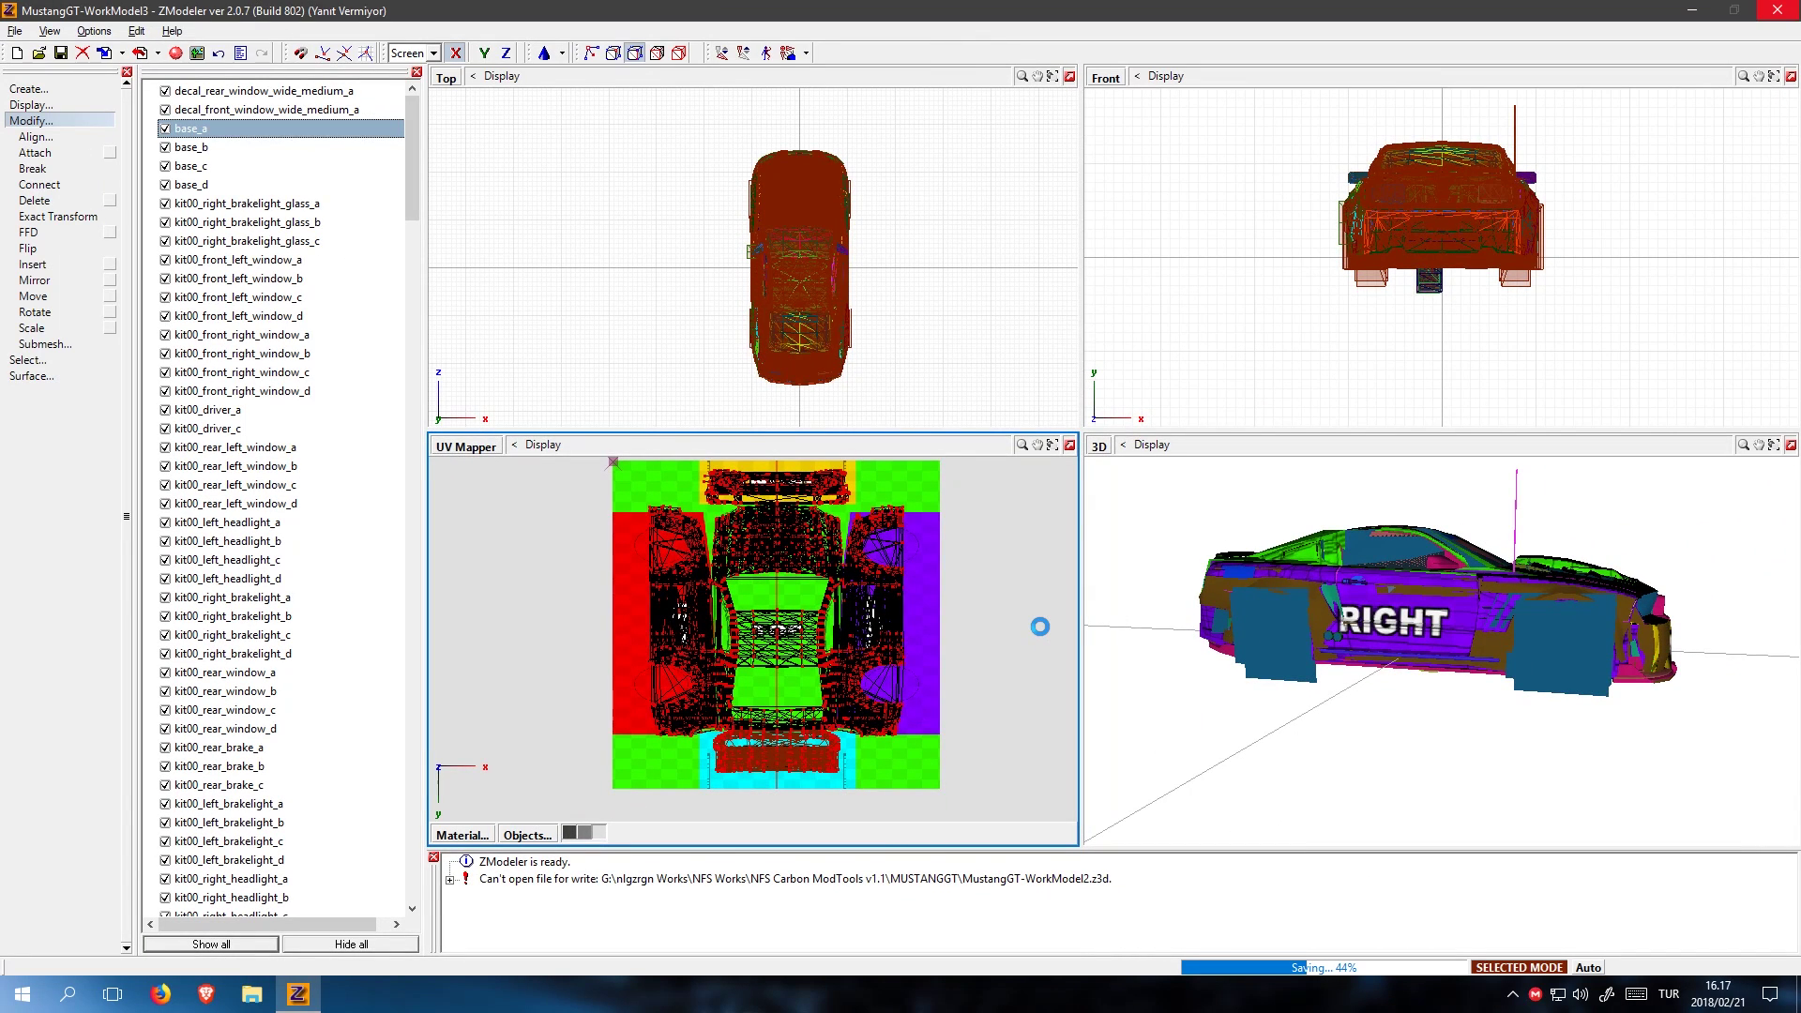